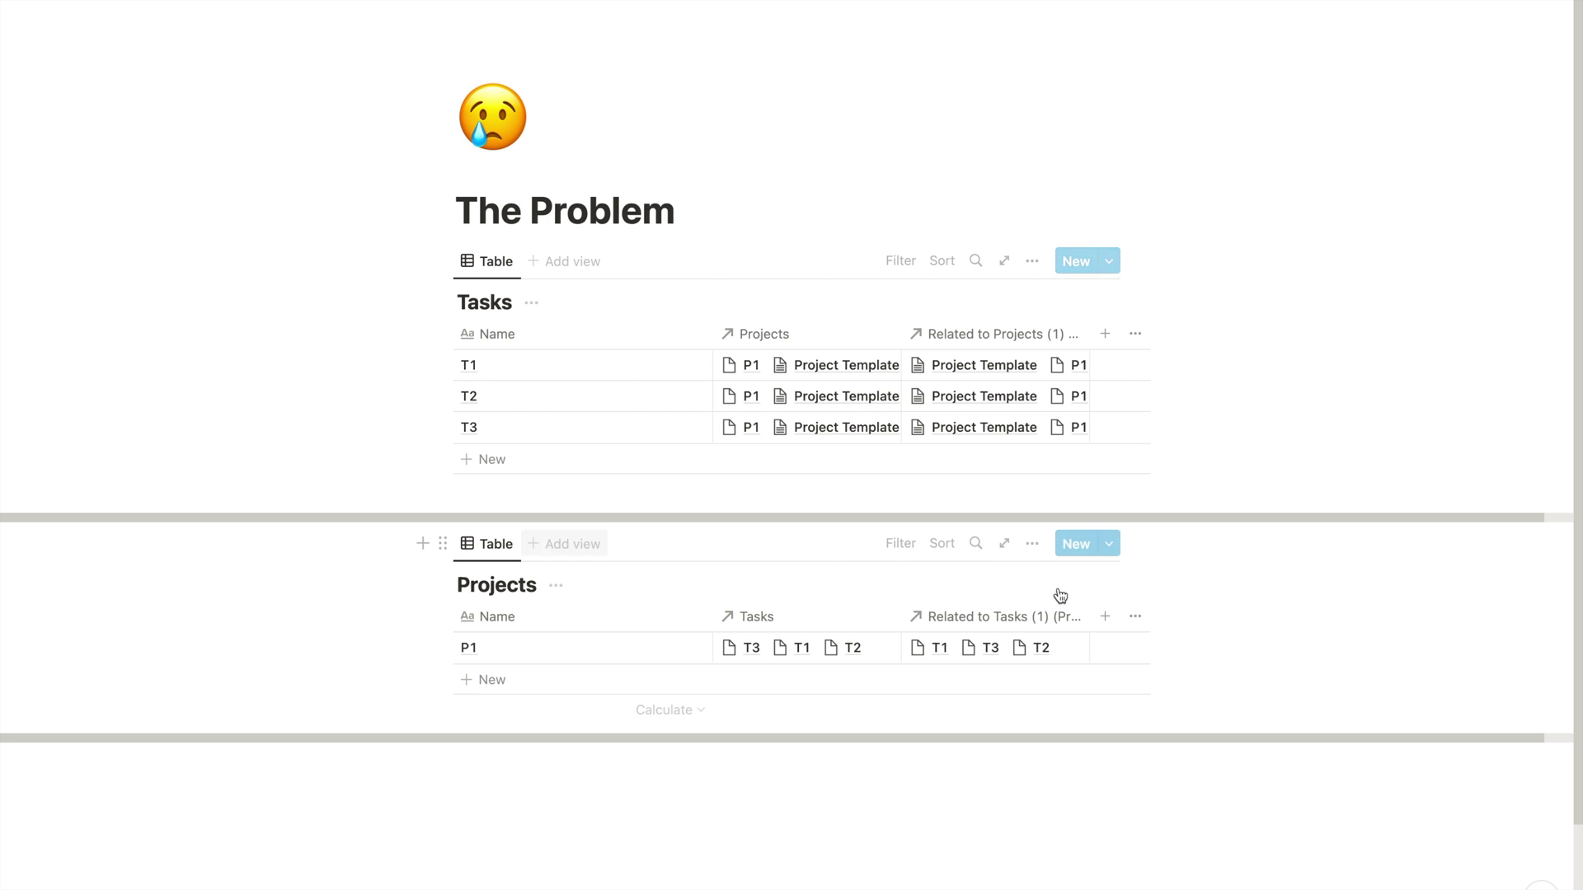
# Open the Project Template for editing from the New dropdown, then close it
pyautogui.click(1111, 547)
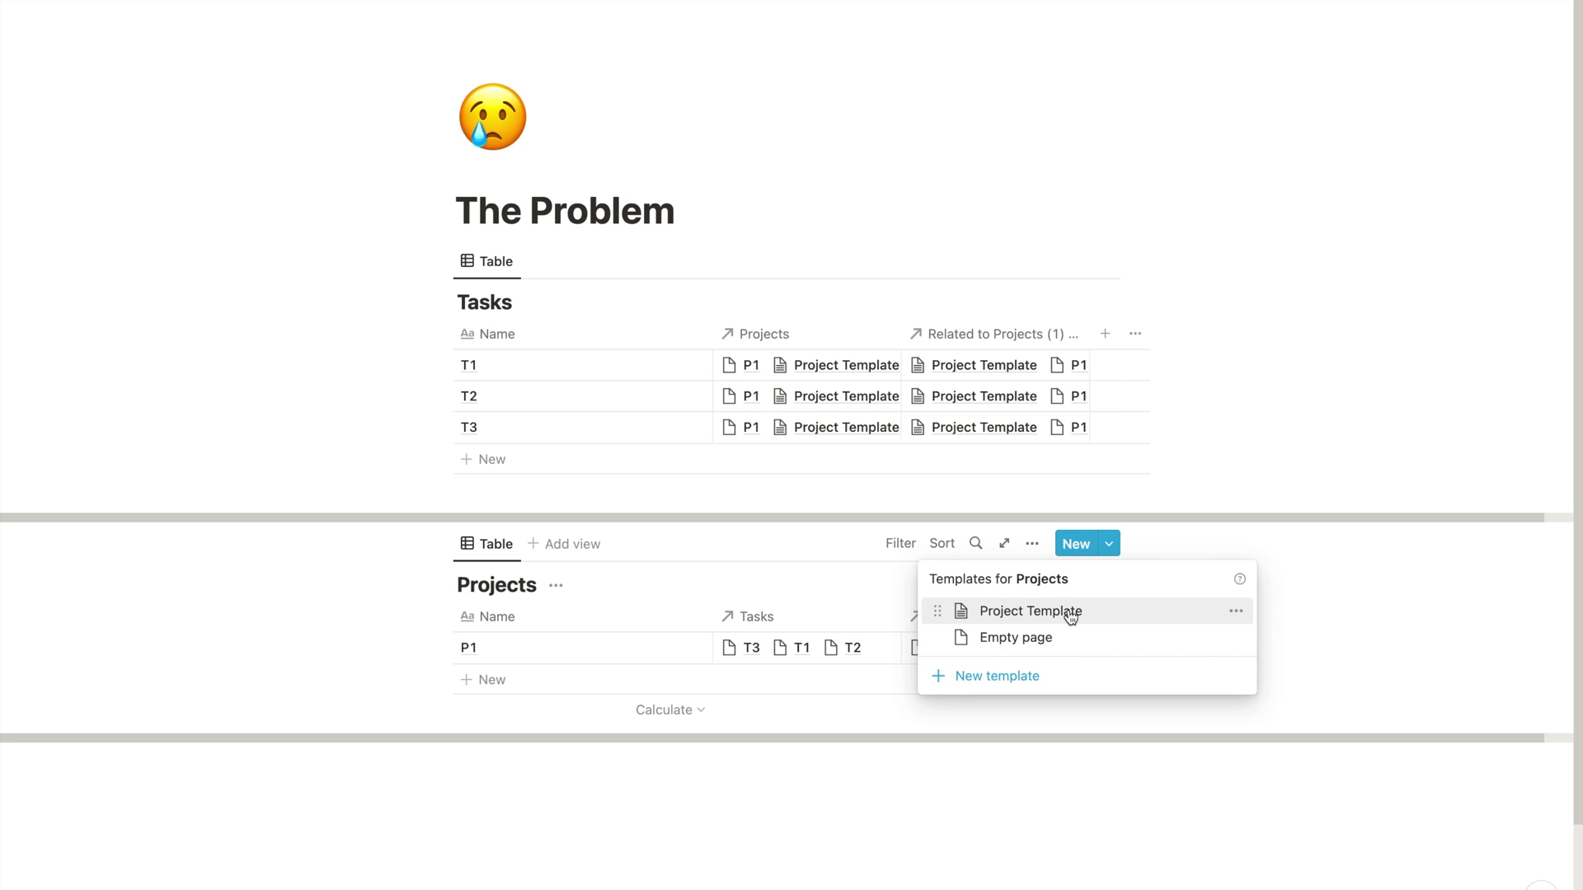
pyautogui.click(1231, 616)
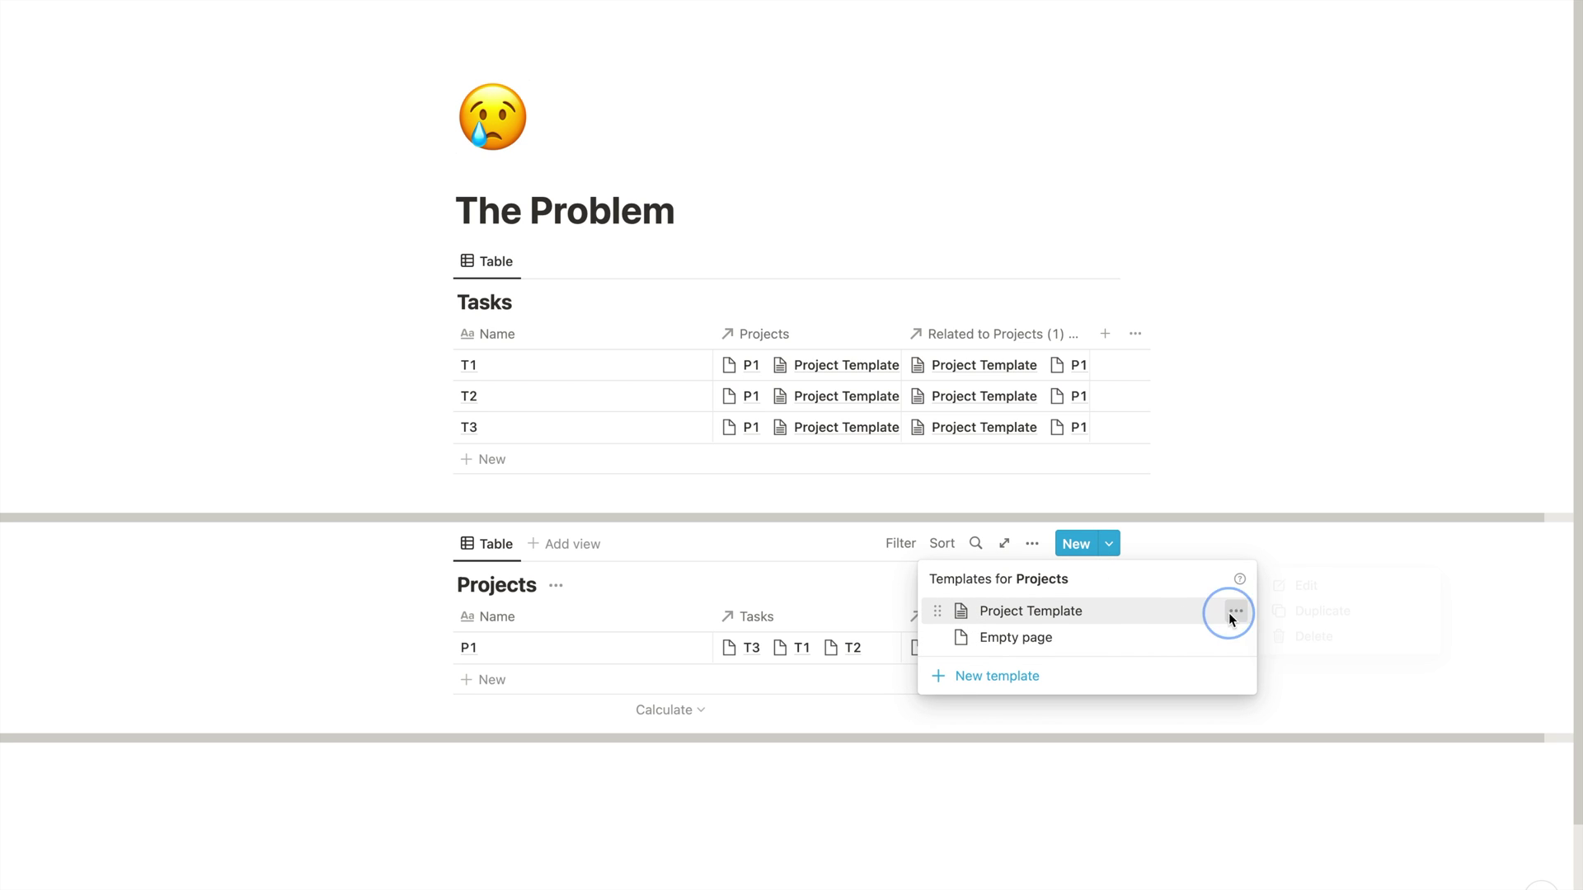
pyautogui.click(1287, 585)
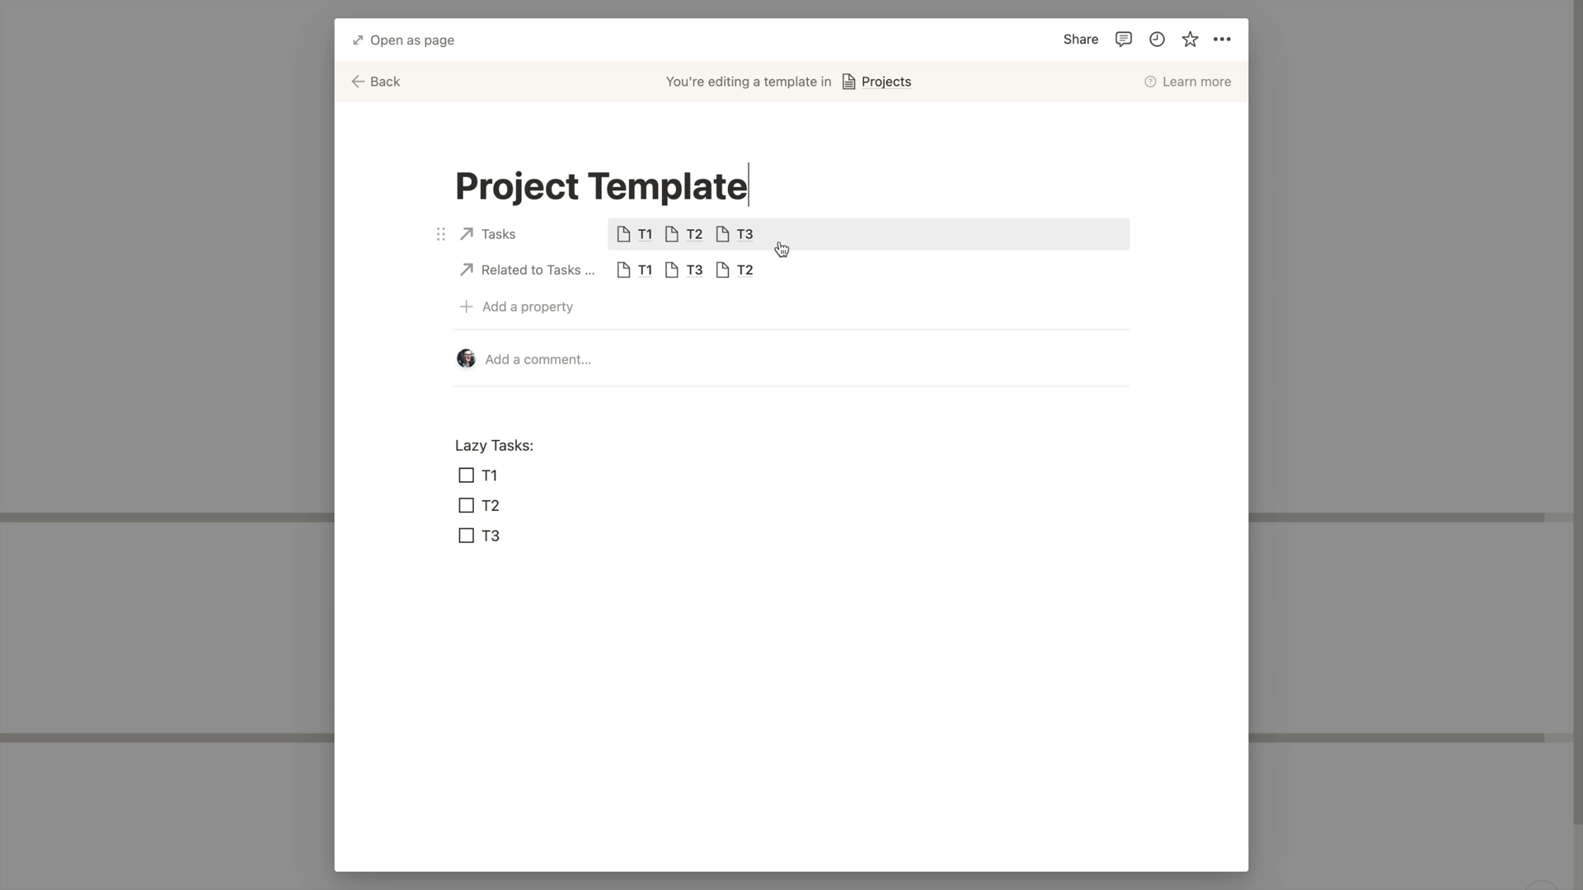
pyautogui.click(1304, 381)
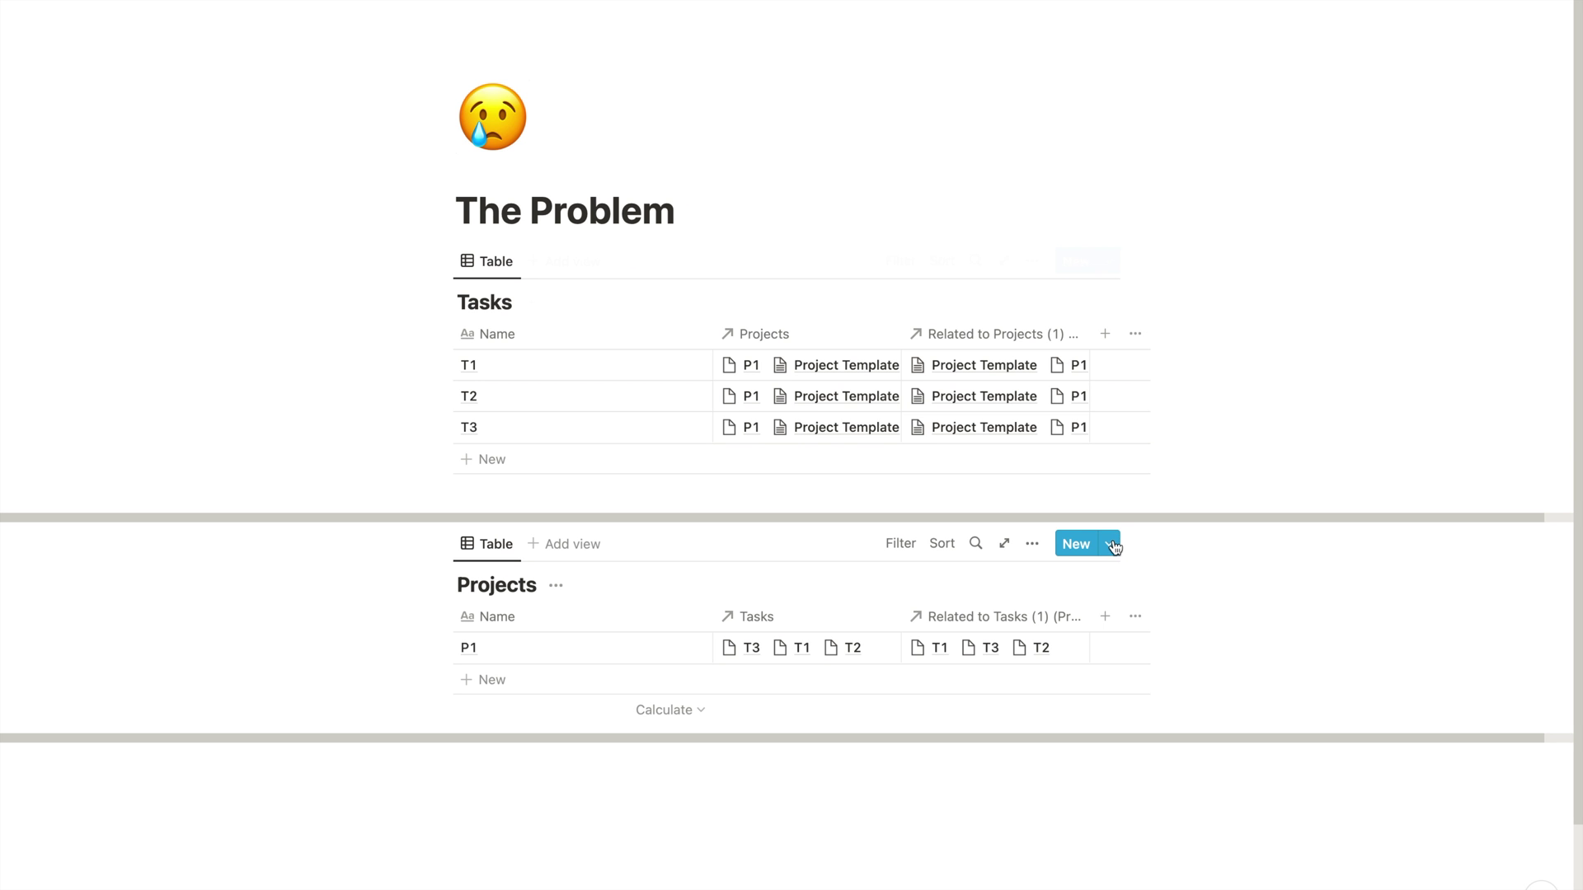
# Create a project from Project Template titled 'New Project 2'
pyautogui.click(1109, 543)
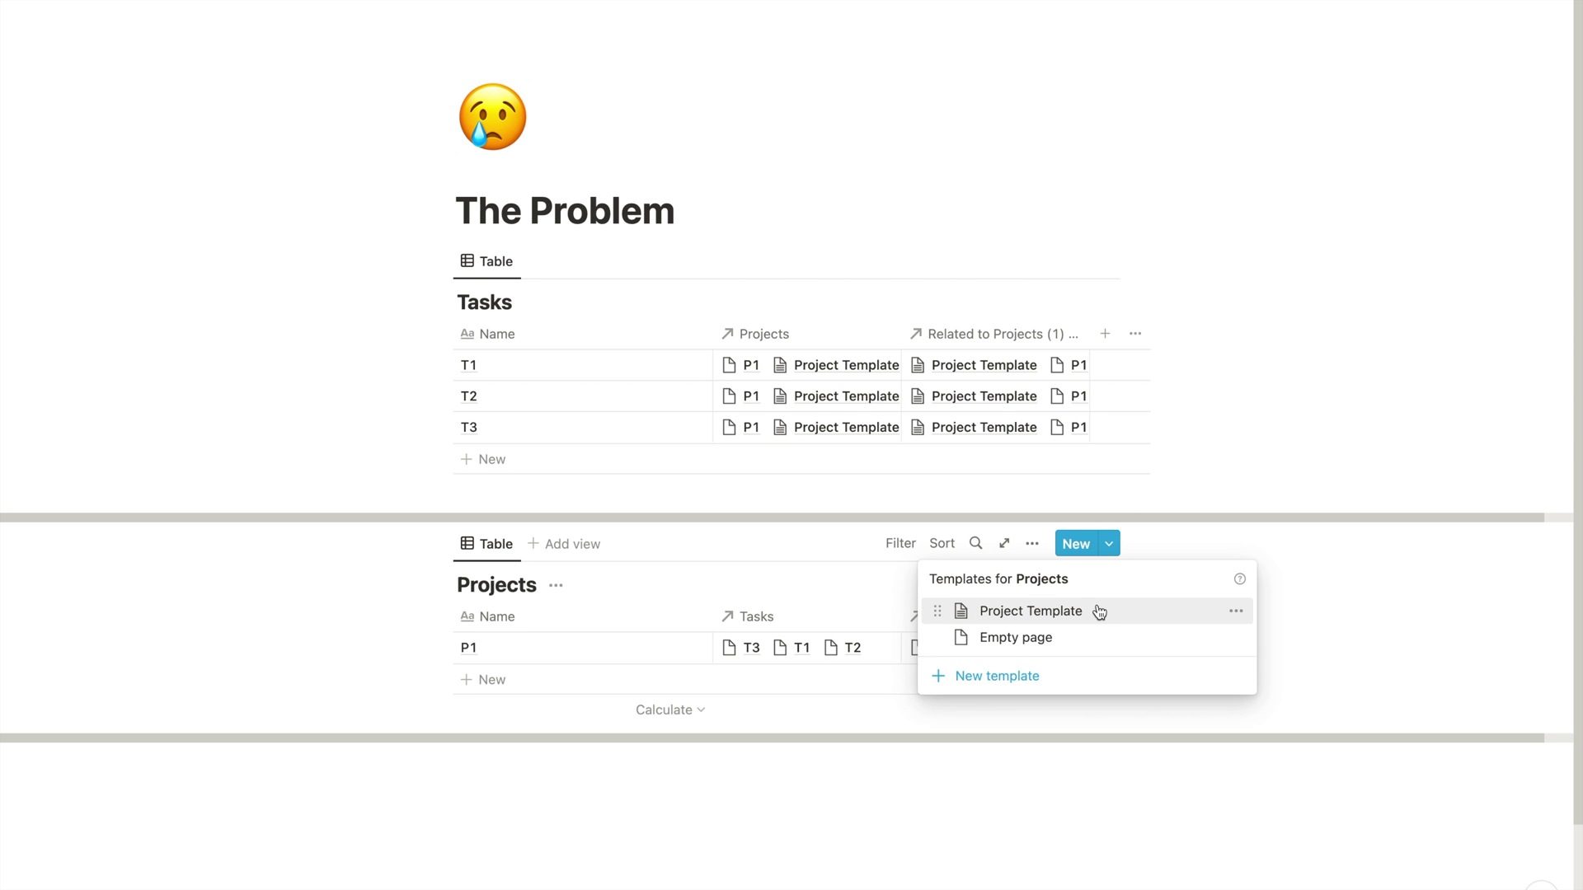
pyautogui.click(1098, 611)
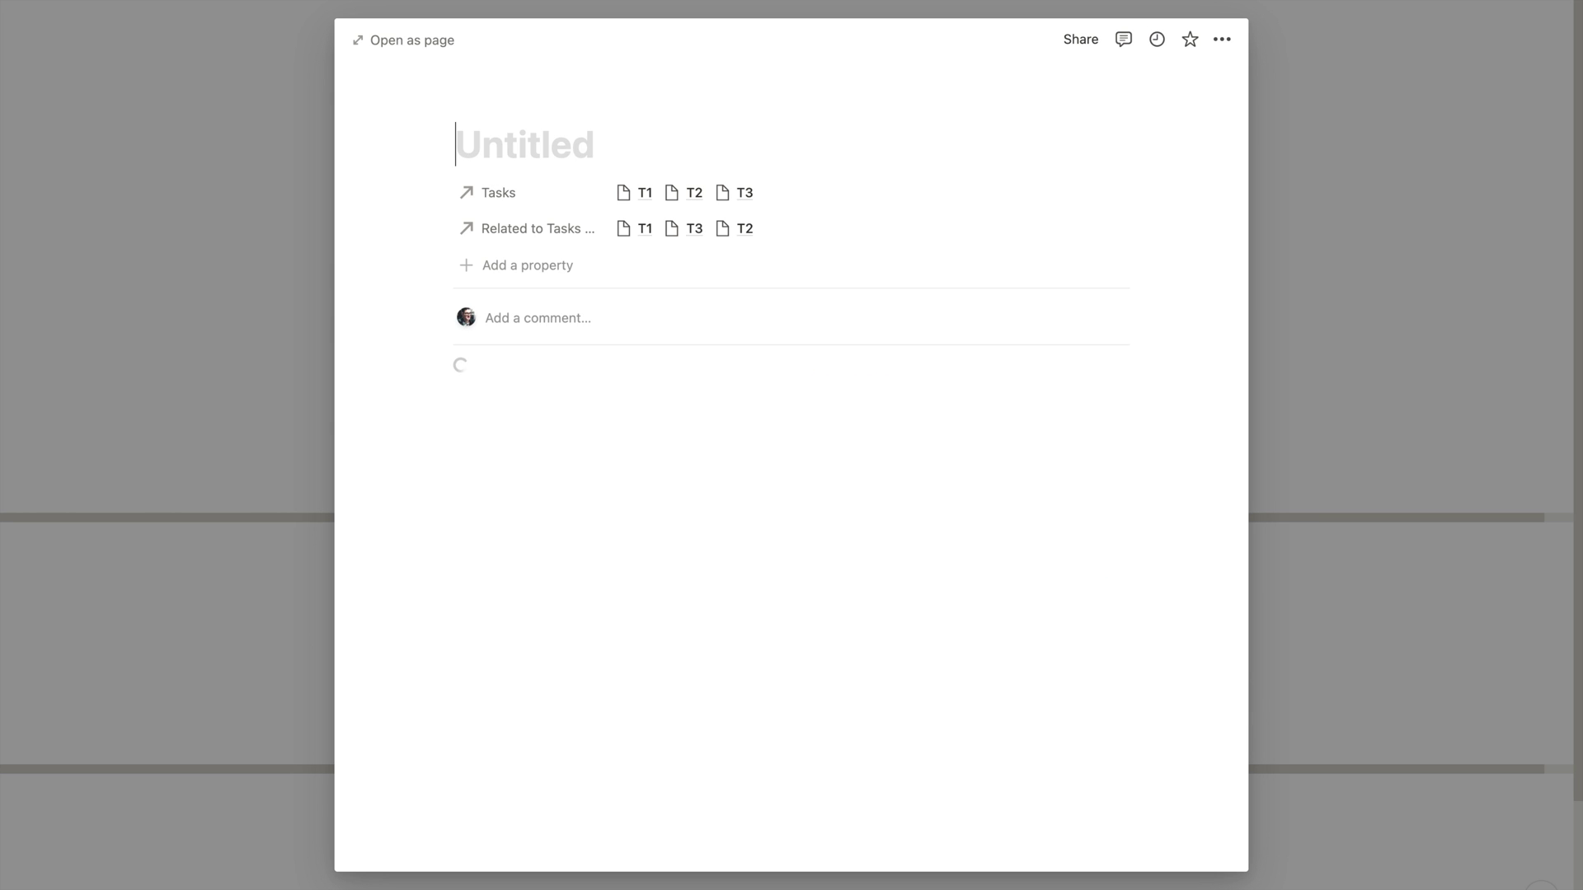
pyautogui.write('New Porj')
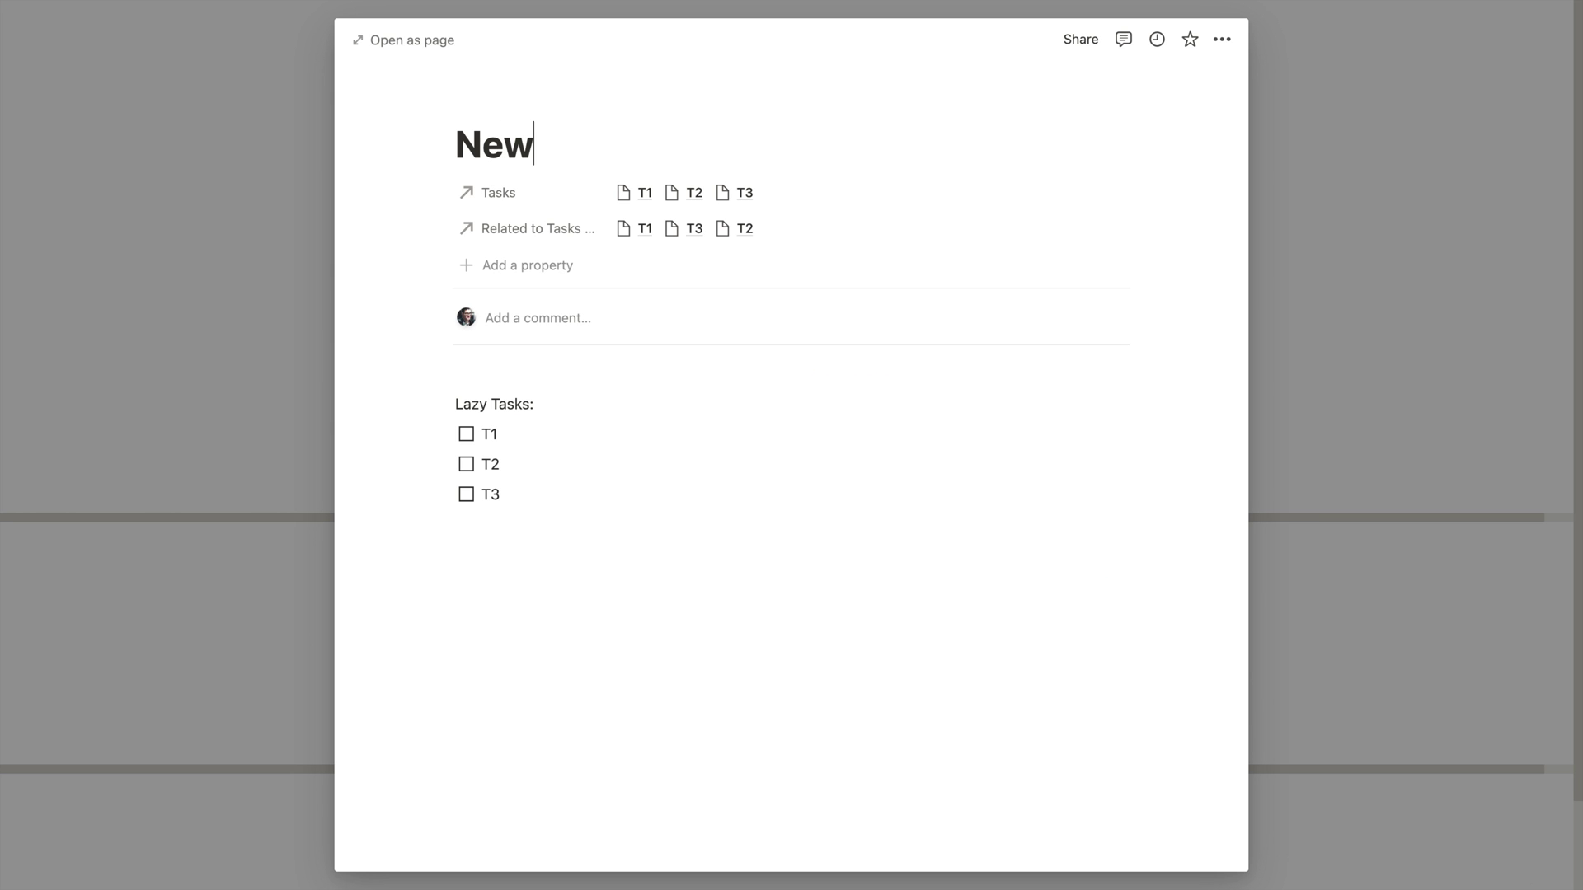
pyautogui.press('BackSpace')
pyautogui.press('BackSpace')
pyautogui.press('BackSpace')
pyautogui.write('roject 2')
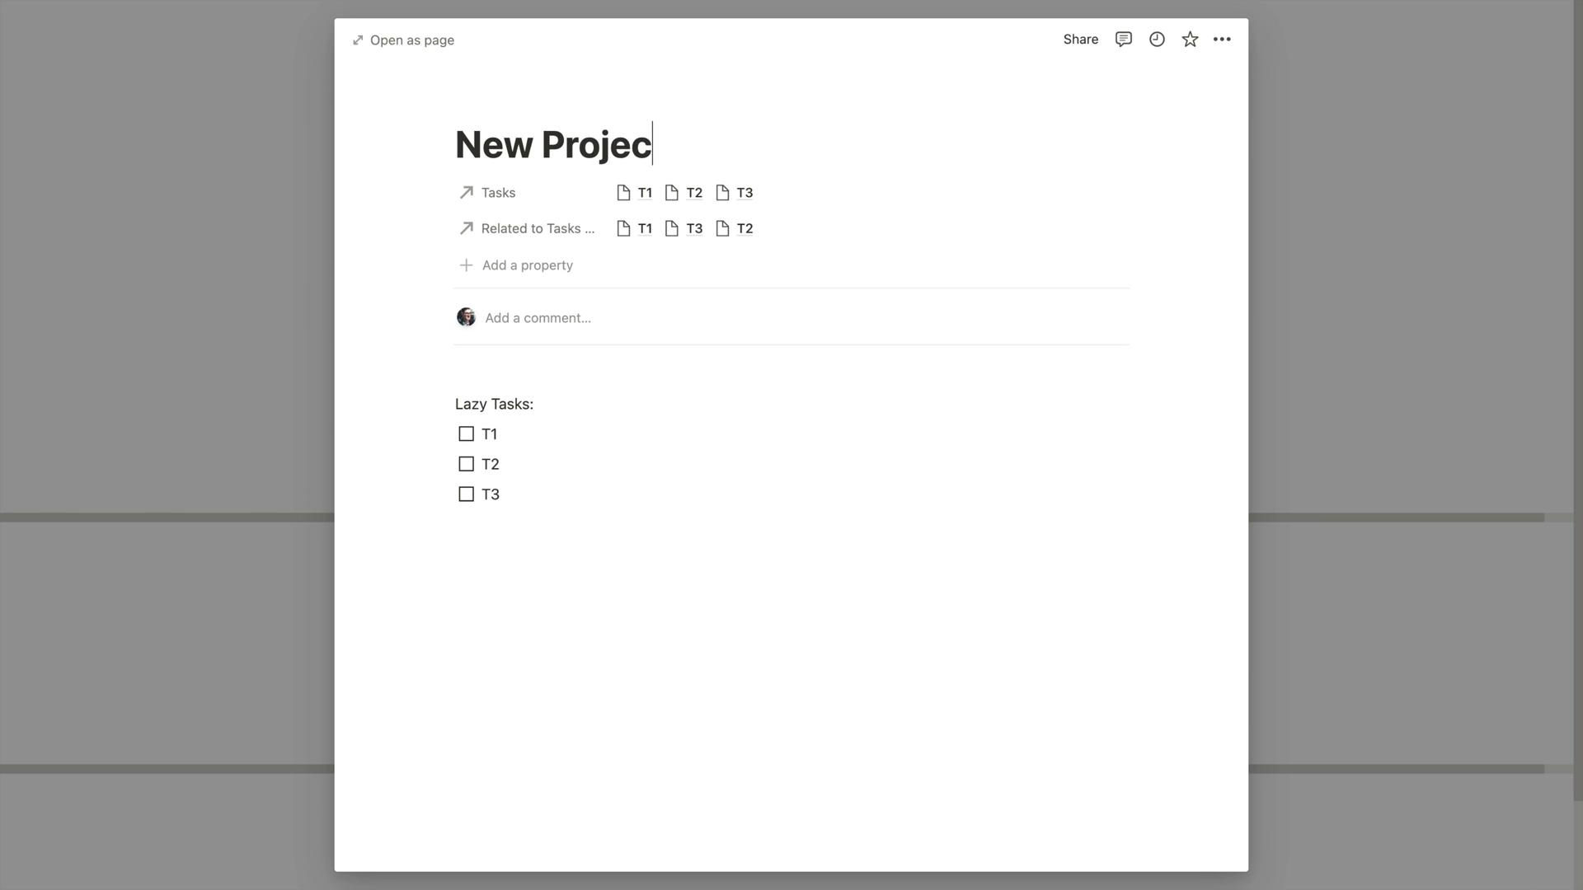
pyautogui.click(1446, 602)
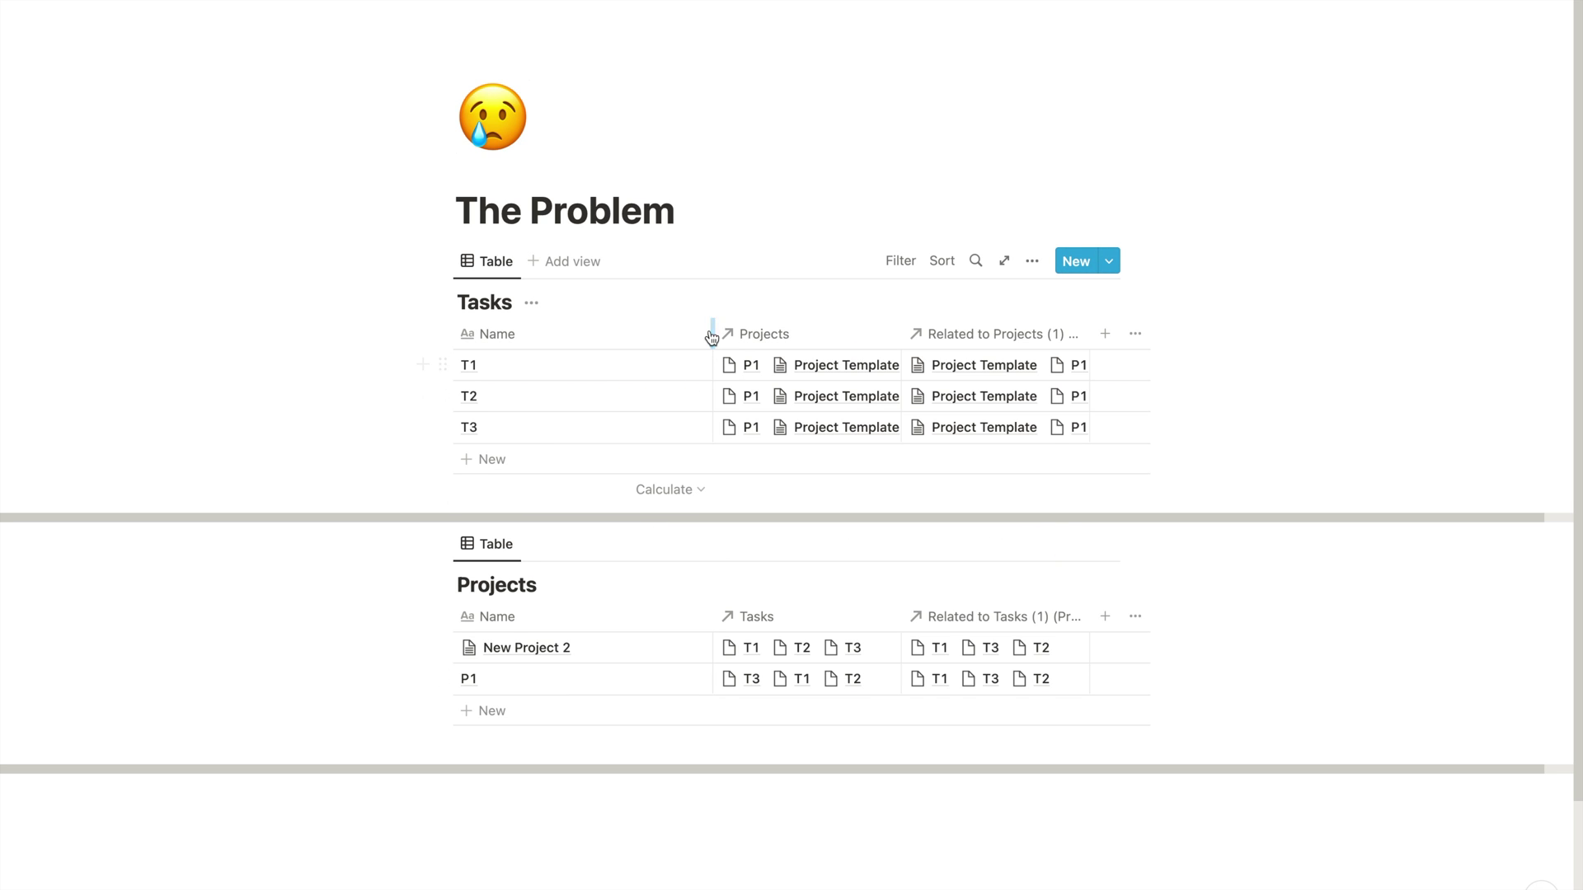
# Narrow the Name column and add a Checkbox property named 'Done' to Tasks
pyautogui.moveTo(712, 334); pyautogui.dragTo(569, 334)
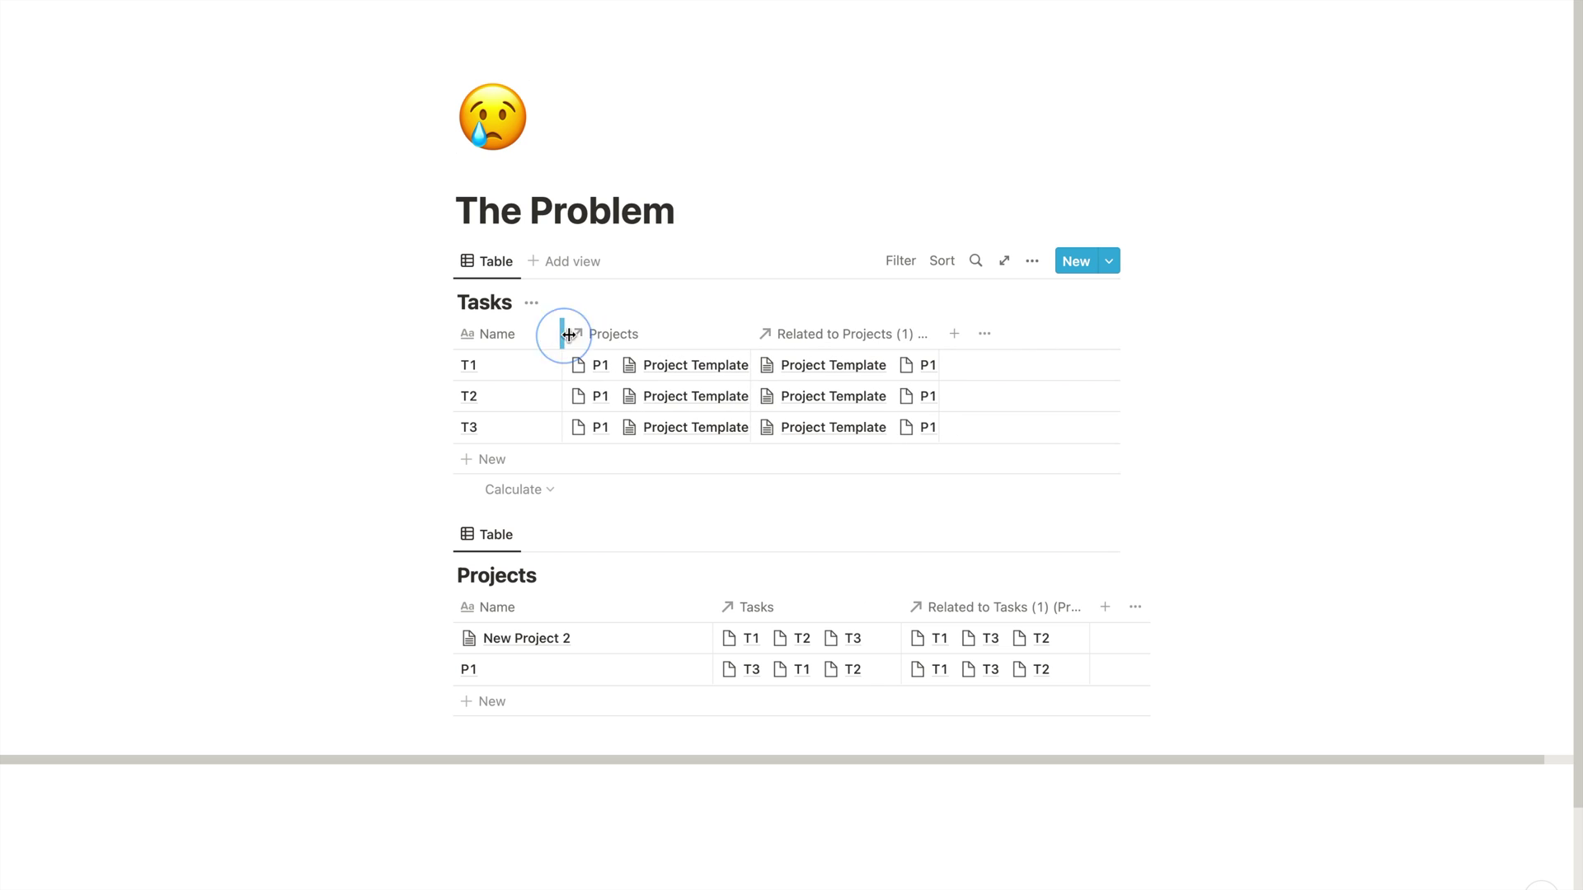
pyautogui.click(953, 334)
pyautogui.write('Done')
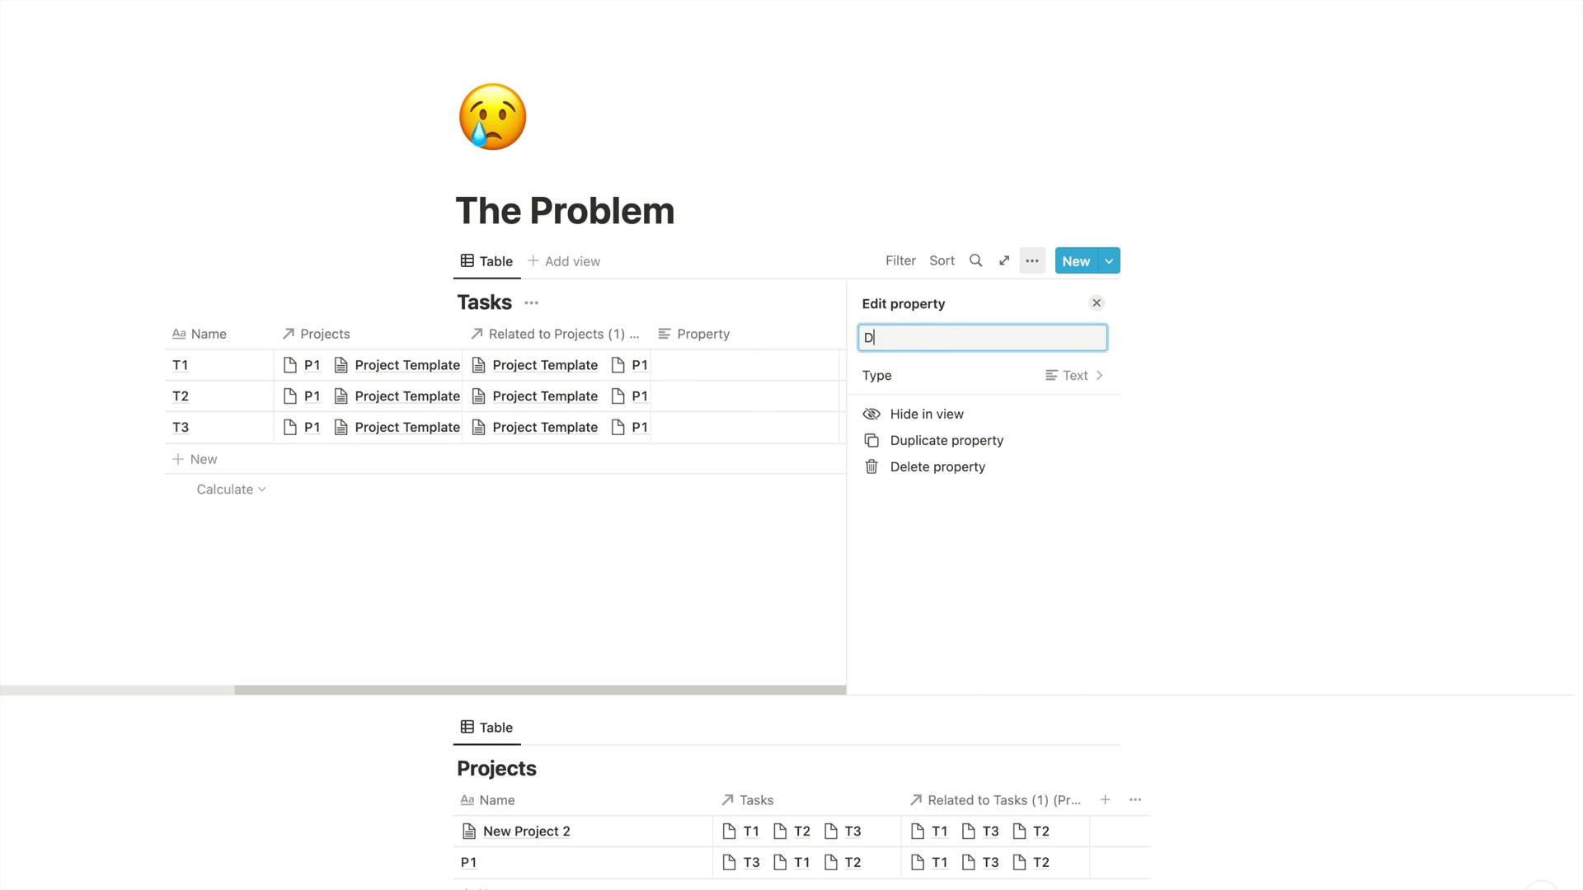
pyautogui.click(944, 384)
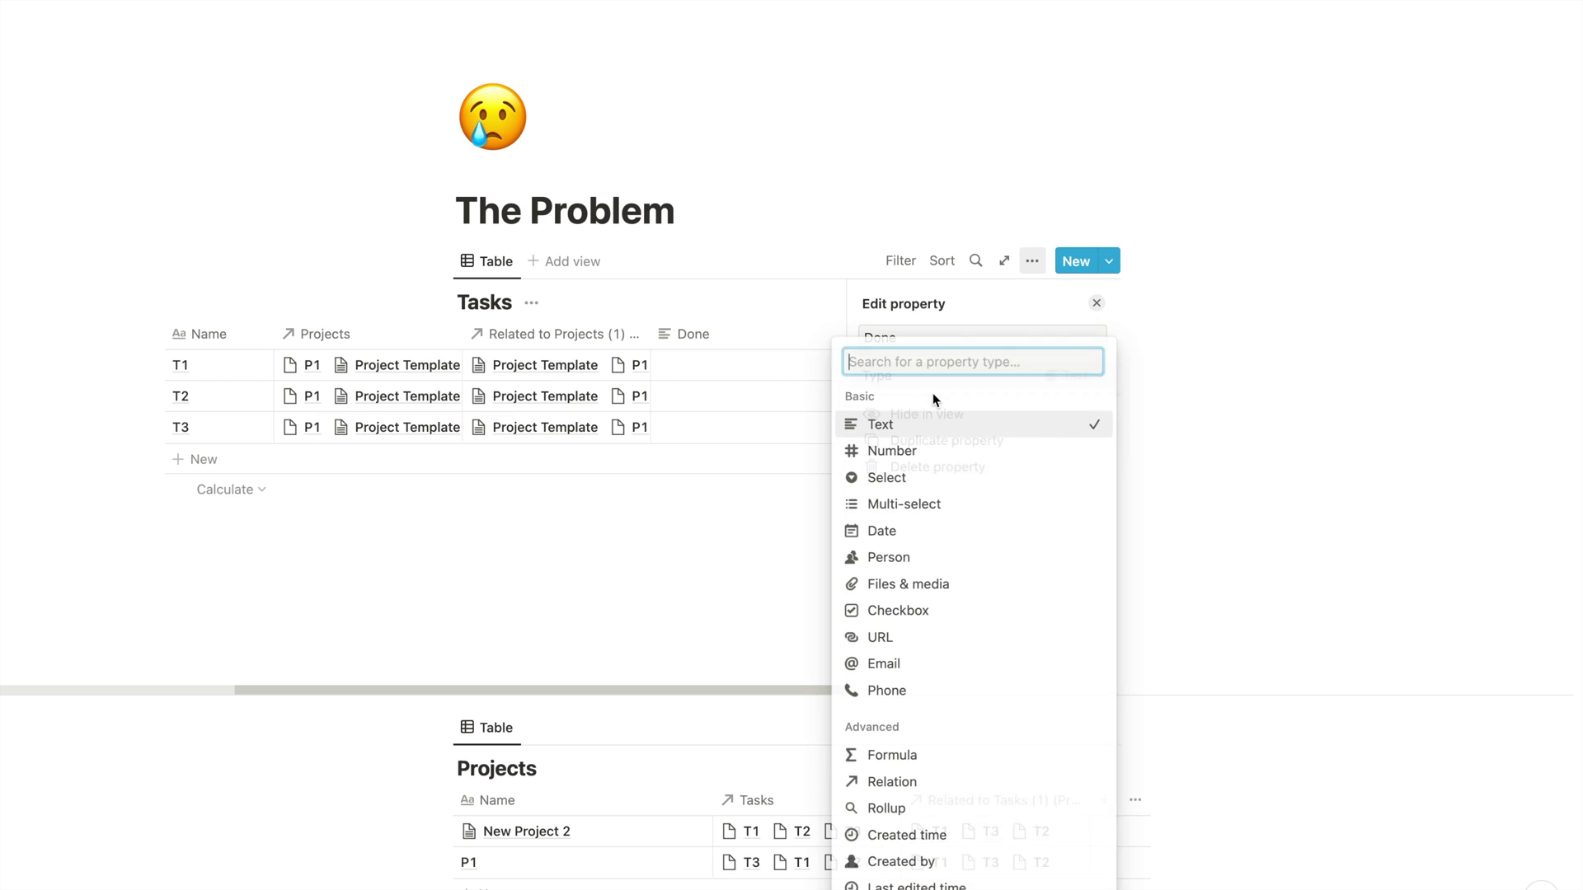
pyautogui.click(896, 608)
pyautogui.click(765, 575)
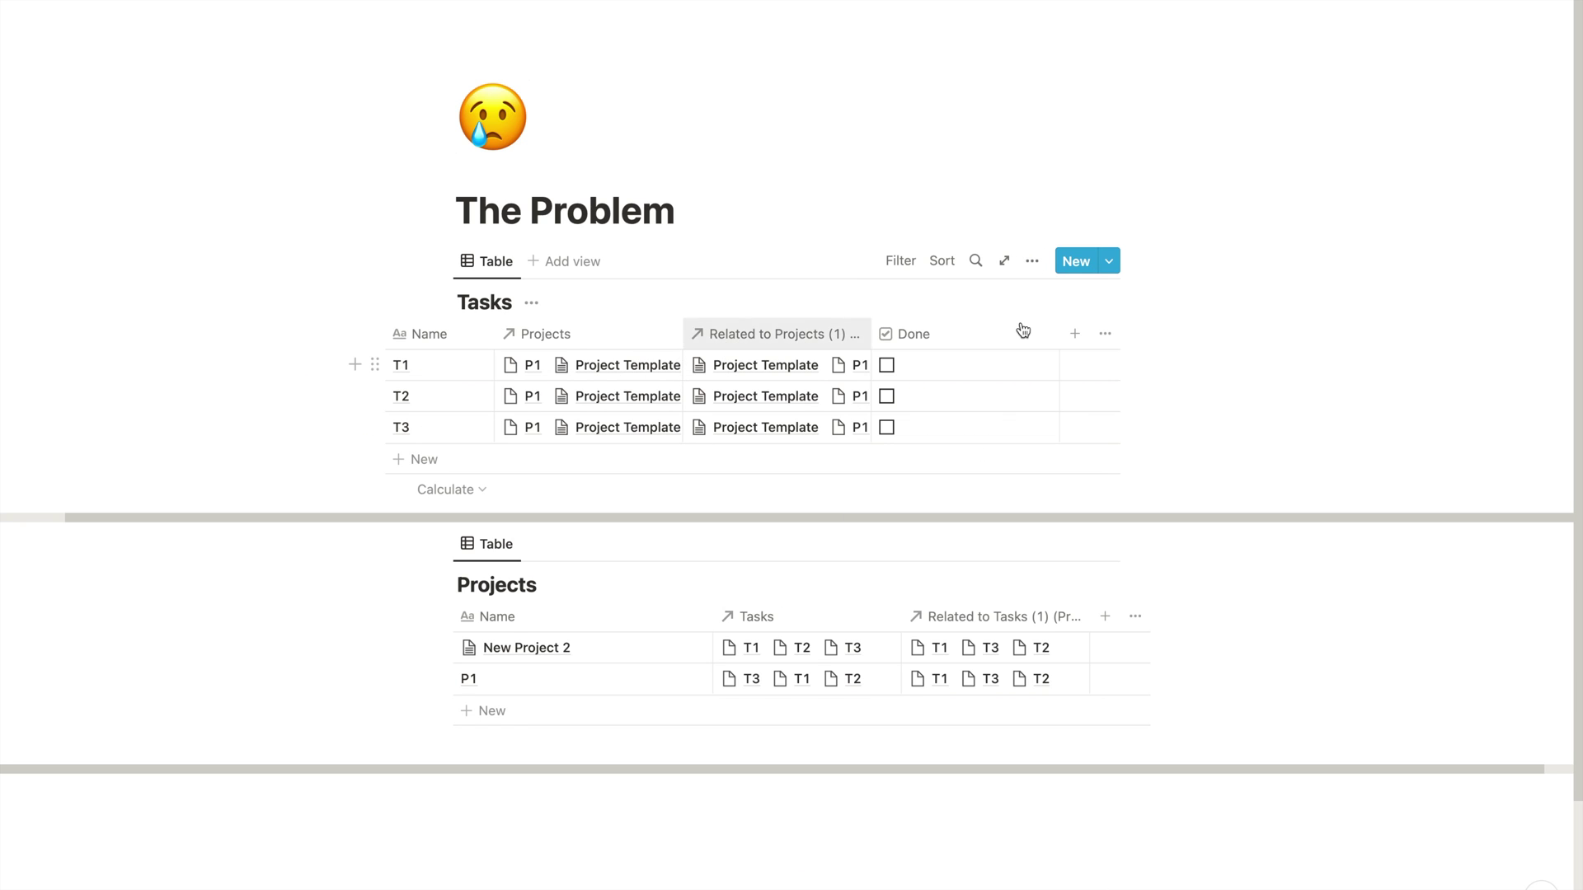
# Check Done for tasks T1, T2 and T3
pyautogui.click(893, 369)
pyautogui.click(888, 398)
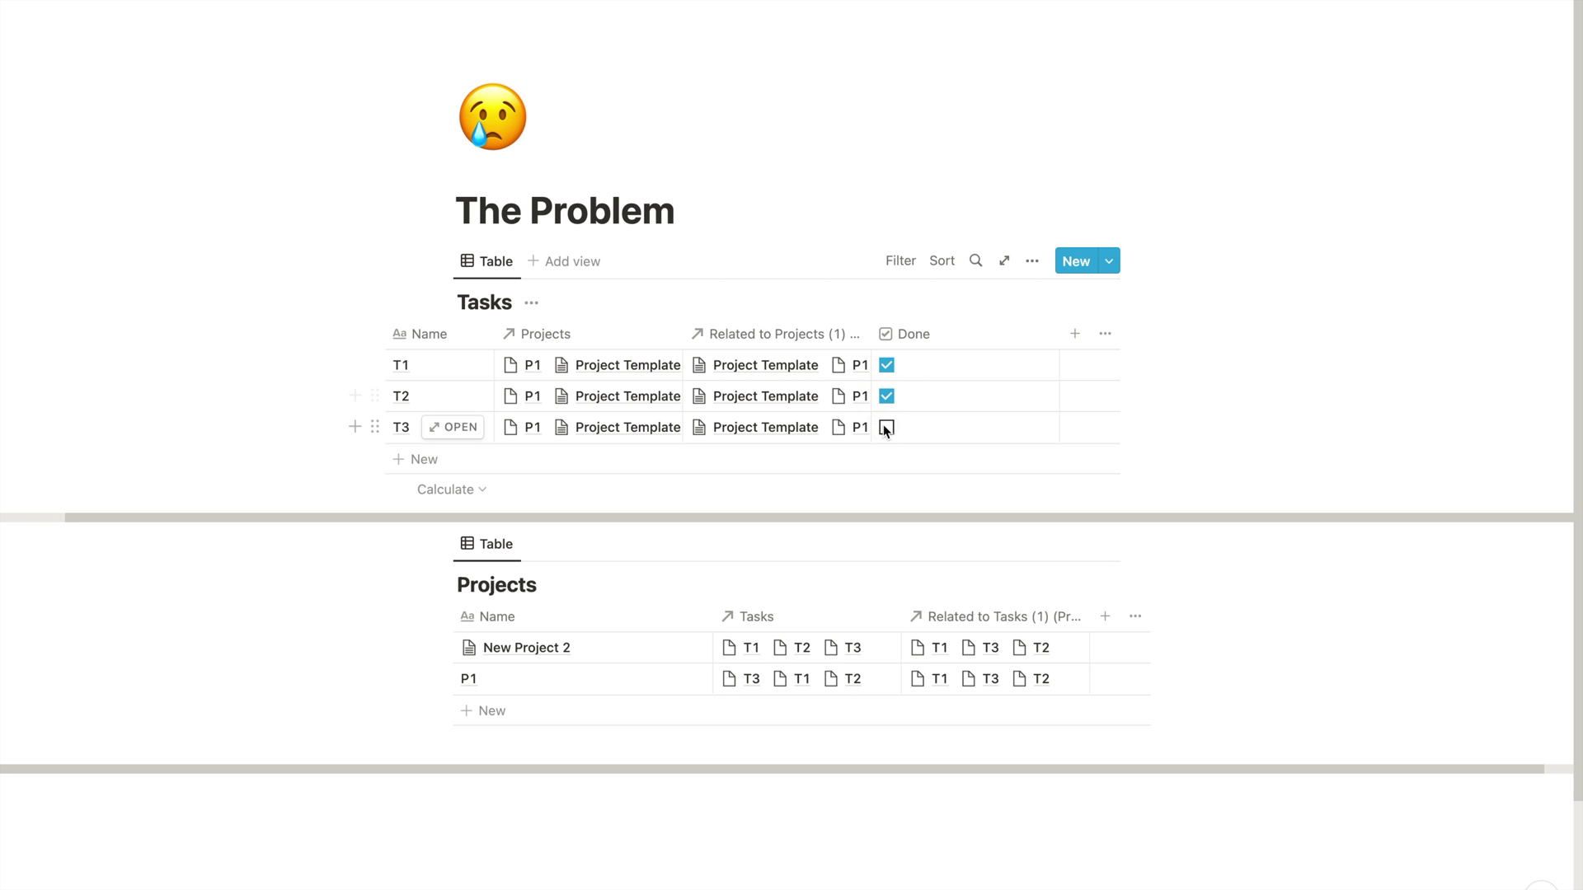
pyautogui.click(887, 428)
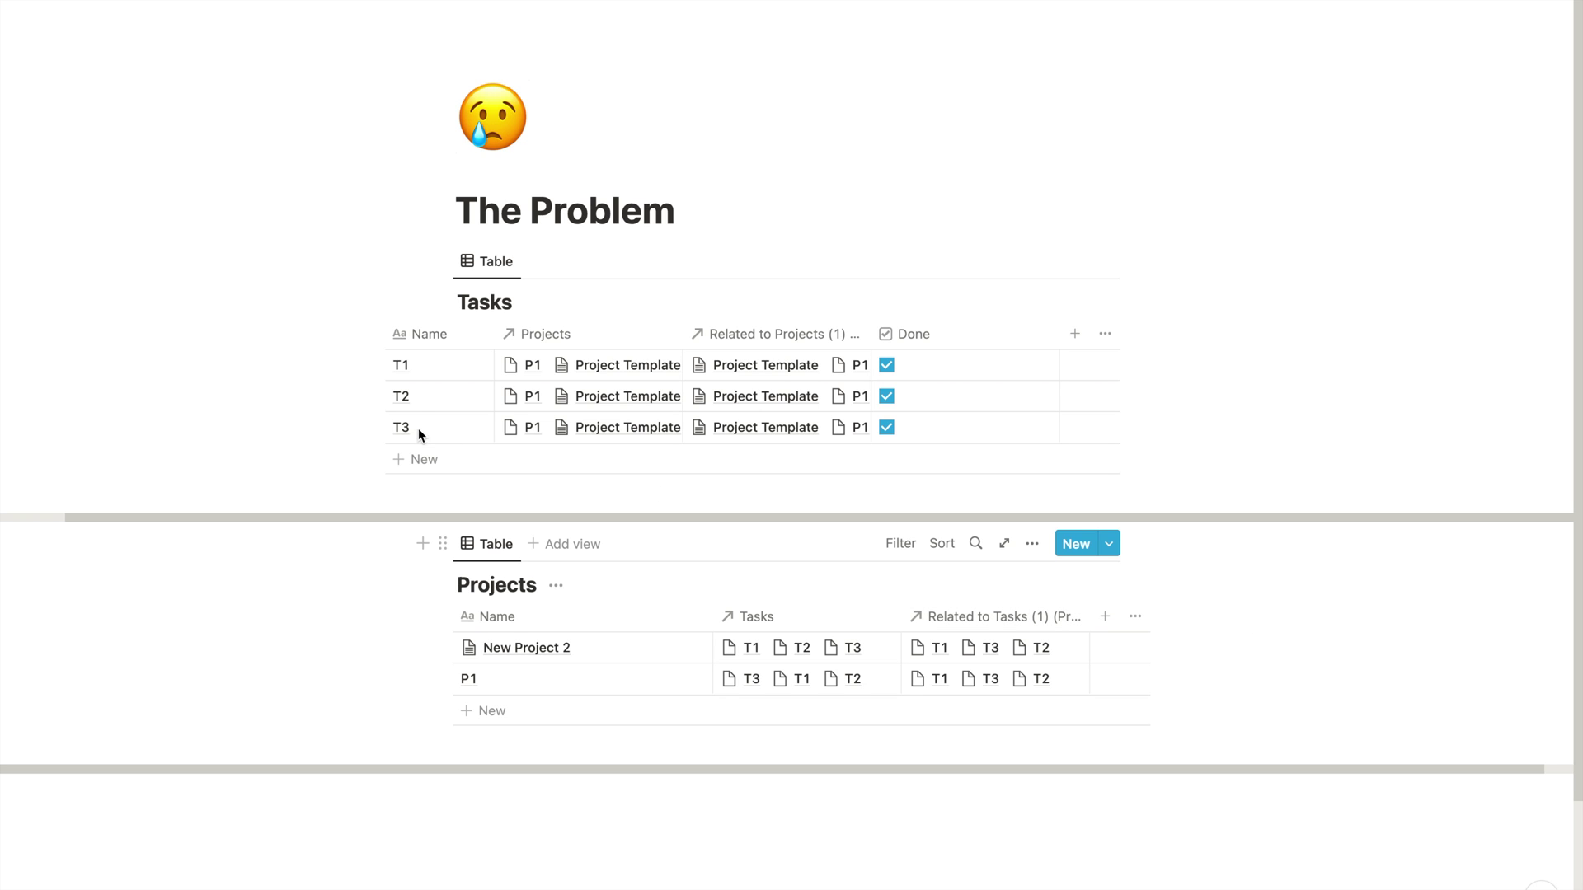
pyautogui.hscroll(-2, 564, 397)
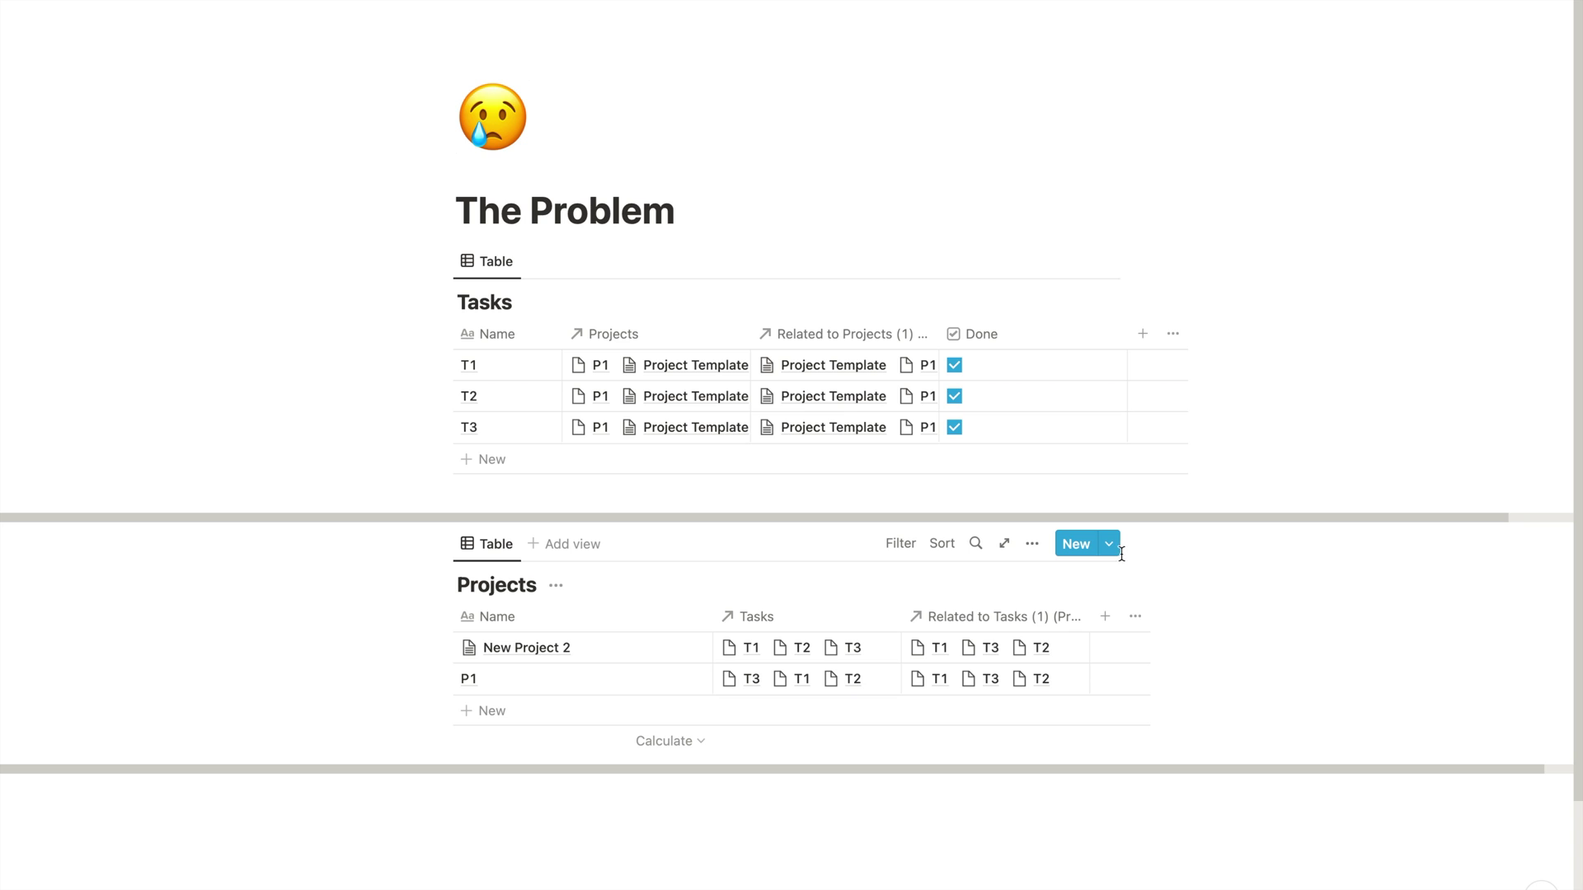
# Open the Project Template for editing, then close it again
pyautogui.click(1113, 554)
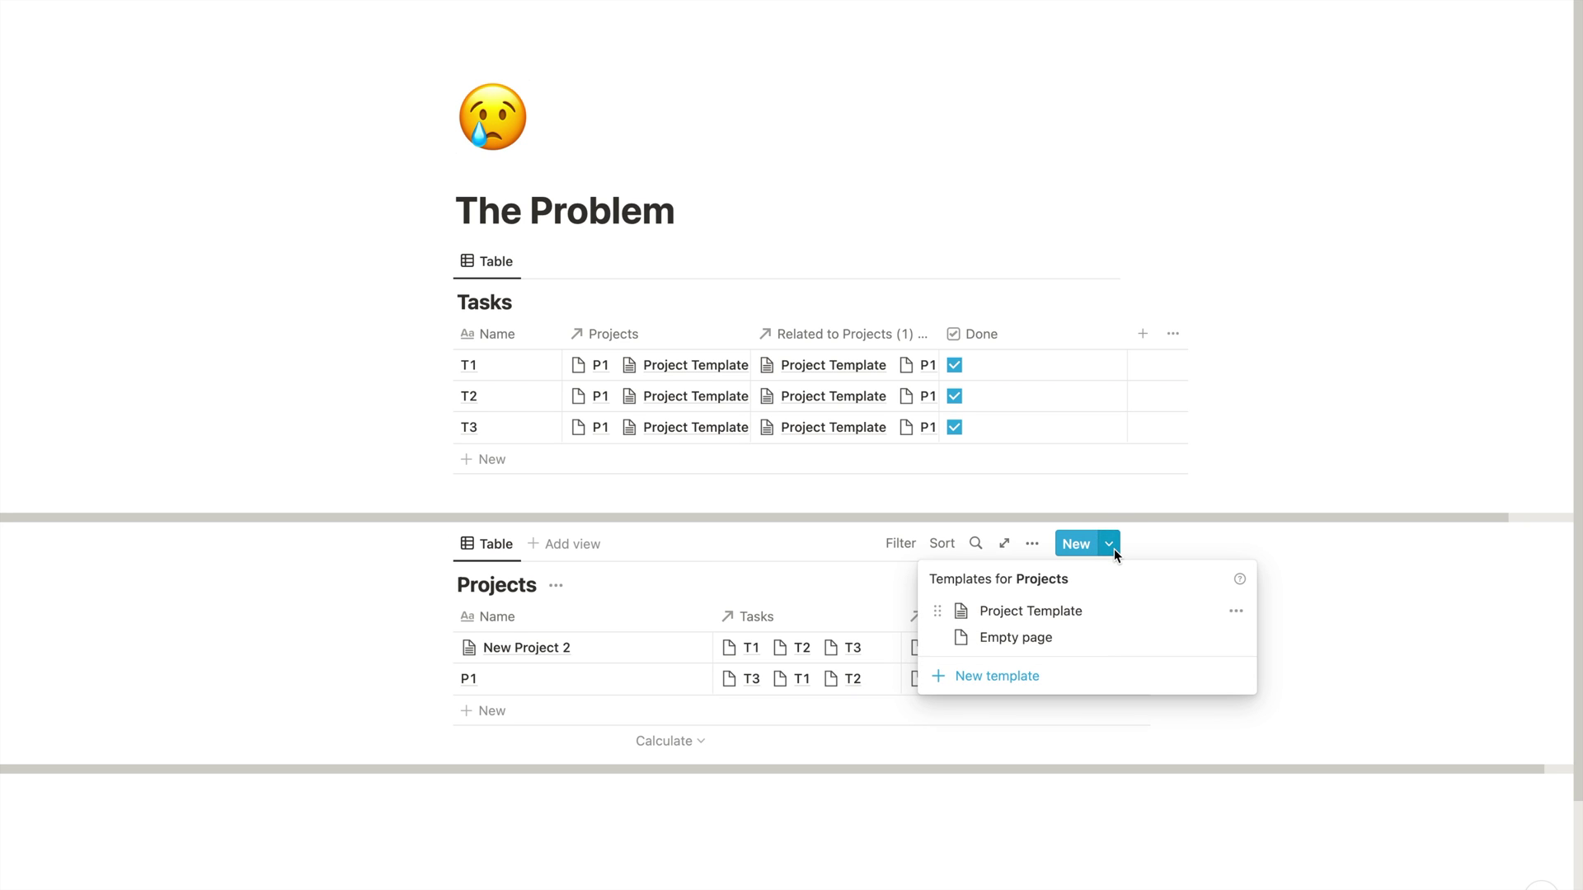
pyautogui.click(1234, 610)
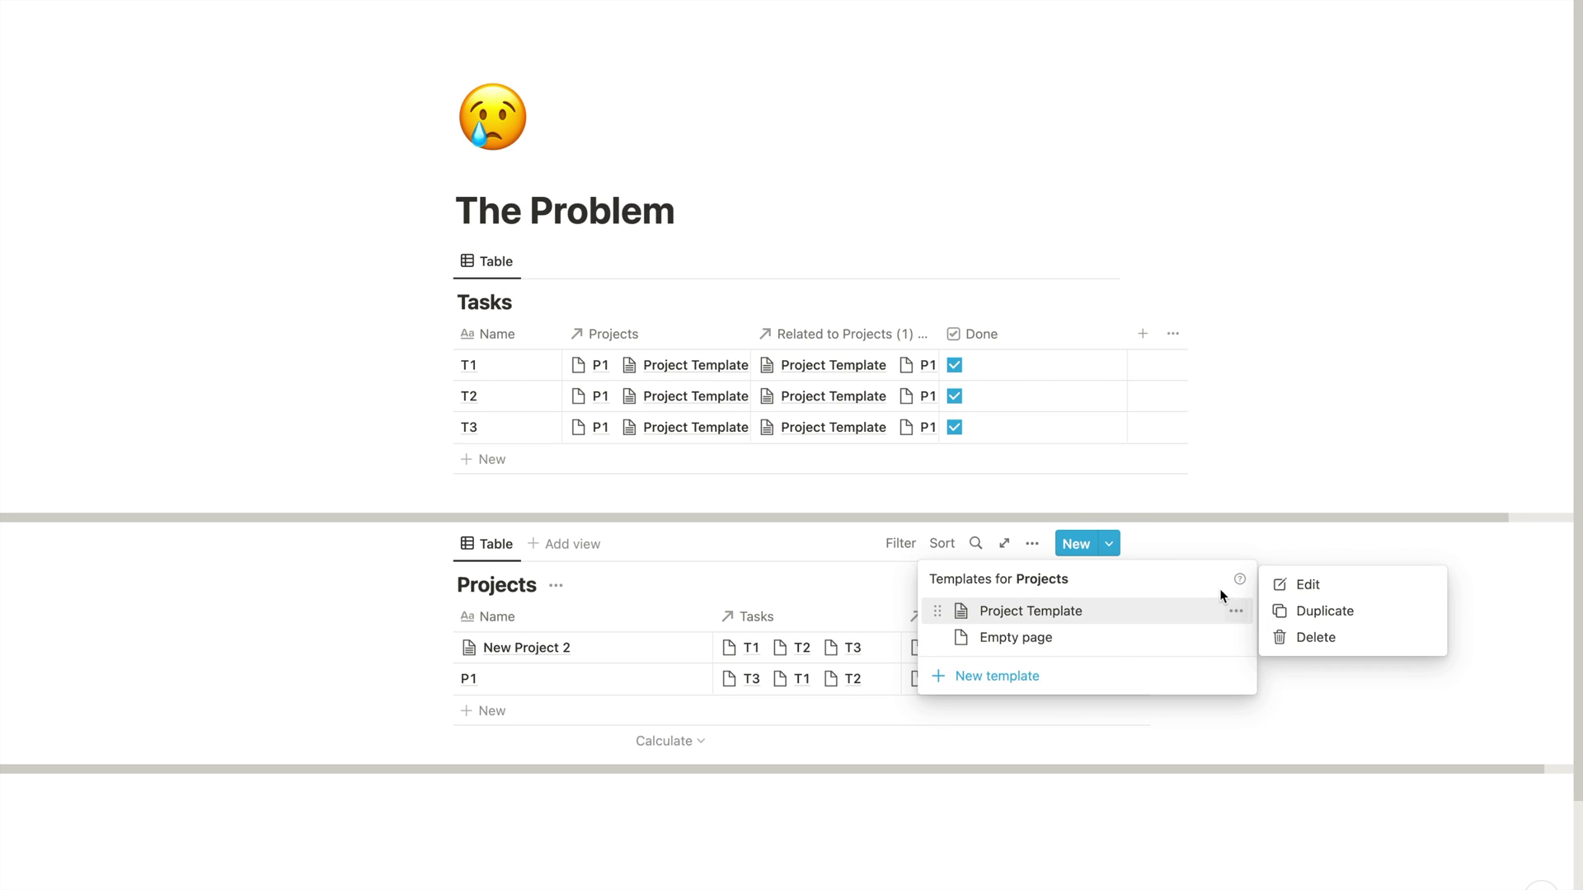
pyautogui.click(1290, 585)
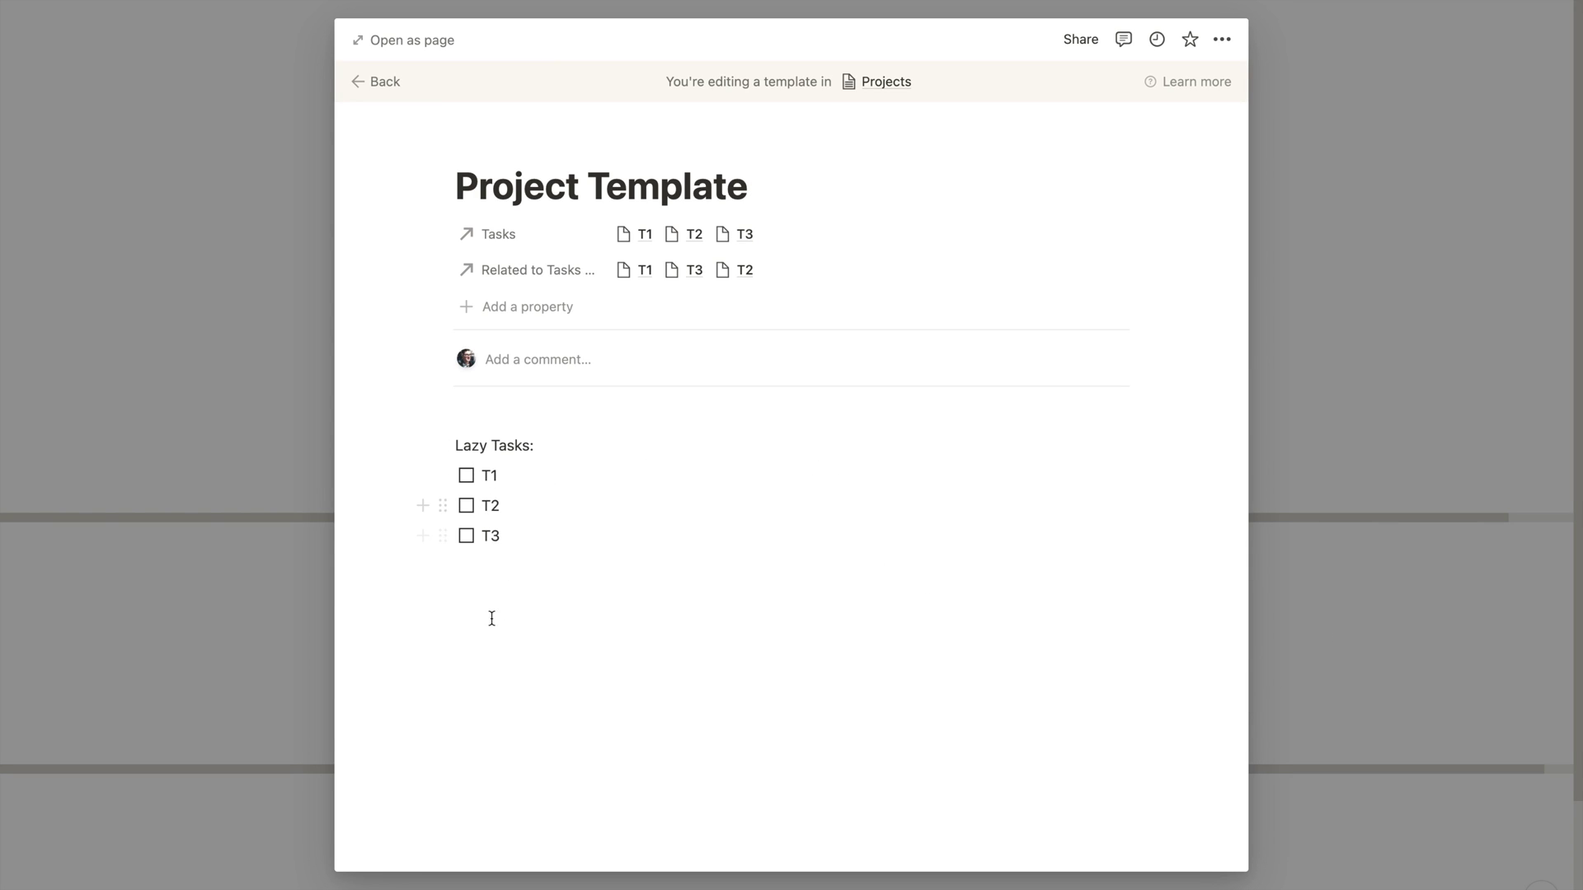
pyautogui.click(285, 460)
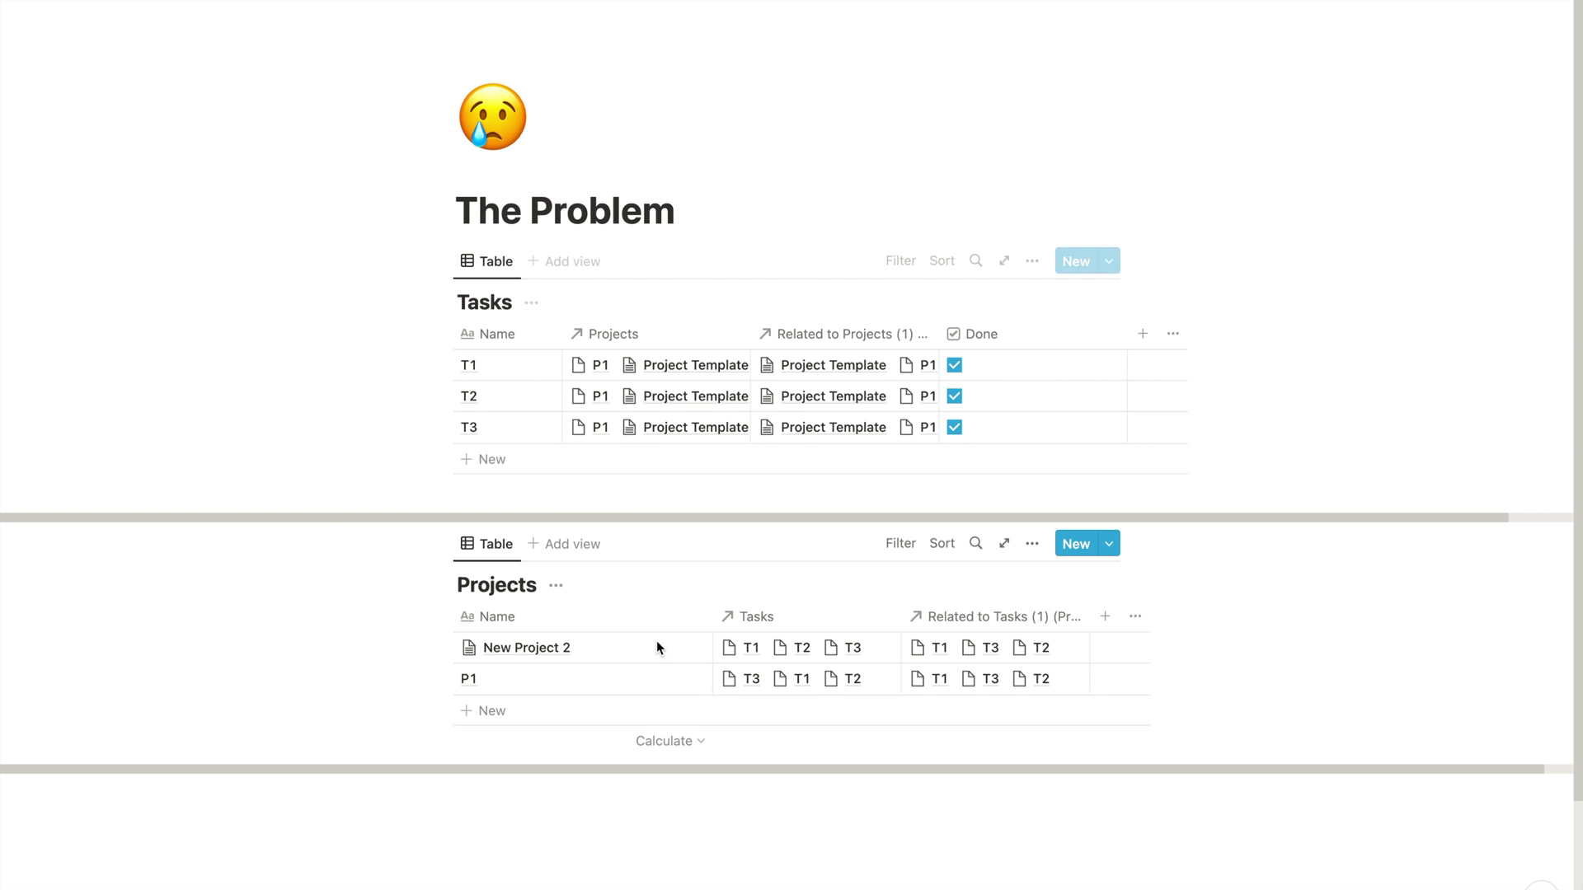
# In New Project 2, tick off lazy tasks T1 and T2
pyautogui.click(683, 651)
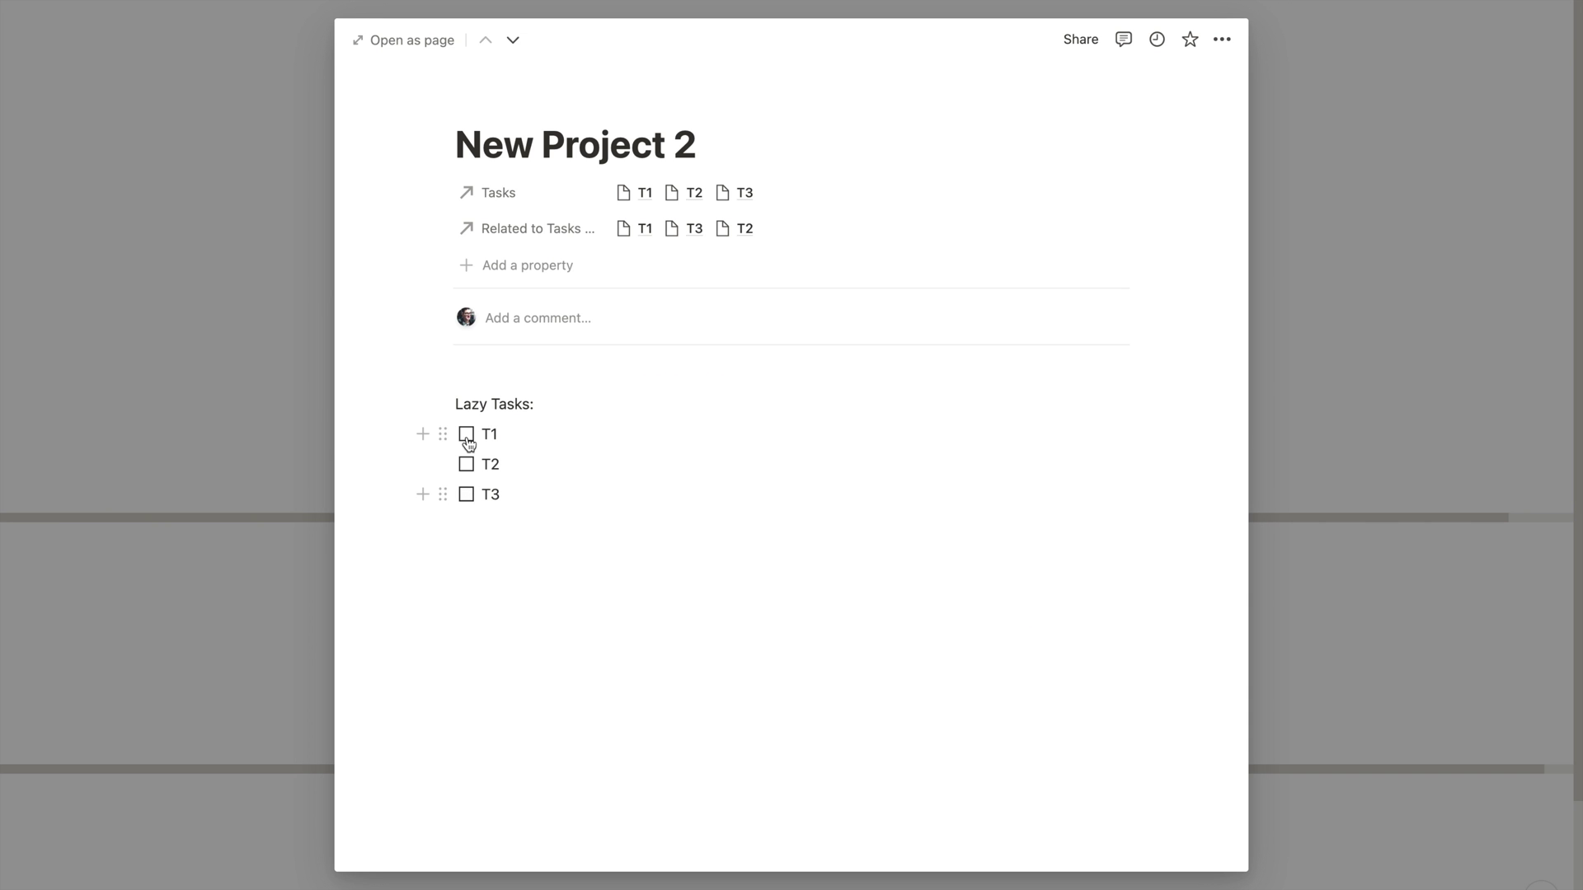
pyautogui.click(466, 434)
pyautogui.click(470, 472)
pyautogui.click(343, 439)
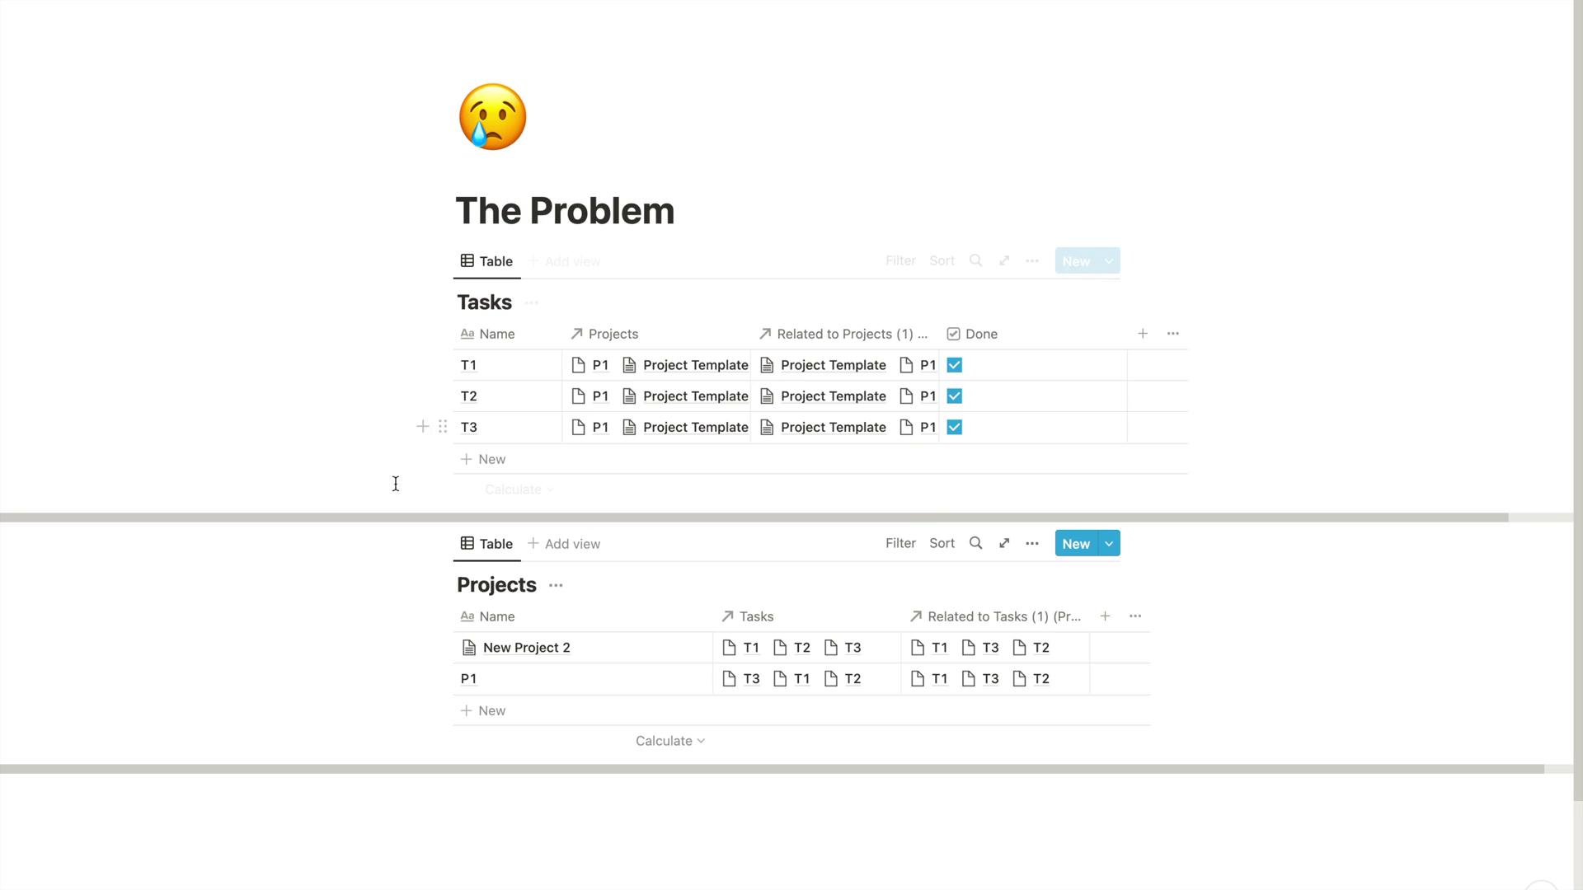
# Create a new project from Project Template titled 'v3'
pyautogui.click(1109, 543)
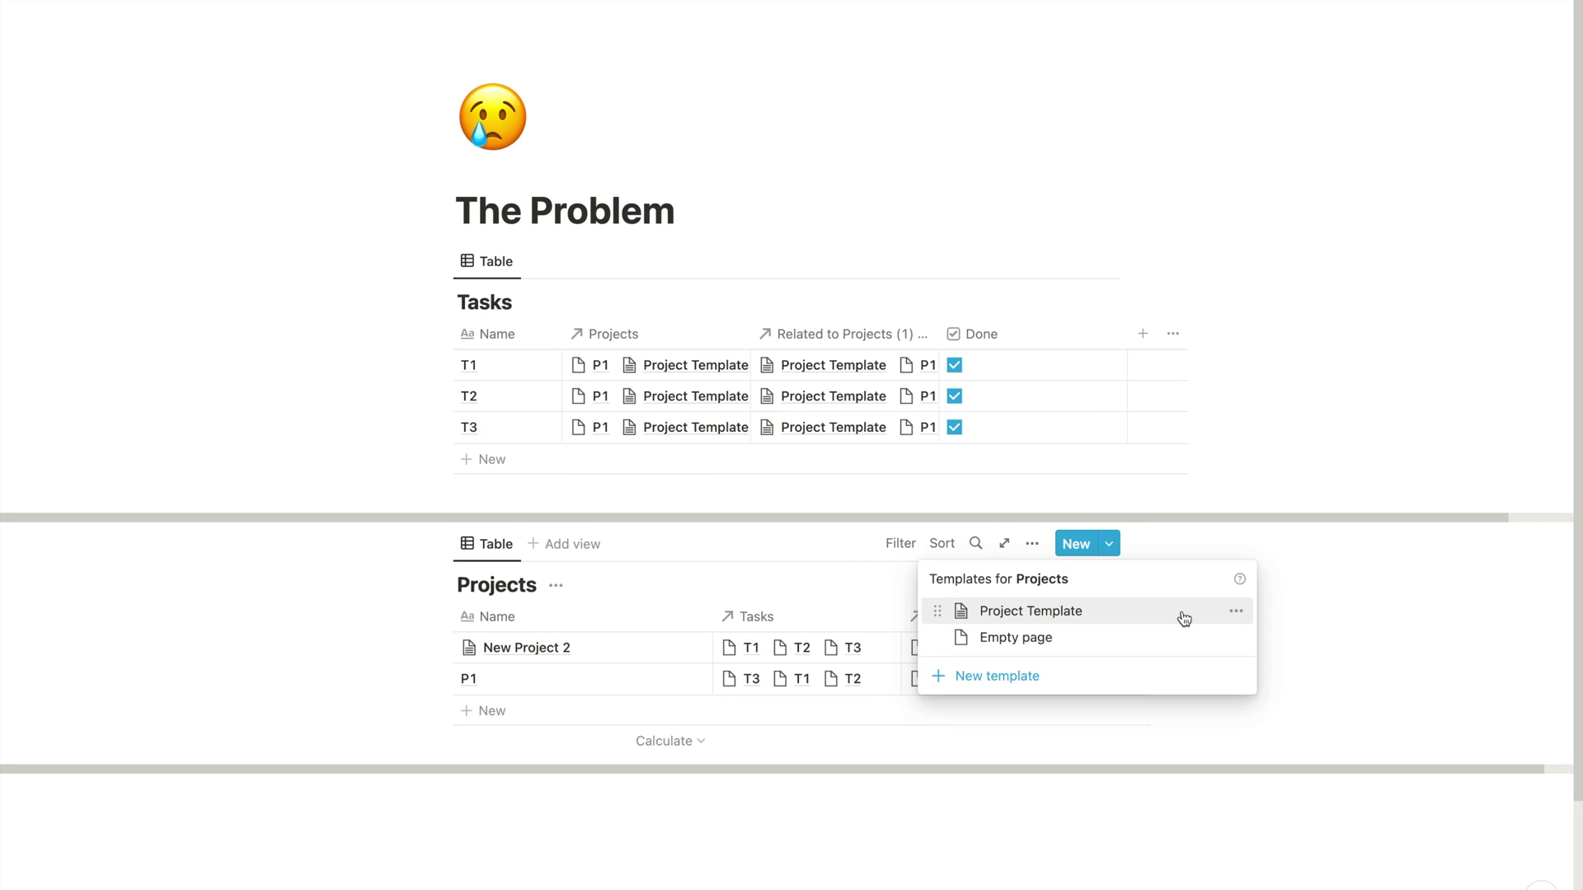
pyautogui.click(1186, 619)
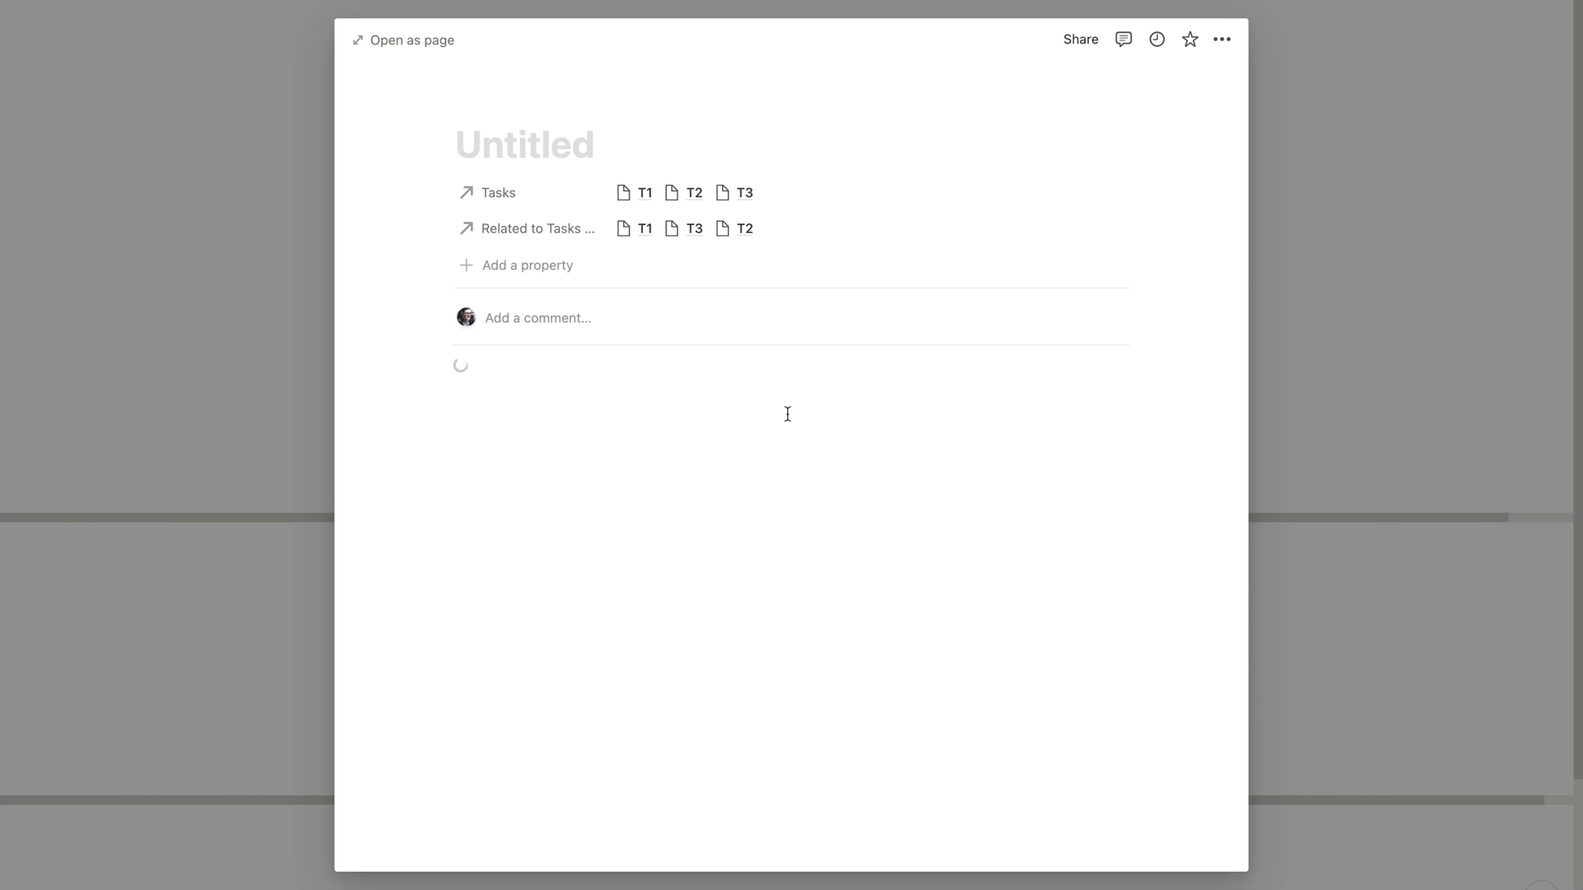
pyautogui.write('v3')
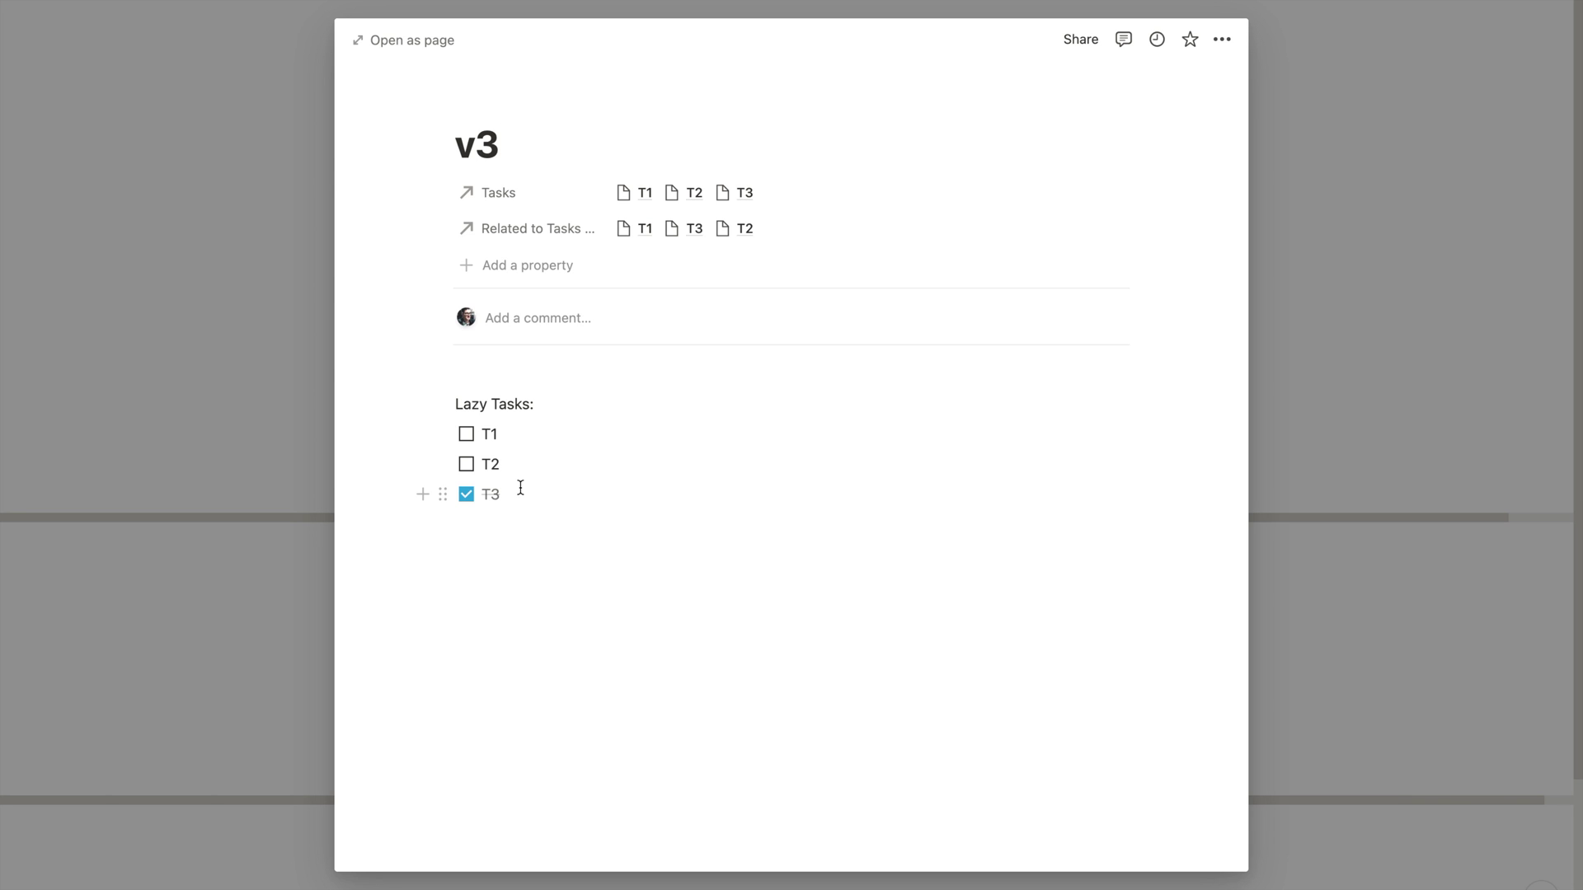
pyautogui.click(263, 351)
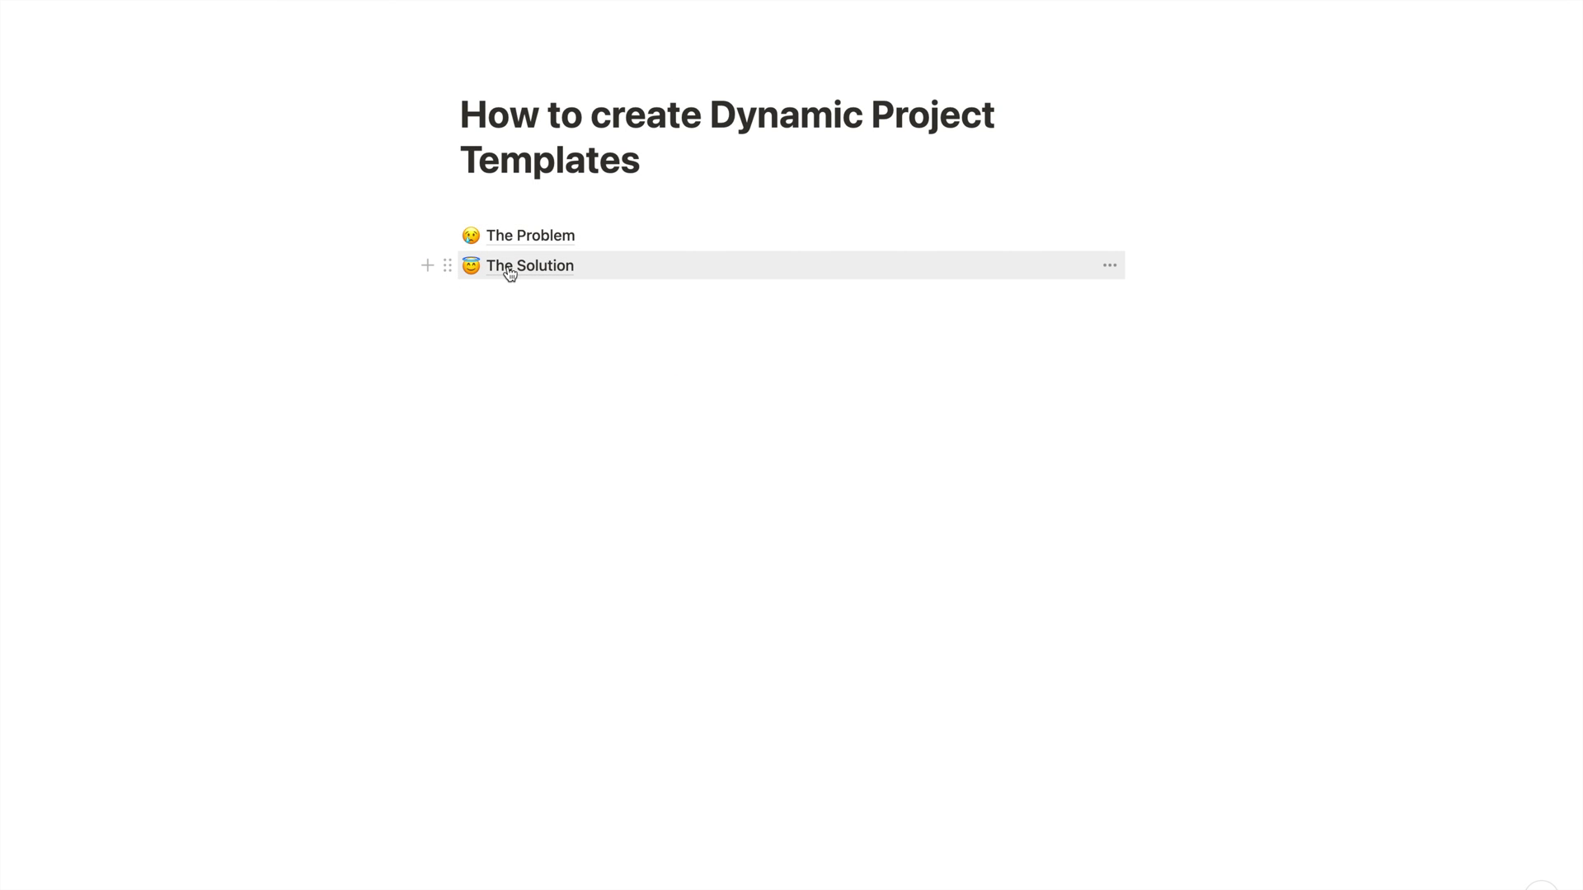
# Open The Solution page and start an empty line below its Projects table
pyautogui.click(510, 266)
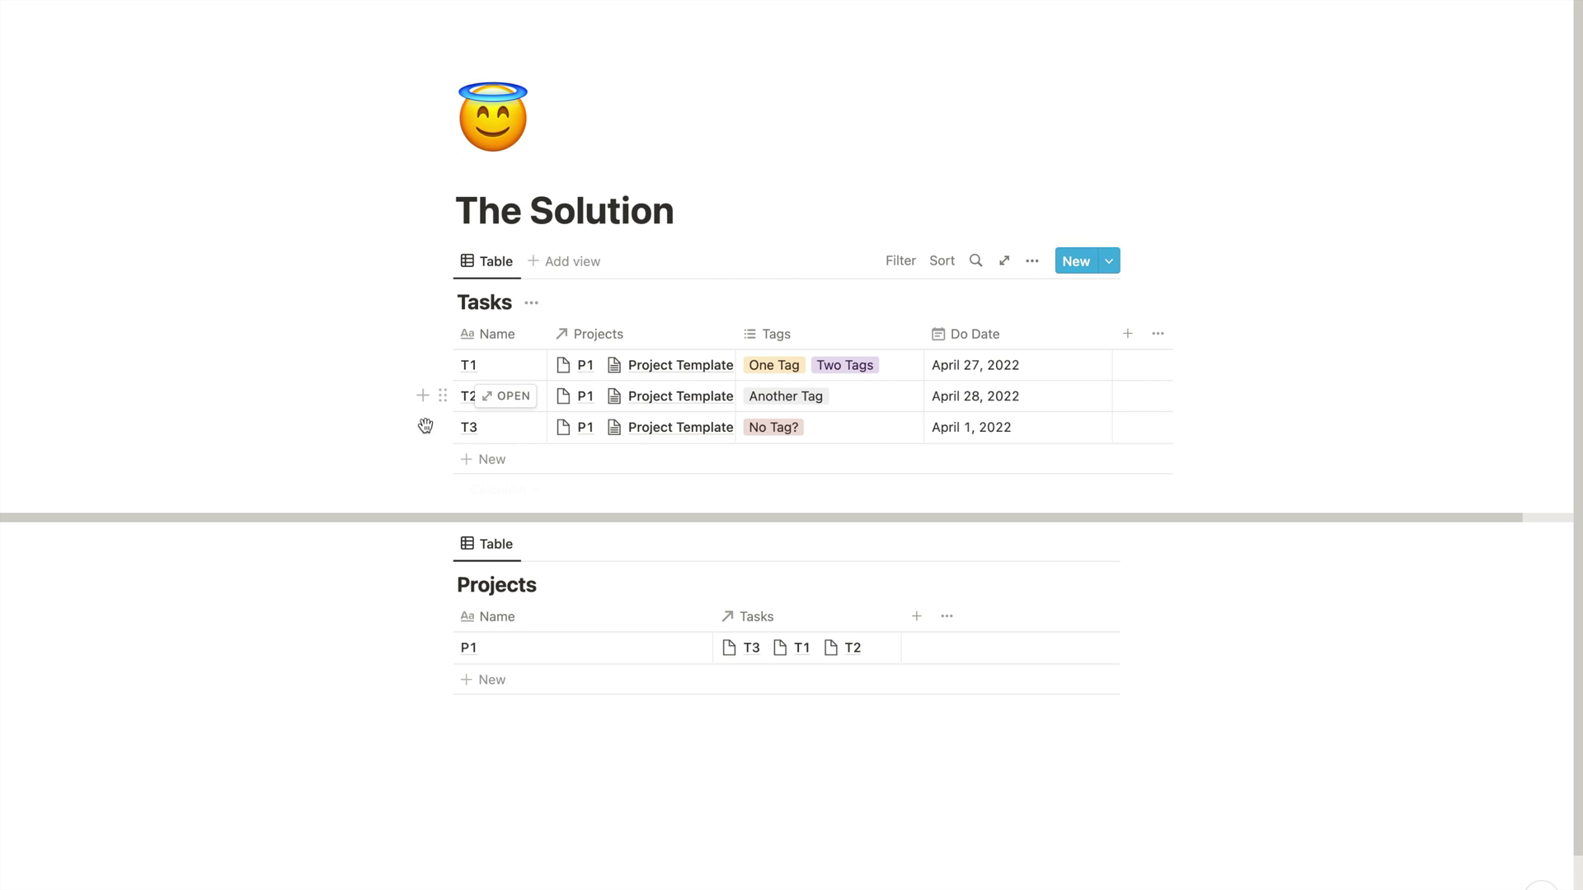
pyautogui.click(502, 756)
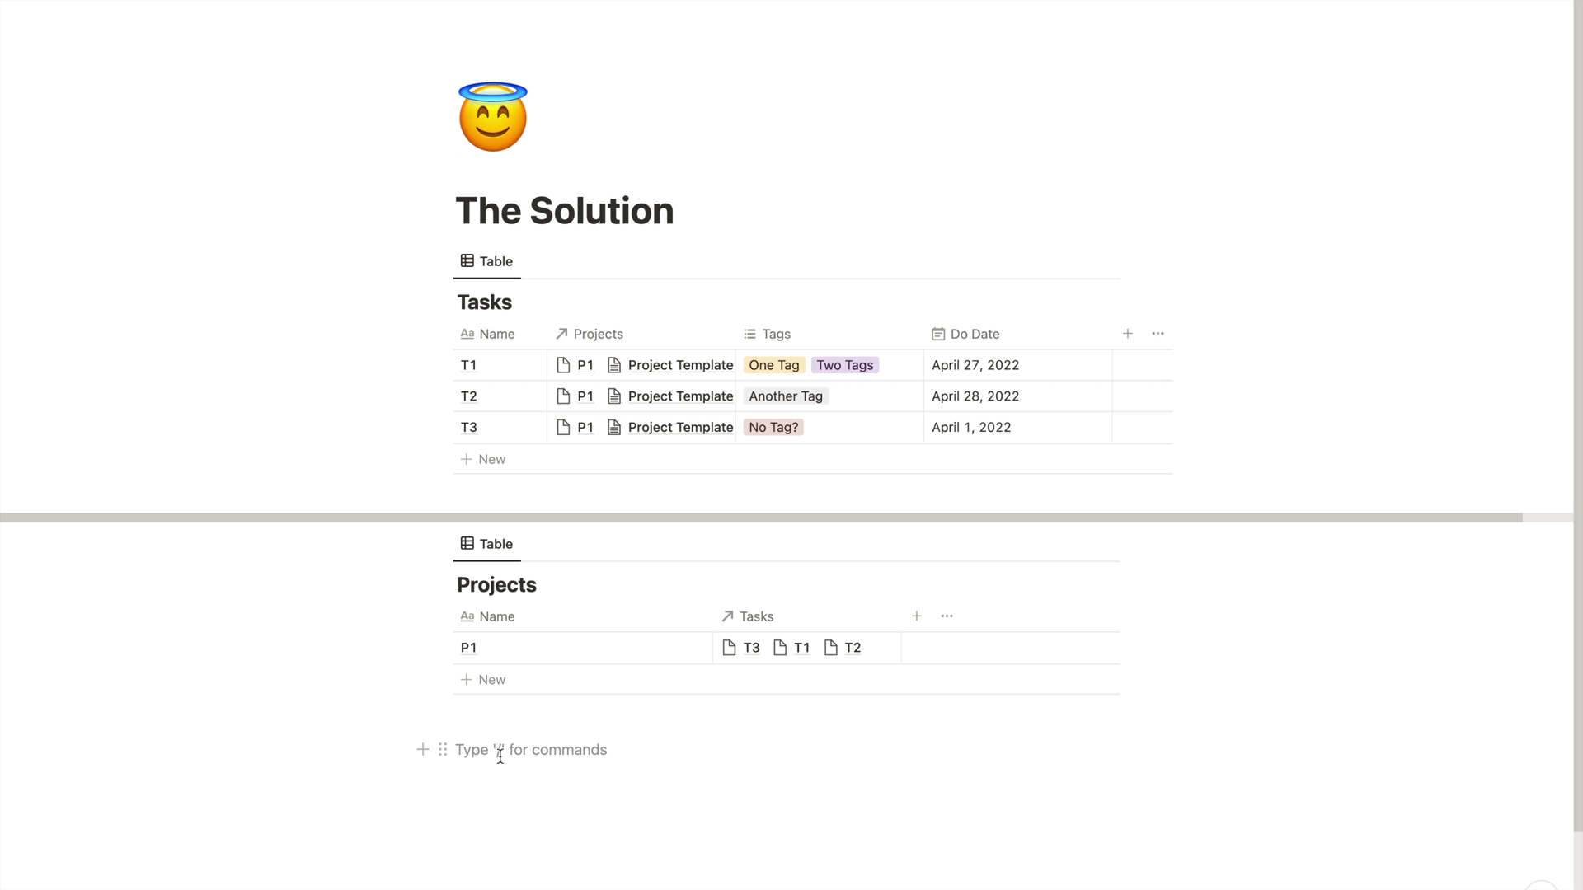
# Add 'A new task' below Projects, test it in Tasks, then turn it into plain text
pyautogui.write('A new task')
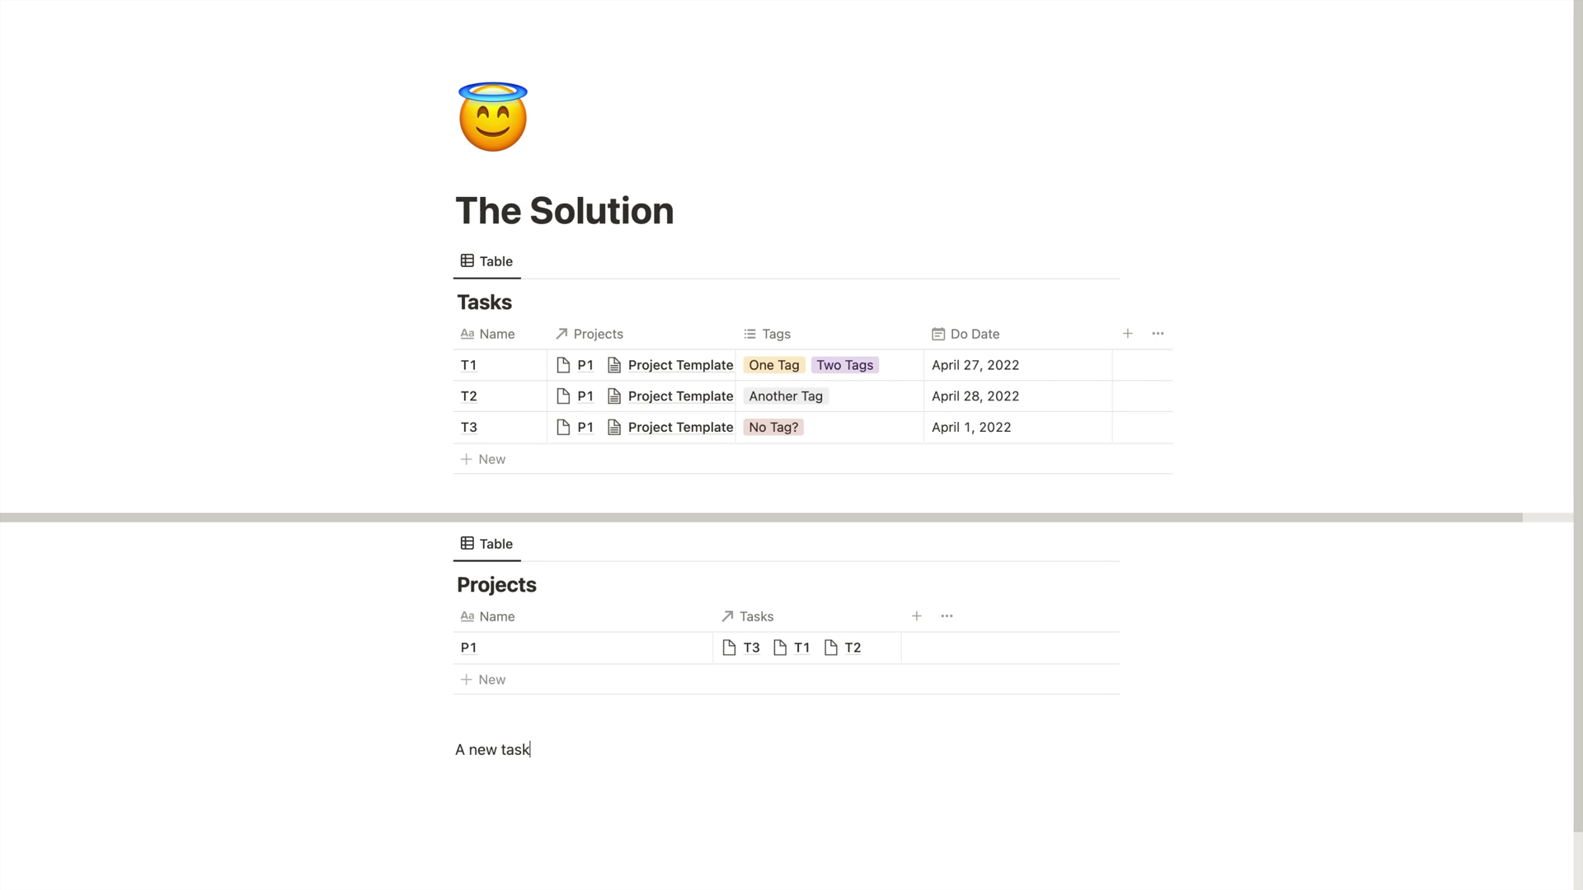
pyautogui.moveTo(442, 749); pyautogui.dragTo(497, 456)
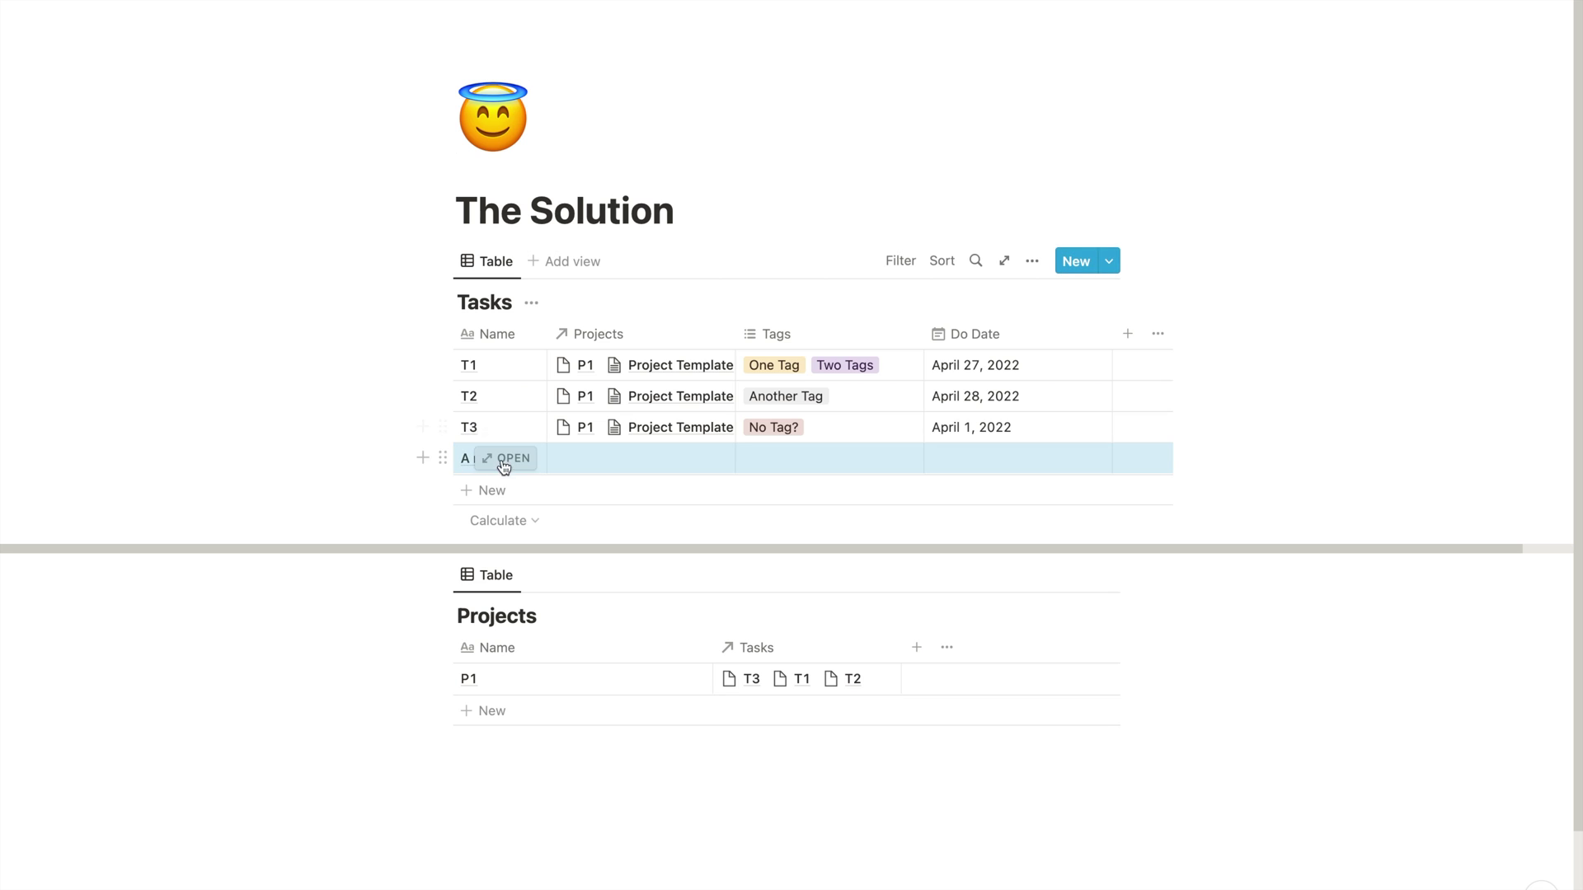
pyautogui.moveTo(442, 457); pyautogui.dragTo(484, 752)
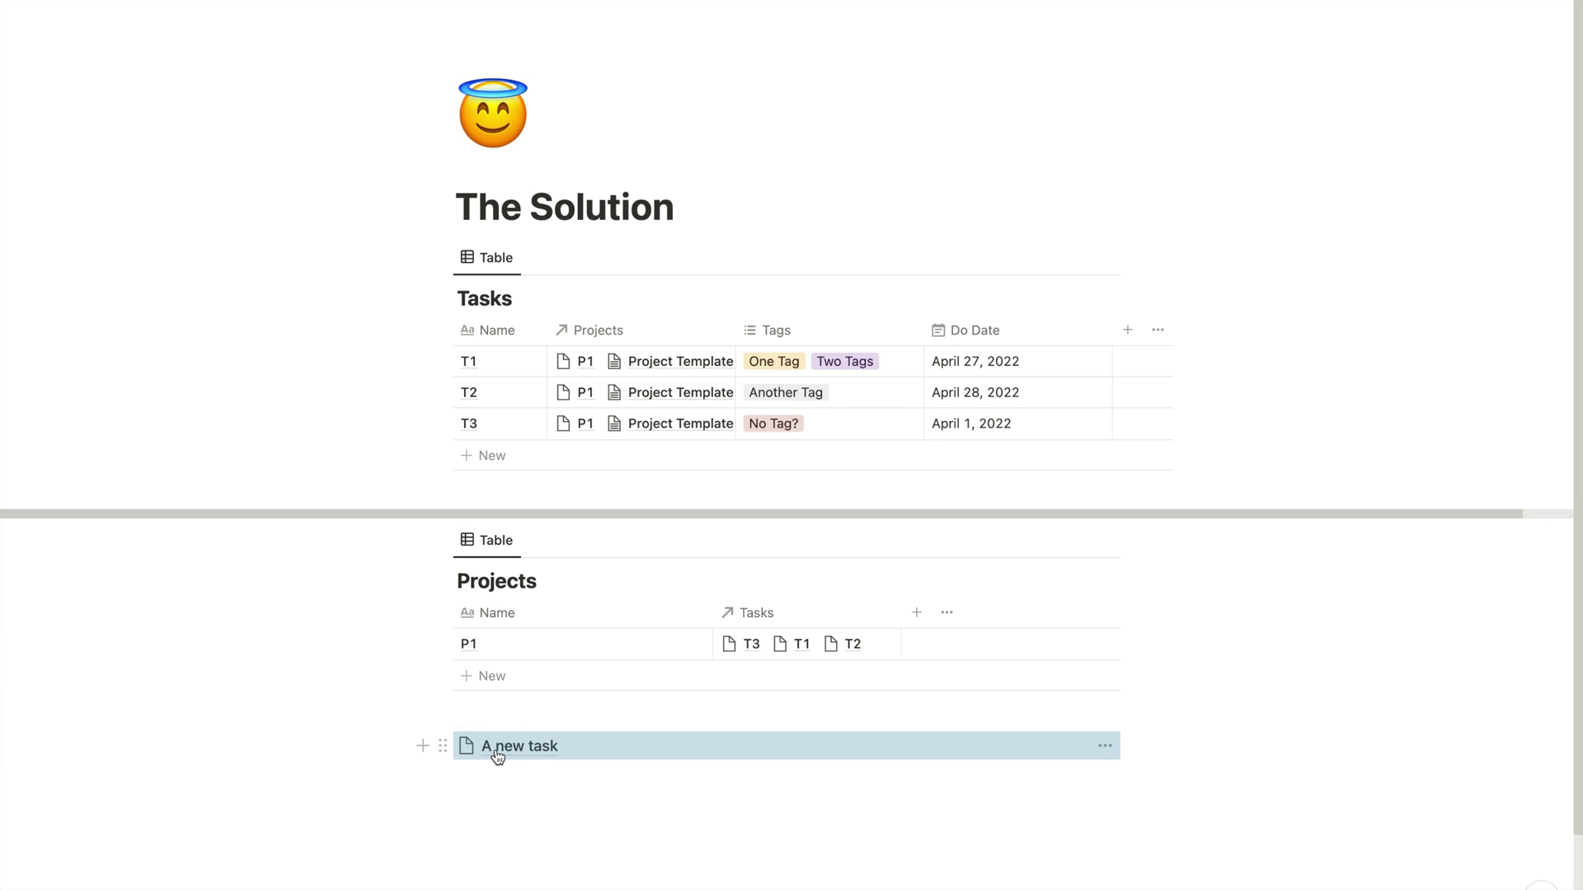
pyautogui.click(443, 745)
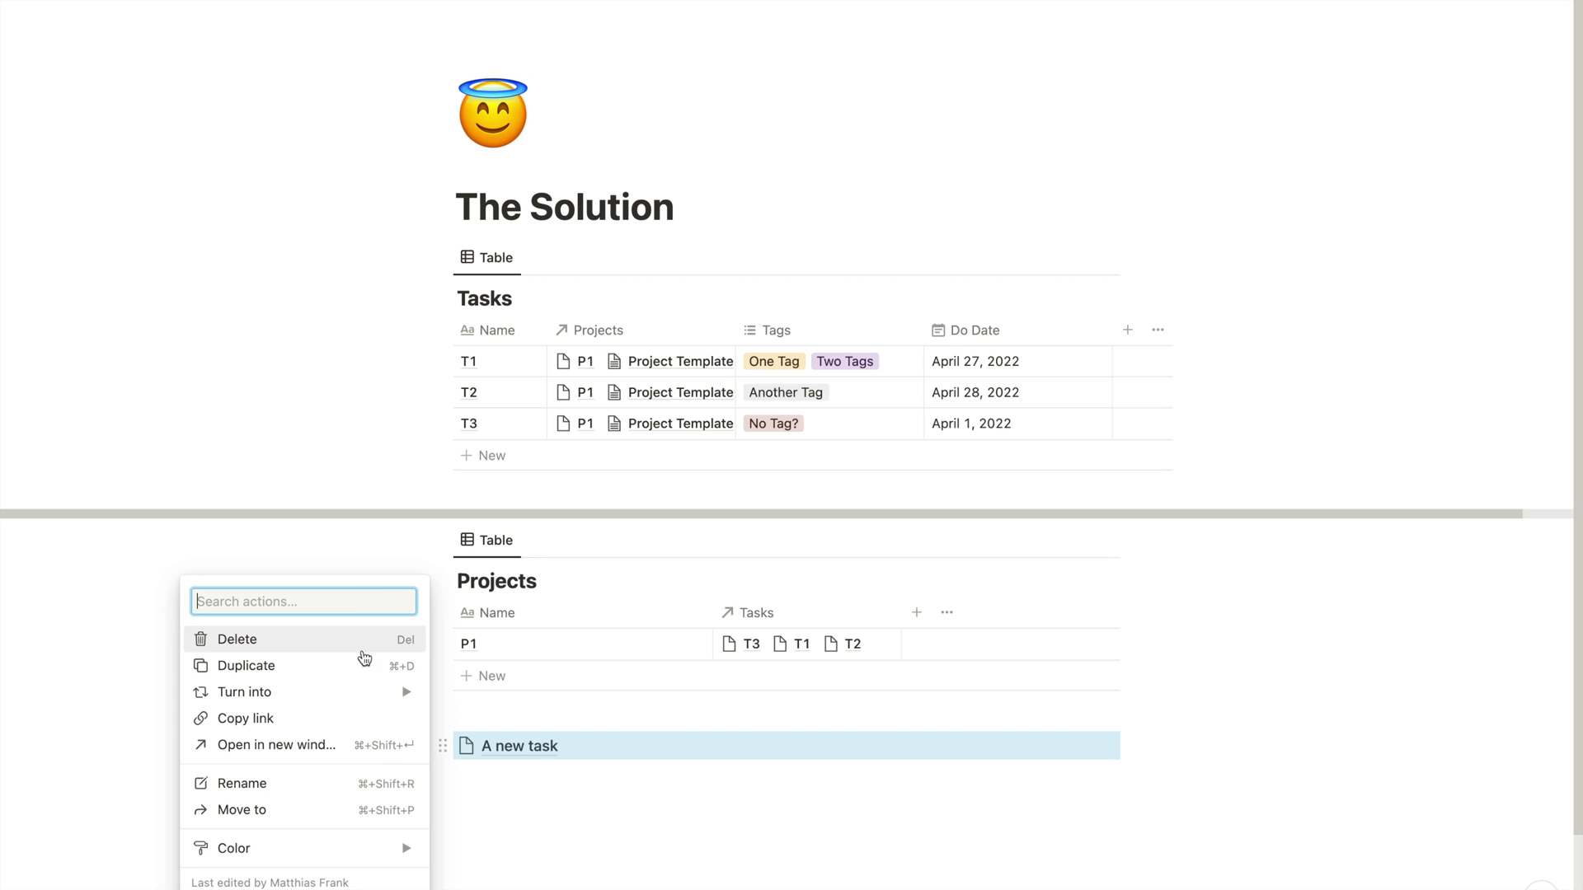
pyautogui.moveTo(399, 693)
pyautogui.click(495, 483)
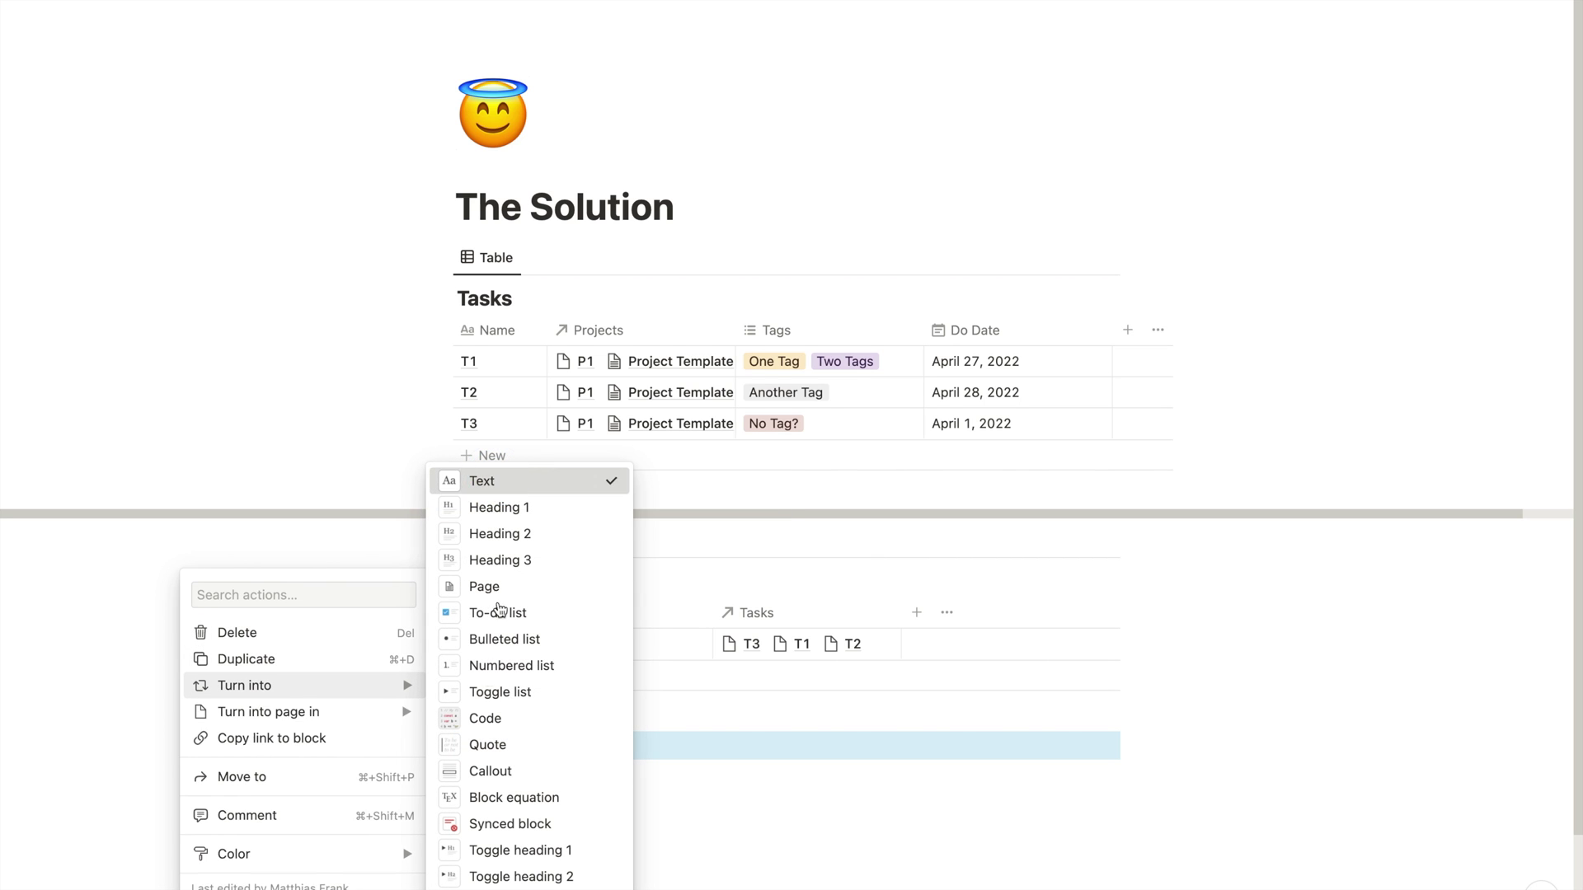
pyautogui.click(506, 774)
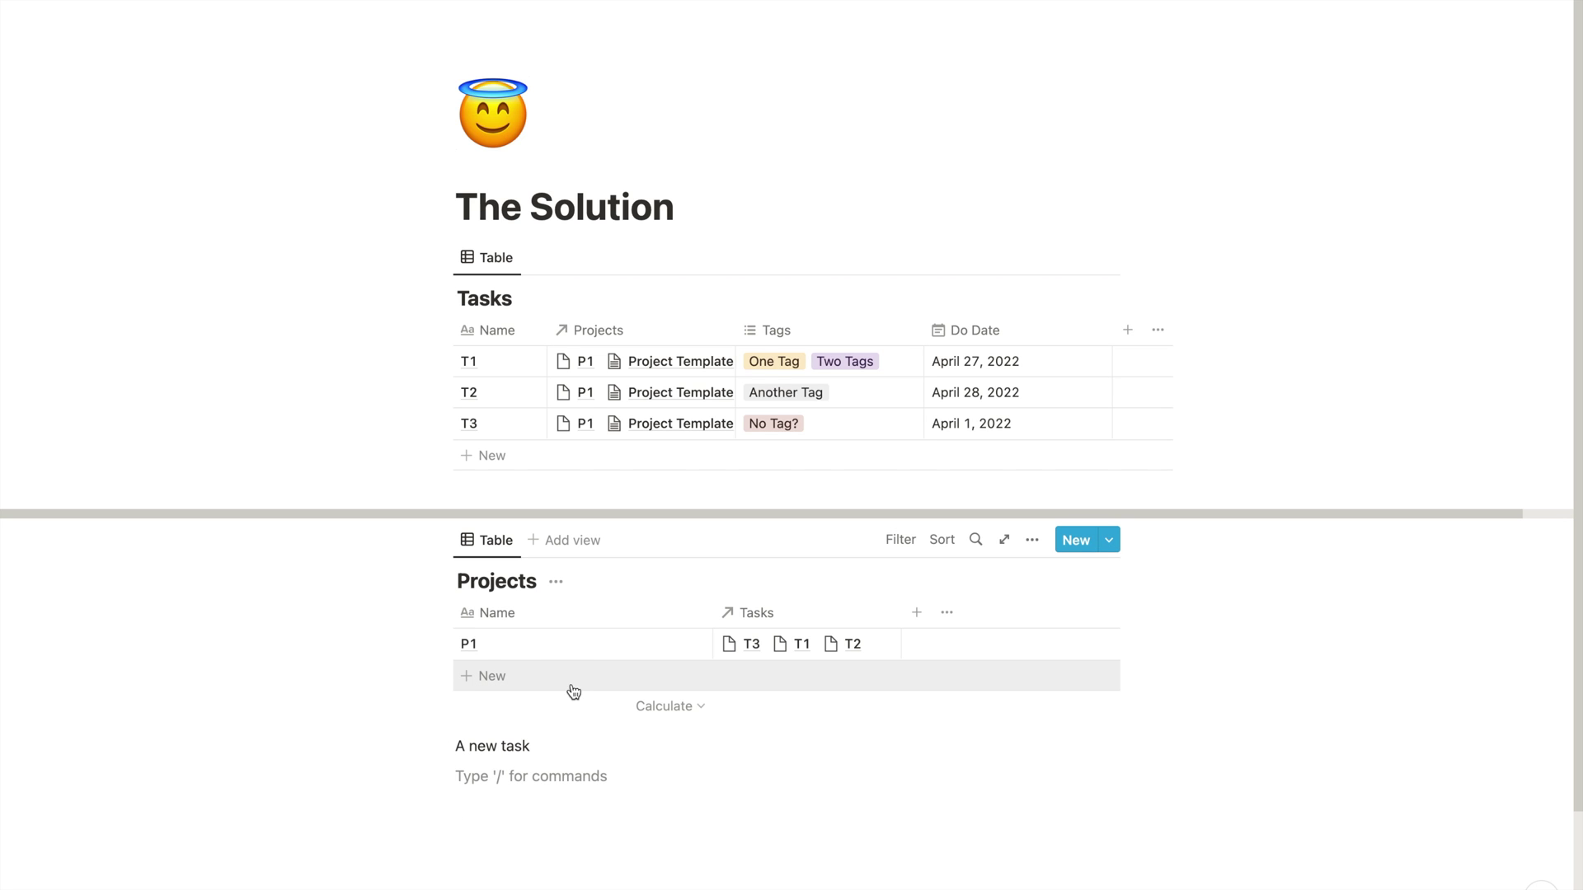
# Delete the 'A new task' line, and drag T3 out of Tasks and back in
pyautogui.click(442, 746)
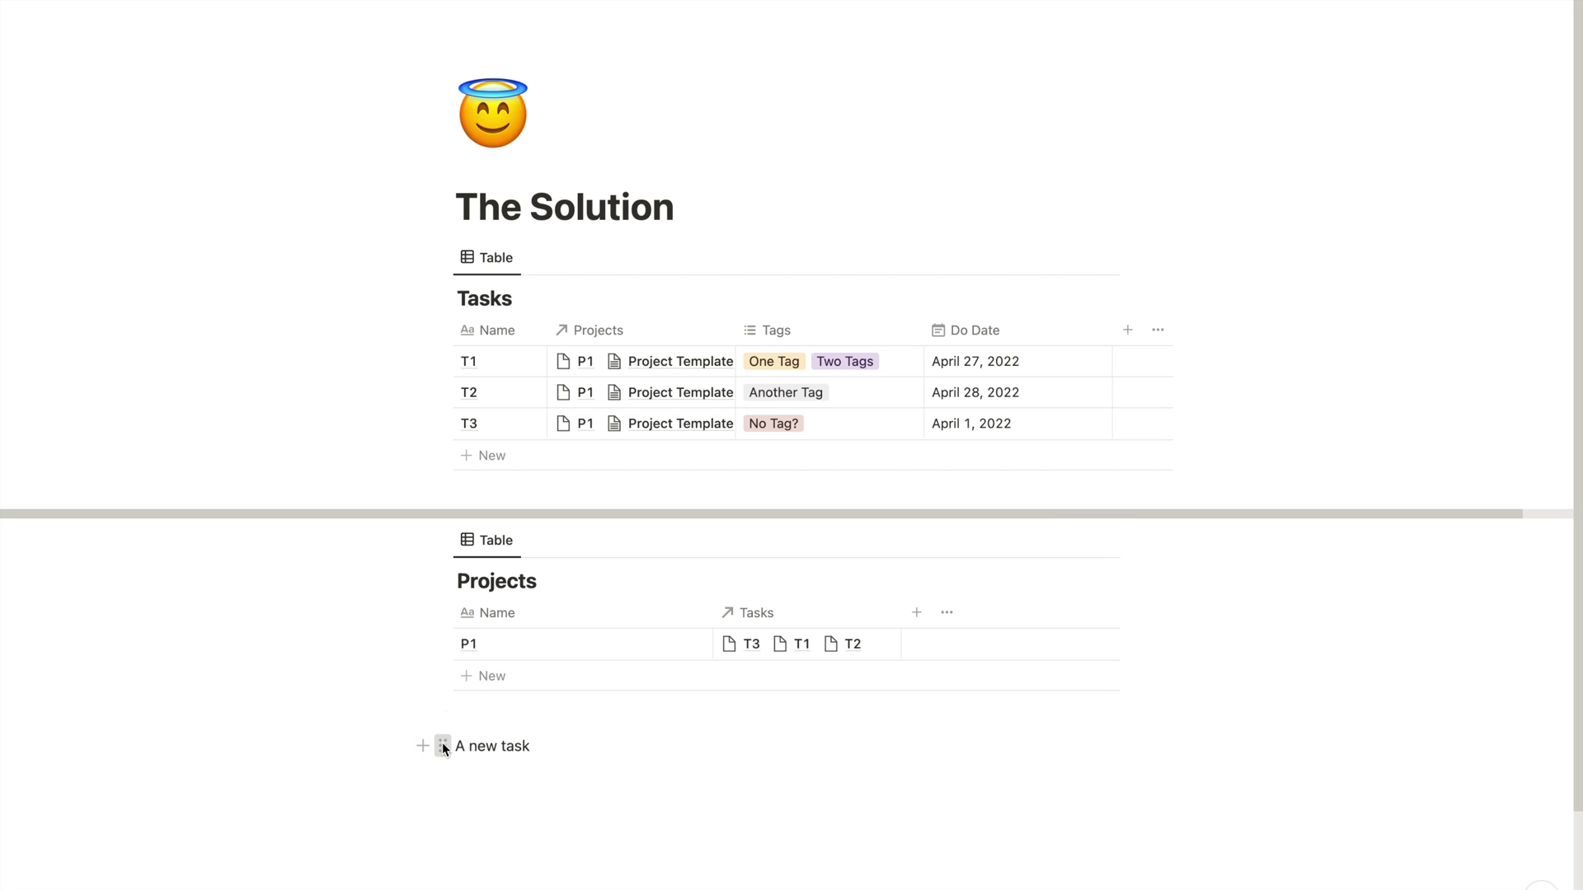
pyautogui.press('Delete')
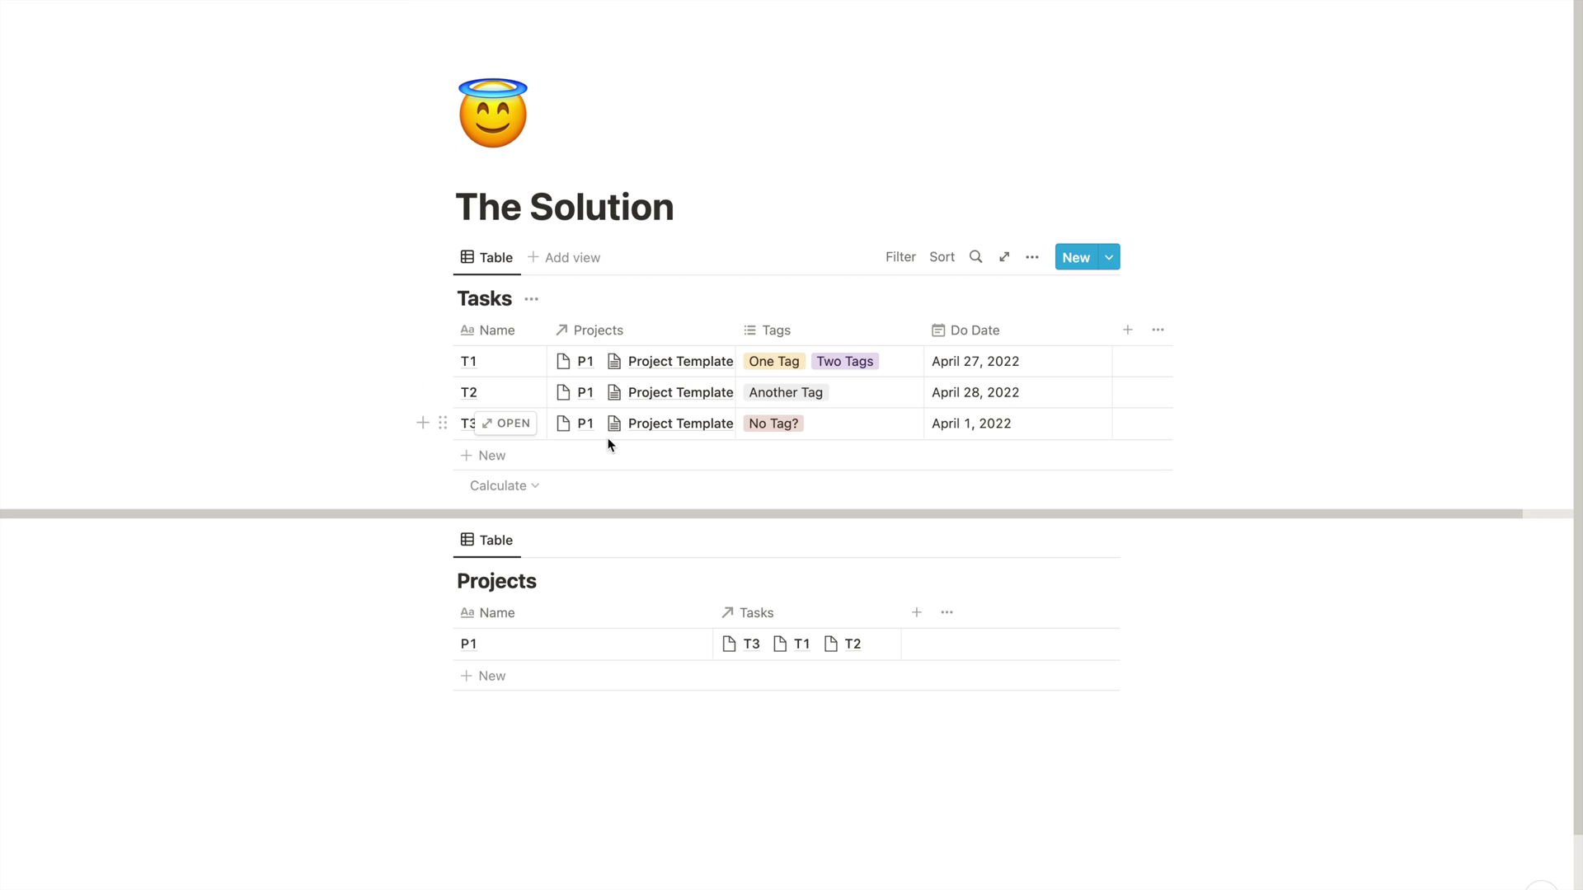
pyautogui.moveTo(443, 423); pyautogui.dragTo(473, 750)
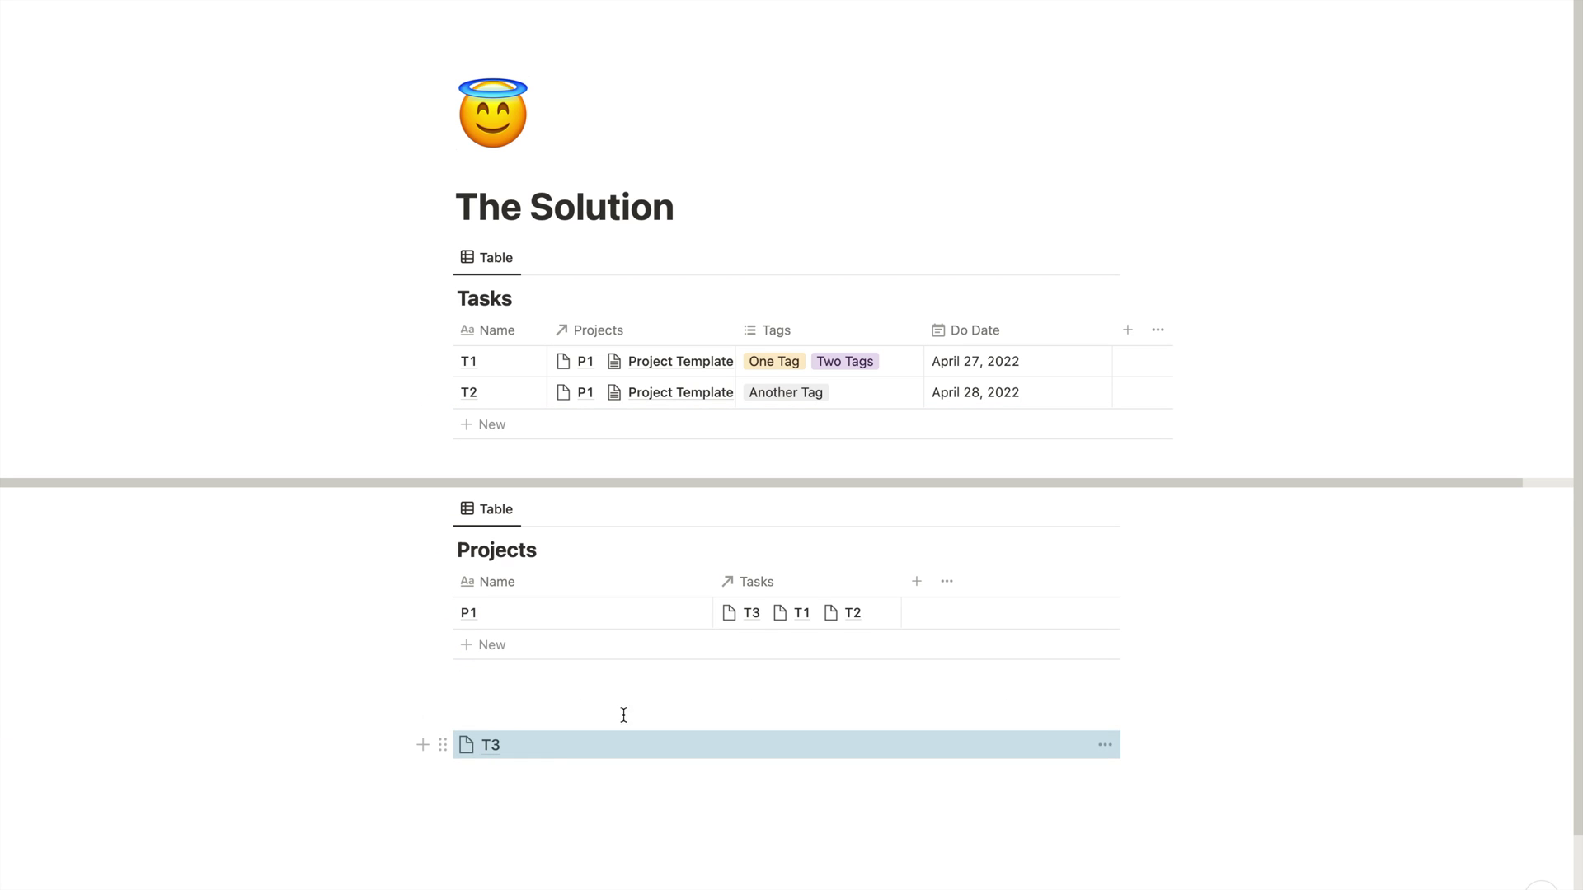
pyautogui.click(541, 779)
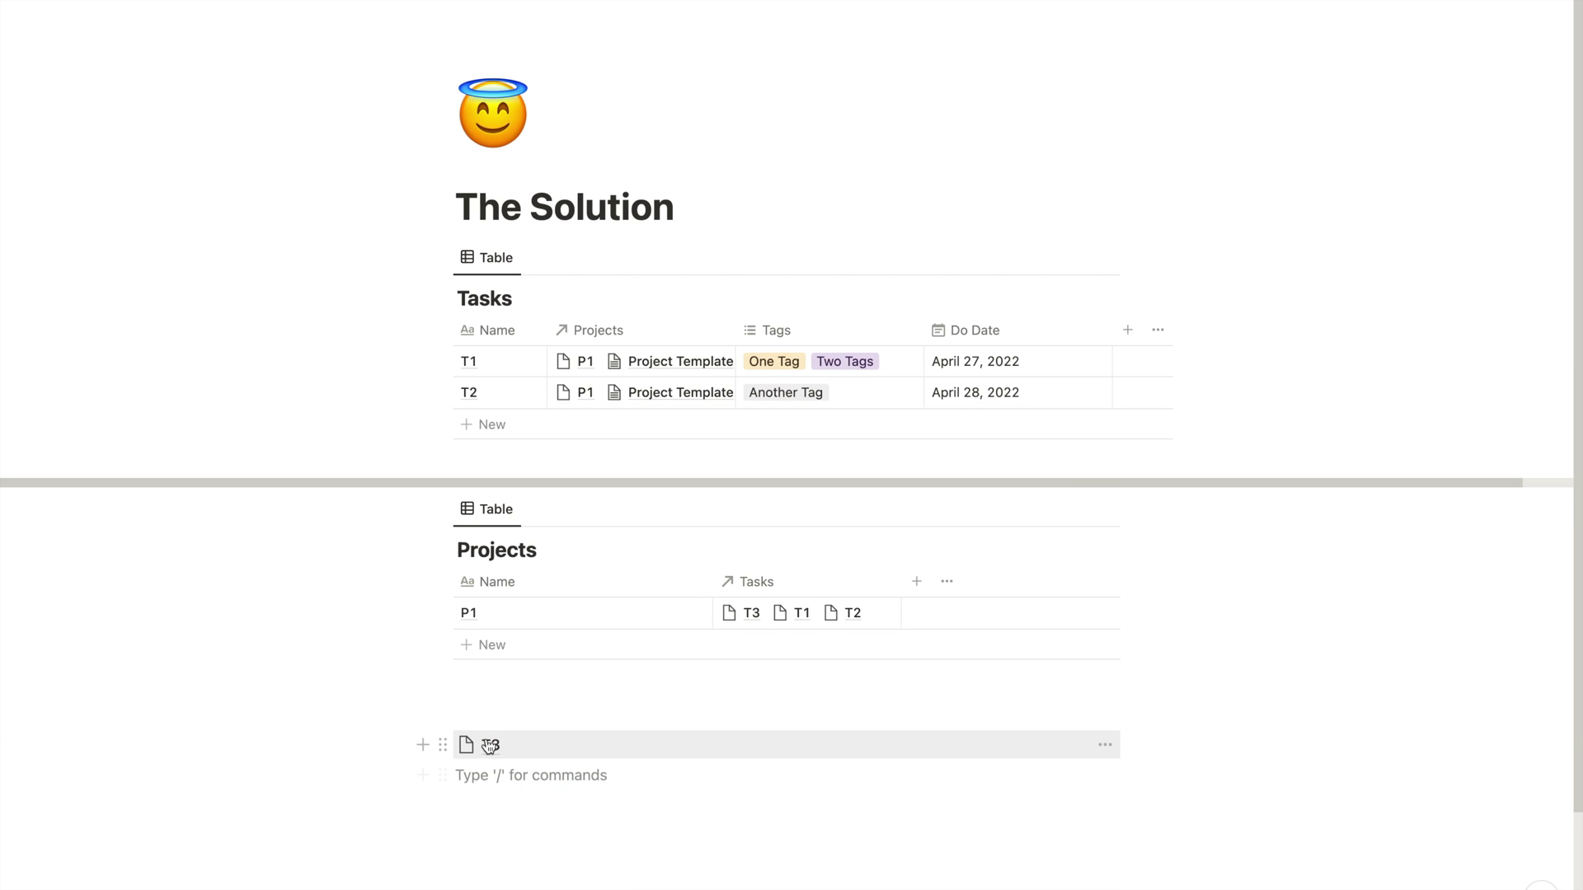
pyautogui.moveTo(443, 745); pyautogui.dragTo(492, 420)
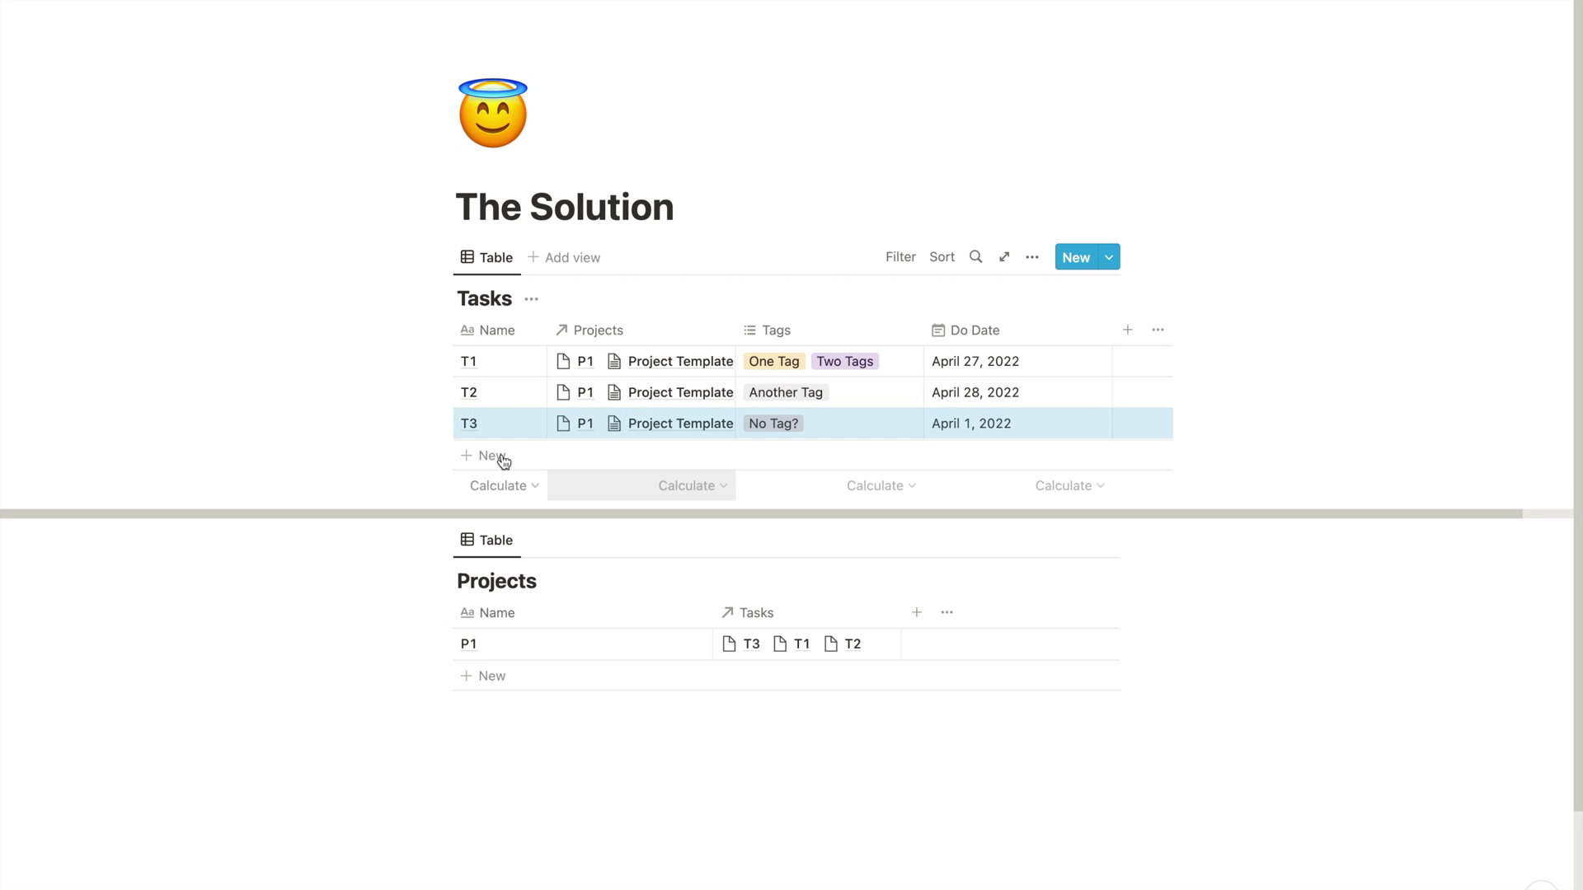
# Duplicate T3 as 'T3 (1)' and move both pages back into the Tasks table
pyautogui.click(459, 532)
pyautogui.moveTo(459, 532); pyautogui.dragTo(468, 744)
pyautogui.click(471, 746)
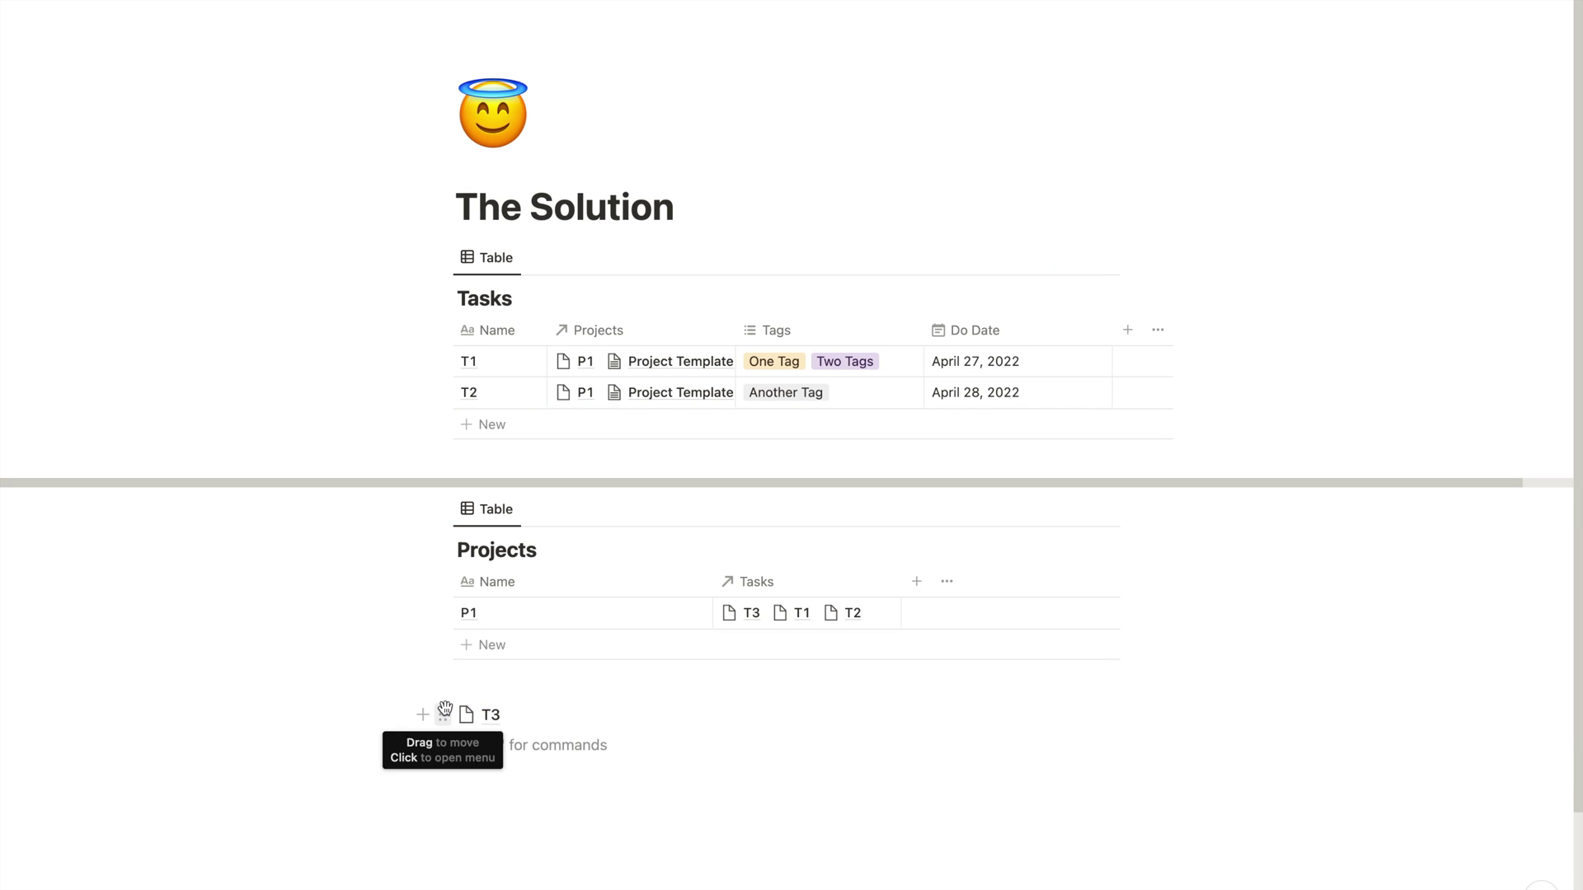
pyautogui.click(444, 713)
pyautogui.press('super+d')
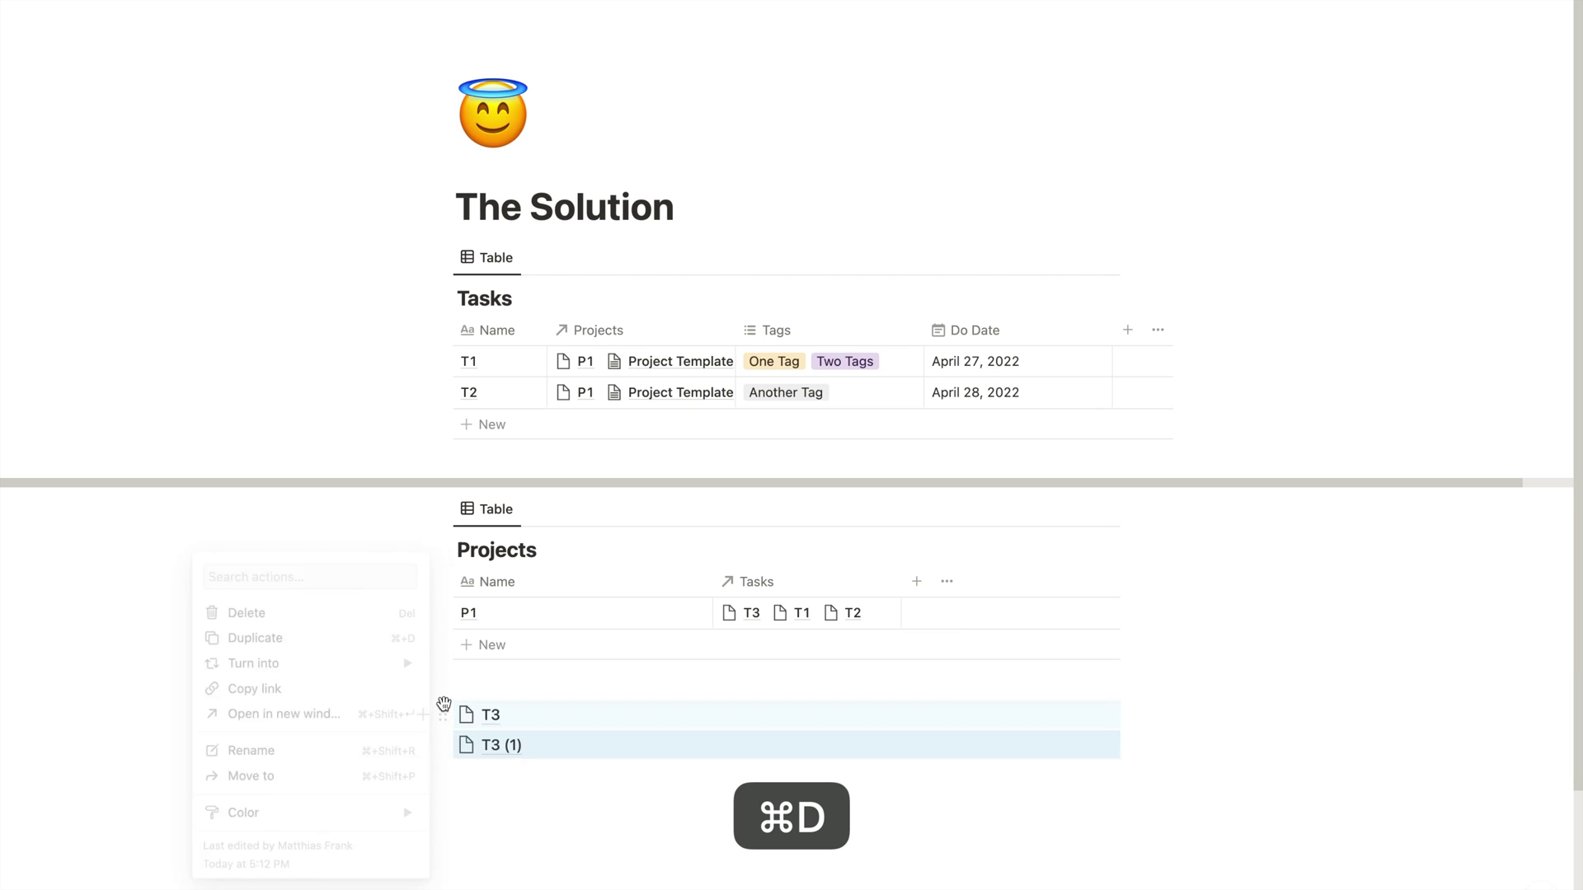
pyautogui.moveTo(443, 746); pyautogui.dragTo(468, 414)
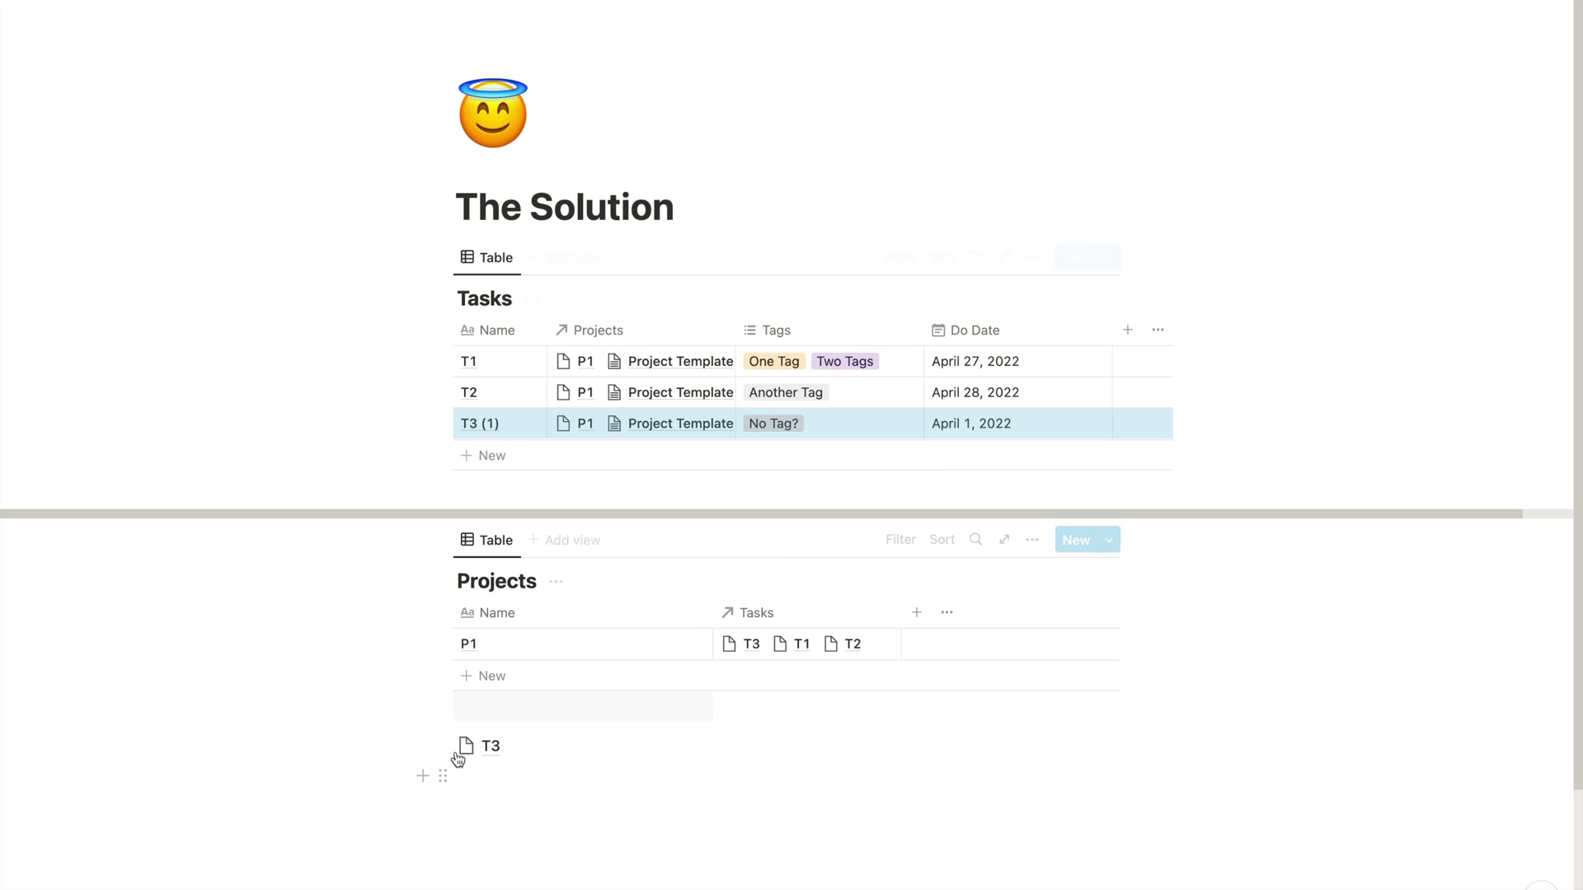
pyautogui.moveTo(442, 746); pyautogui.dragTo(536, 412)
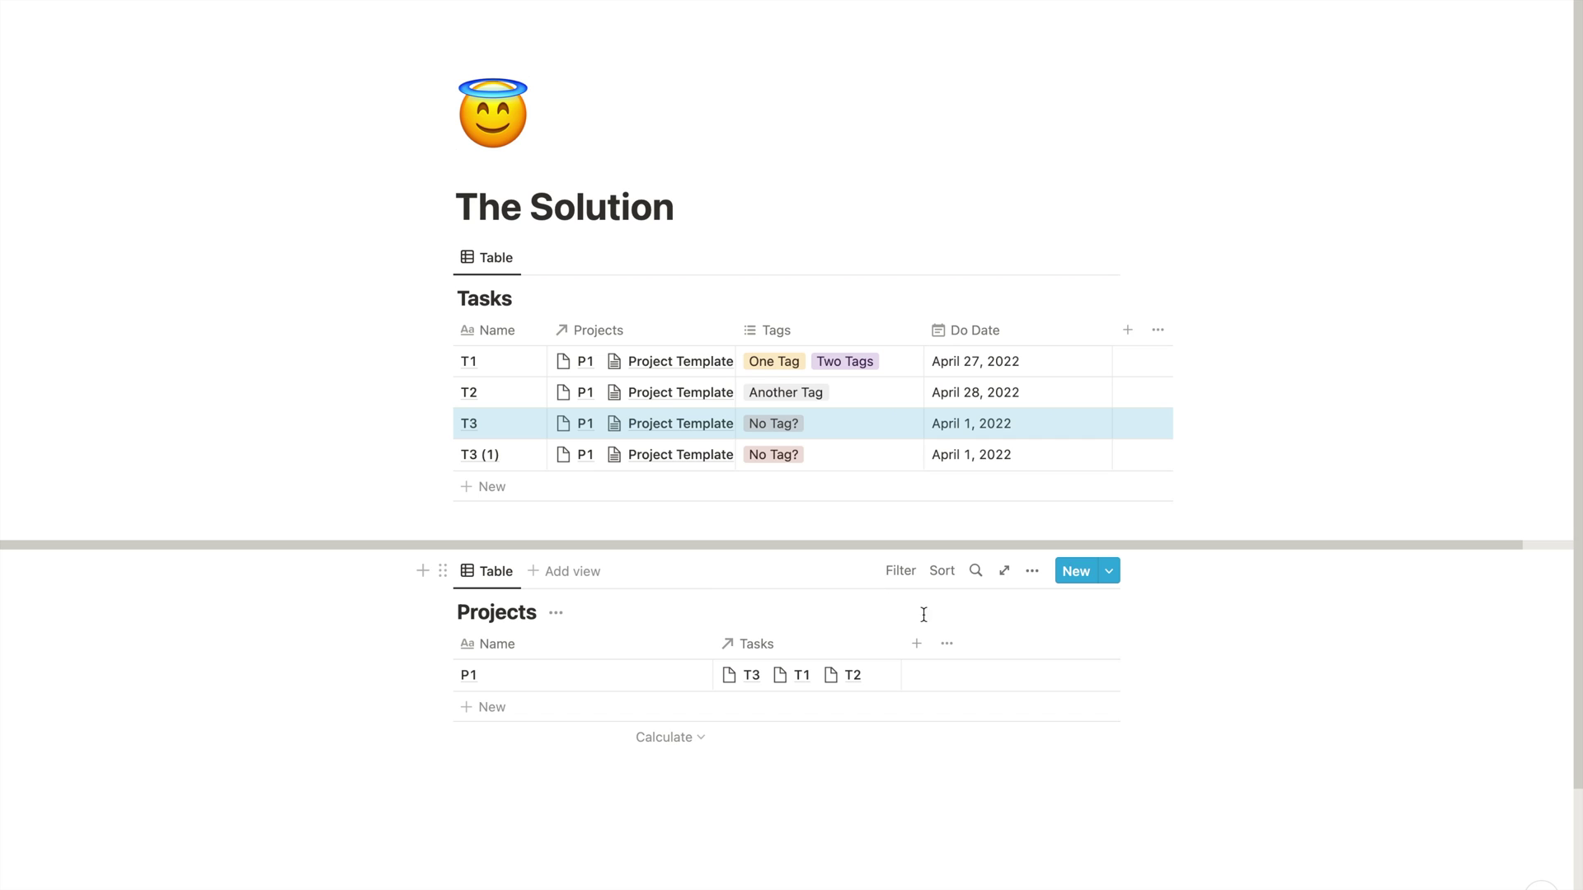
# In the Project Template, unlink T1, T2 and T3 to leave its Tasks relation empty
pyautogui.click(1109, 572)
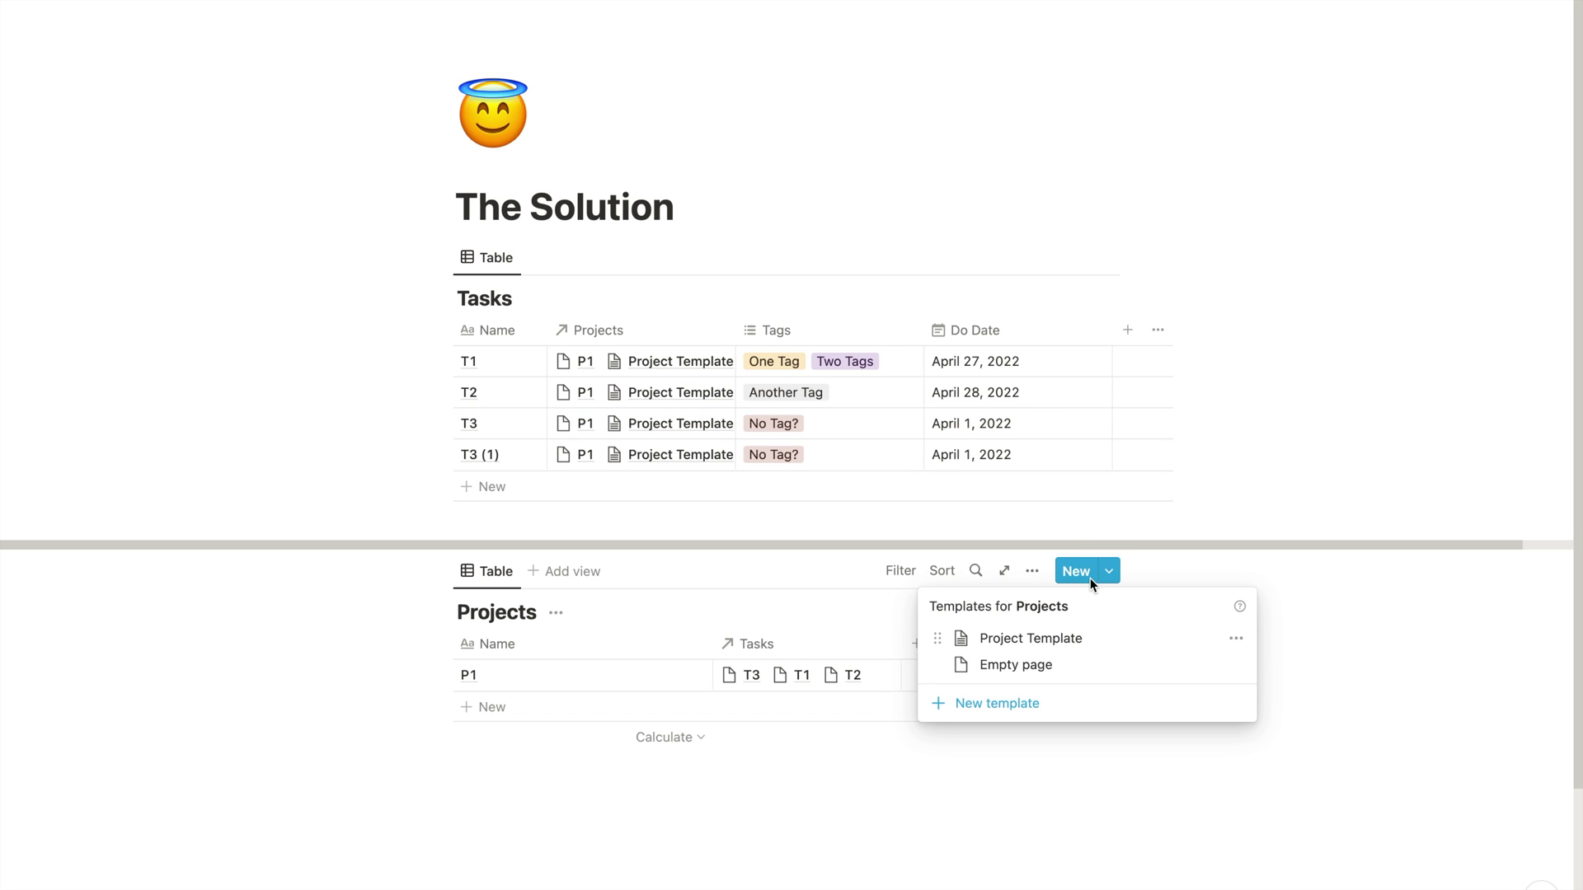
pyautogui.click(1236, 638)
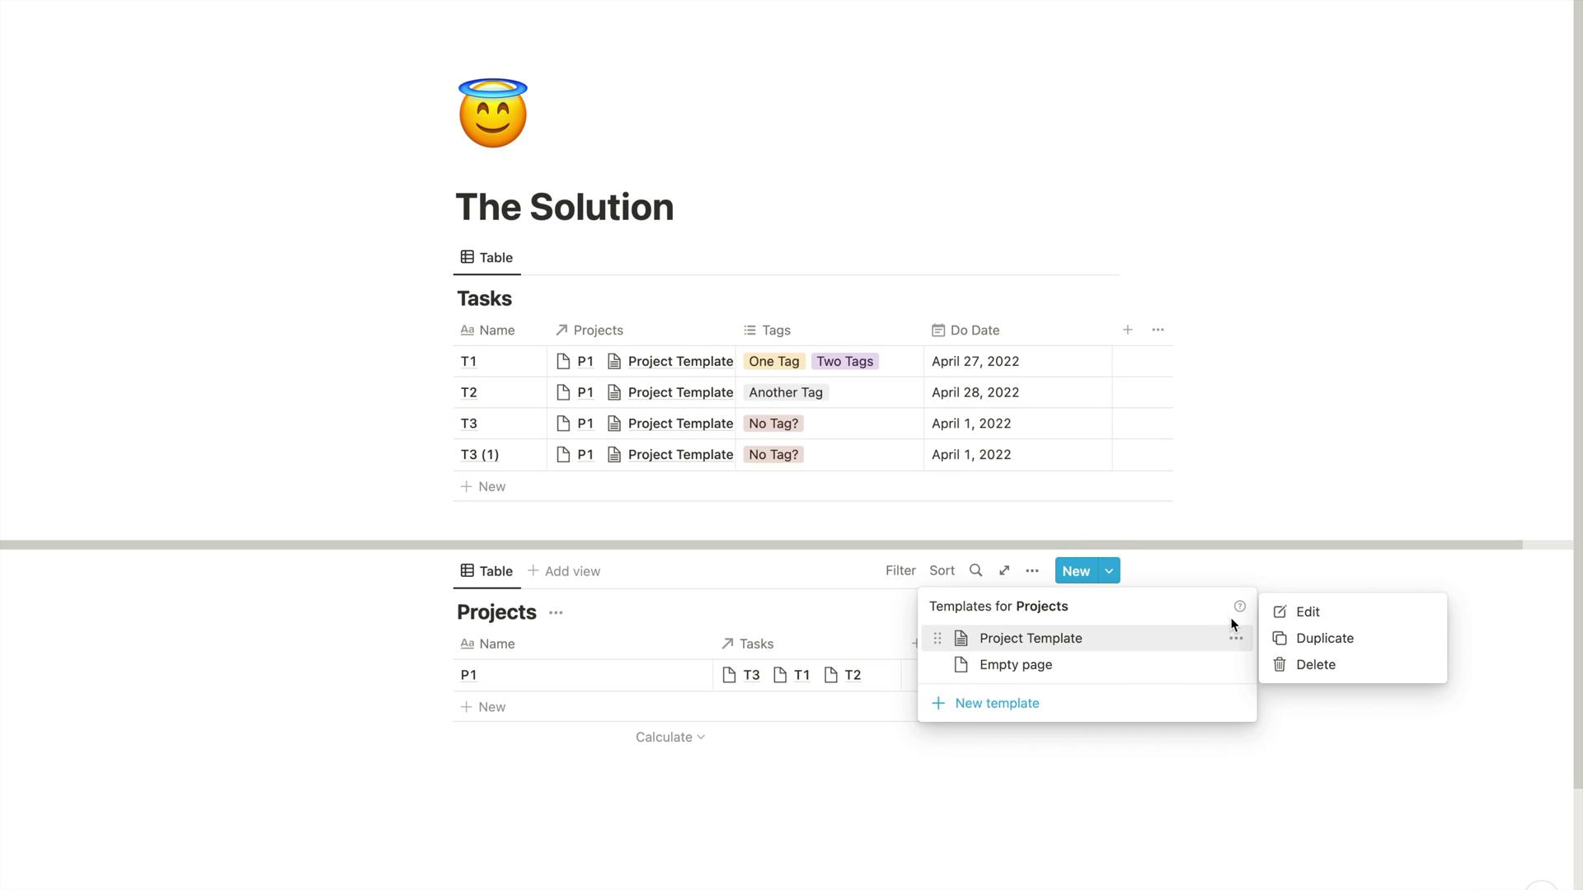
pyautogui.click(1286, 612)
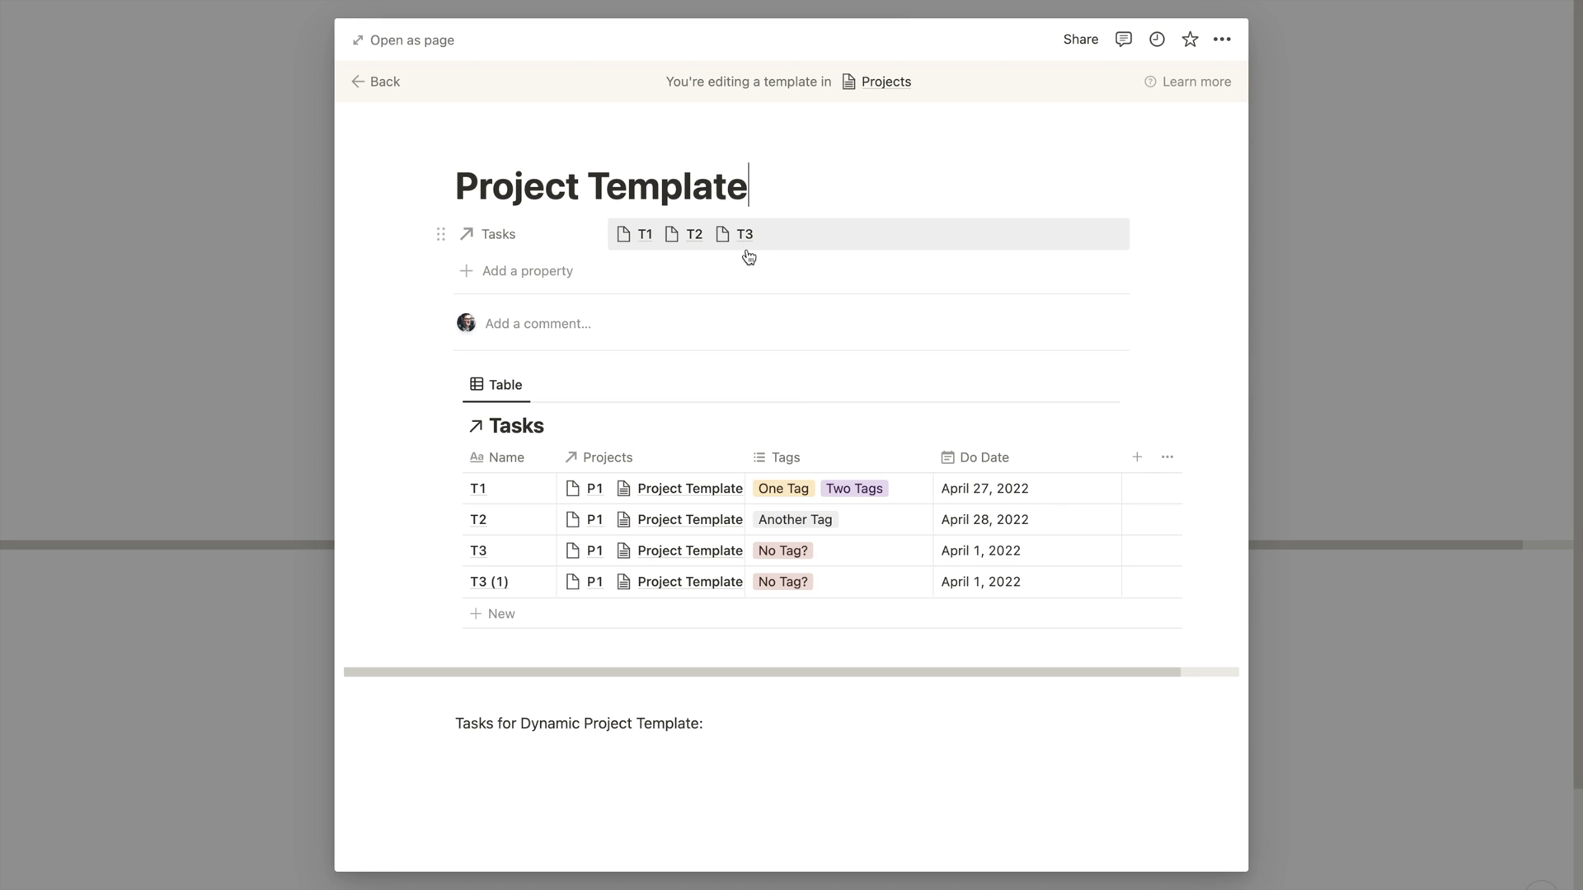
pyautogui.click(790, 249)
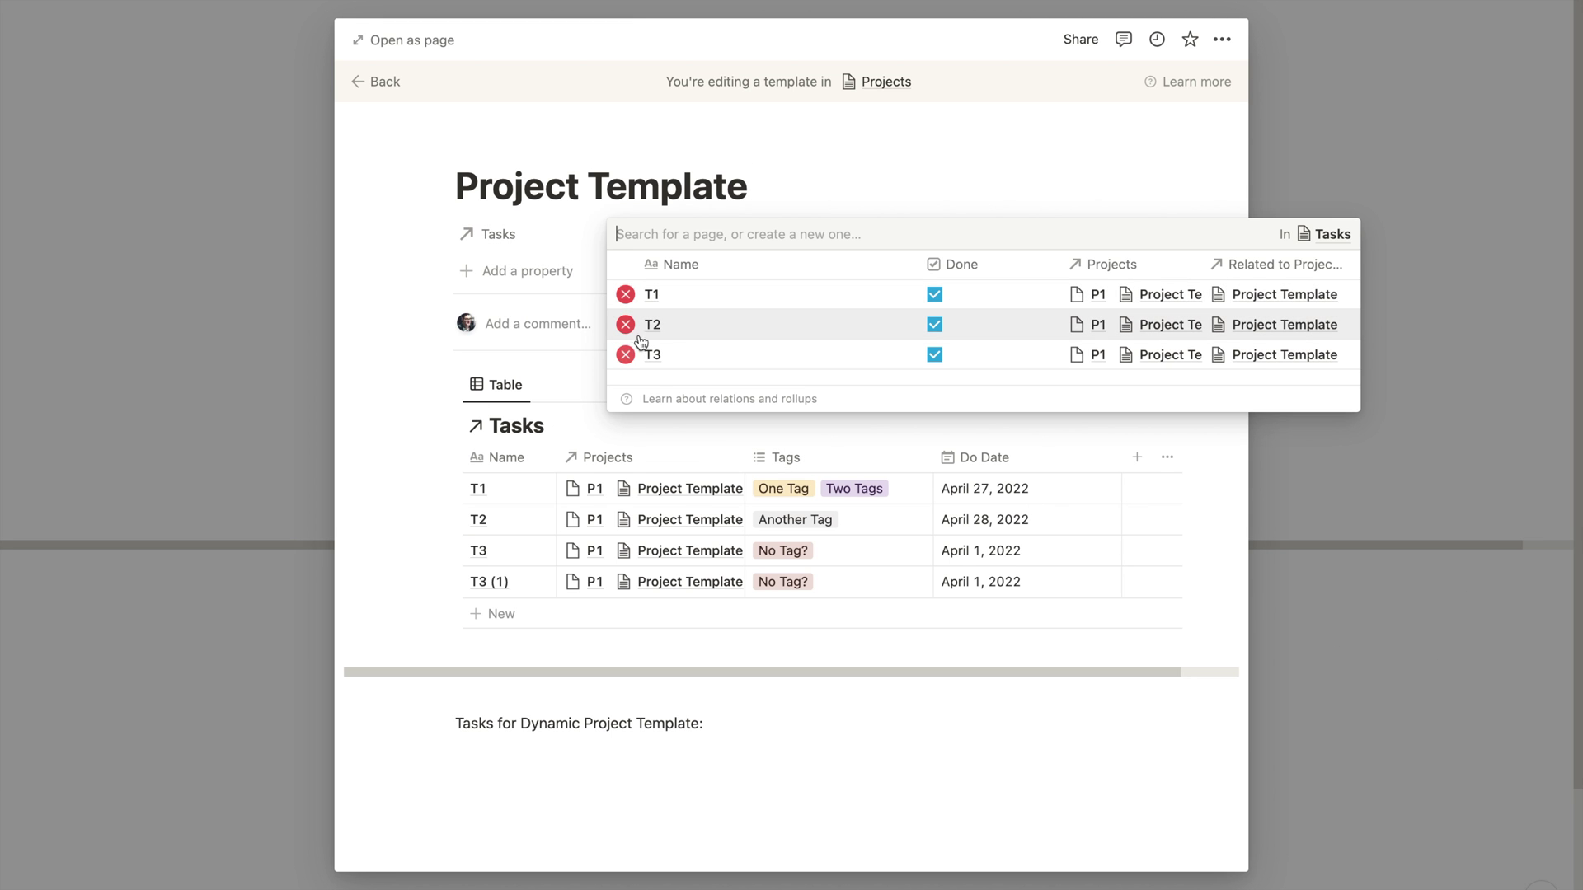
pyautogui.click(625, 295)
pyautogui.click(625, 295)
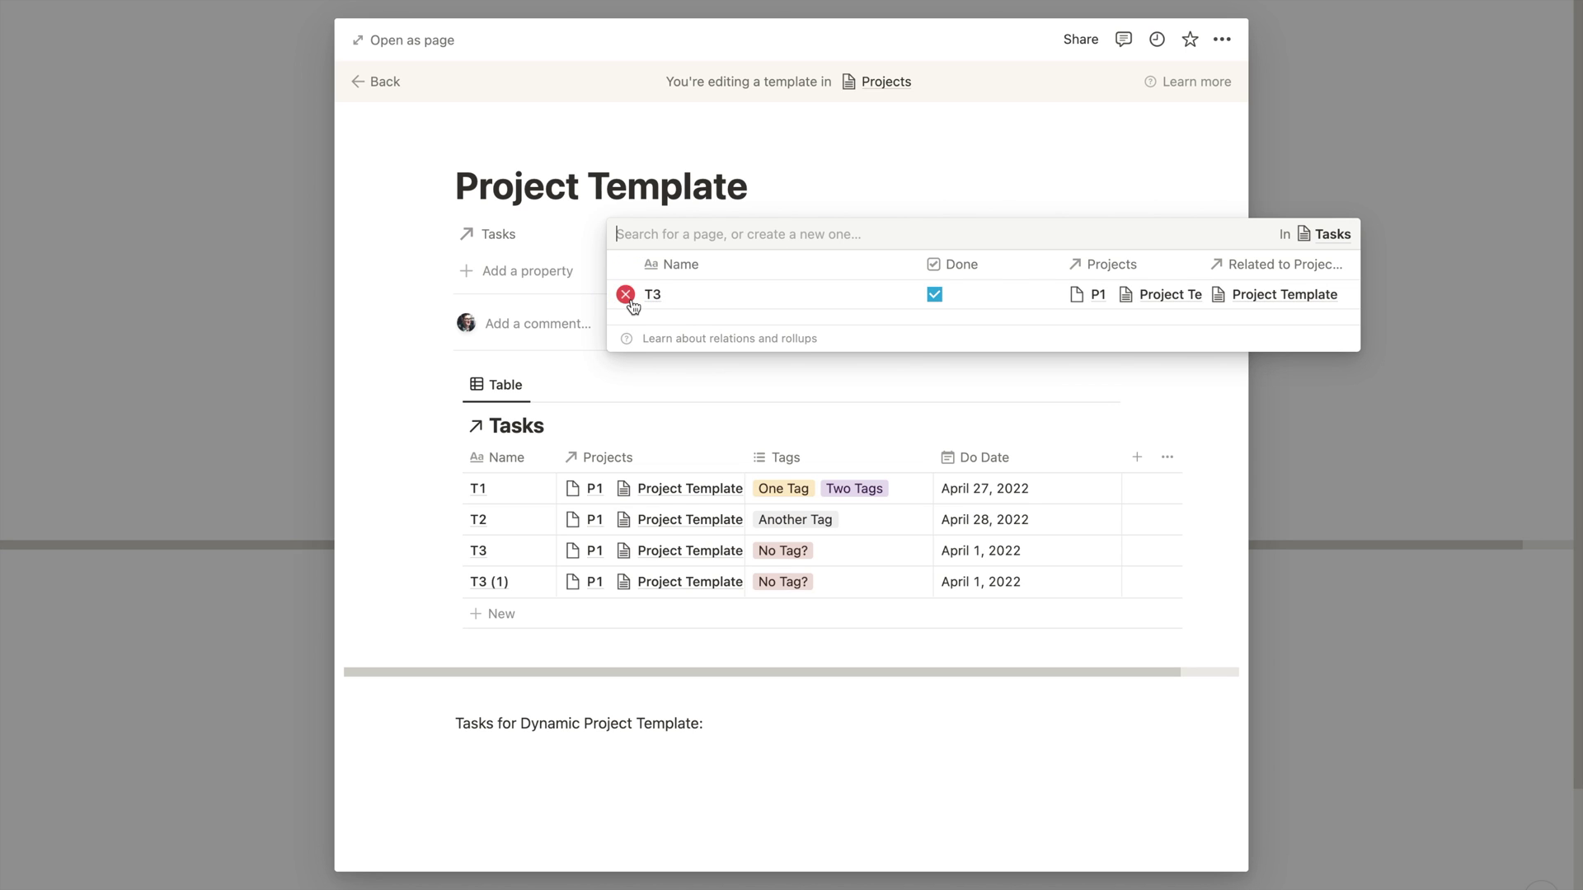
pyautogui.click(625, 294)
pyautogui.click(567, 204)
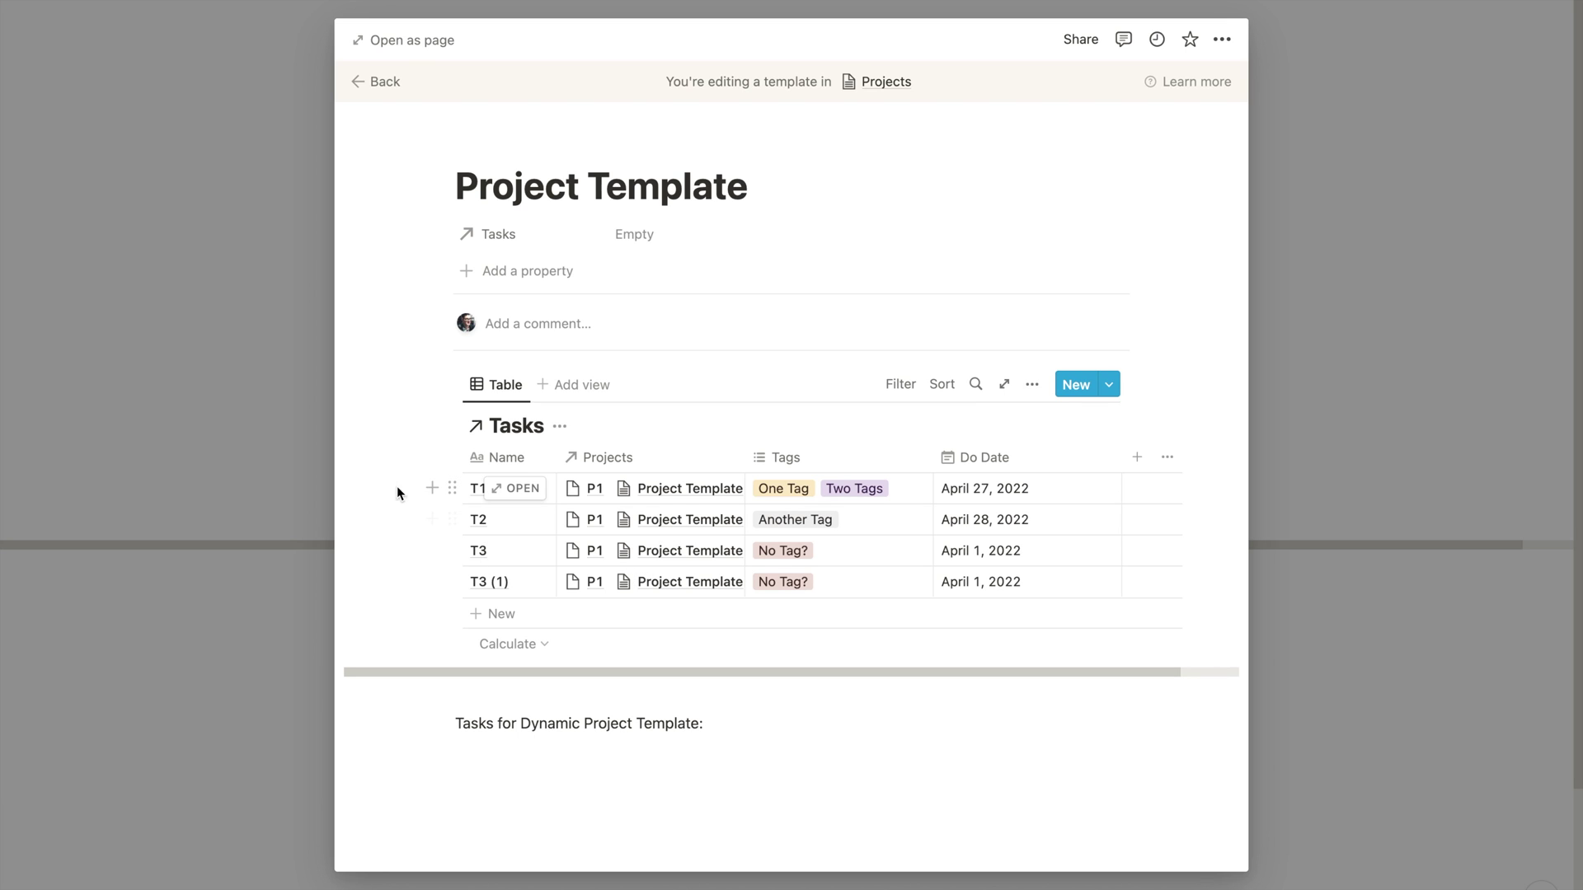
# Move the four task rows below 'Tasks for Dynamic Project Template:' and close the template
pyautogui.moveTo(388, 485); pyautogui.dragTo(530, 596)
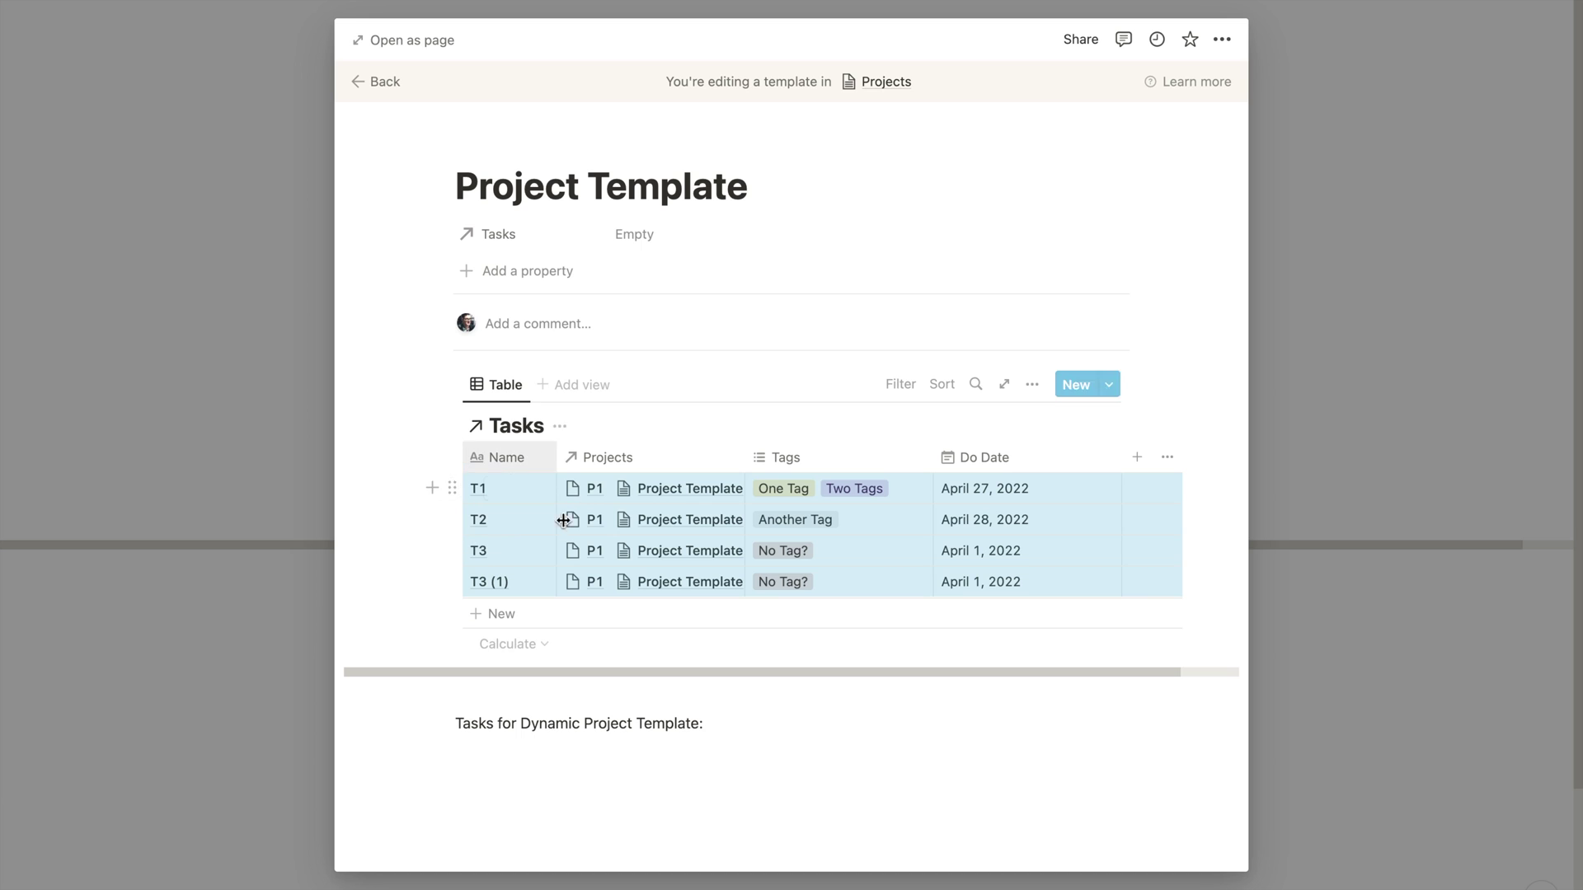
pyautogui.click(451, 487)
pyautogui.moveTo(451, 487); pyautogui.dragTo(509, 757)
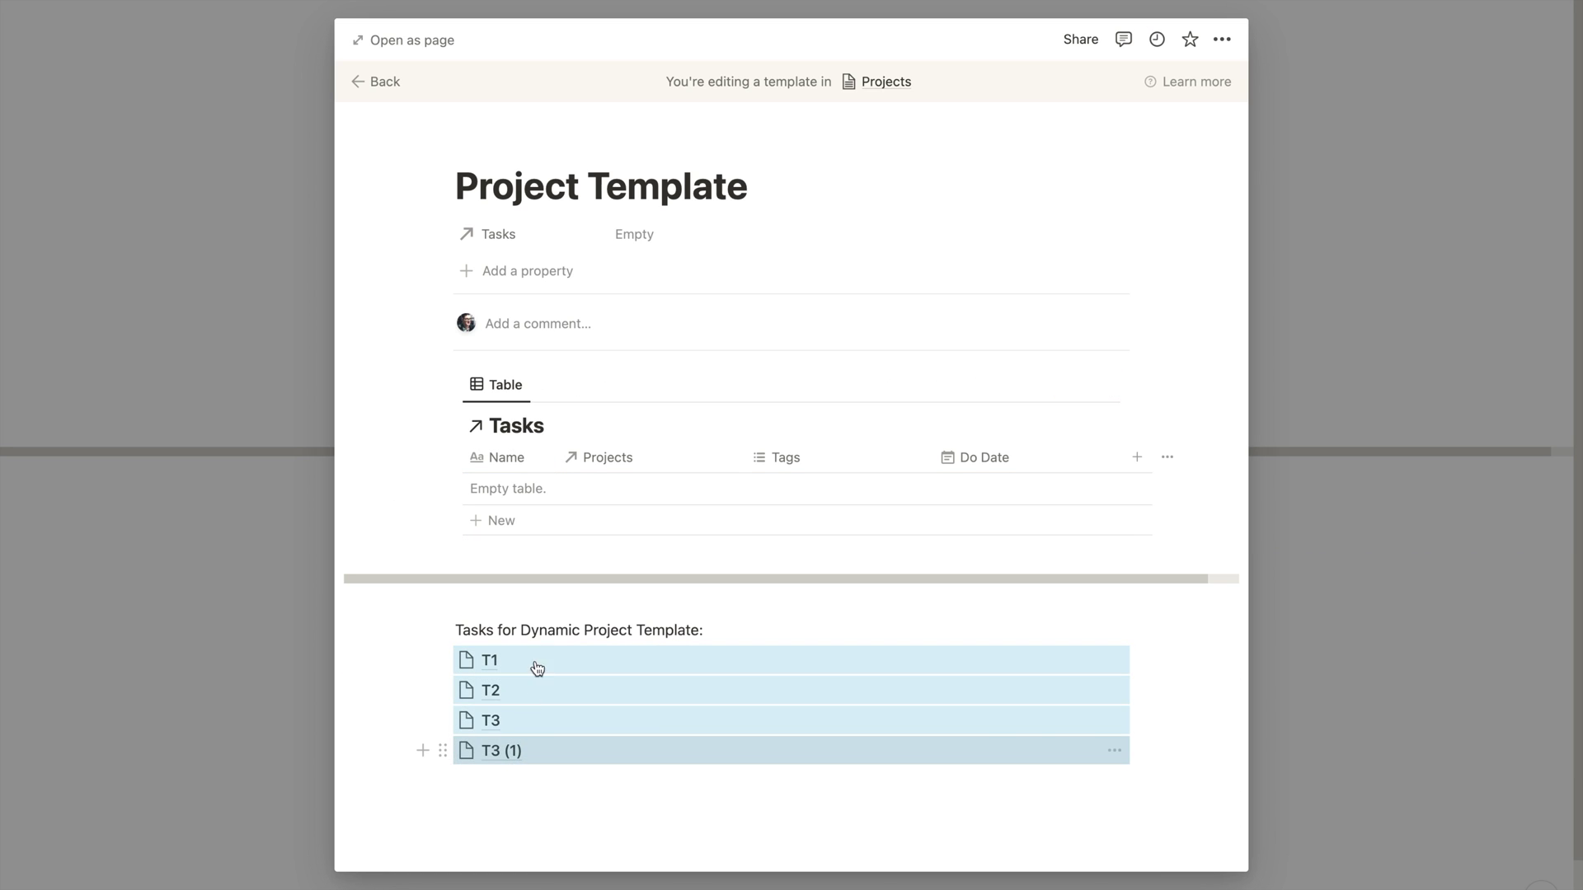
pyautogui.press('Escape')
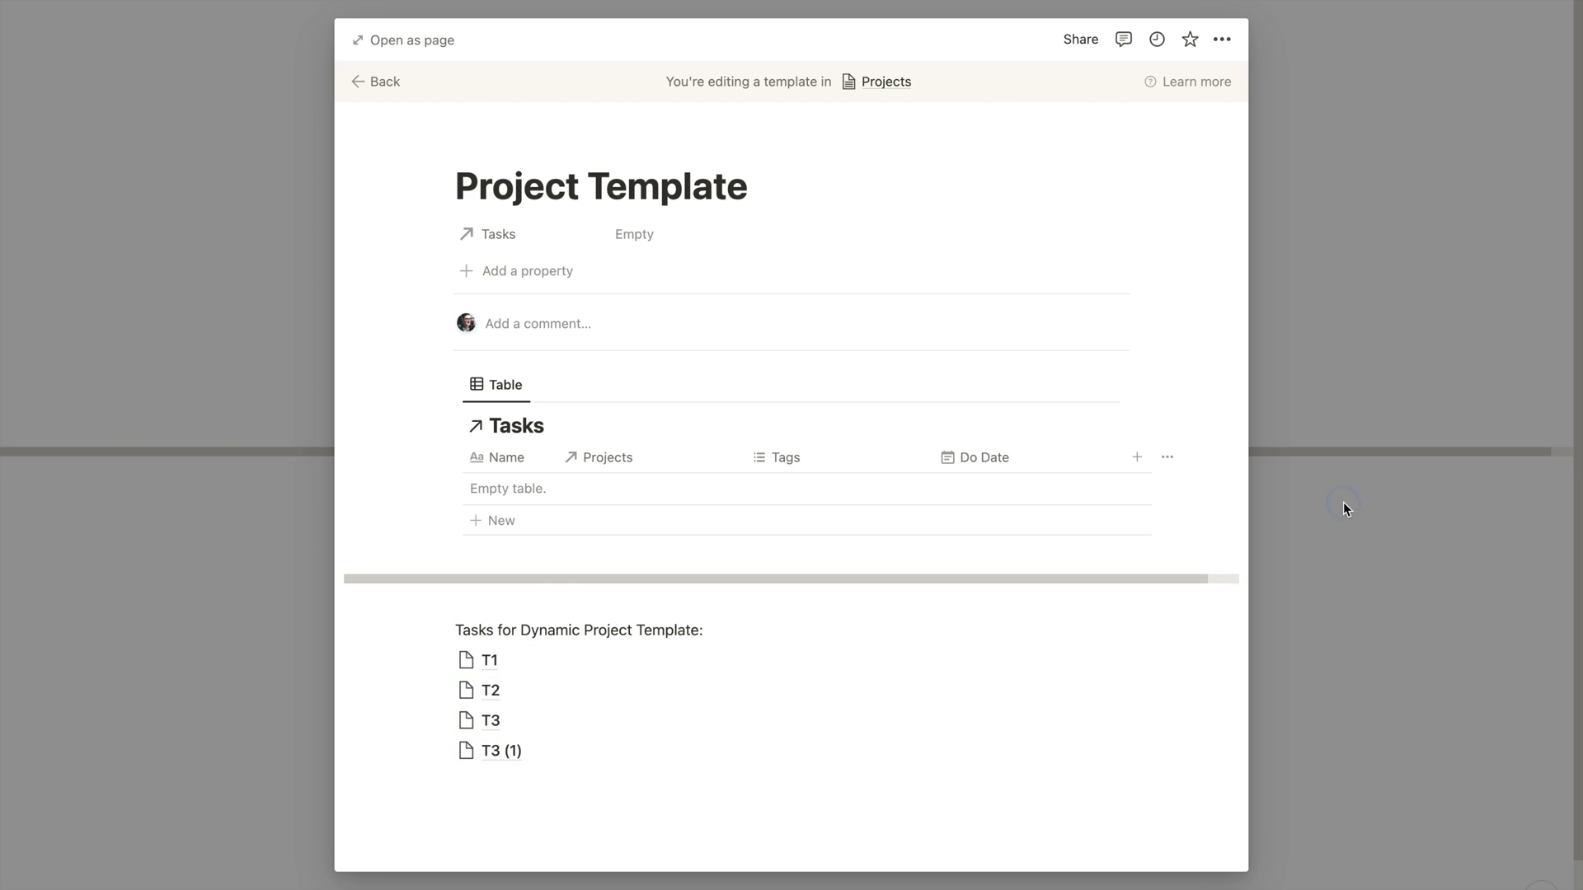
pyautogui.click(1344, 505)
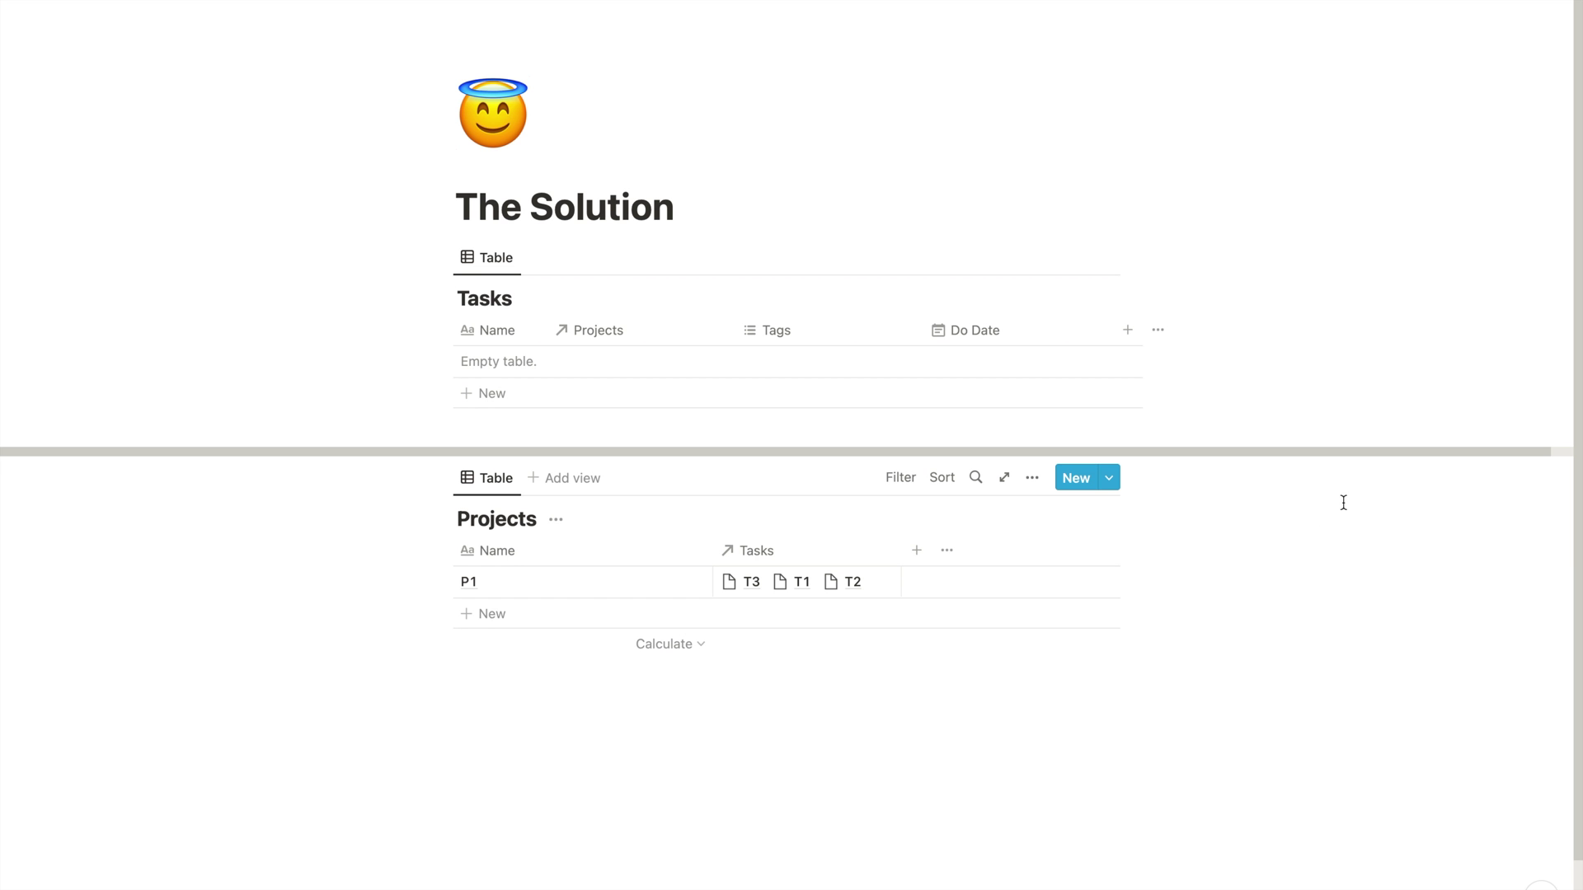
# Create project 'v2' from Project Template and drag its T1–T3 (1) pages into Tasks
pyautogui.click(1109, 478)
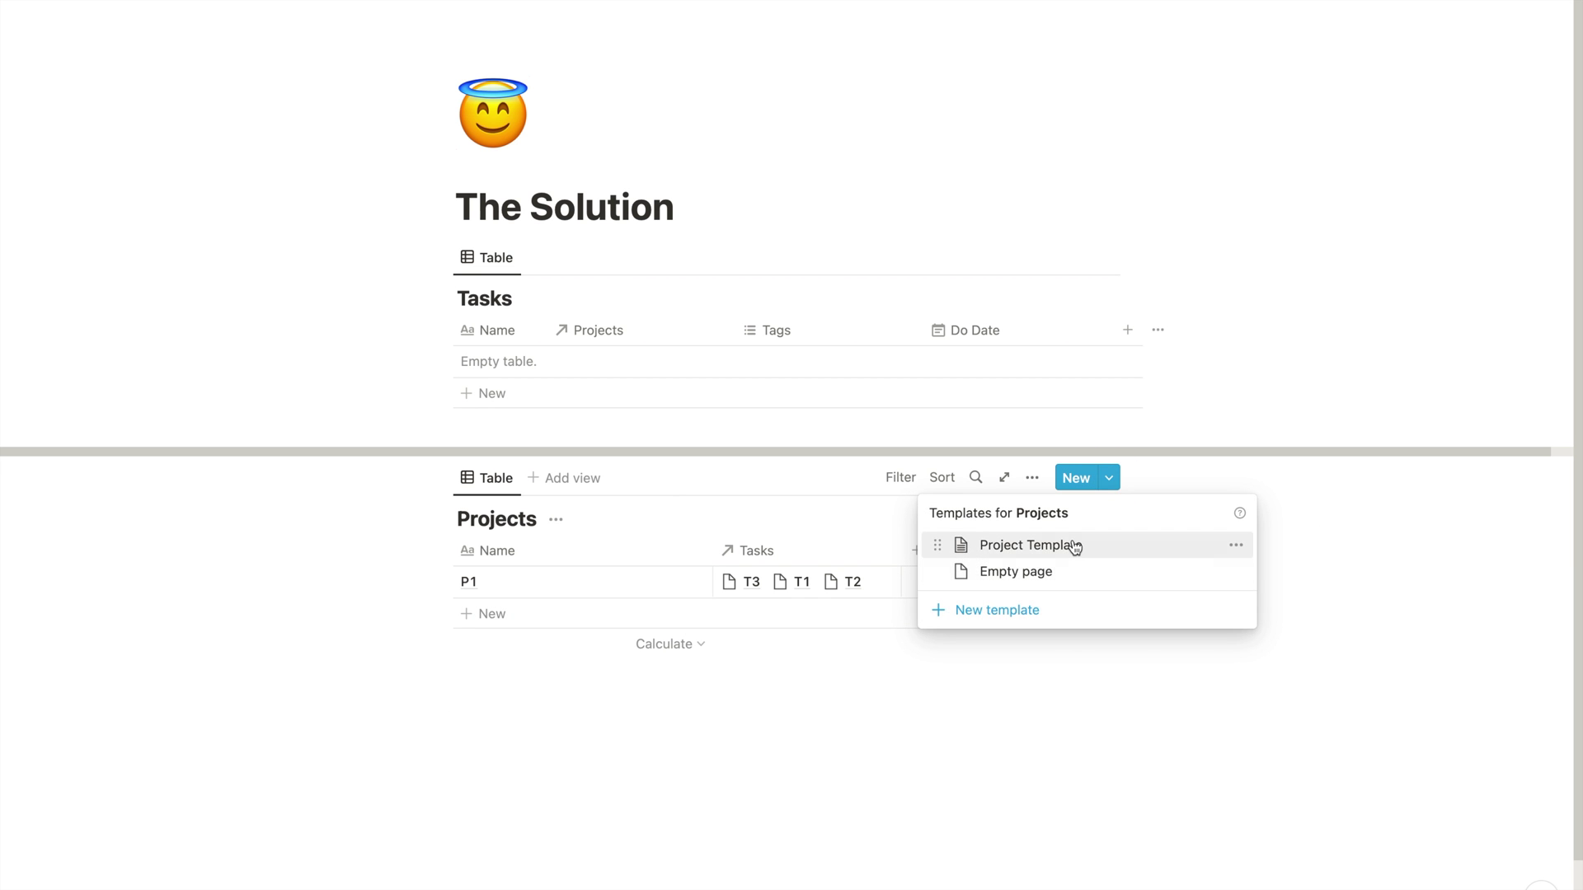
pyautogui.click(1074, 550)
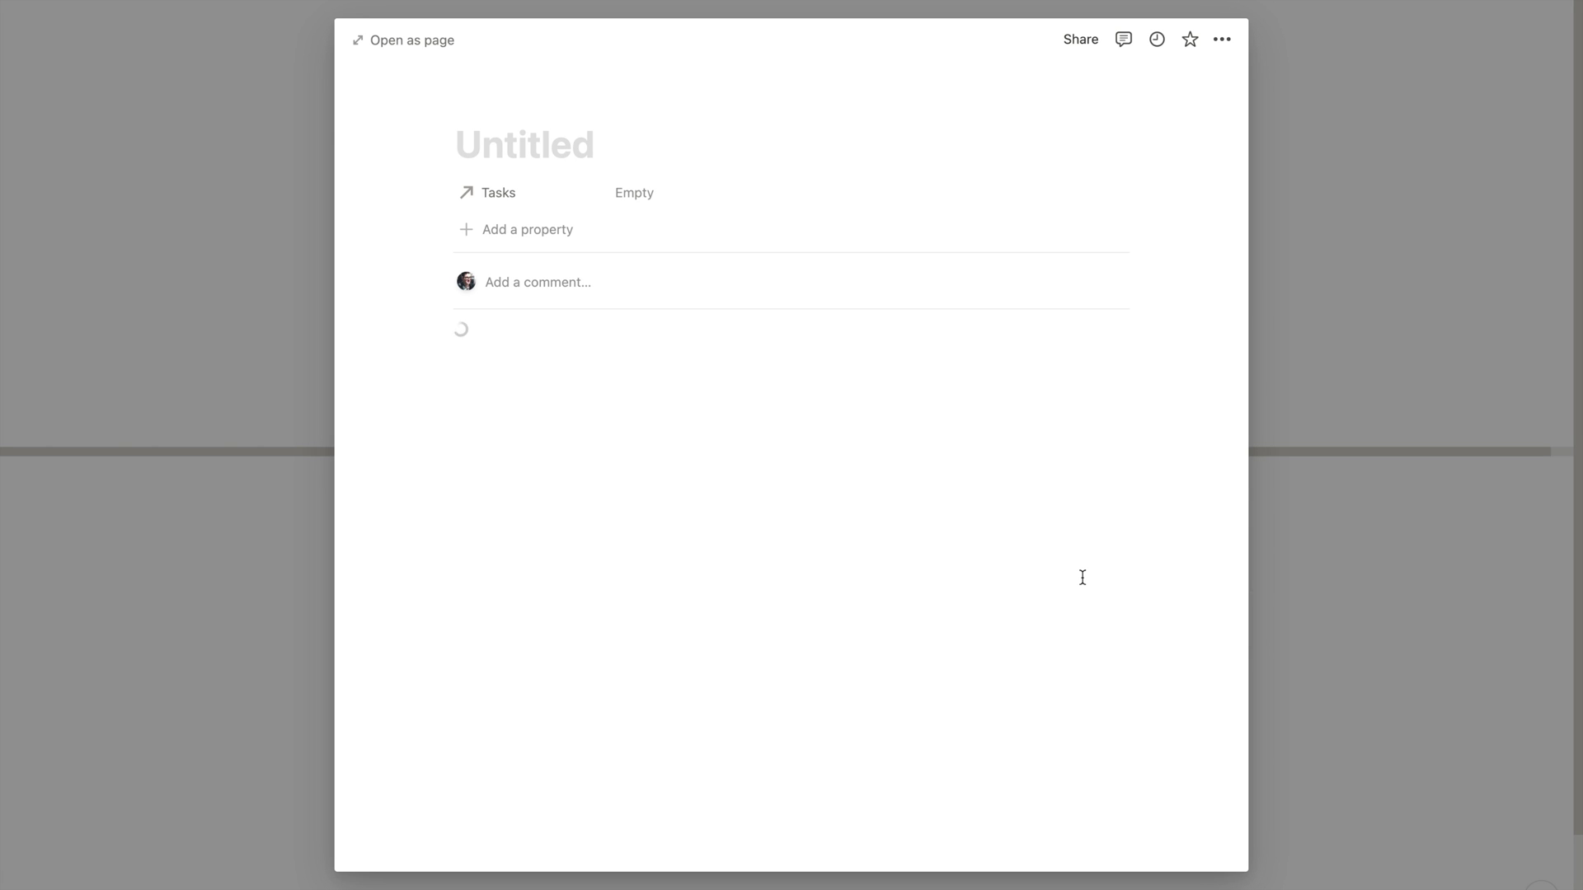
pyautogui.write('v2')
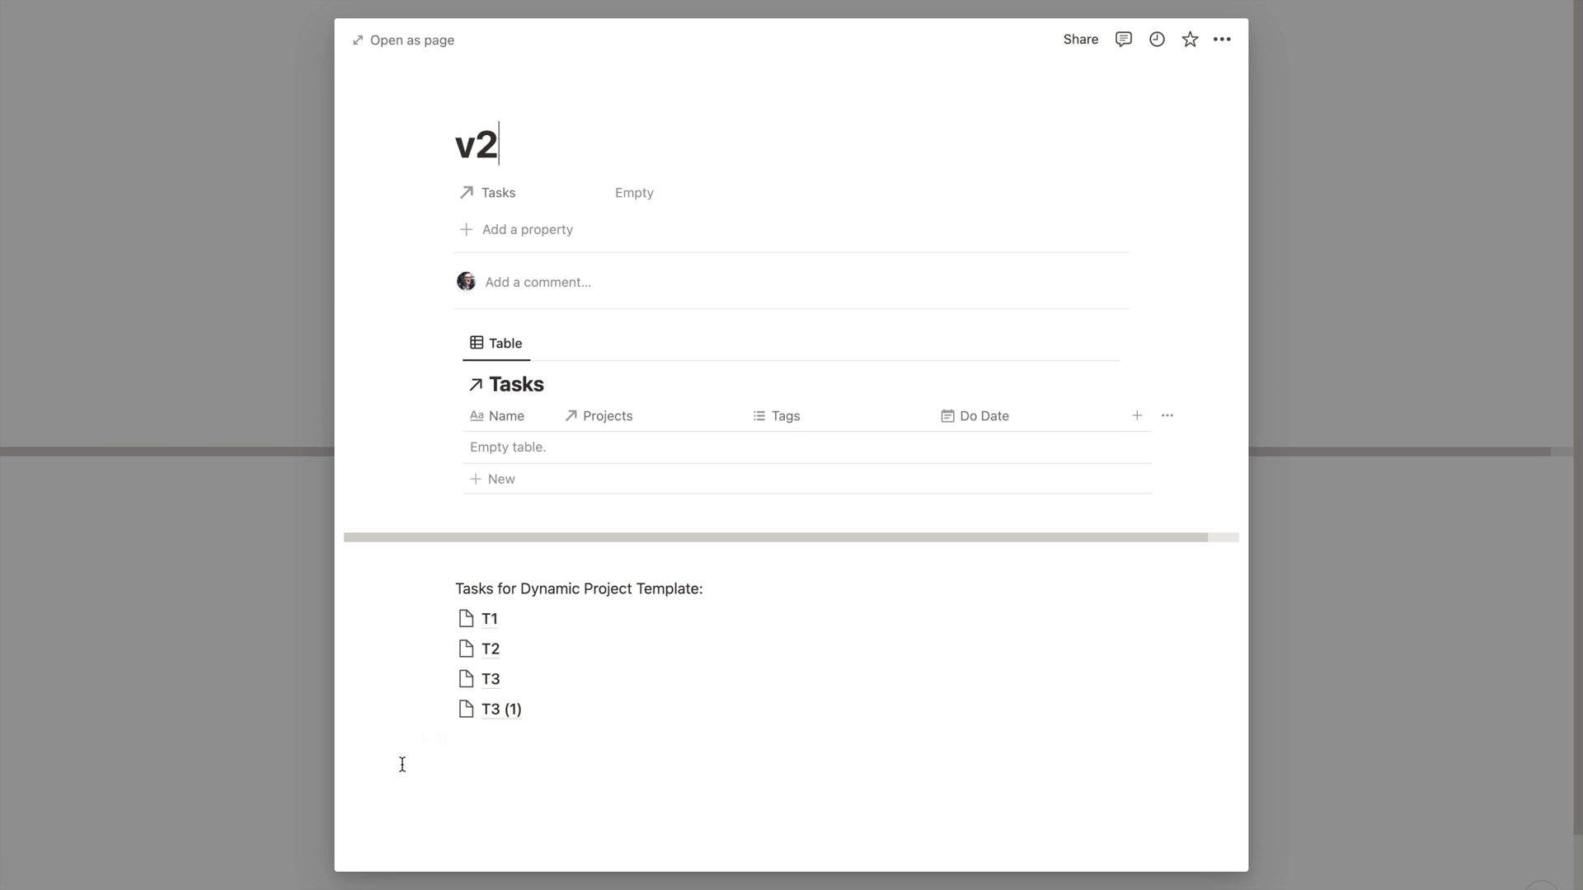
pyautogui.moveTo(369, 619); pyautogui.dragTo(542, 714)
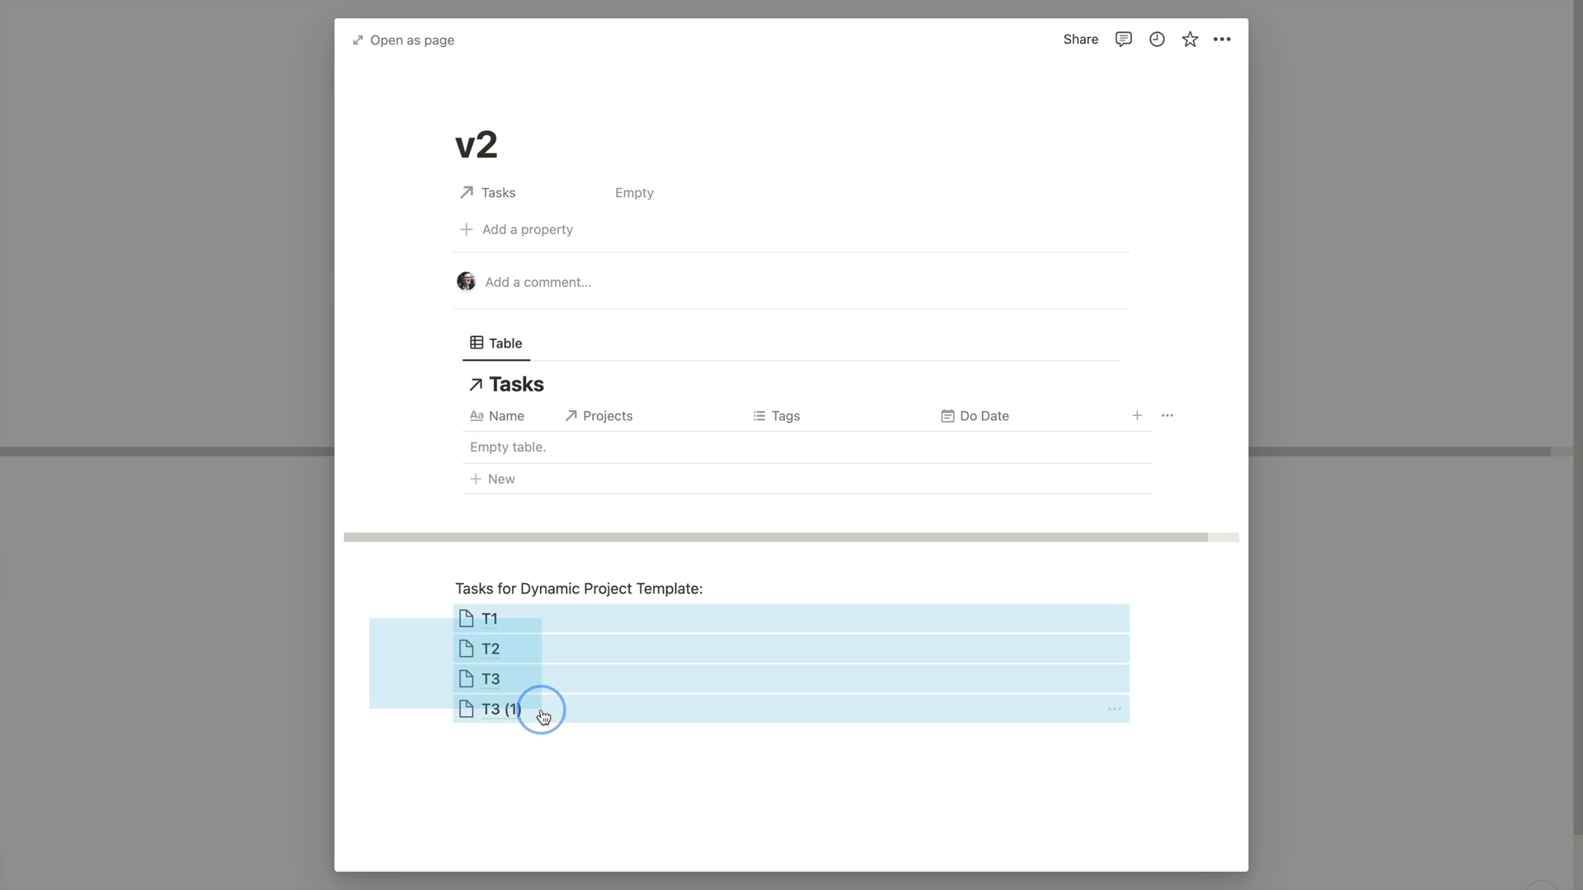
pyautogui.moveTo(443, 619); pyautogui.dragTo(532, 437)
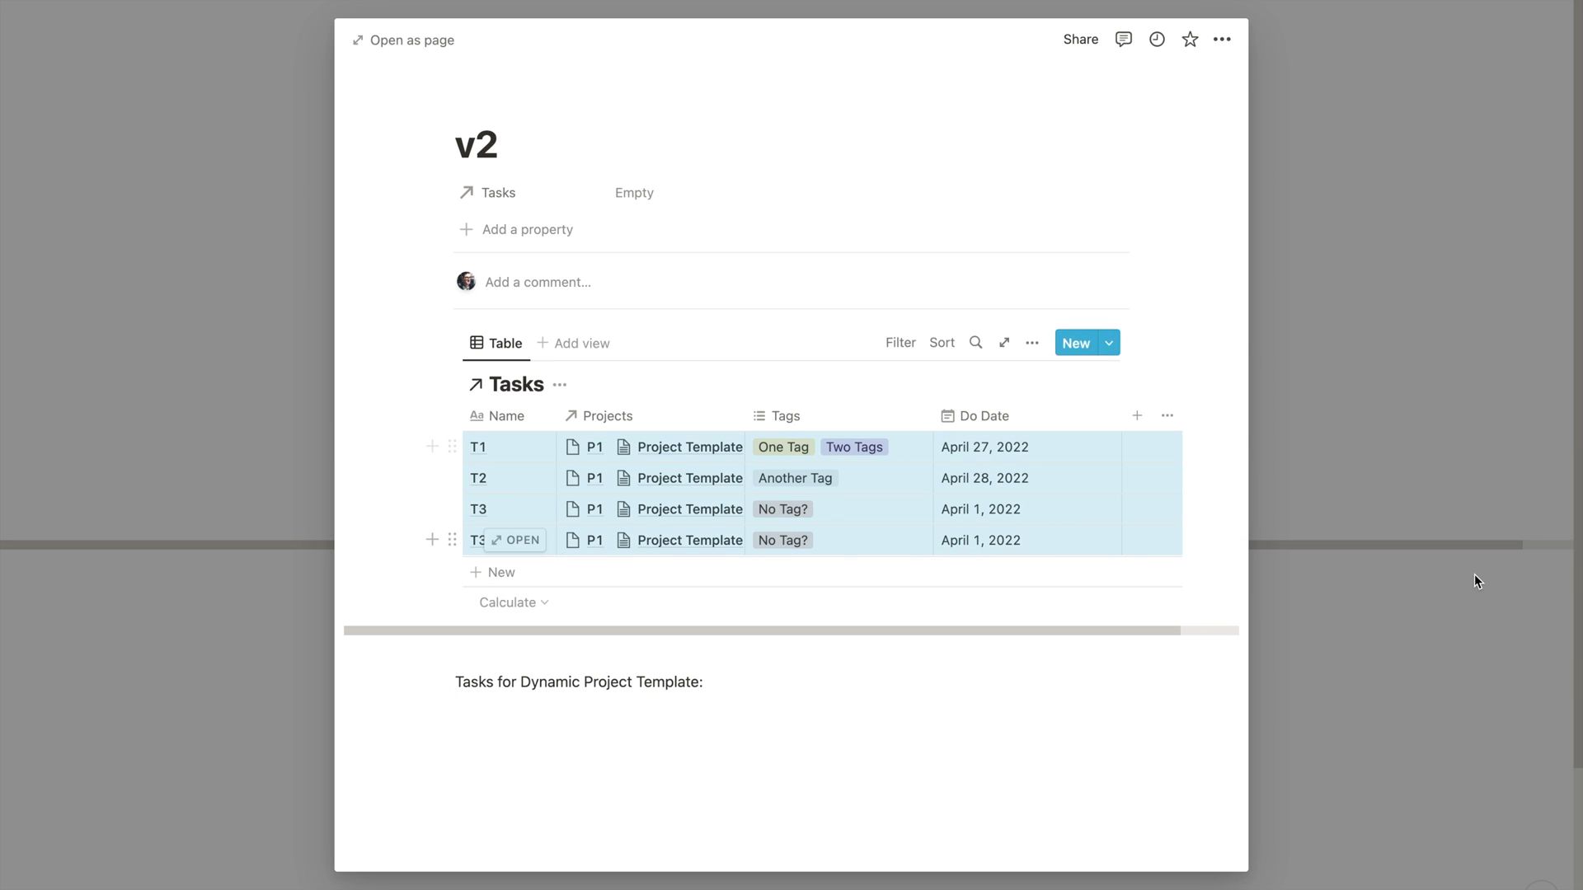
pyautogui.click(1443, 604)
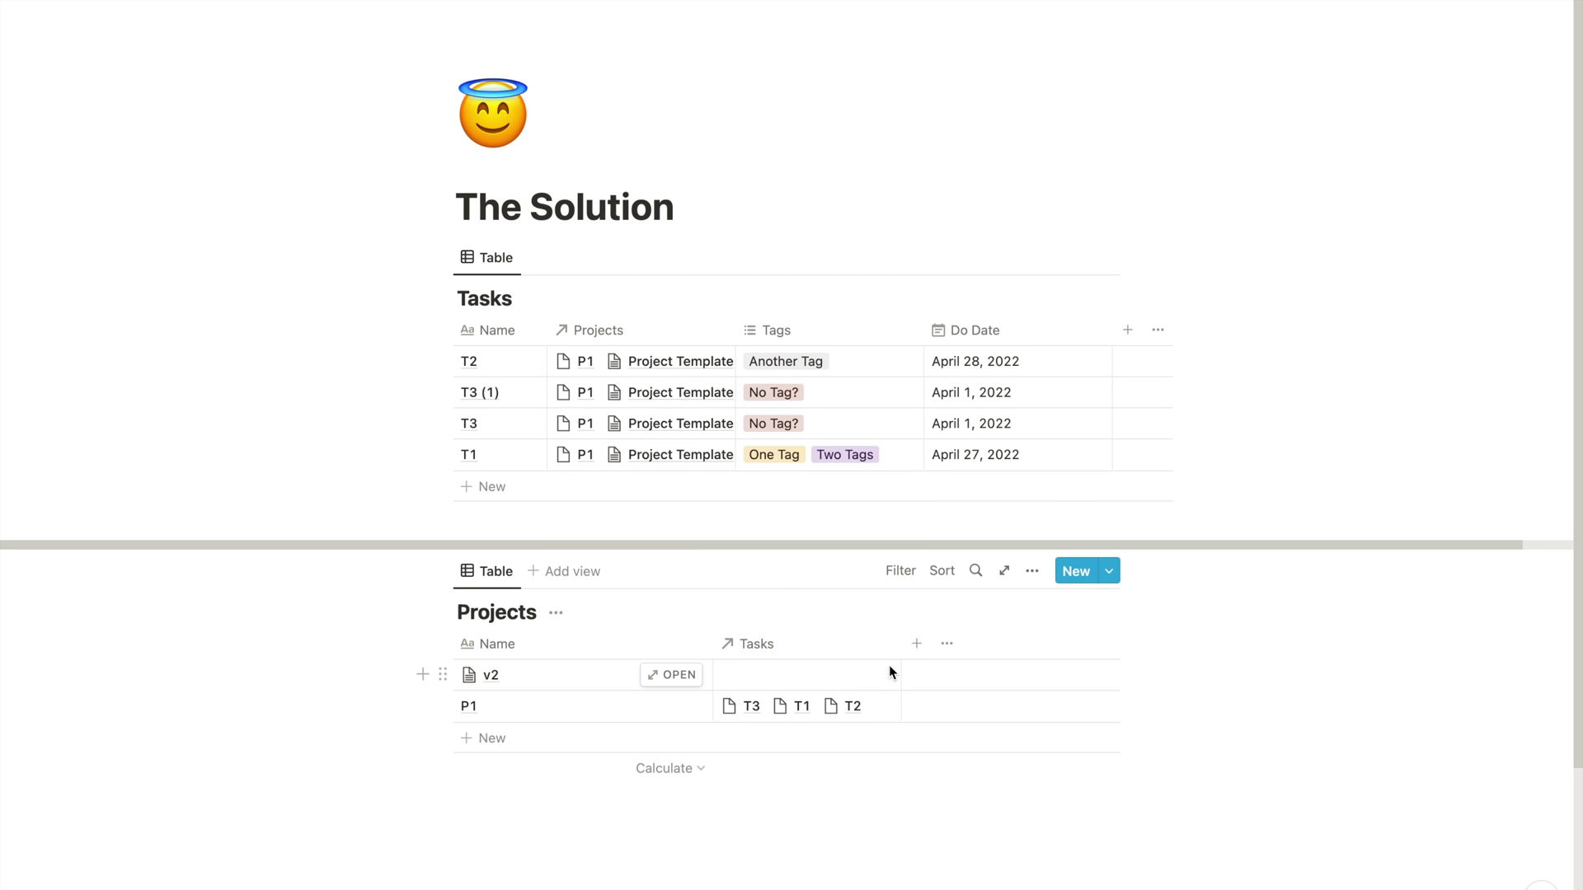
# Create project 'v3' from Project Template and move its task page links into Tasks
pyautogui.click(1108, 570)
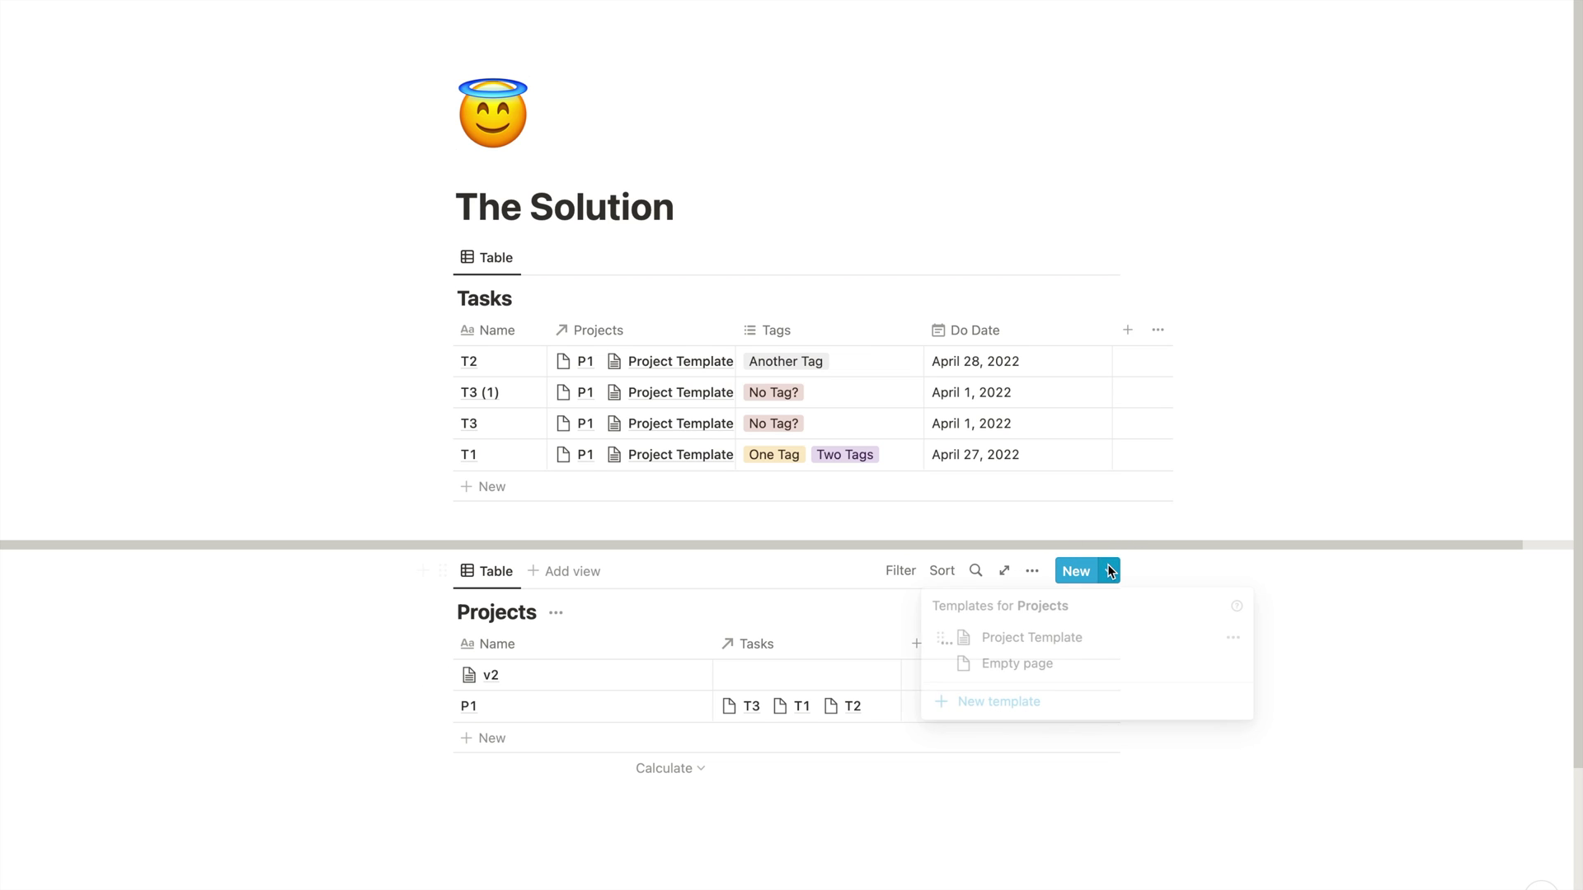
pyautogui.click(1064, 634)
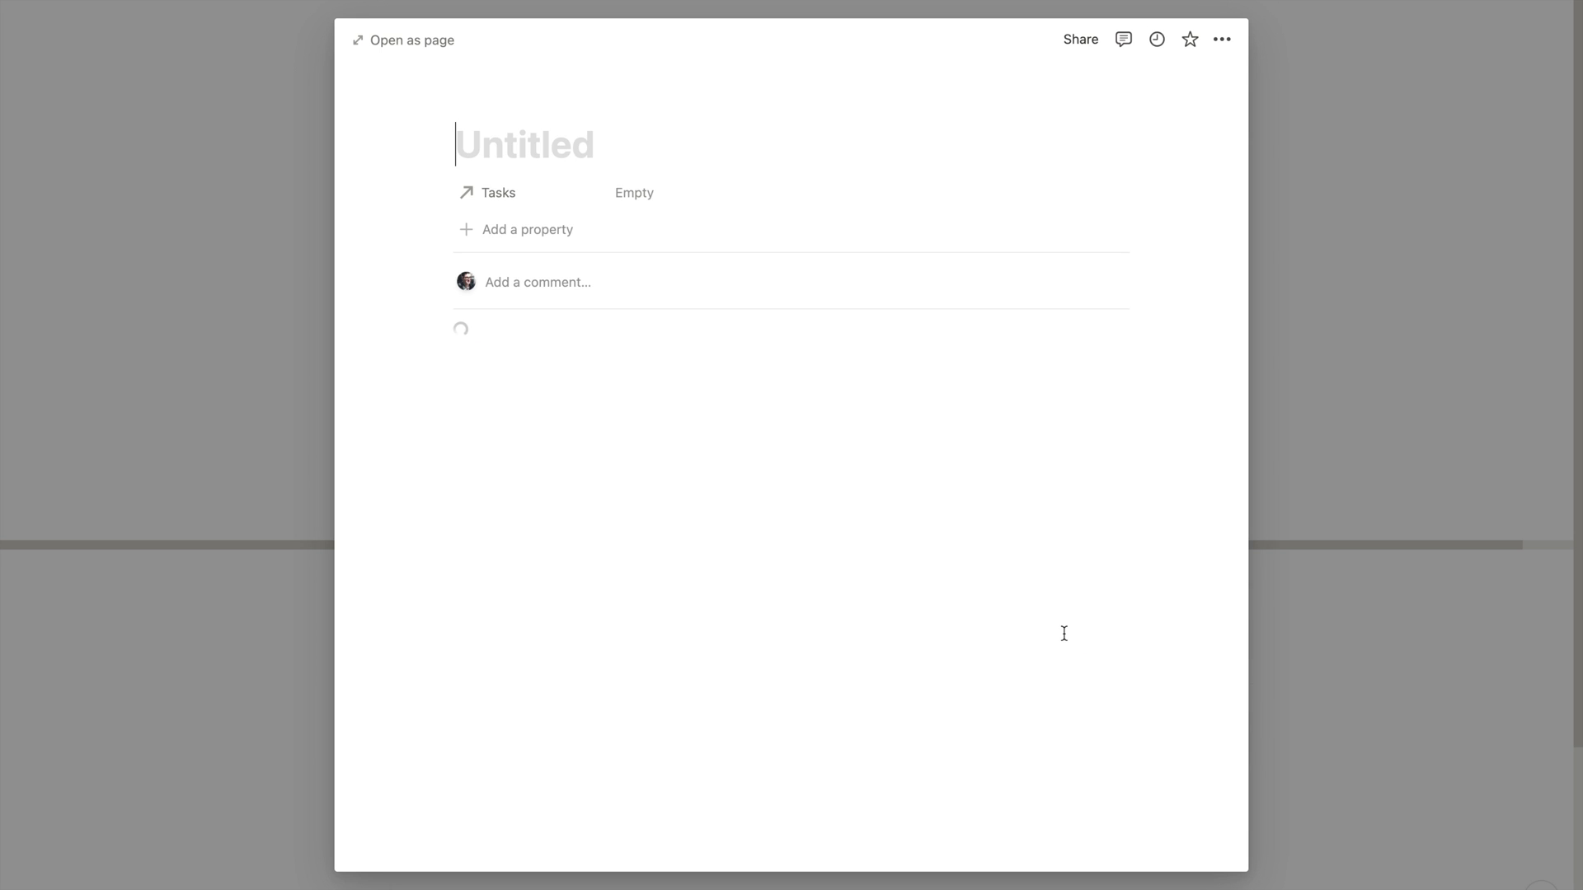
pyautogui.write('v')
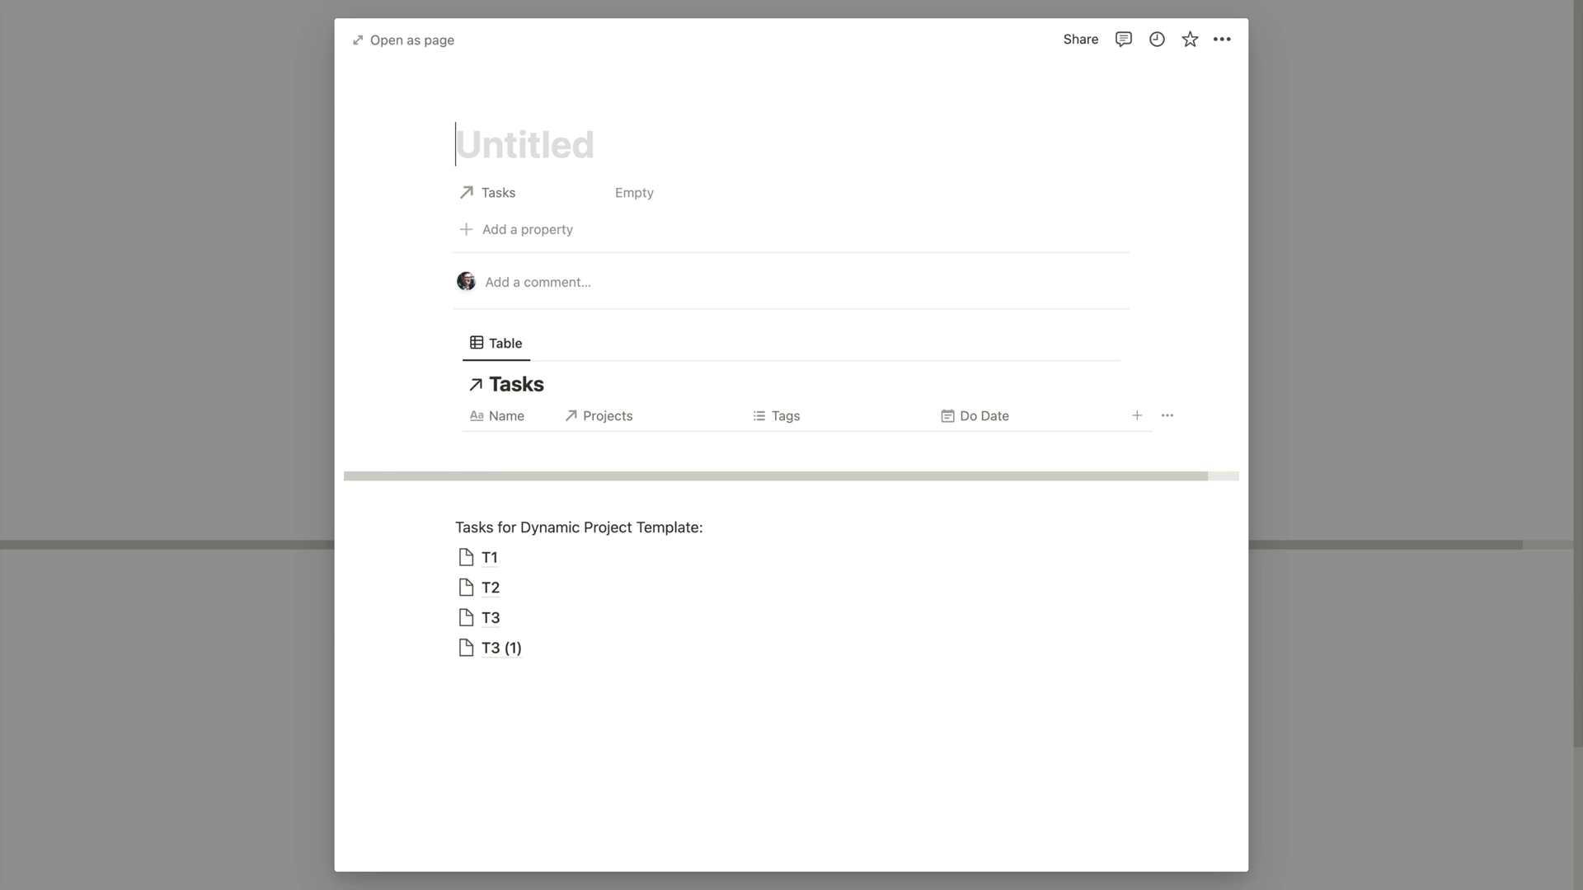
pyautogui.write('3')
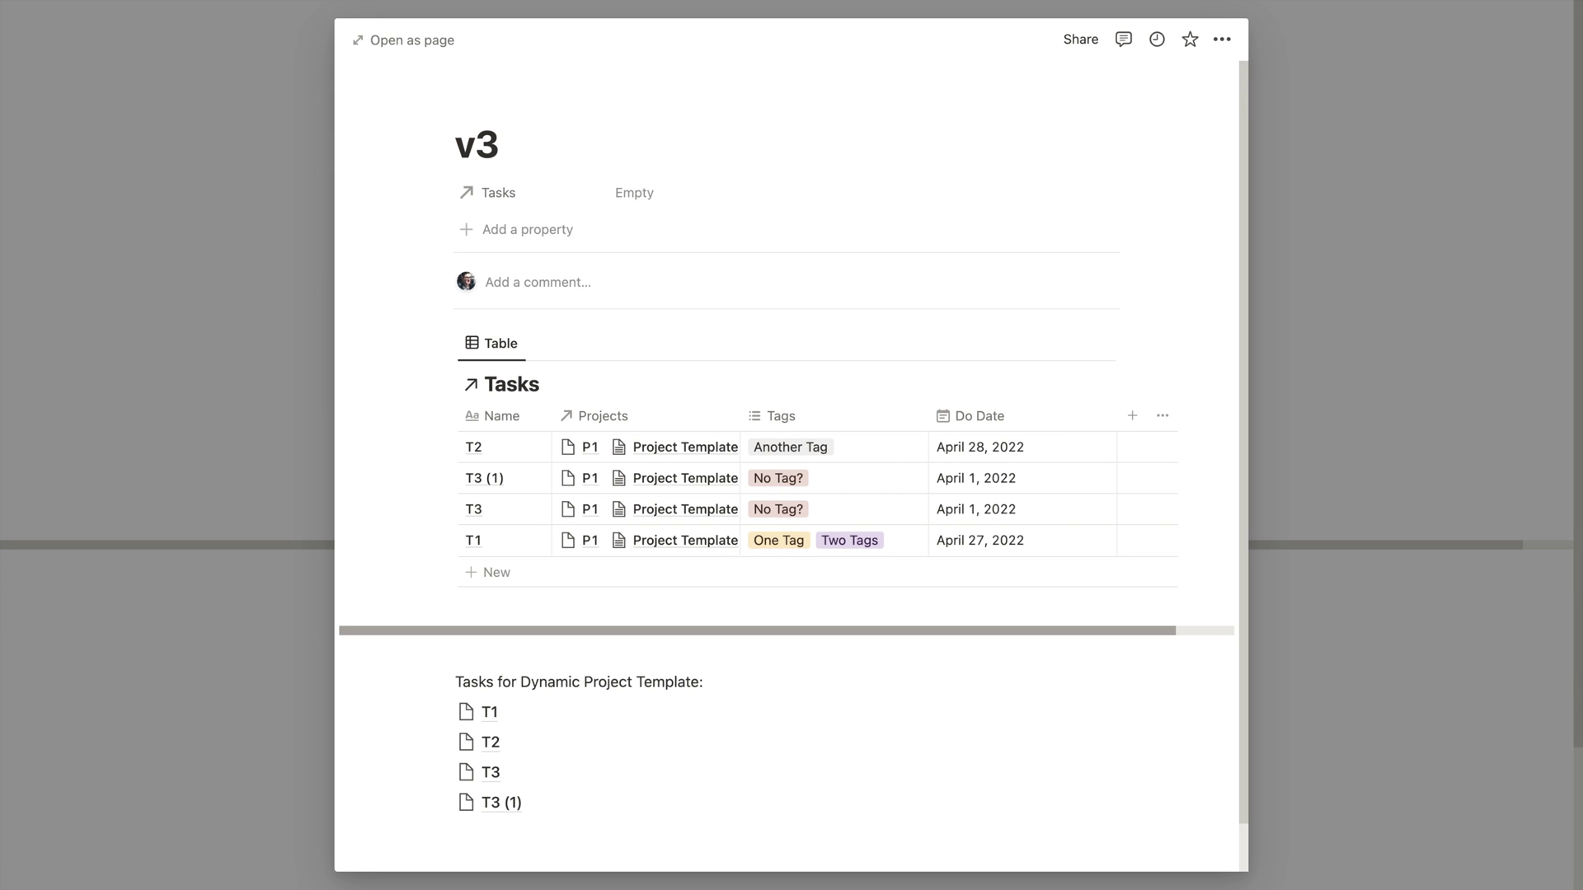
pyautogui.scroll(-1, 468, 813)
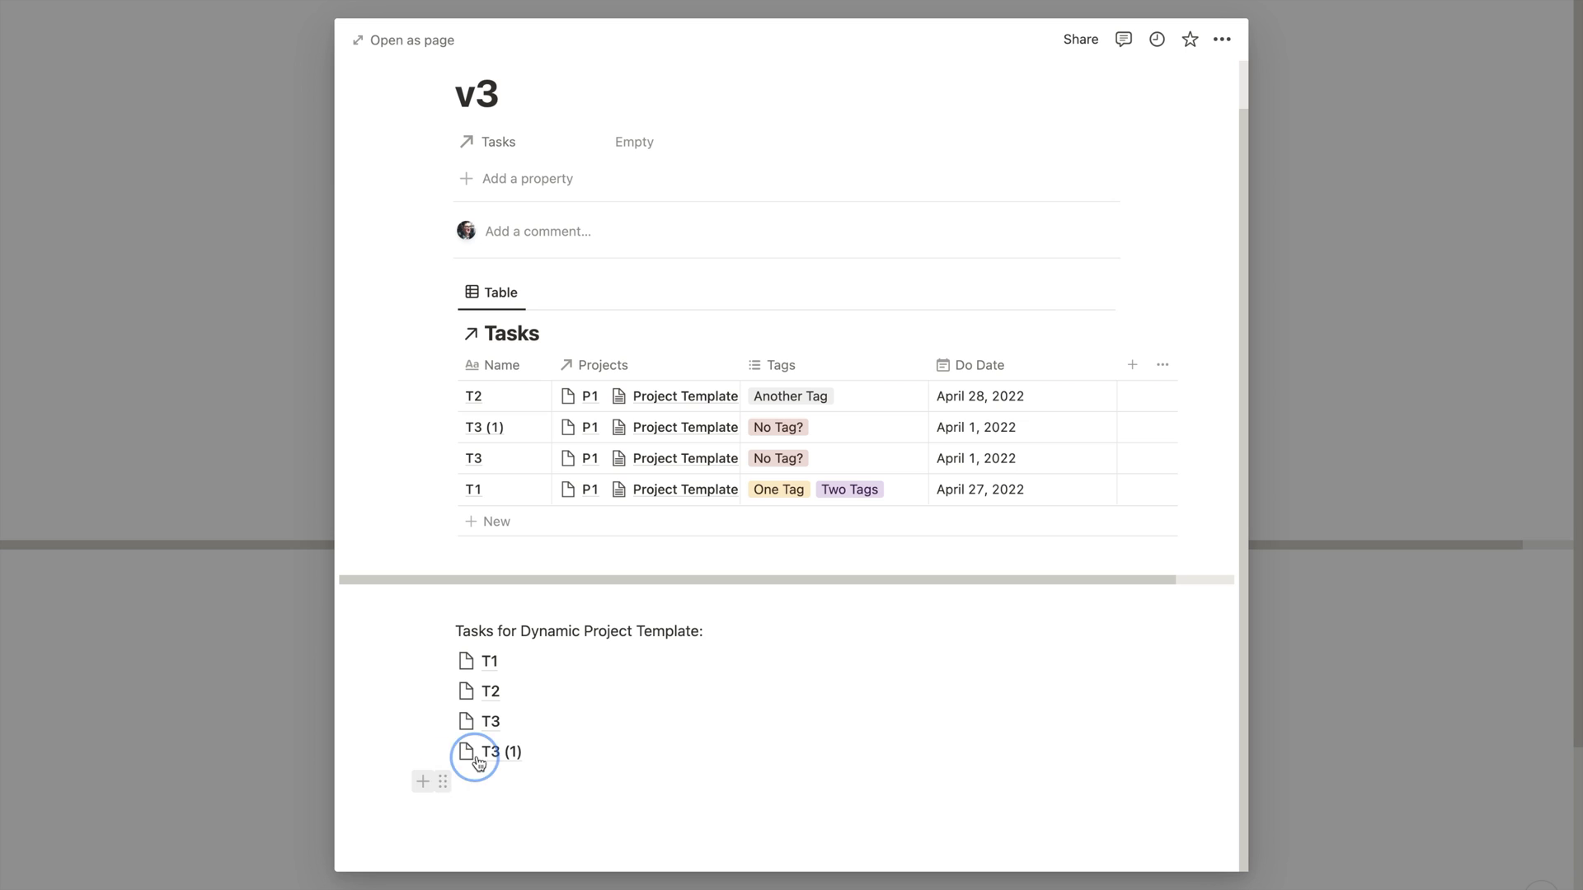
pyautogui.moveTo(470, 759); pyautogui.dragTo(507, 502)
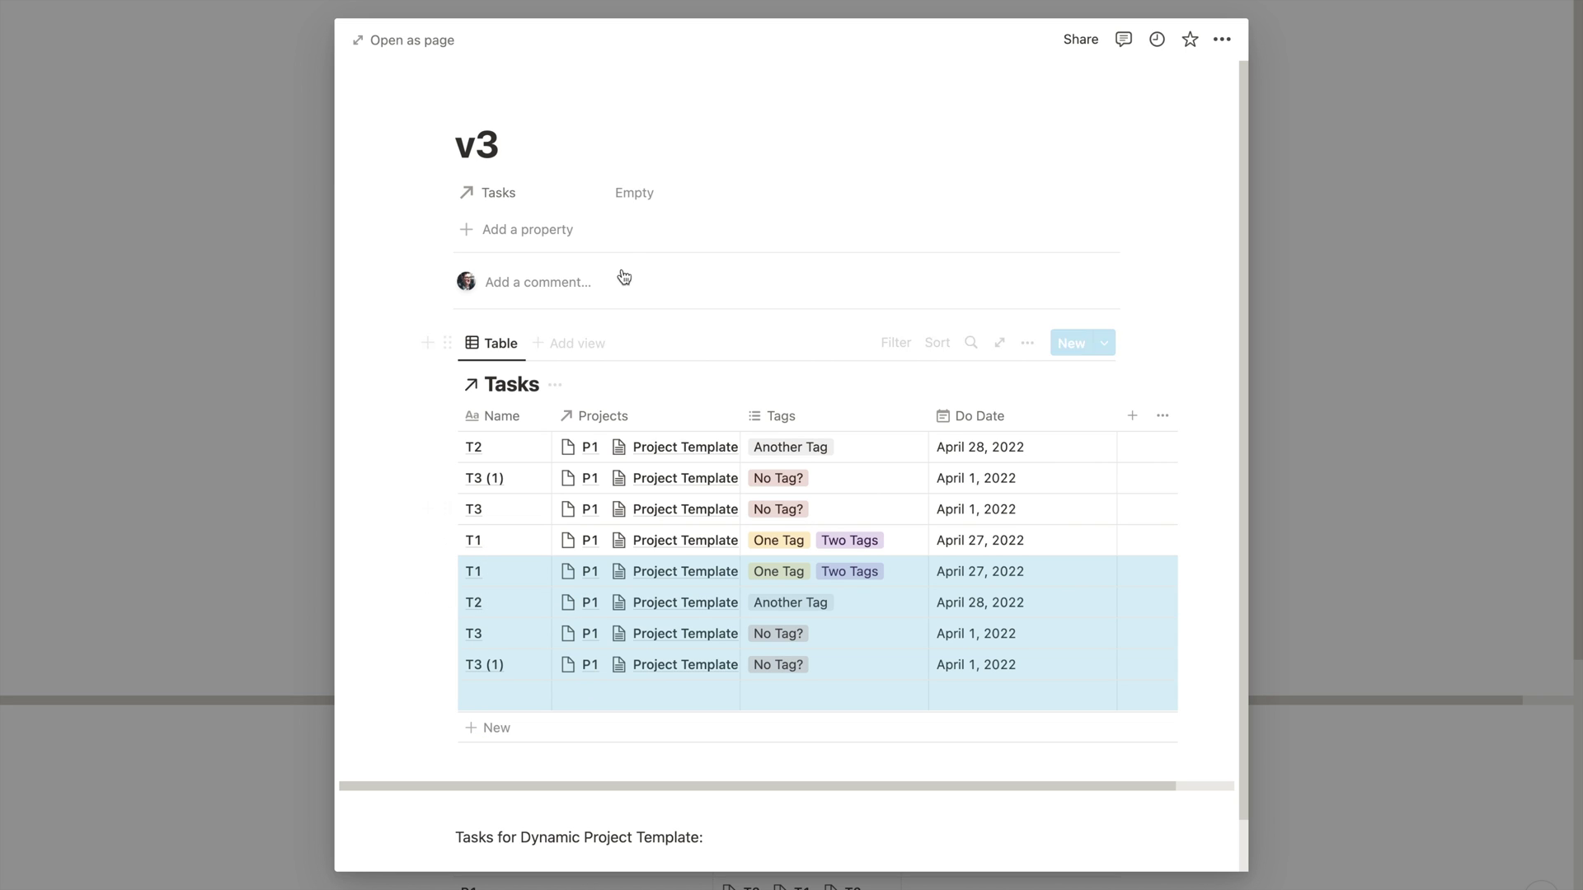
pyautogui.click(264, 257)
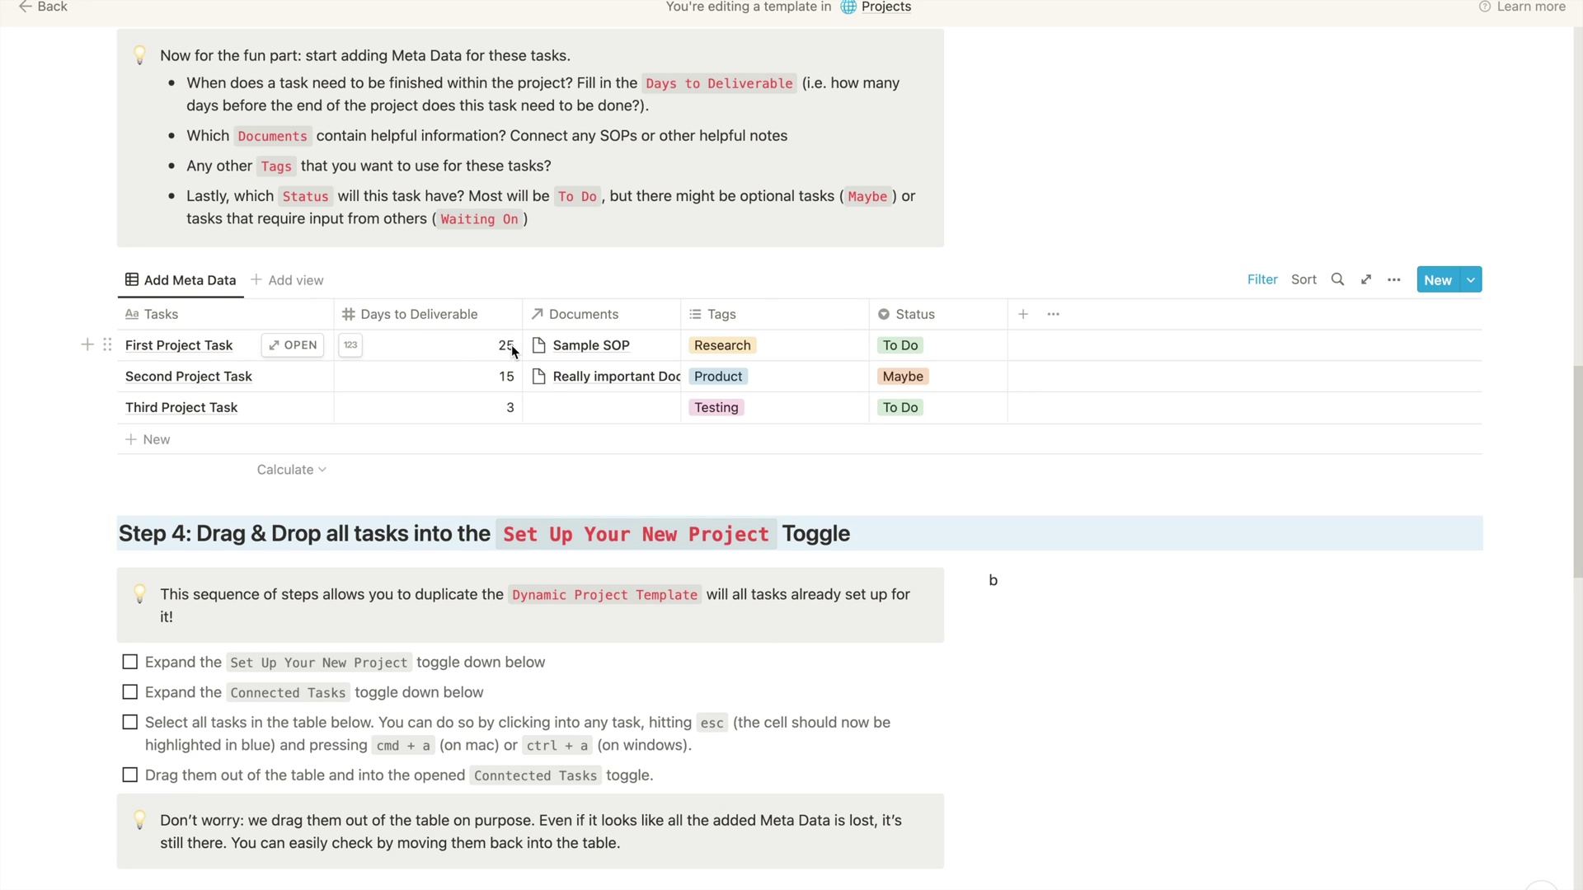
# Drag all three rows of 'Copy these tasks' out below the Step 5 callout
pyautogui.scroll(-2, 371, 351)
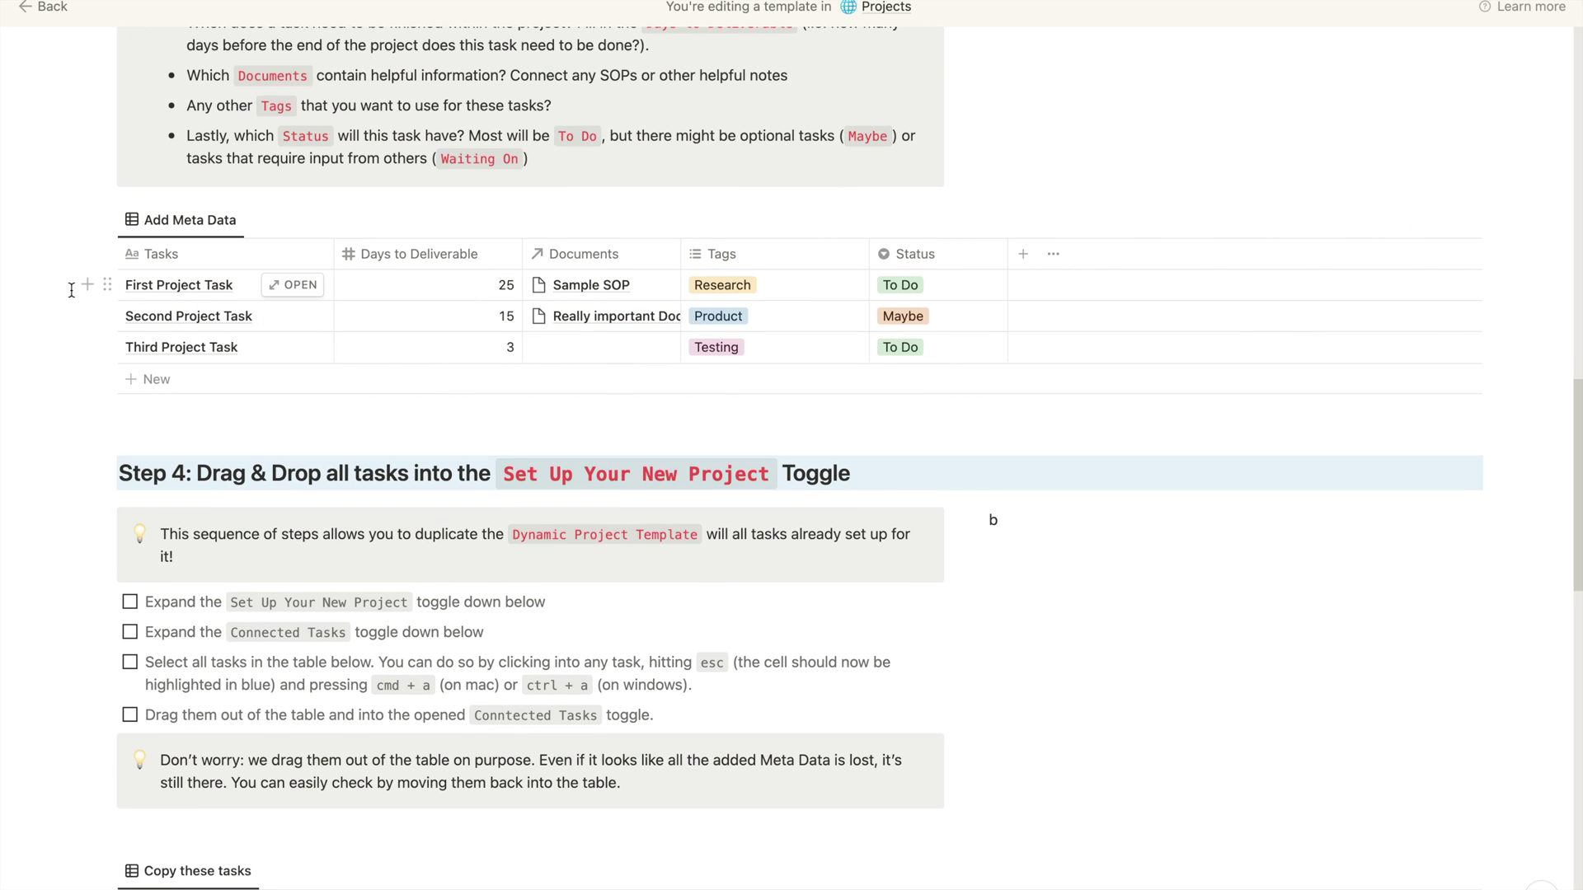
pyautogui.scroll(-5, 227, 450)
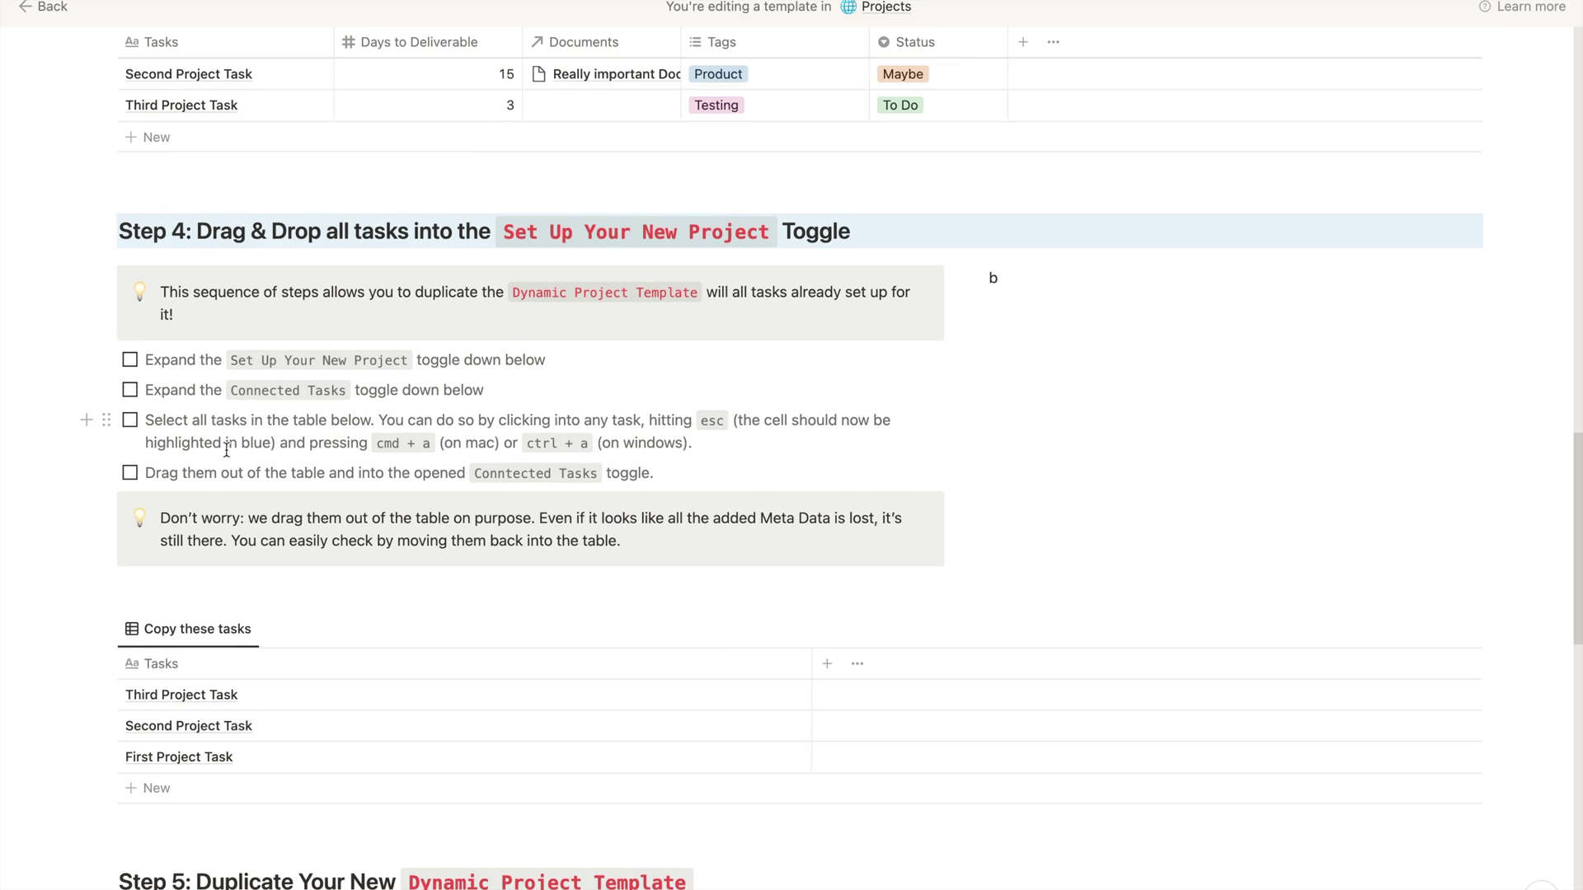
pyautogui.scroll(-7, 227, 450)
pyautogui.click(49, 341)
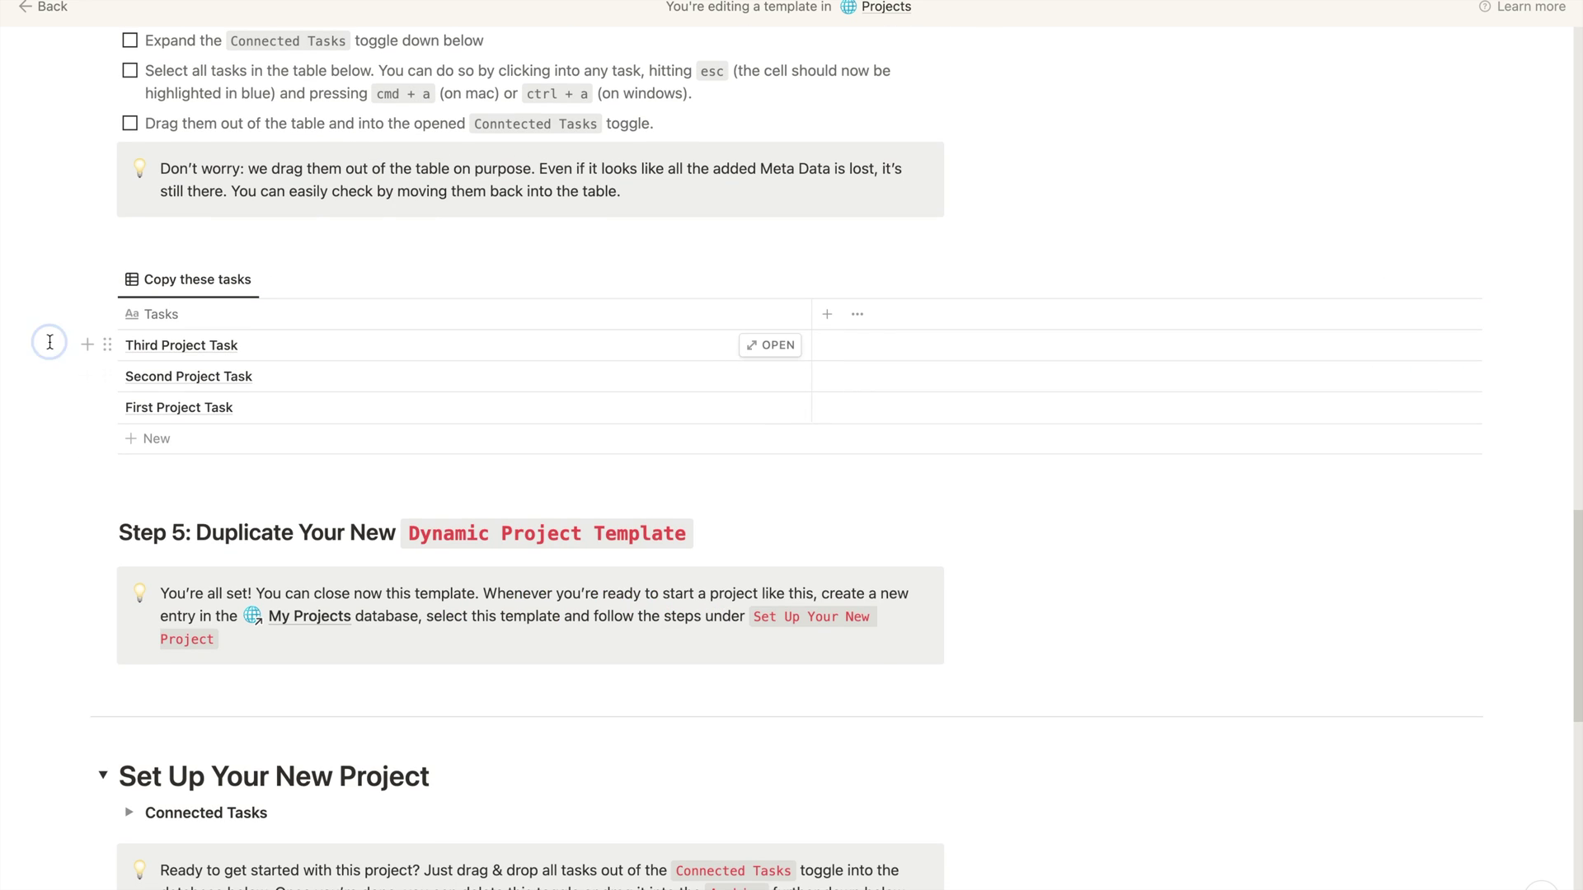
pyautogui.moveTo(49, 342); pyautogui.dragTo(181, 415)
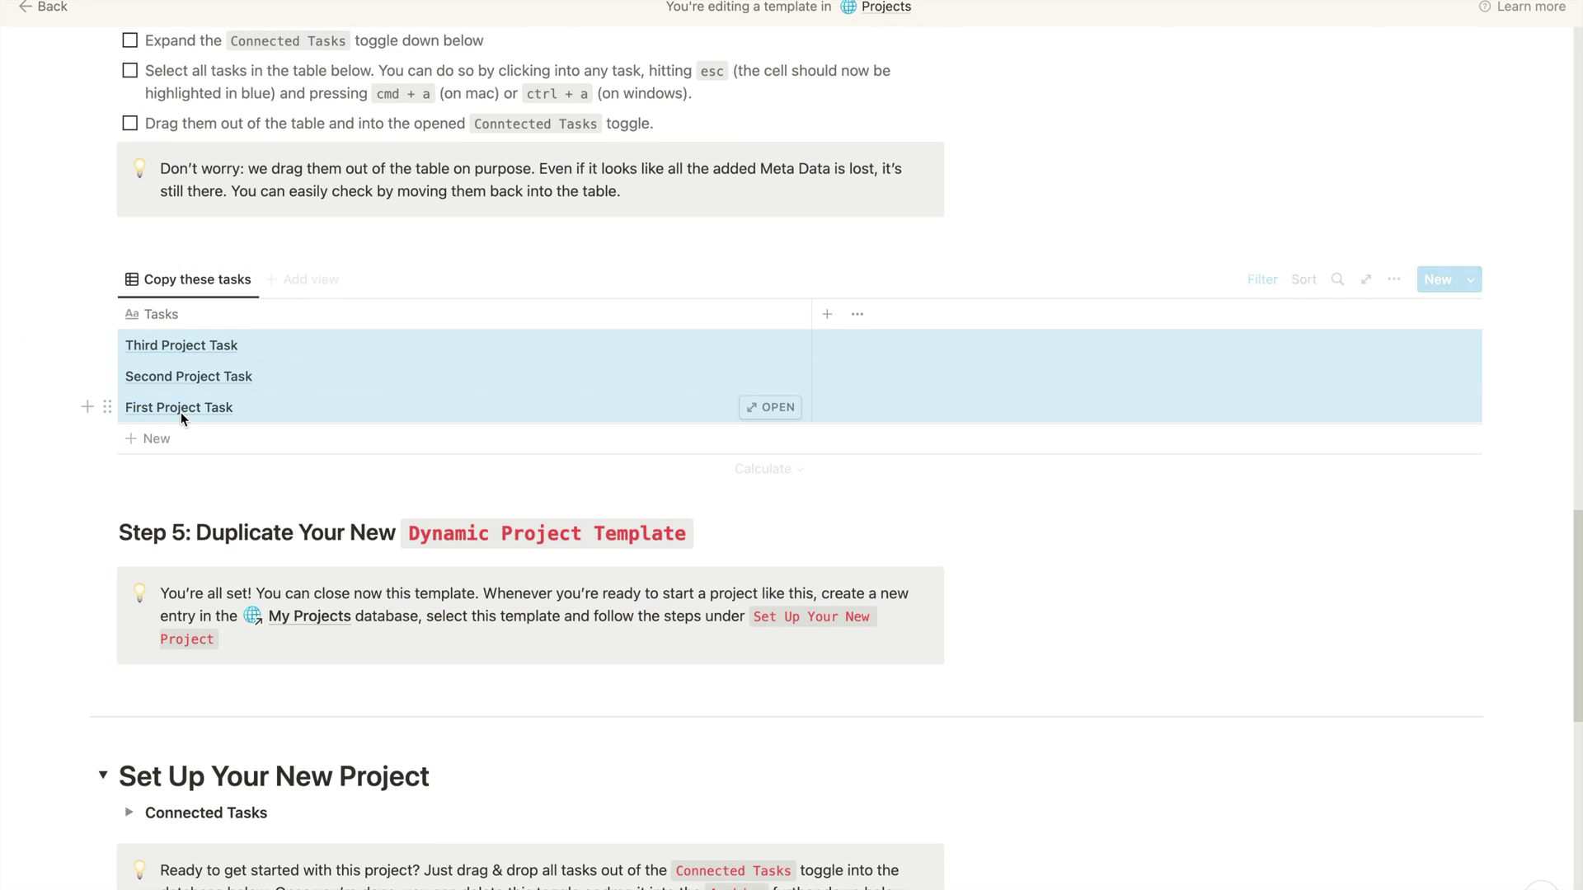
pyautogui.scroll(-3, 180, 412)
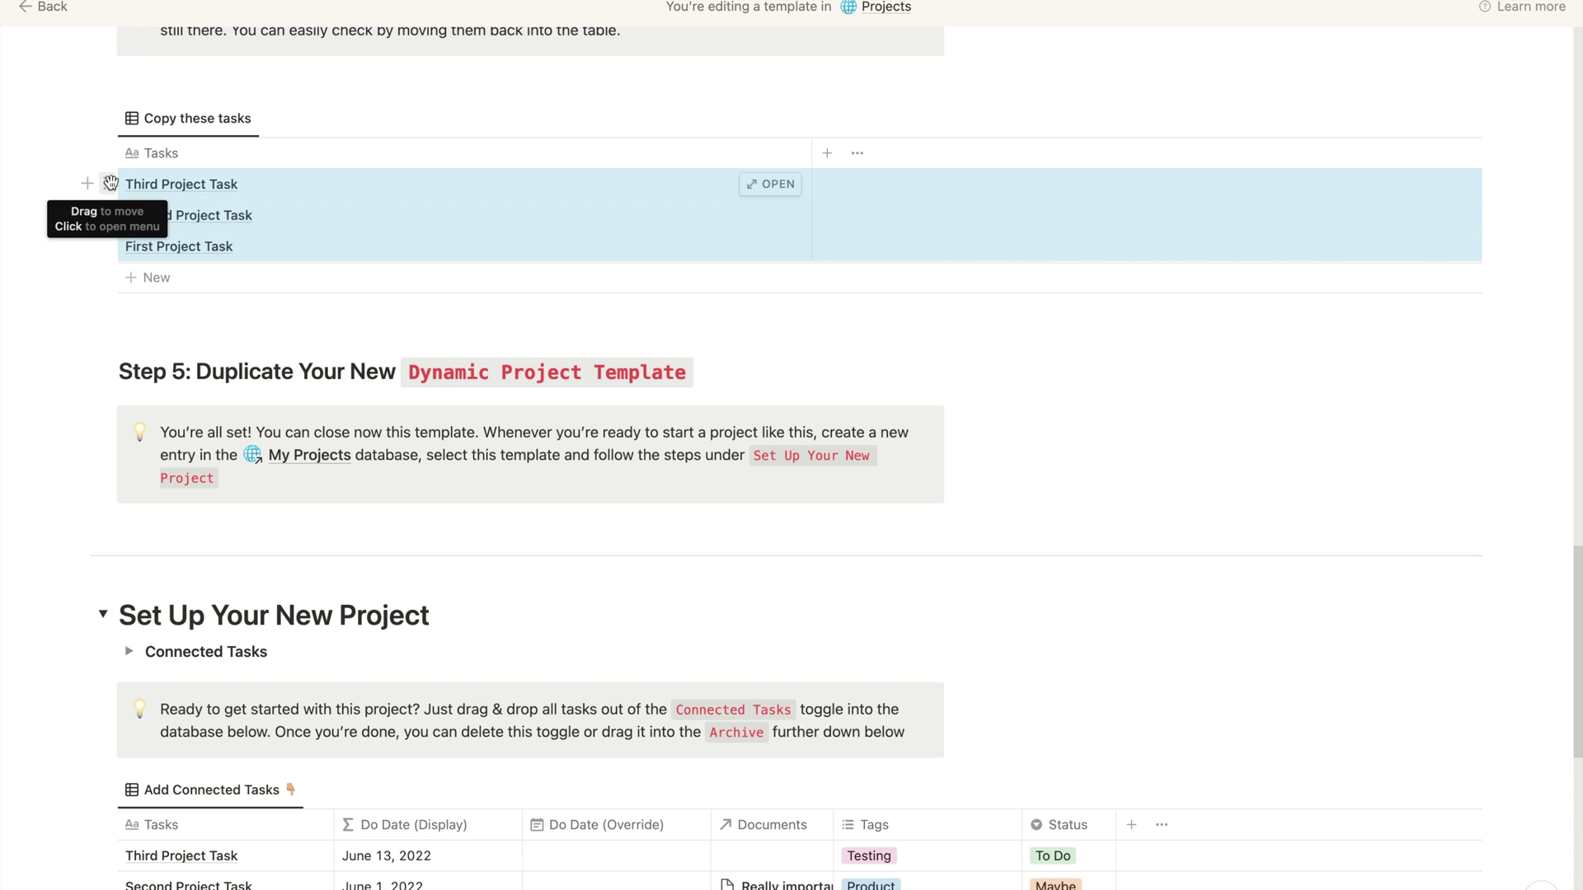
pyautogui.moveTo(110, 183); pyautogui.dragTo(160, 559)
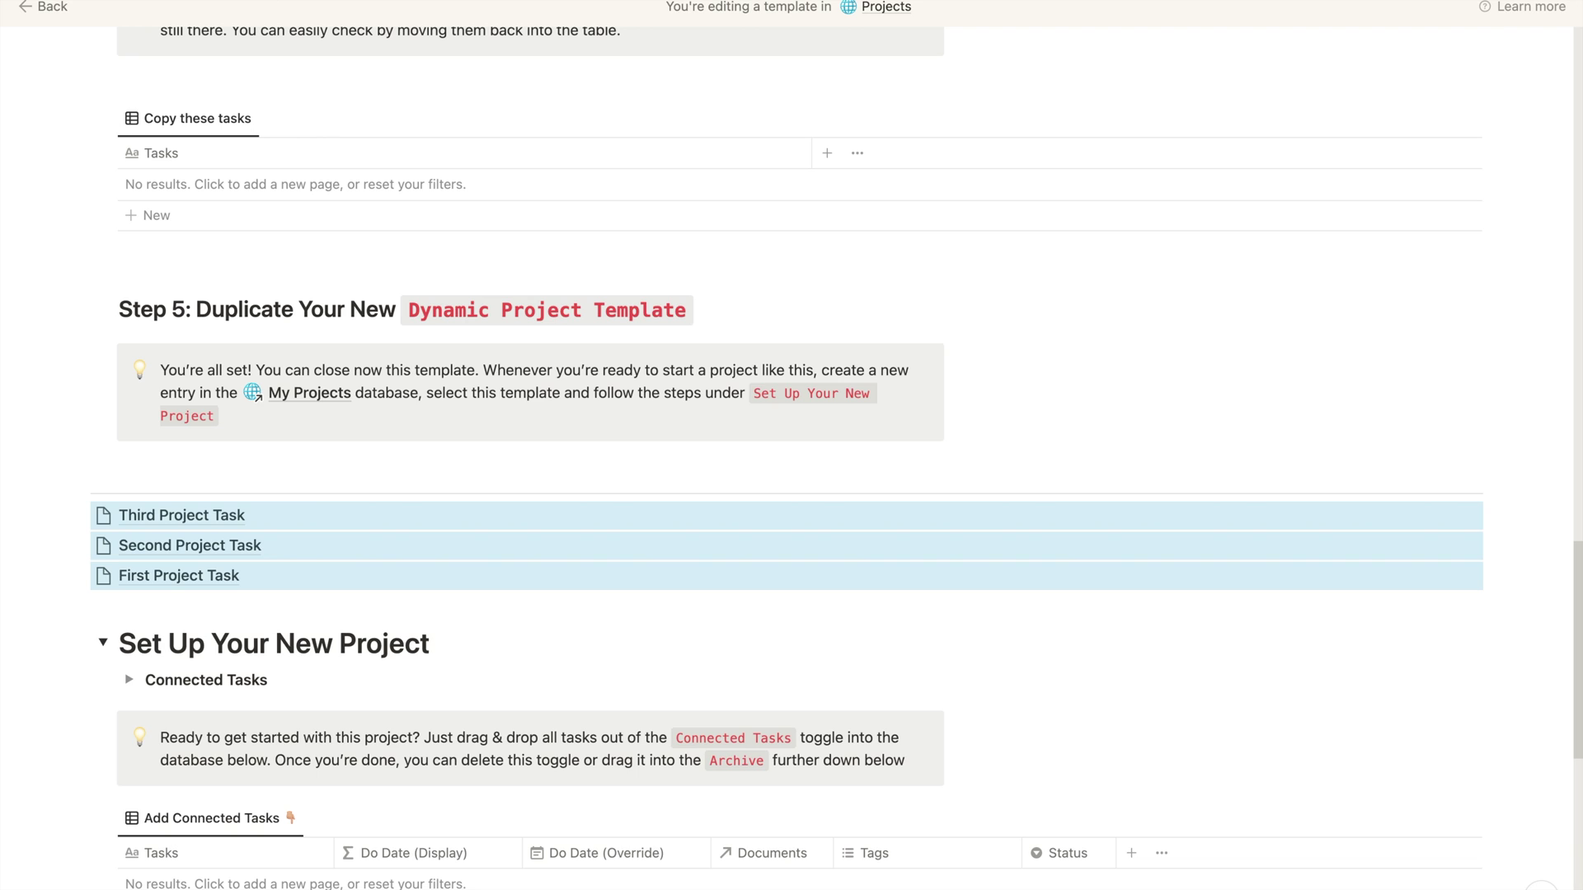
pyautogui.press('Escape')
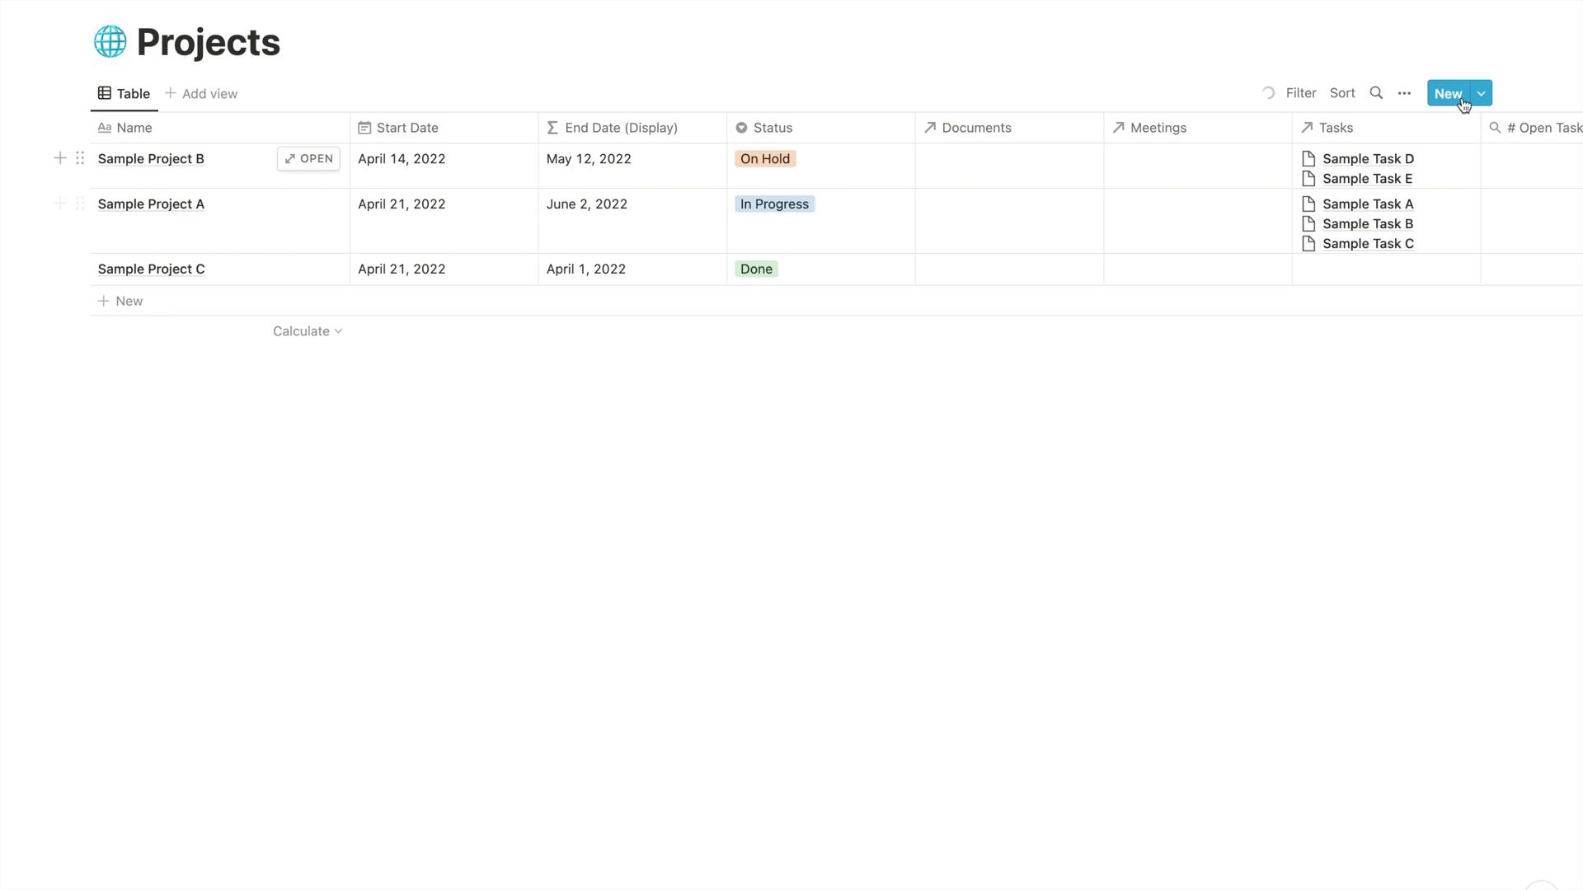
# Create 'enw project' from the New Dynamic Project Template and expand Set Up Your New Project
pyautogui.click(1481, 92)
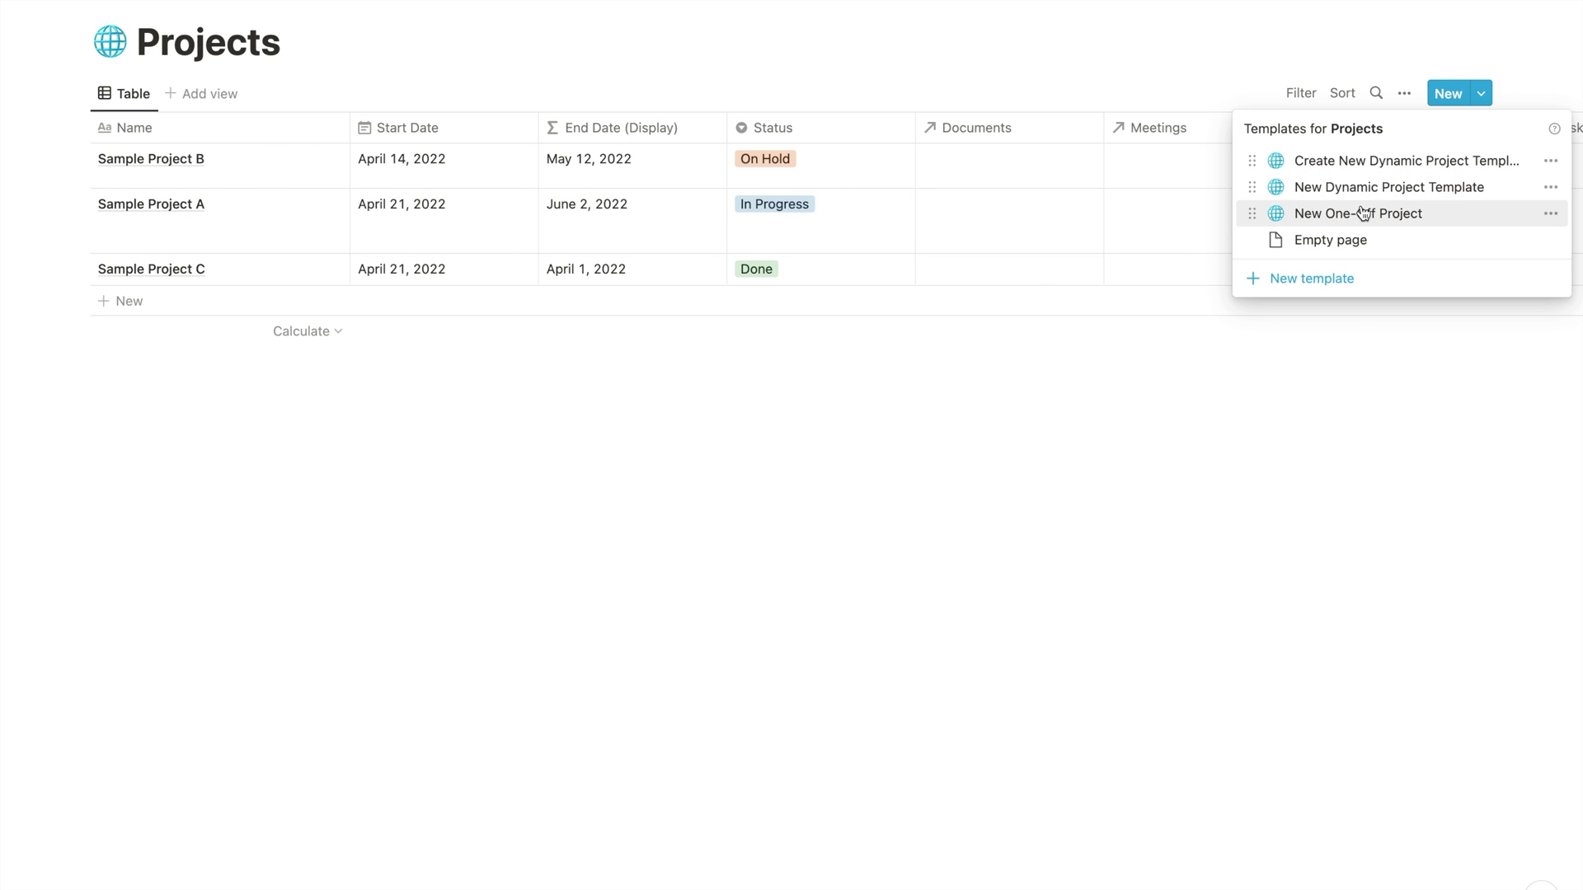
pyautogui.click(1361, 183)
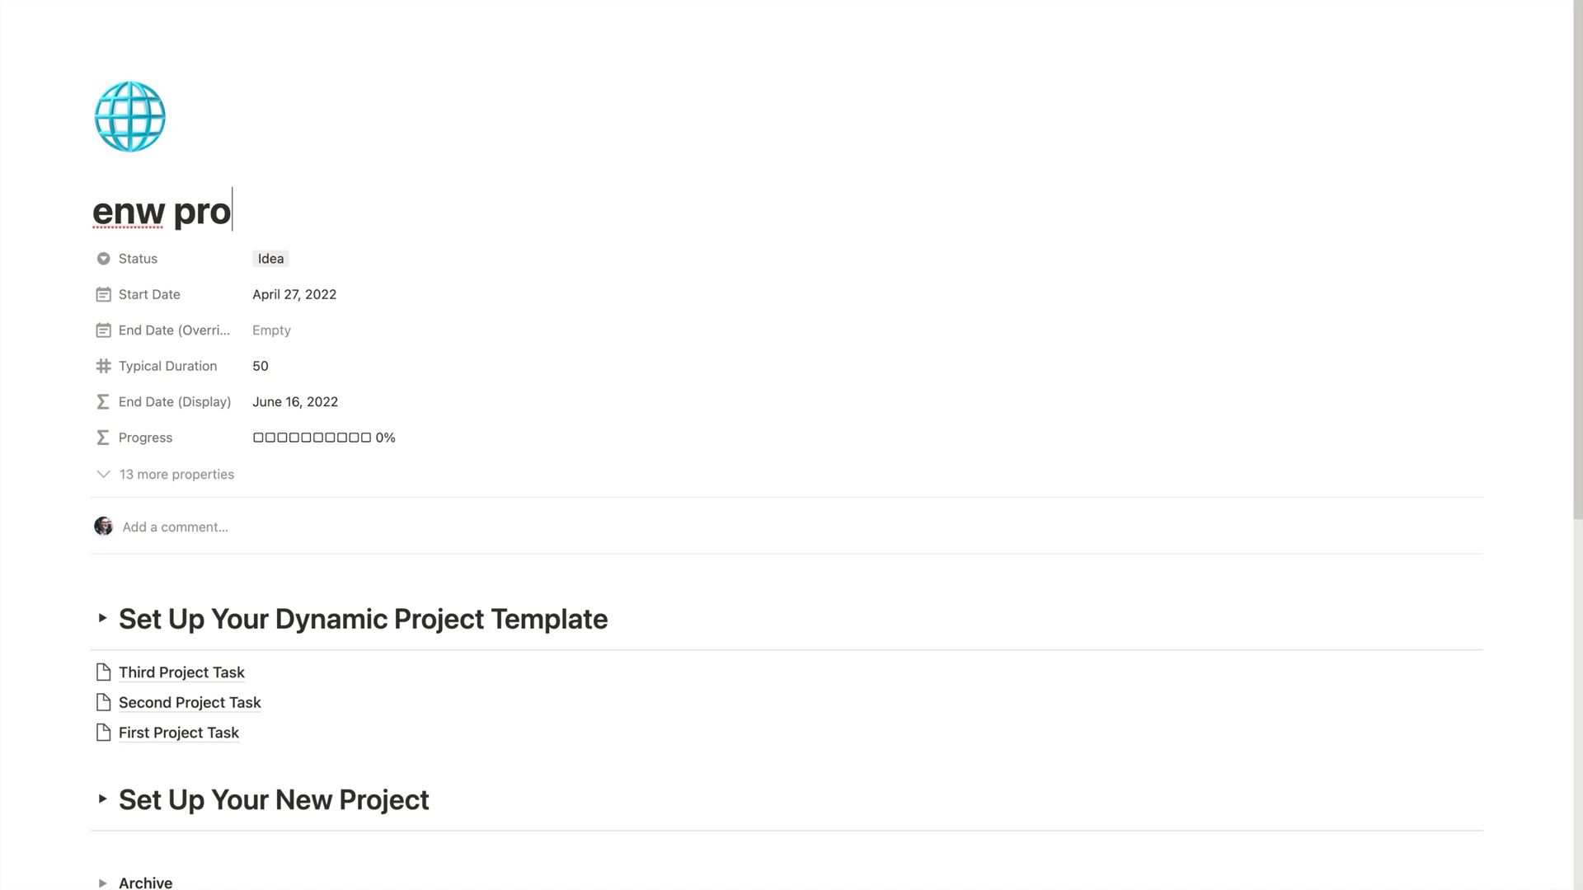
pyautogui.write('ject')
pyautogui.scroll(-1, 488, 371)
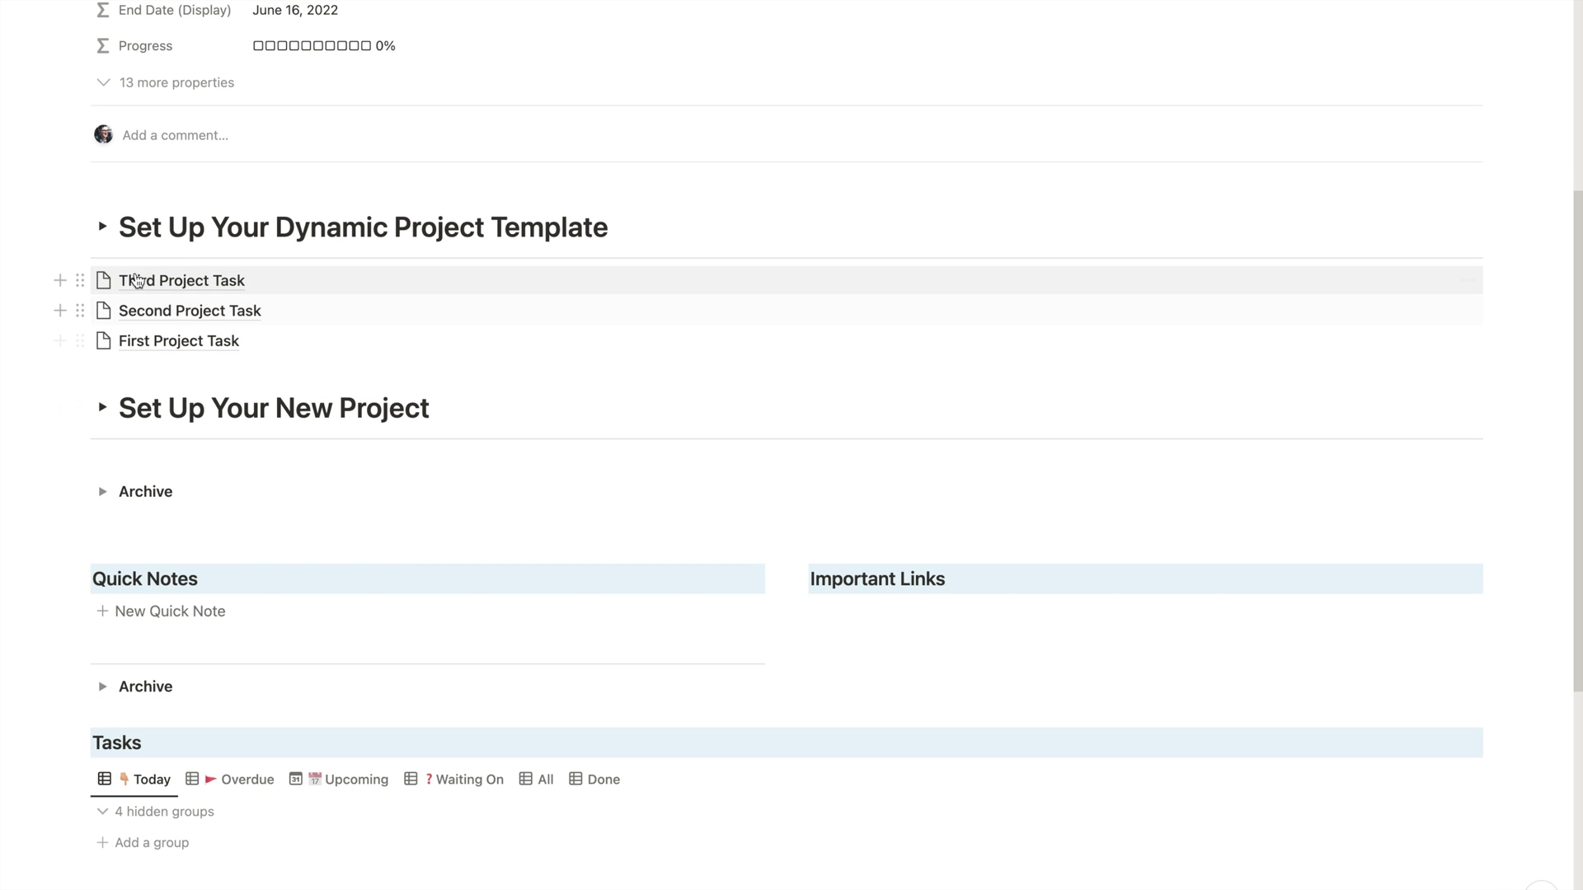
pyautogui.click(102, 407)
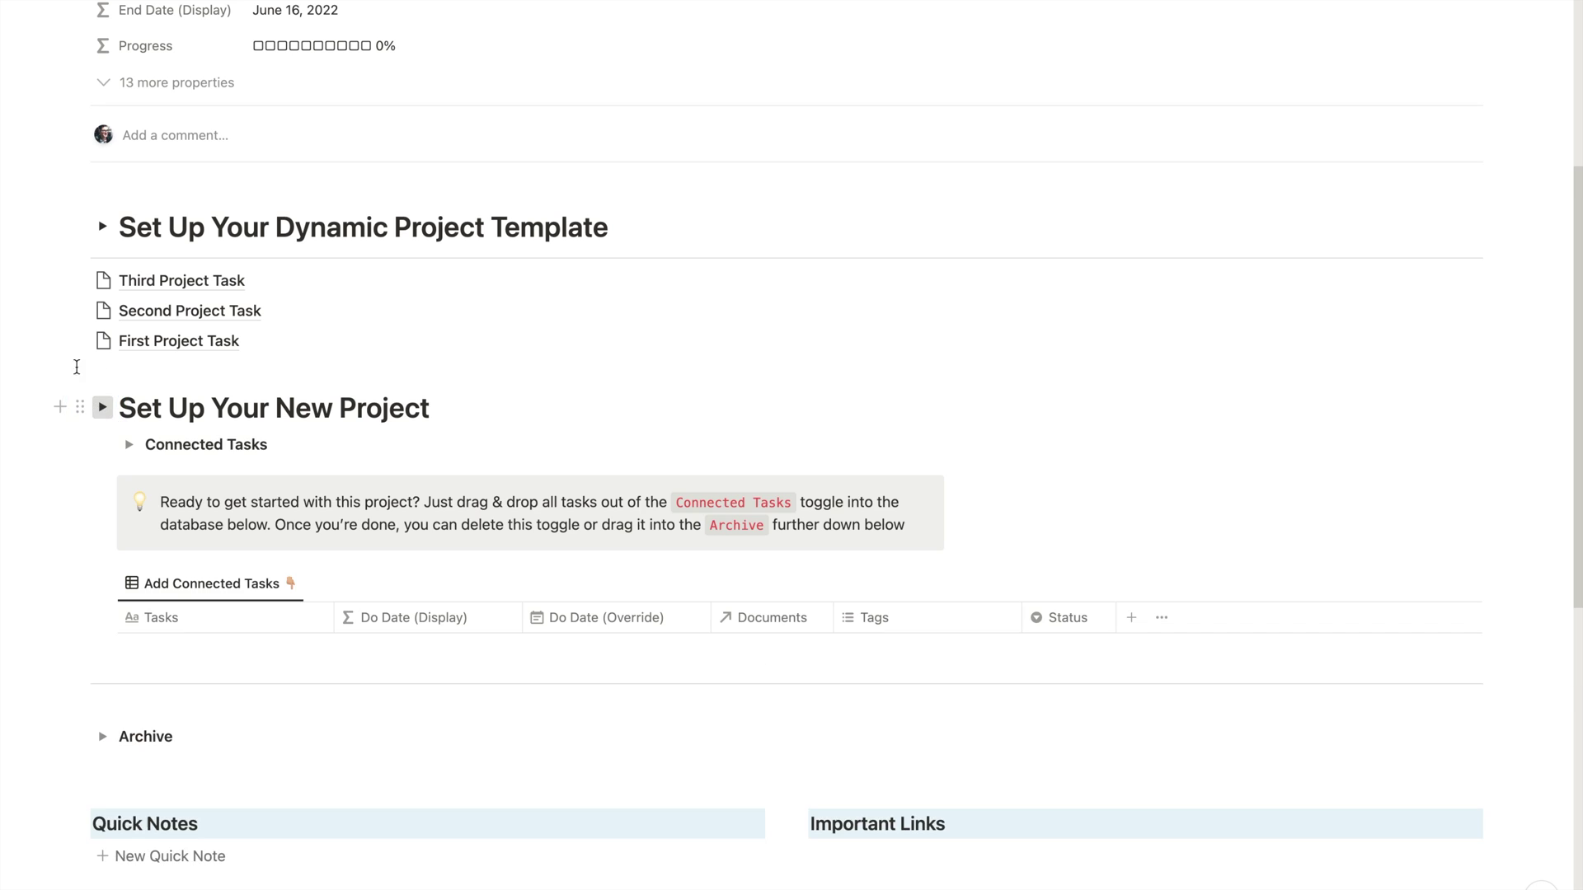
# Move the three Project Task links into Add Connected Tasks, dated May 22 to June 13, 2022
pyautogui.moveTo(24, 279); pyautogui.dragTo(148, 343)
pyautogui.scroll(-3, 149, 343)
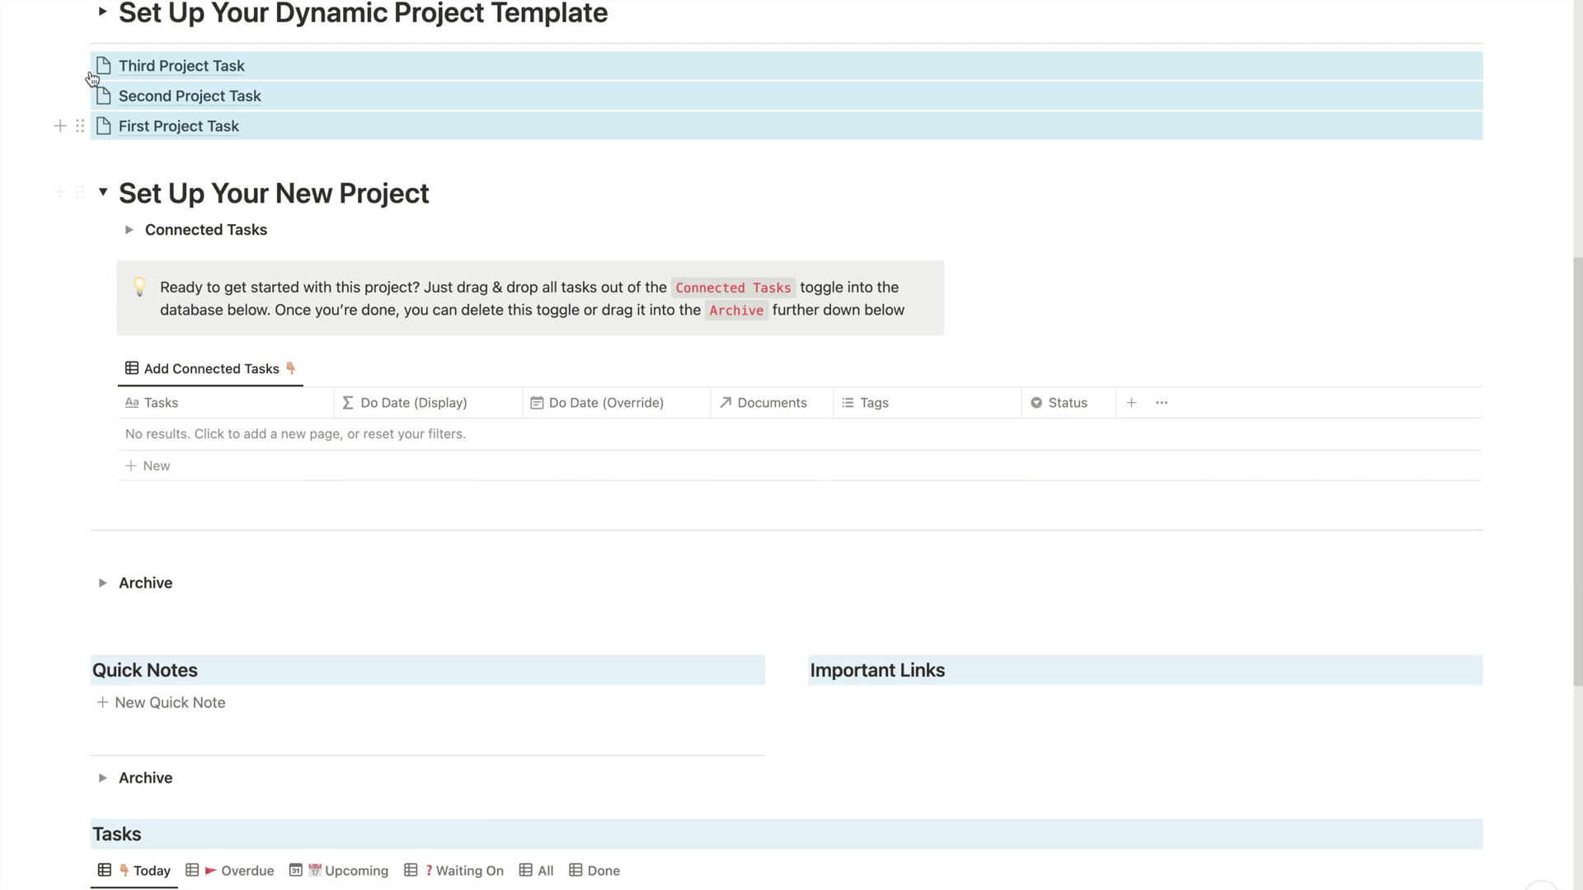
pyautogui.moveTo(80, 56); pyautogui.dragTo(198, 438)
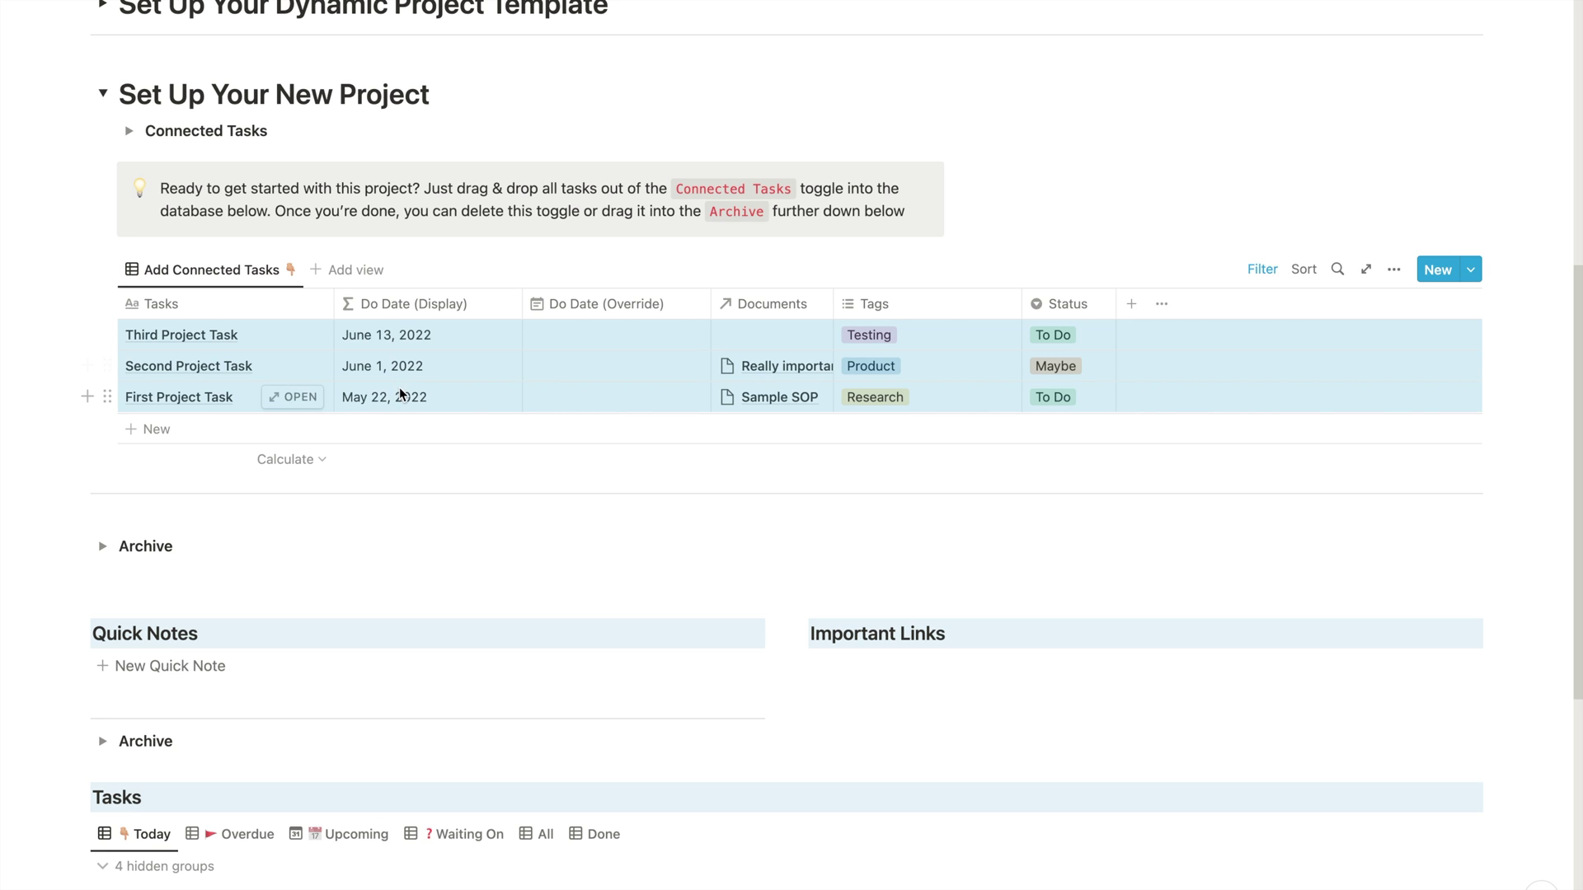
pyautogui.scroll(15, 412, 396)
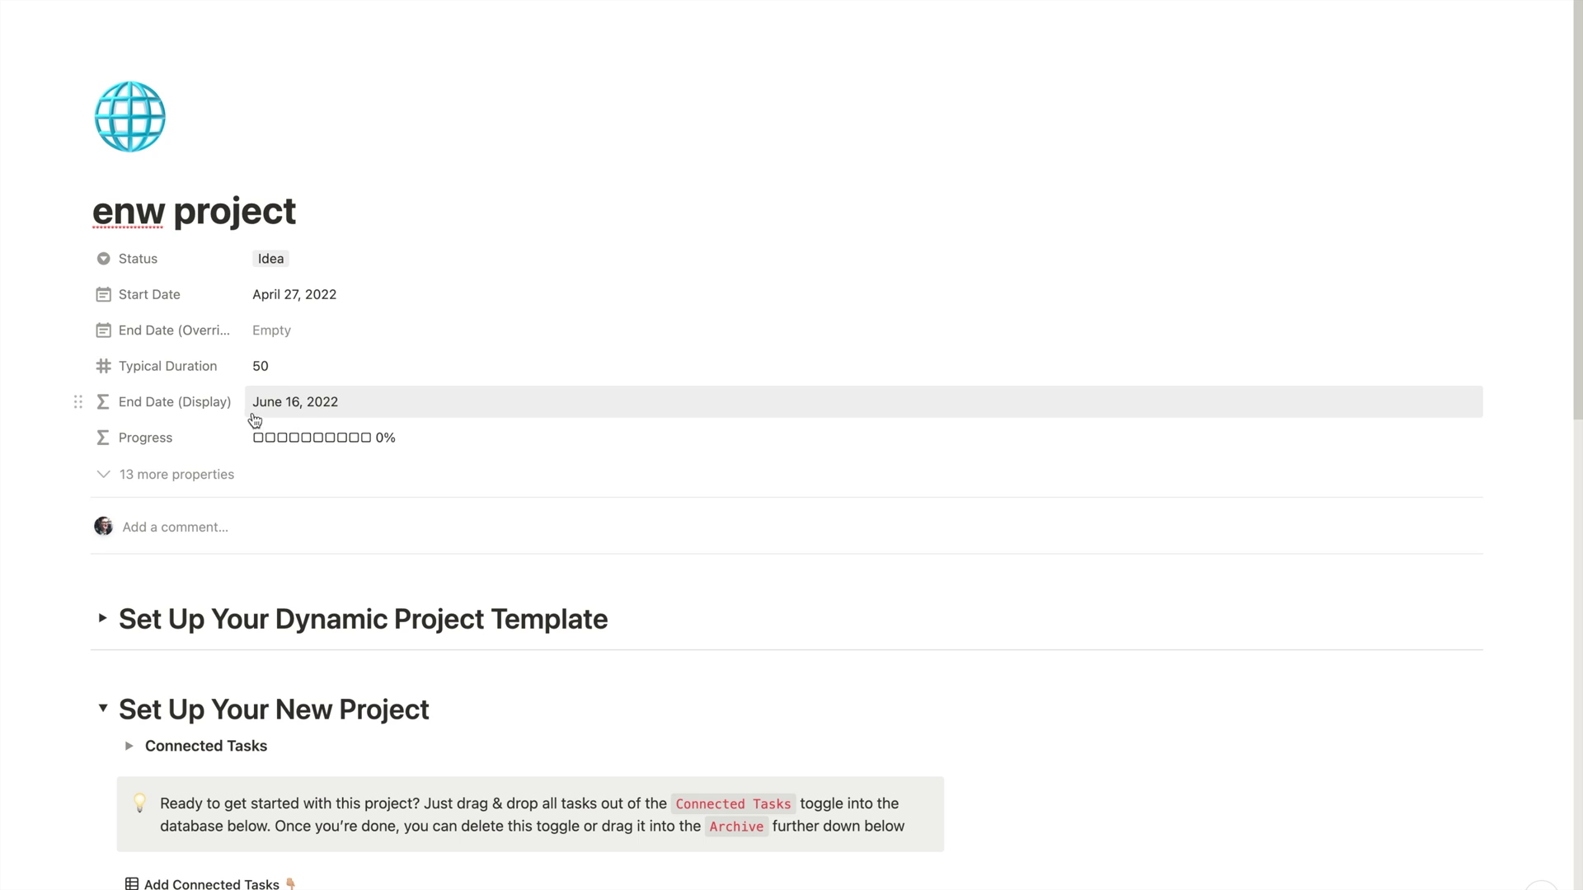
pyautogui.press('super+shift+z')
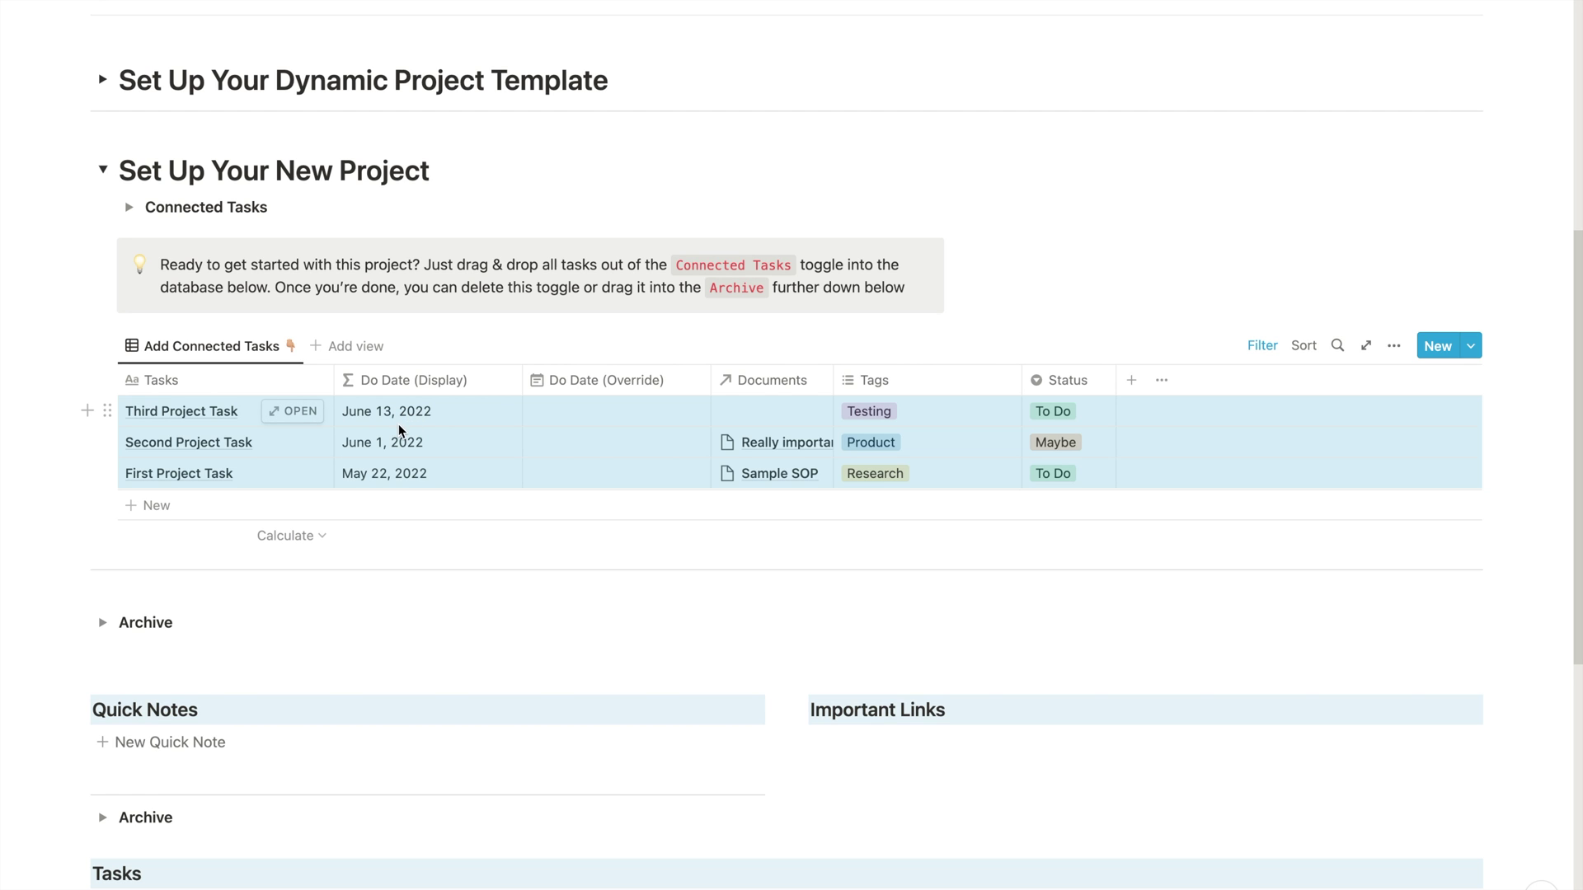
pyautogui.scroll(7, 410, 420)
pyautogui.scroll(-5, 267, 396)
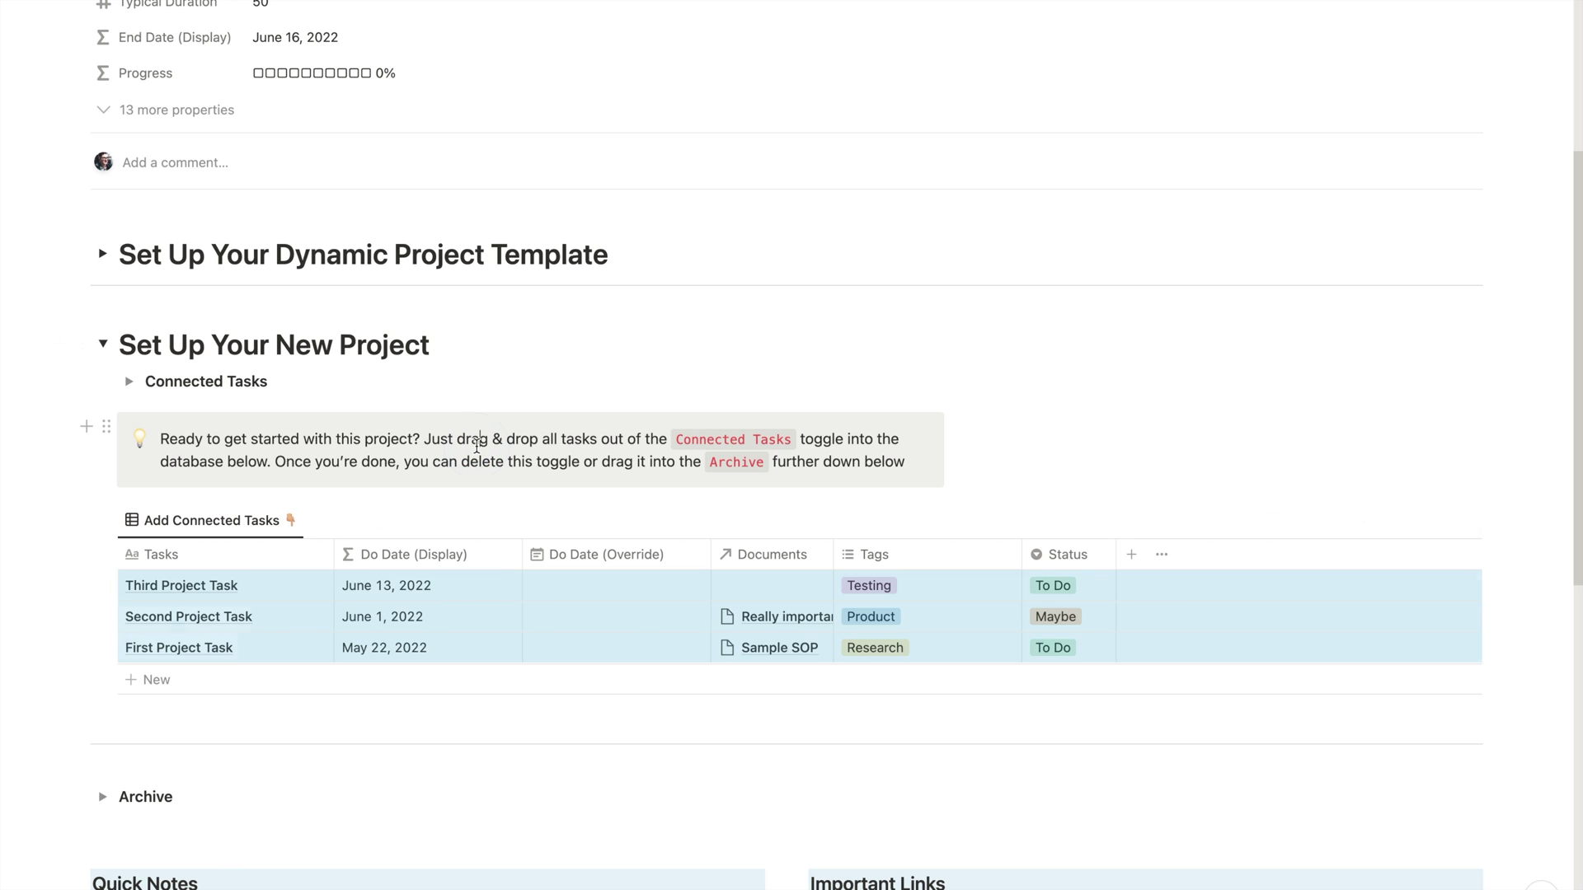
pyautogui.click(476, 447)
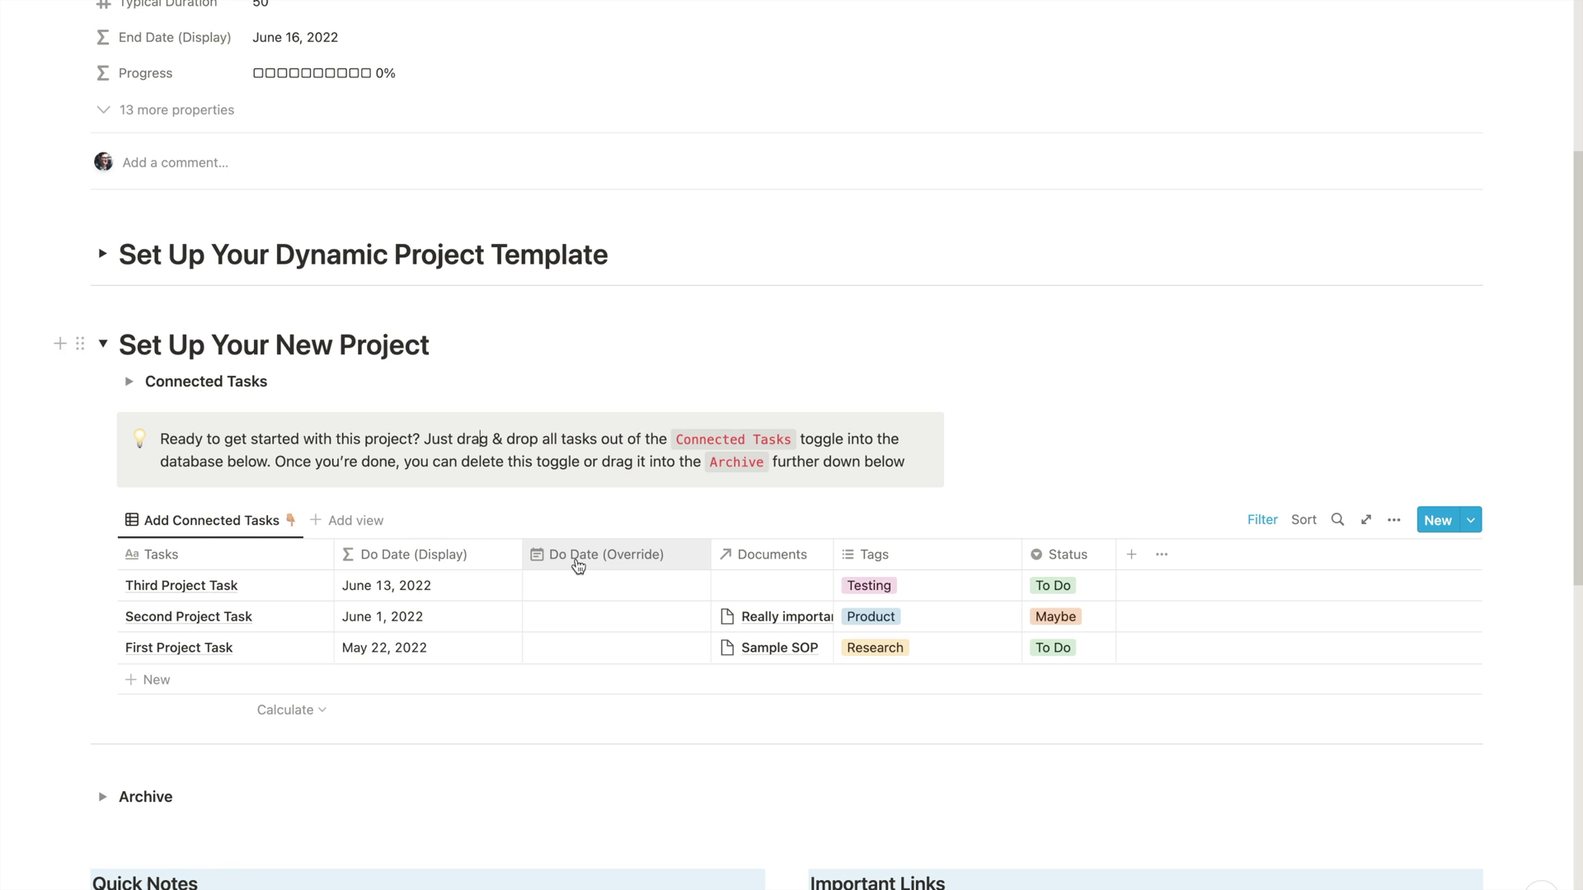
# Give Third Project Task a Do Date override of June 6, 2022
pyautogui.click(603, 586)
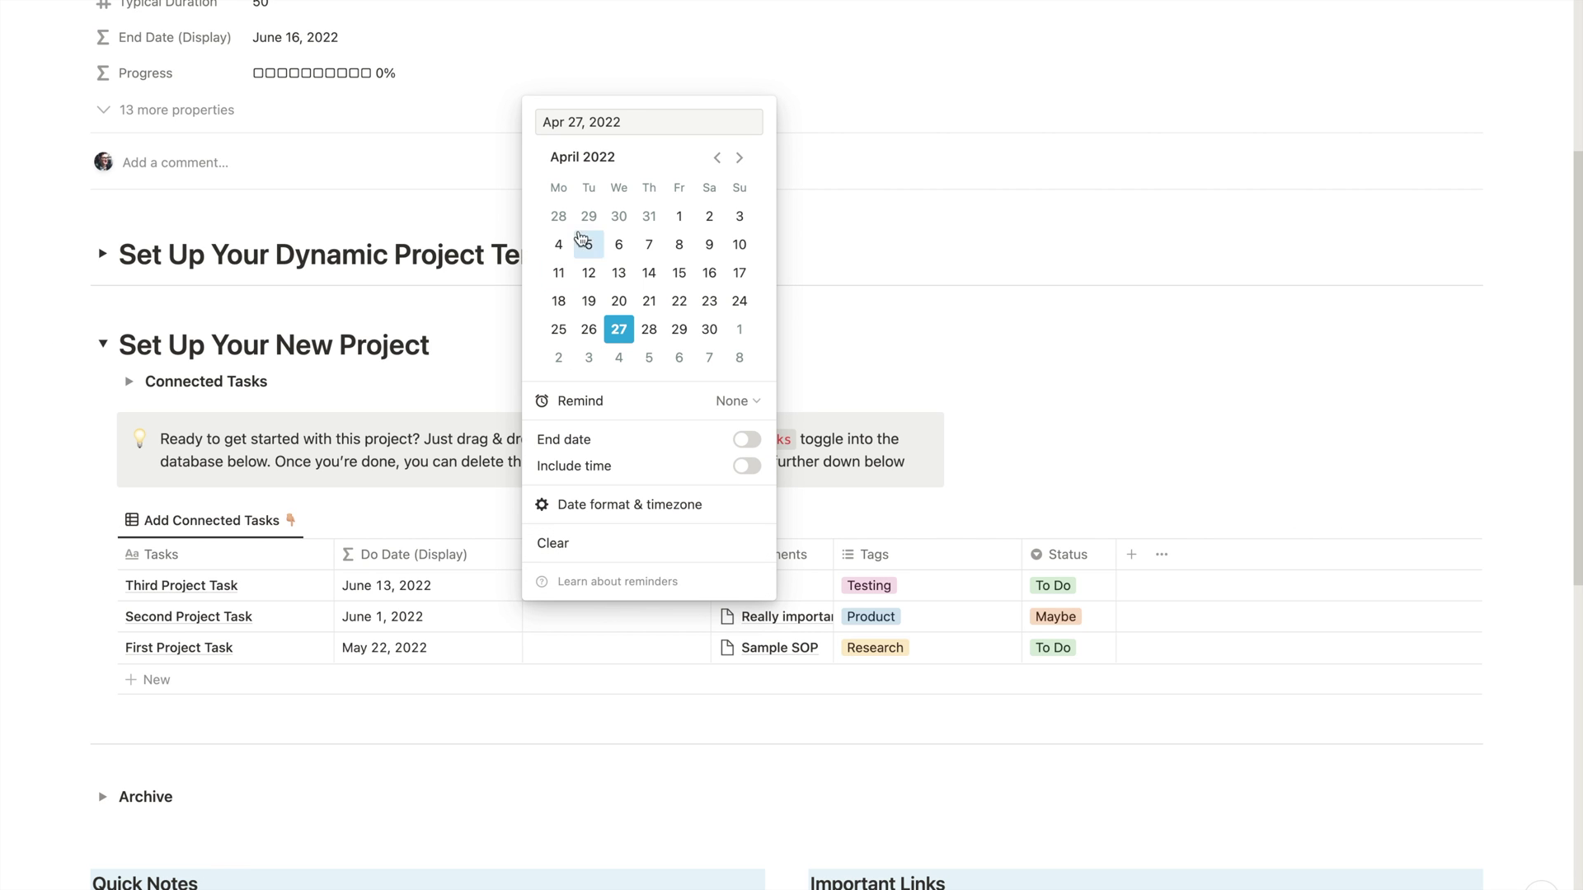
pyautogui.click(736, 162)
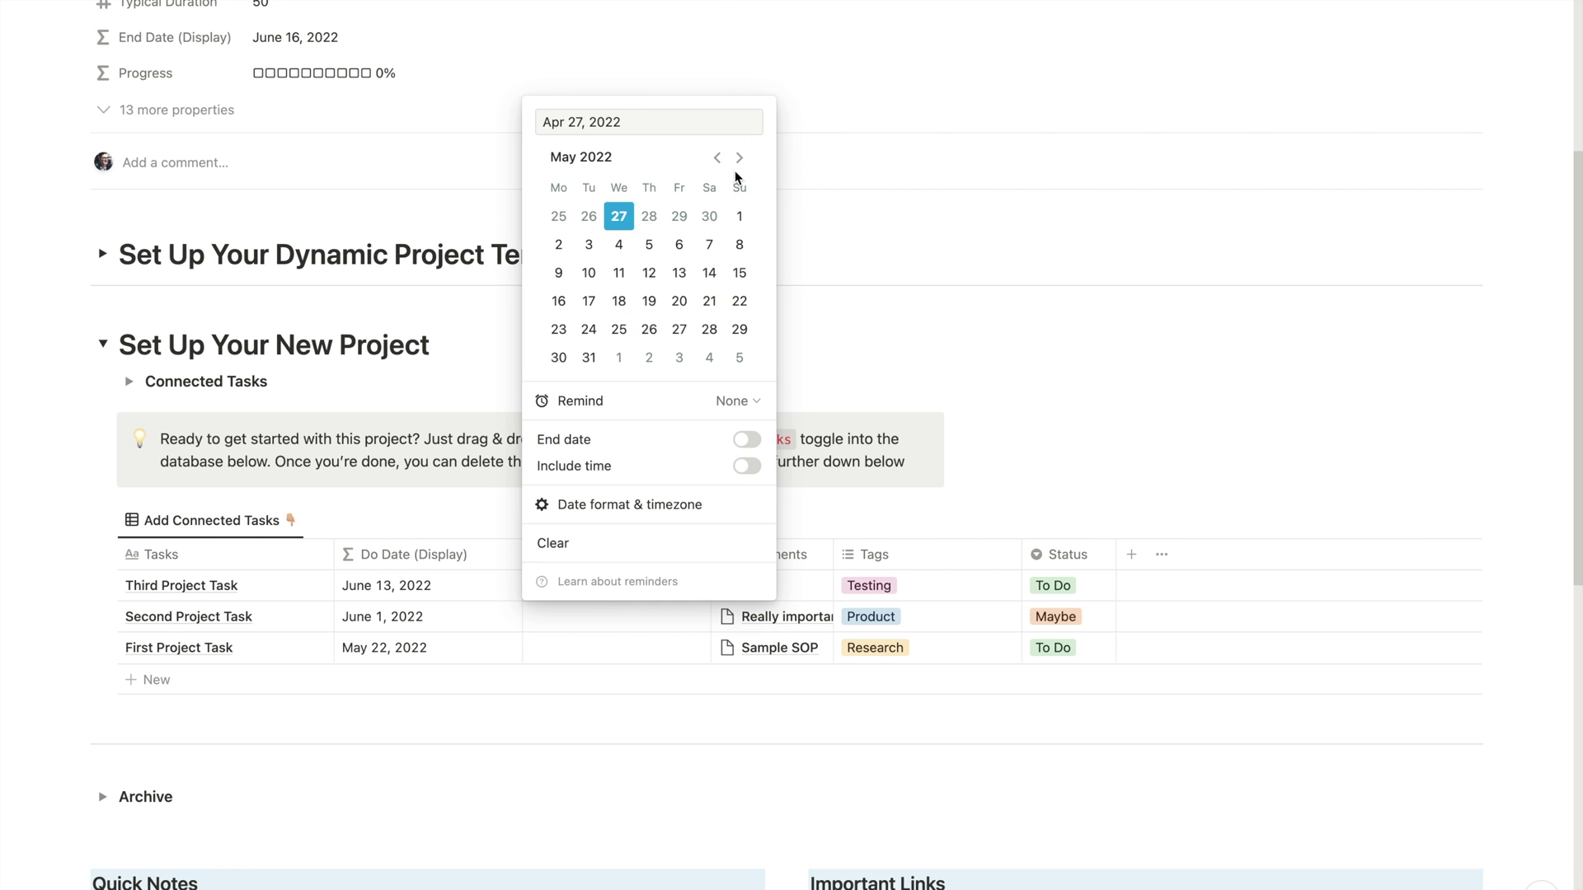
pyautogui.click(736, 162)
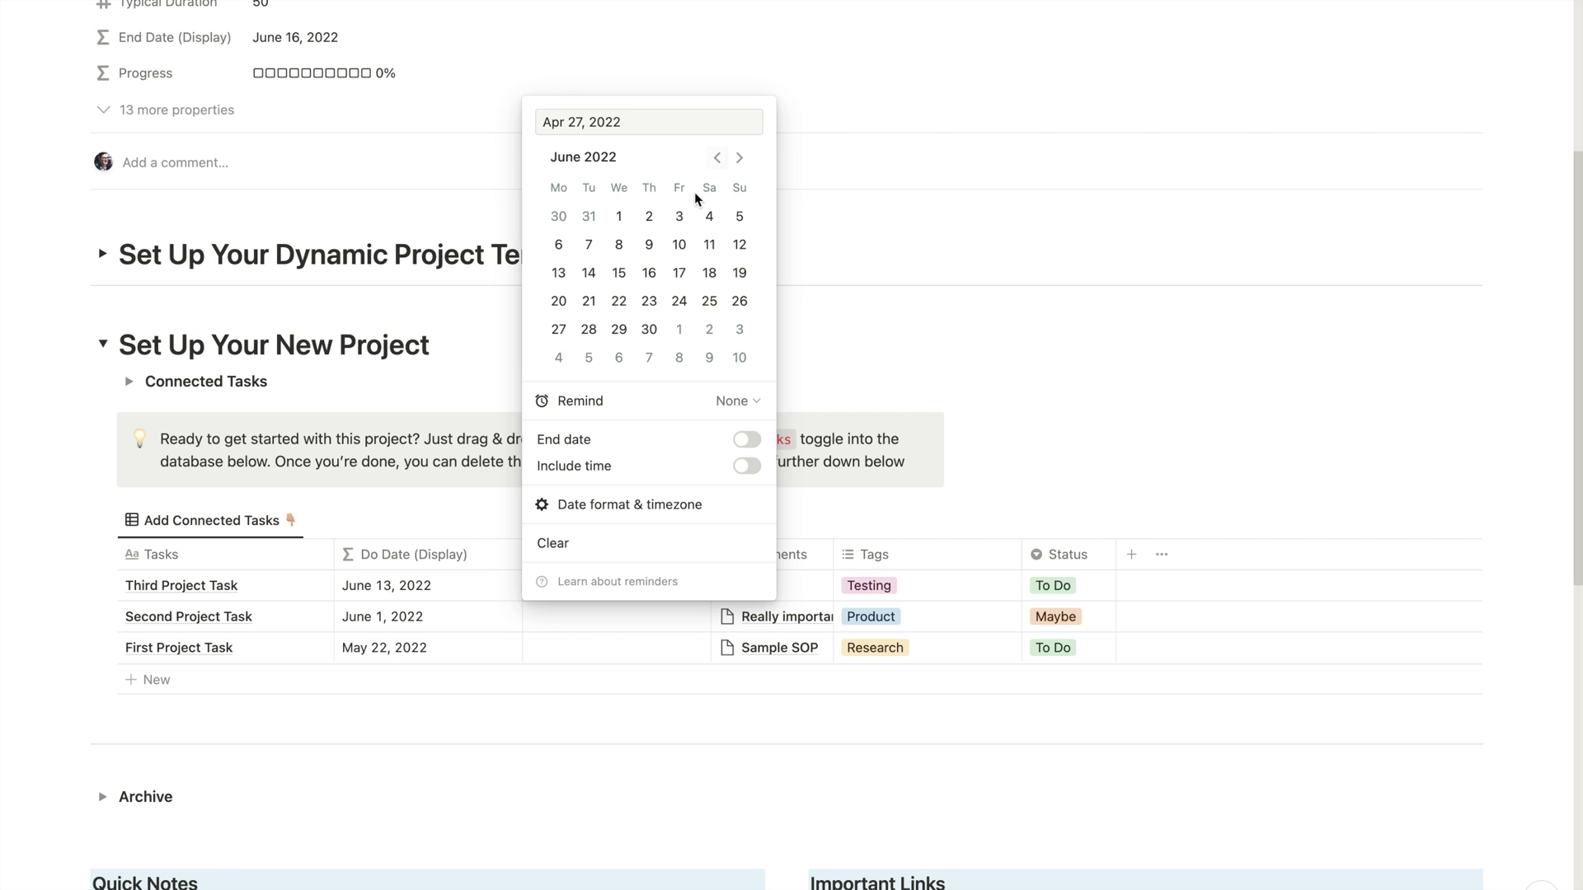
pyautogui.click(558, 246)
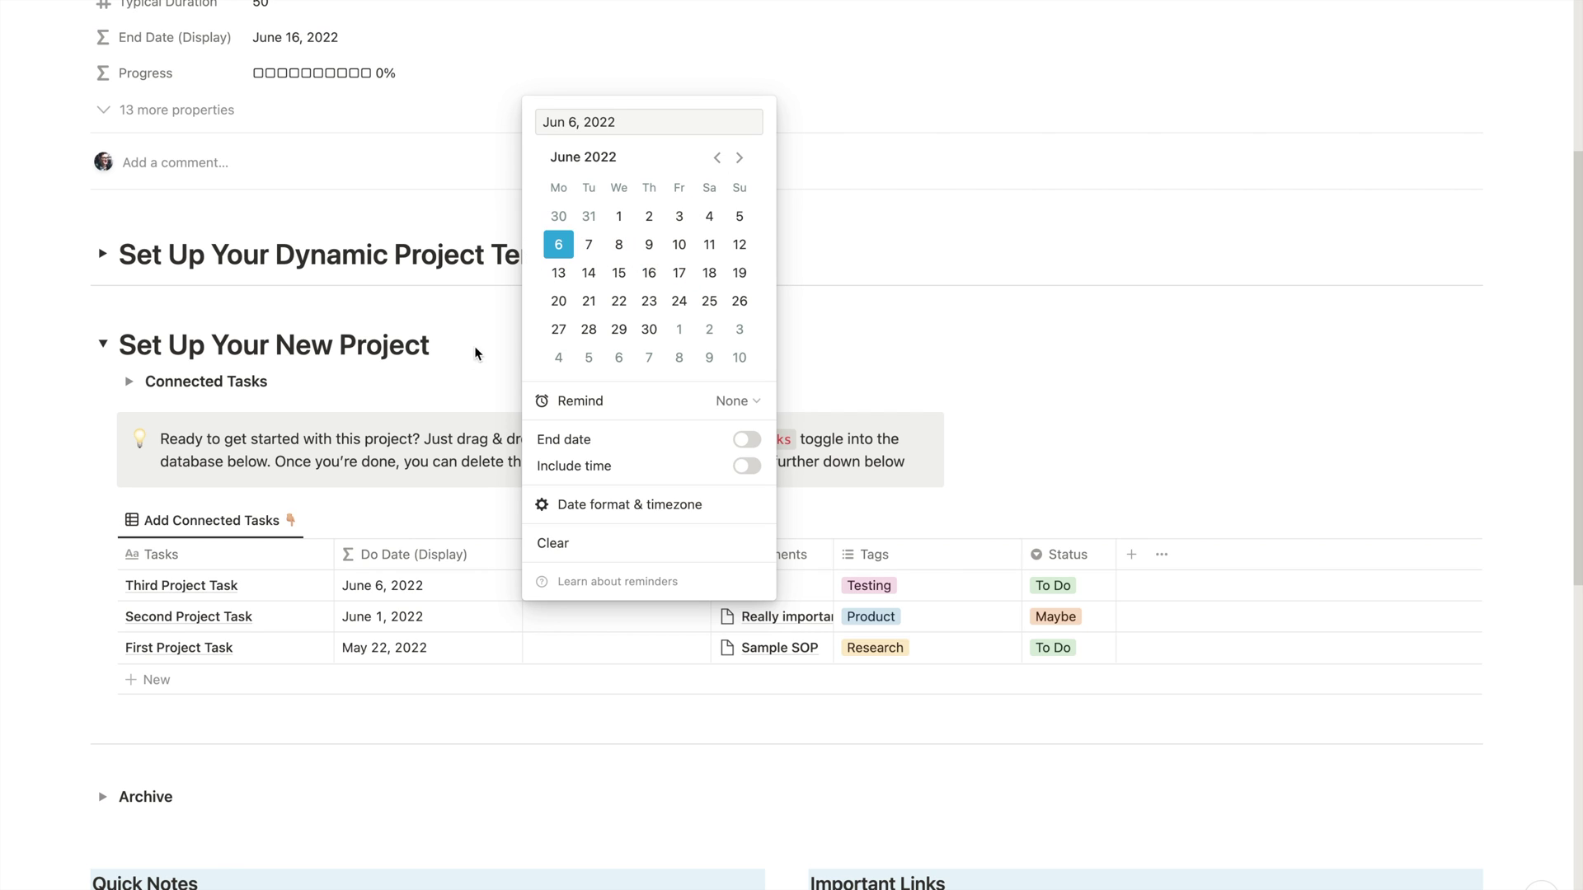
pyautogui.press('Escape')
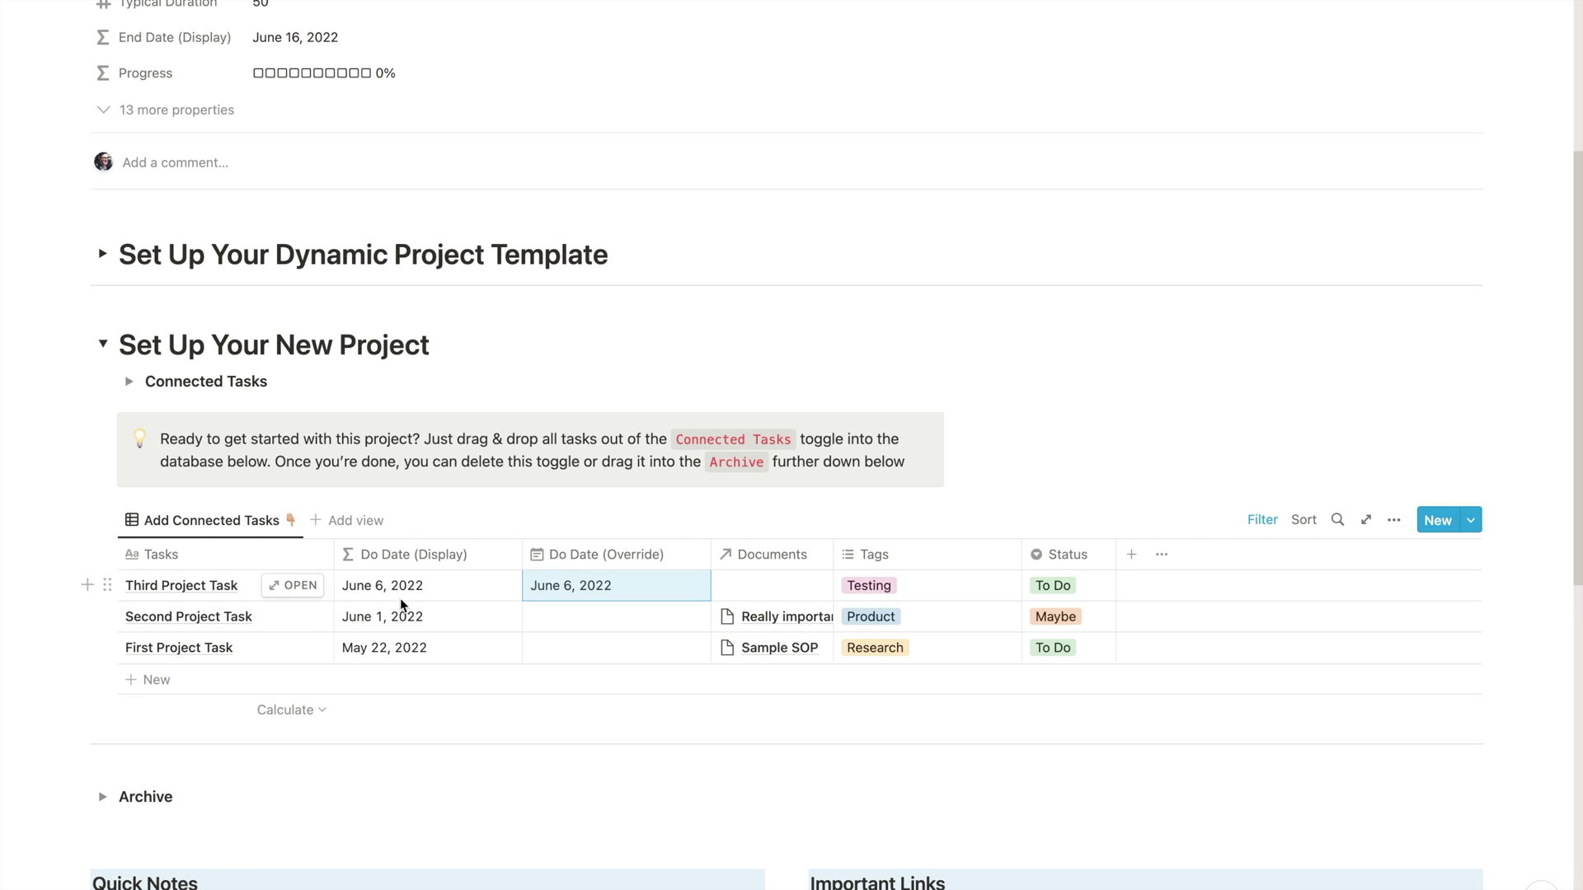
# Show all tasks in the project's Tasks section using the All view
pyautogui.scroll(-3, 510, 686)
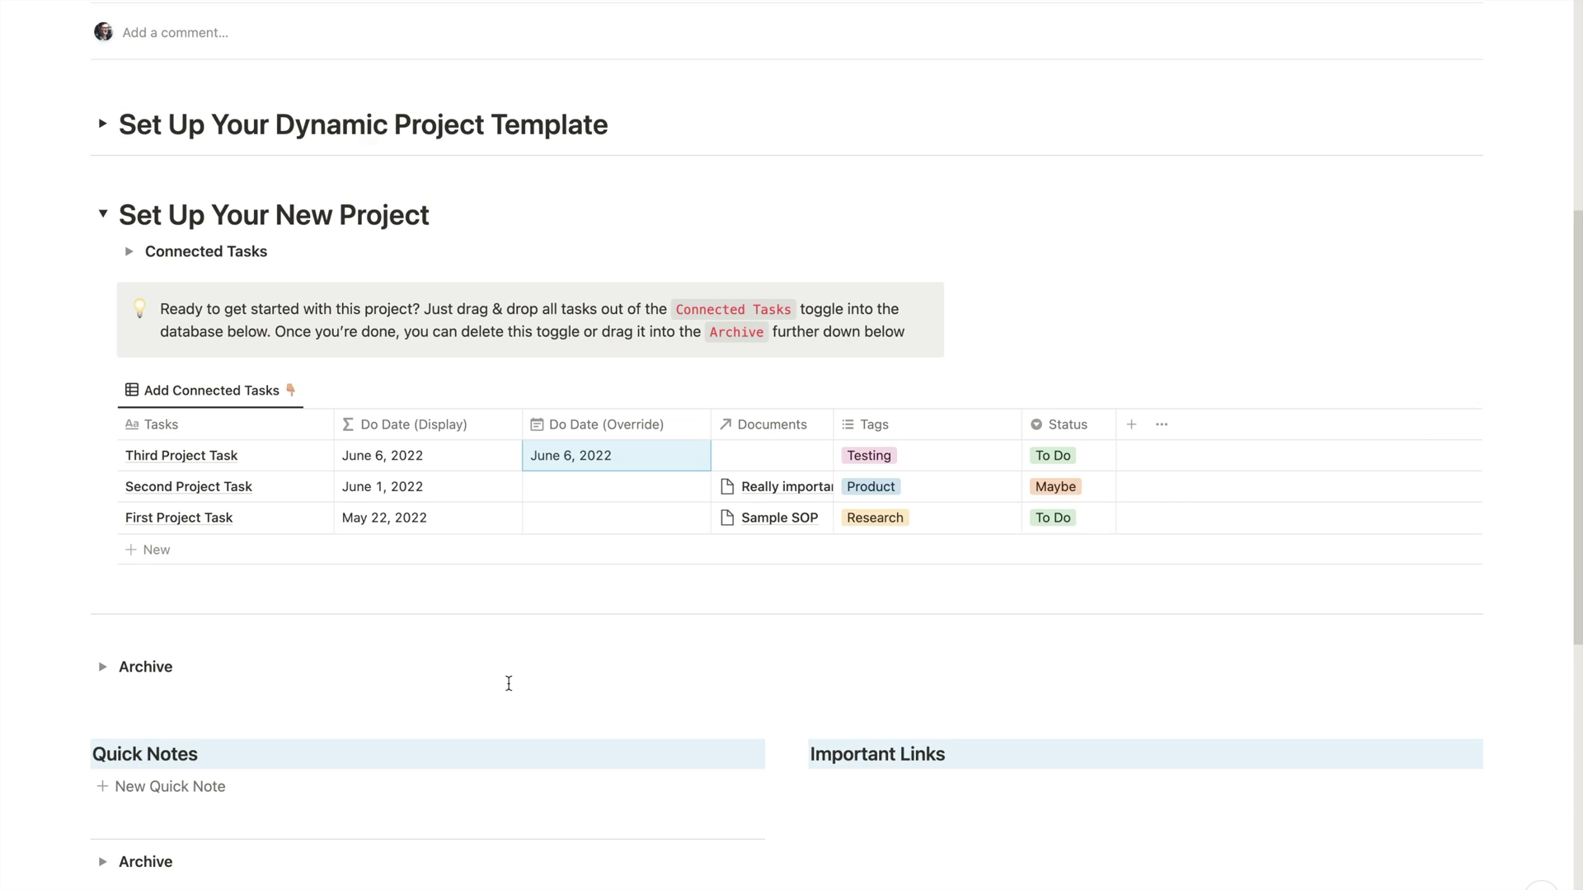
pyautogui.scroll(-8, 429, 611)
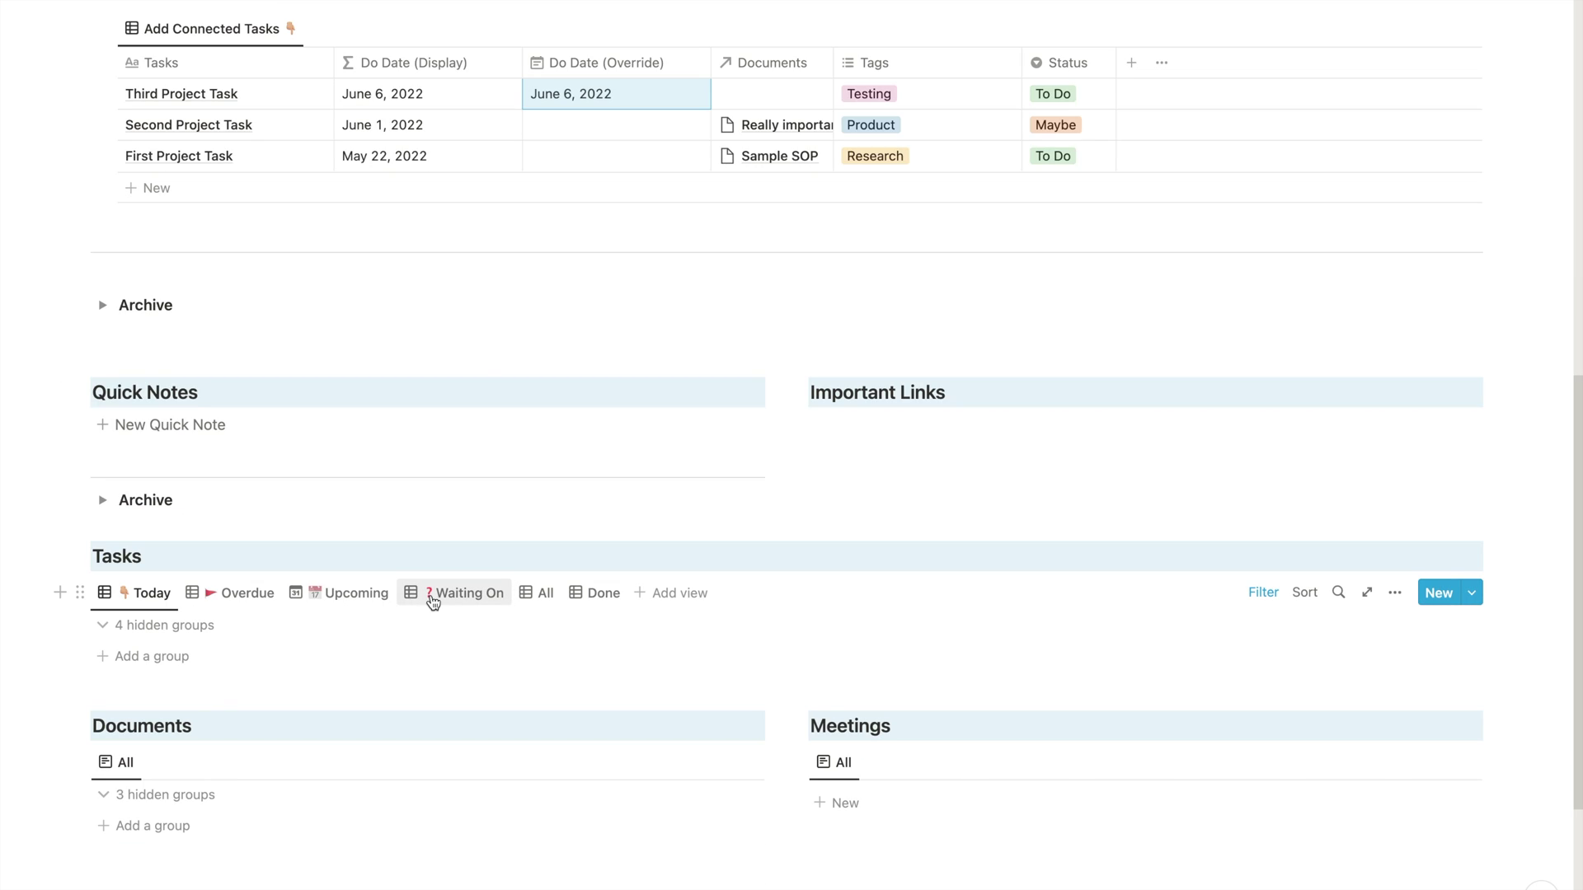
pyautogui.click(538, 596)
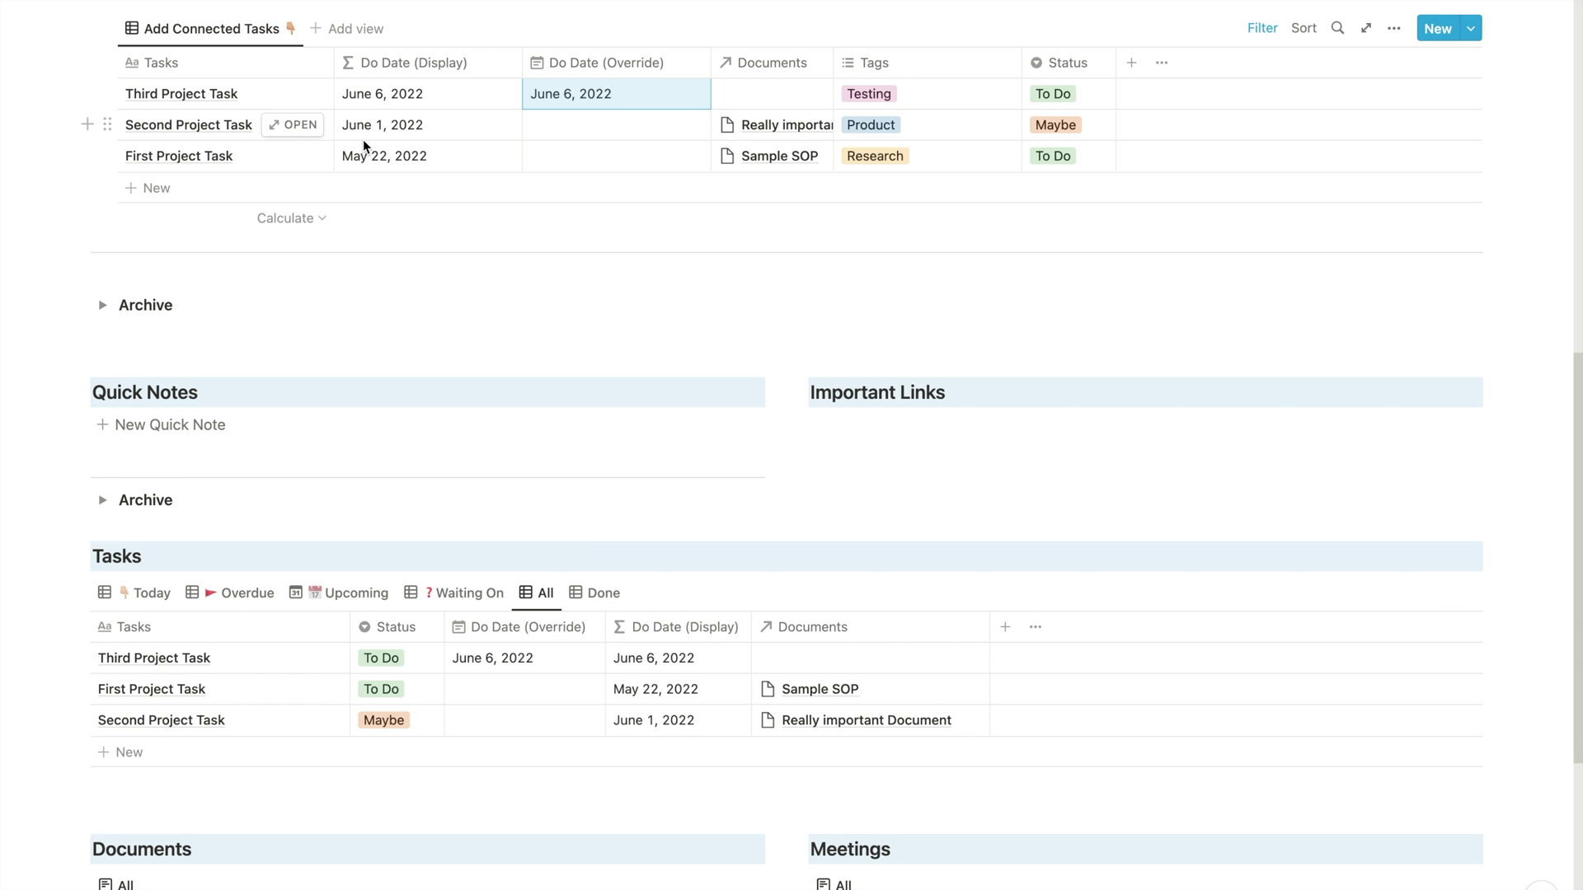
pyautogui.scroll(3, 363, 140)
# Go back from enw project to the dashboard showing 4 open projects at 41% progress
pyautogui.scroll(8, 365, 146)
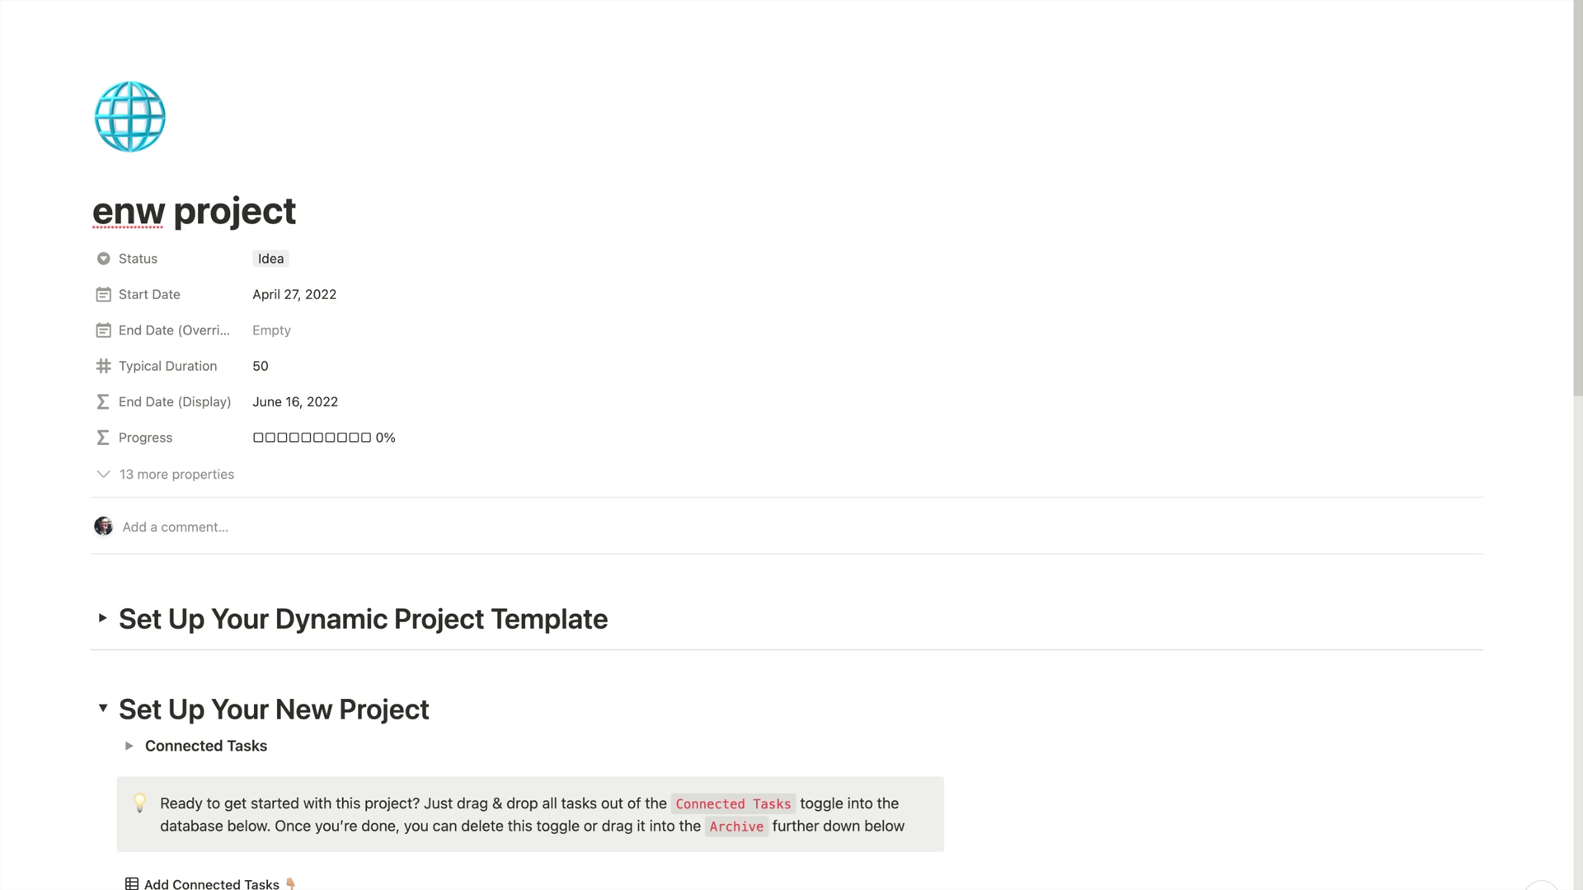
pyautogui.press('super+bracketleft')
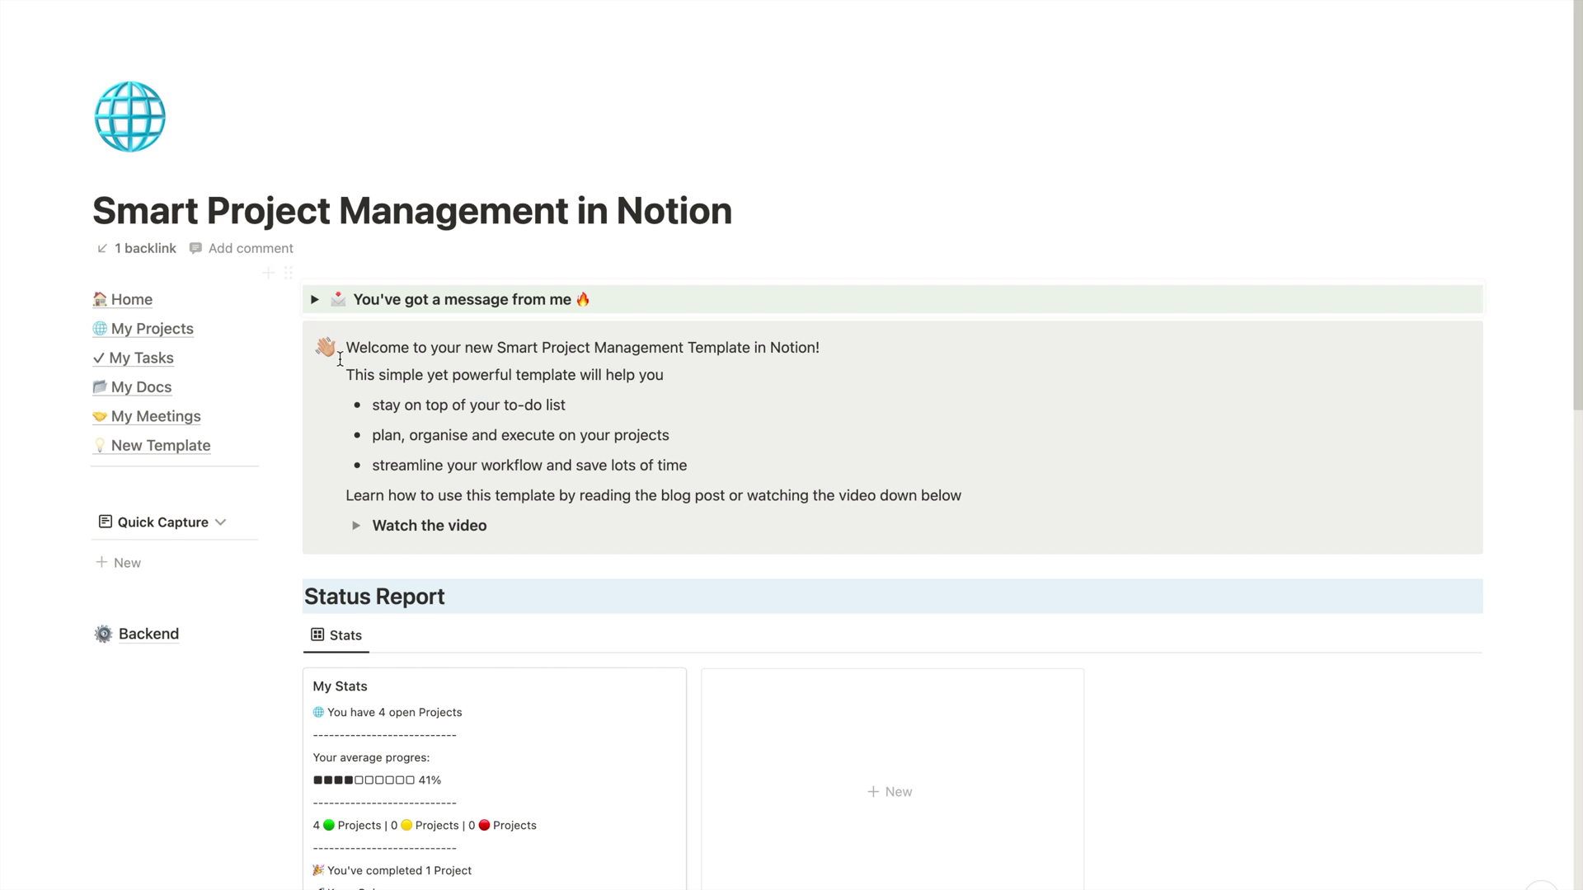
pyautogui.scroll(-2, 339, 363)
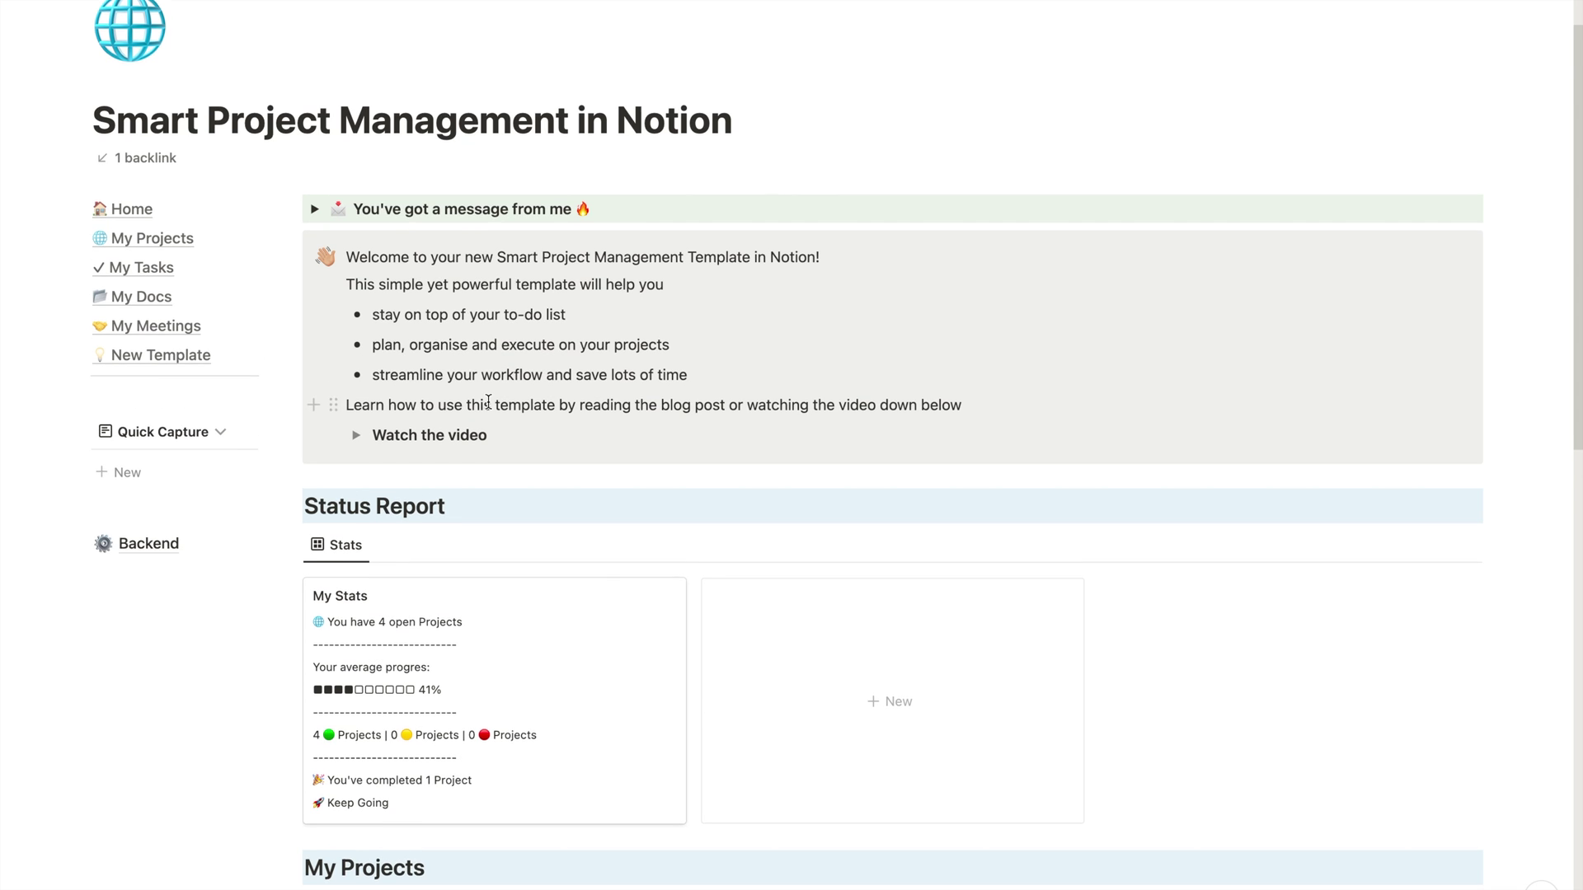
pyautogui.scroll(-2, 488, 402)
pyautogui.scroll(-2, 478, 428)
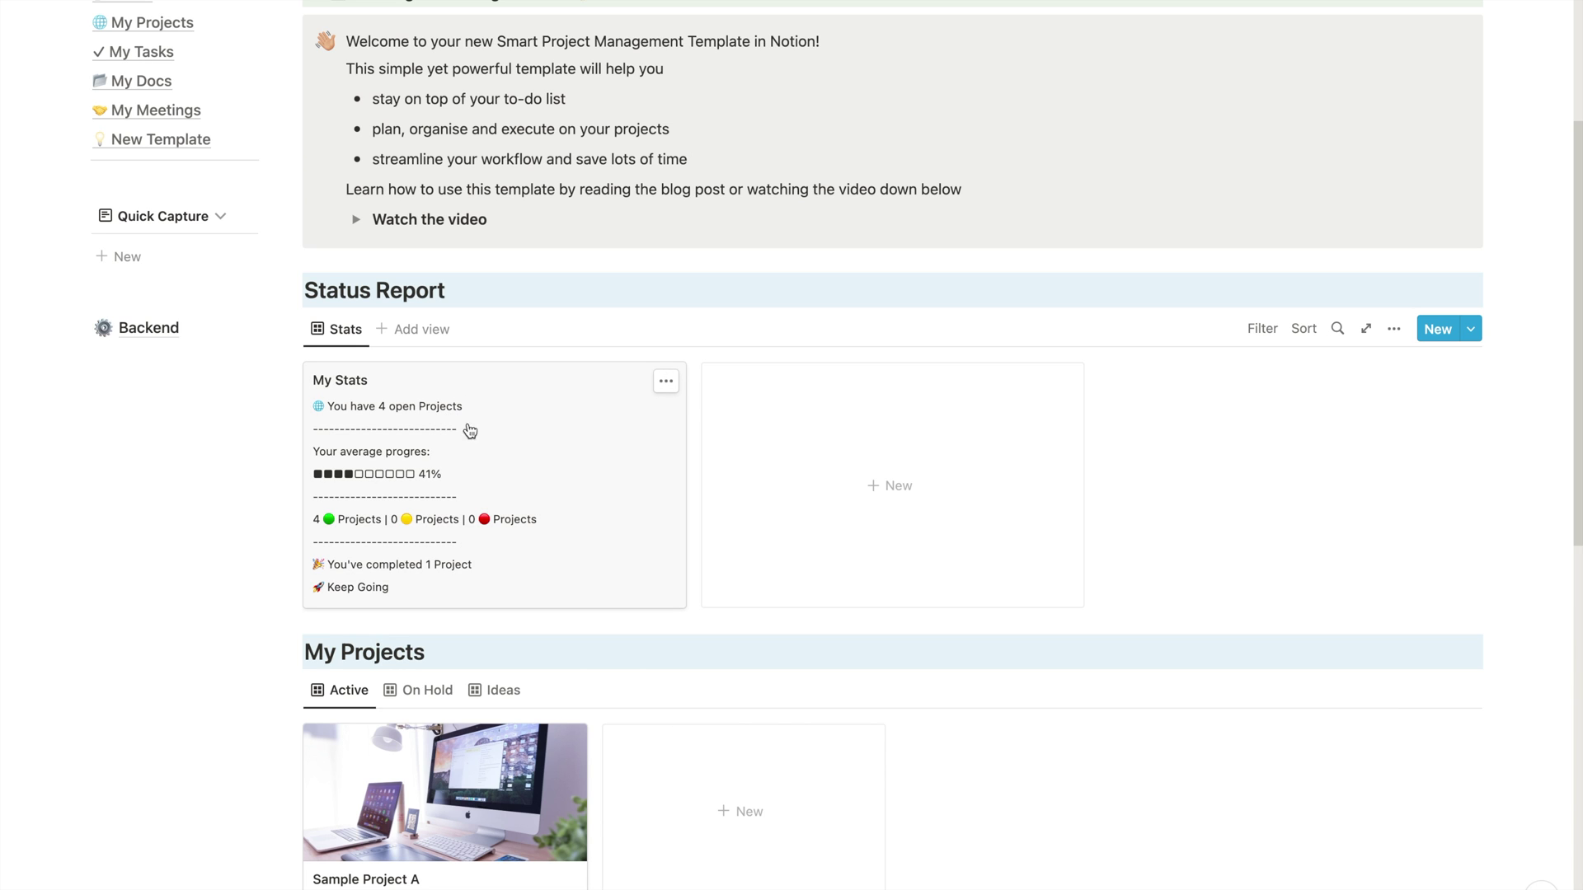
pyautogui.scroll(-2, 404, 492)
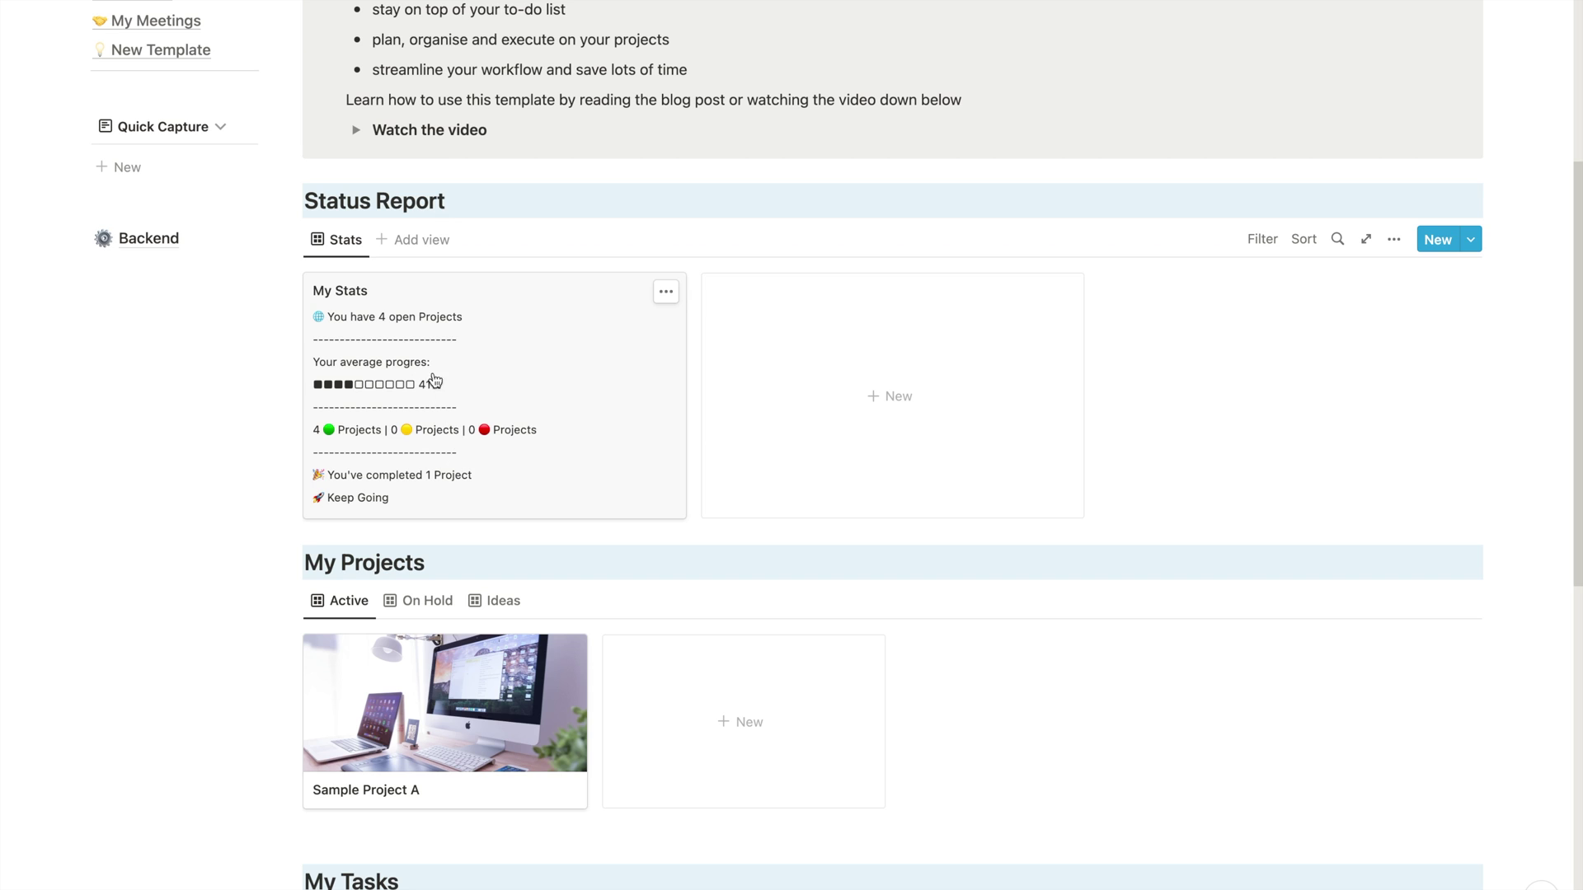
pyautogui.scroll(-1, 454, 412)
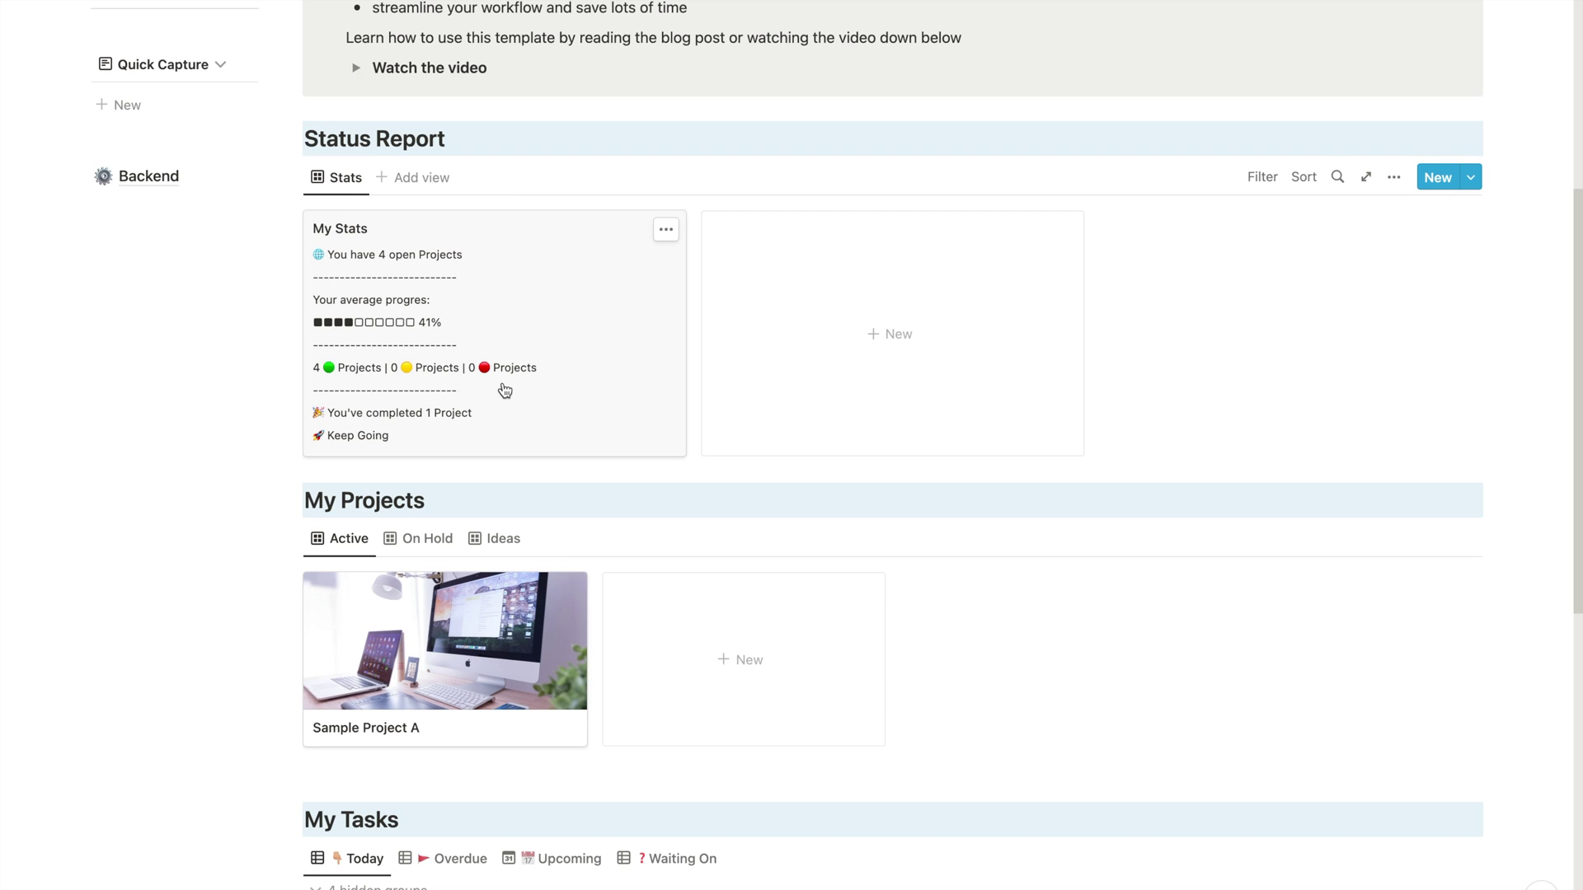
pyautogui.scroll(-1, 504, 390)
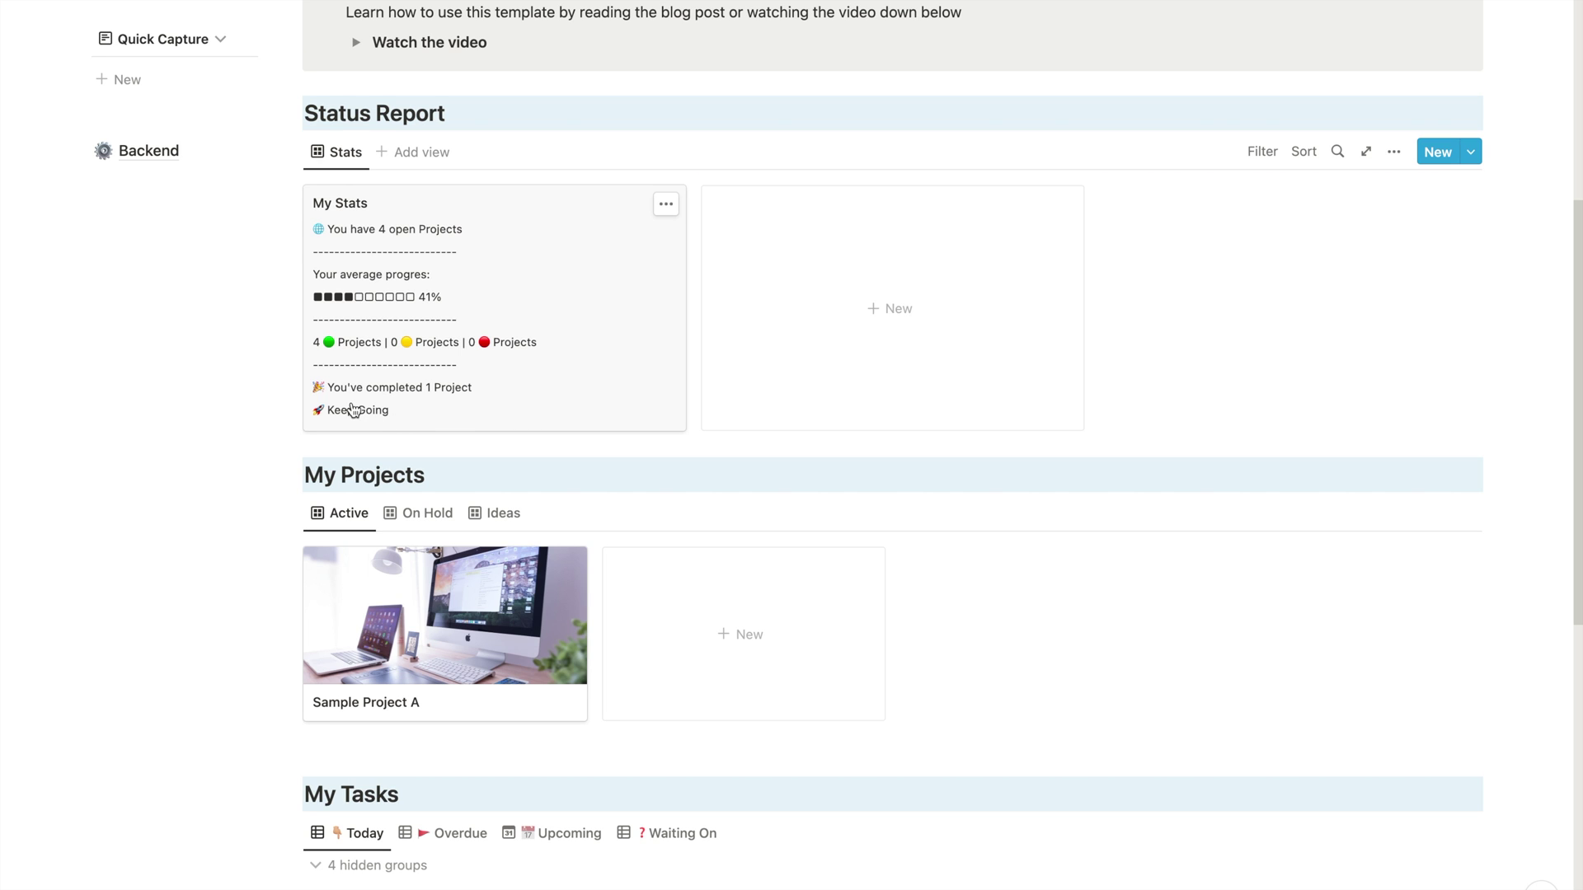
pyautogui.scroll(-5, 297, 416)
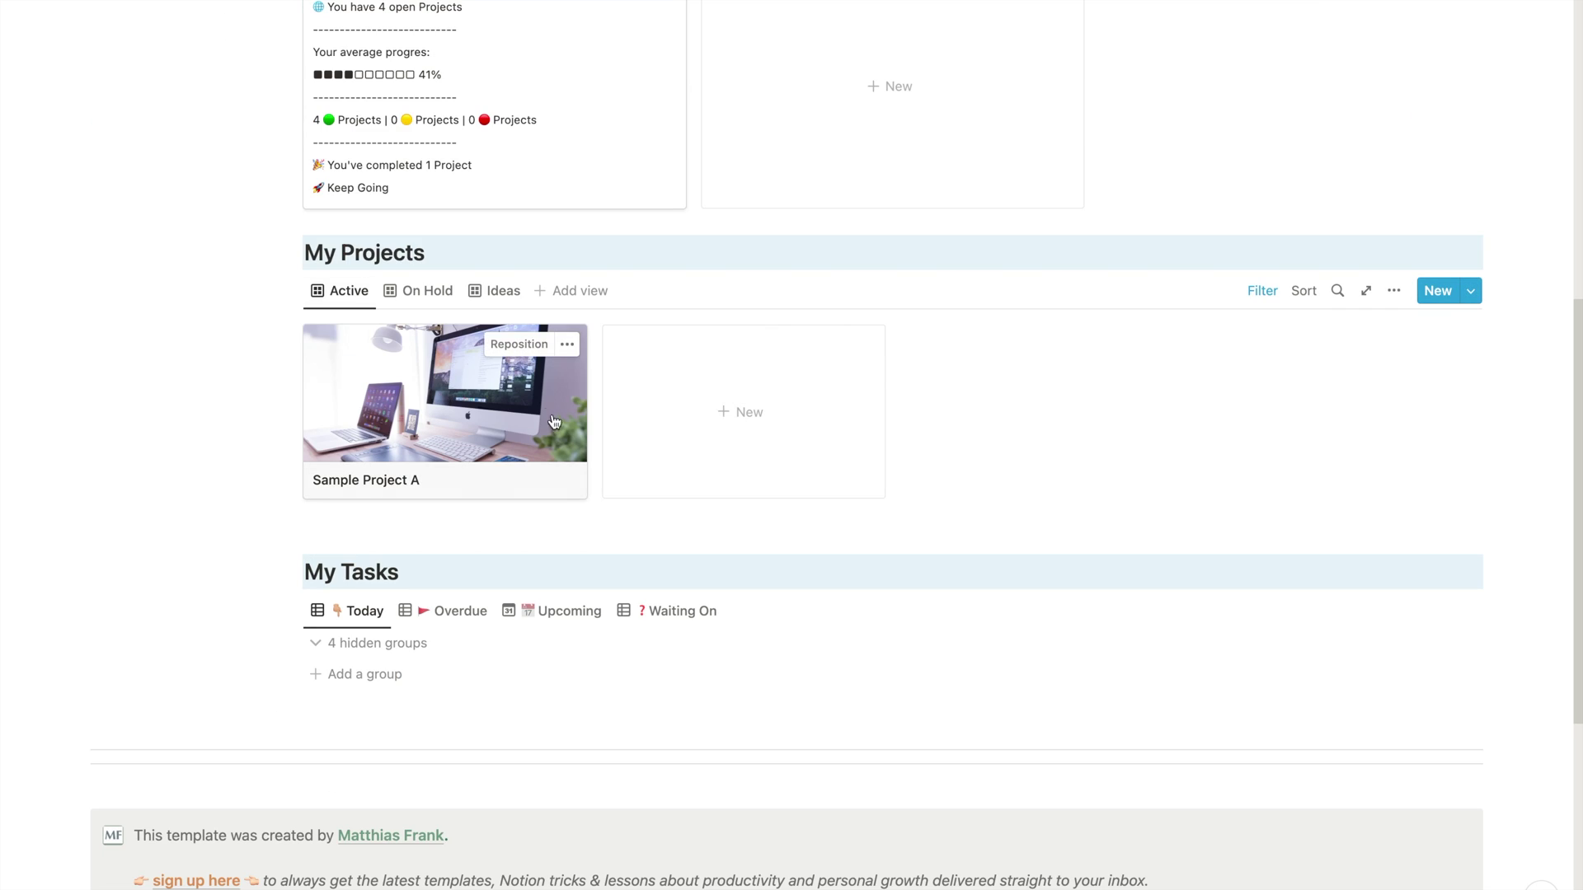
pyautogui.click(426, 310)
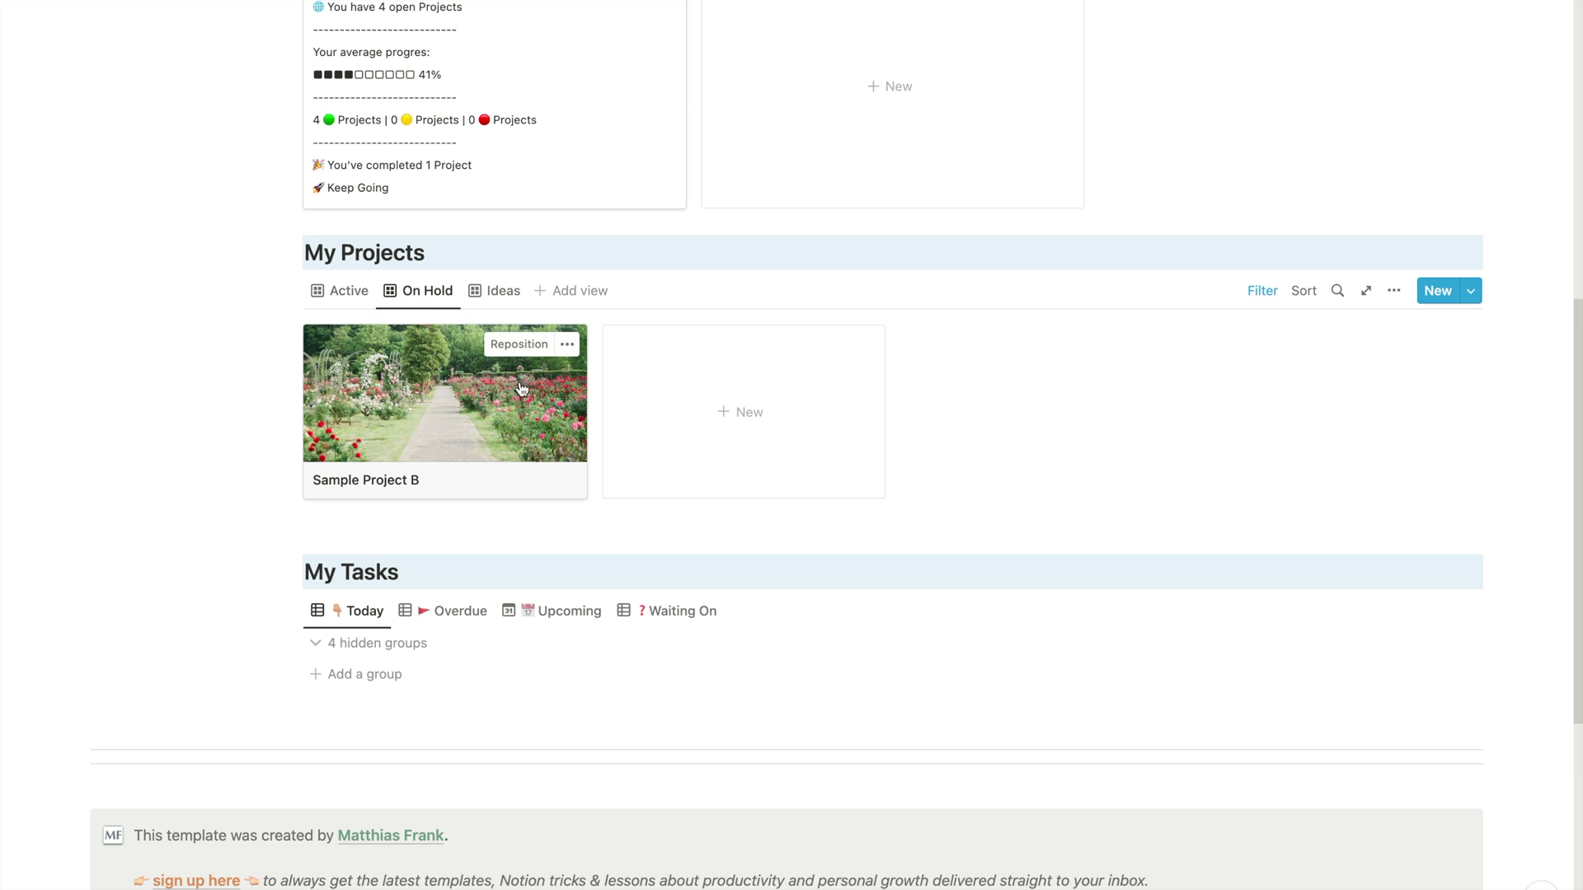
pyautogui.click(497, 304)
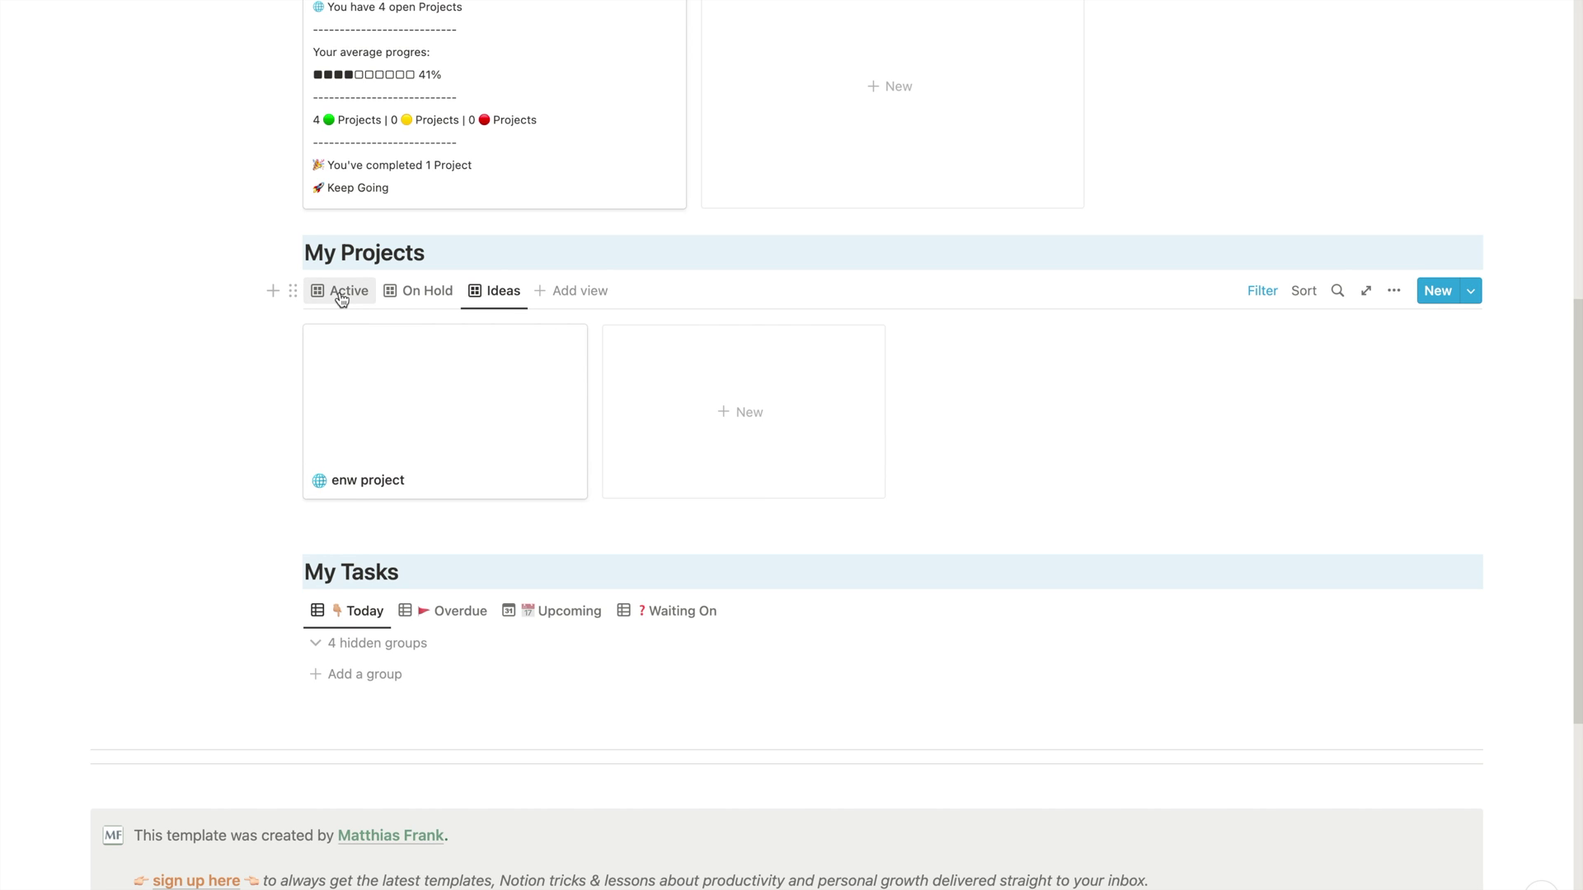
pyautogui.click(342, 297)
pyautogui.scroll(-3, 396, 511)
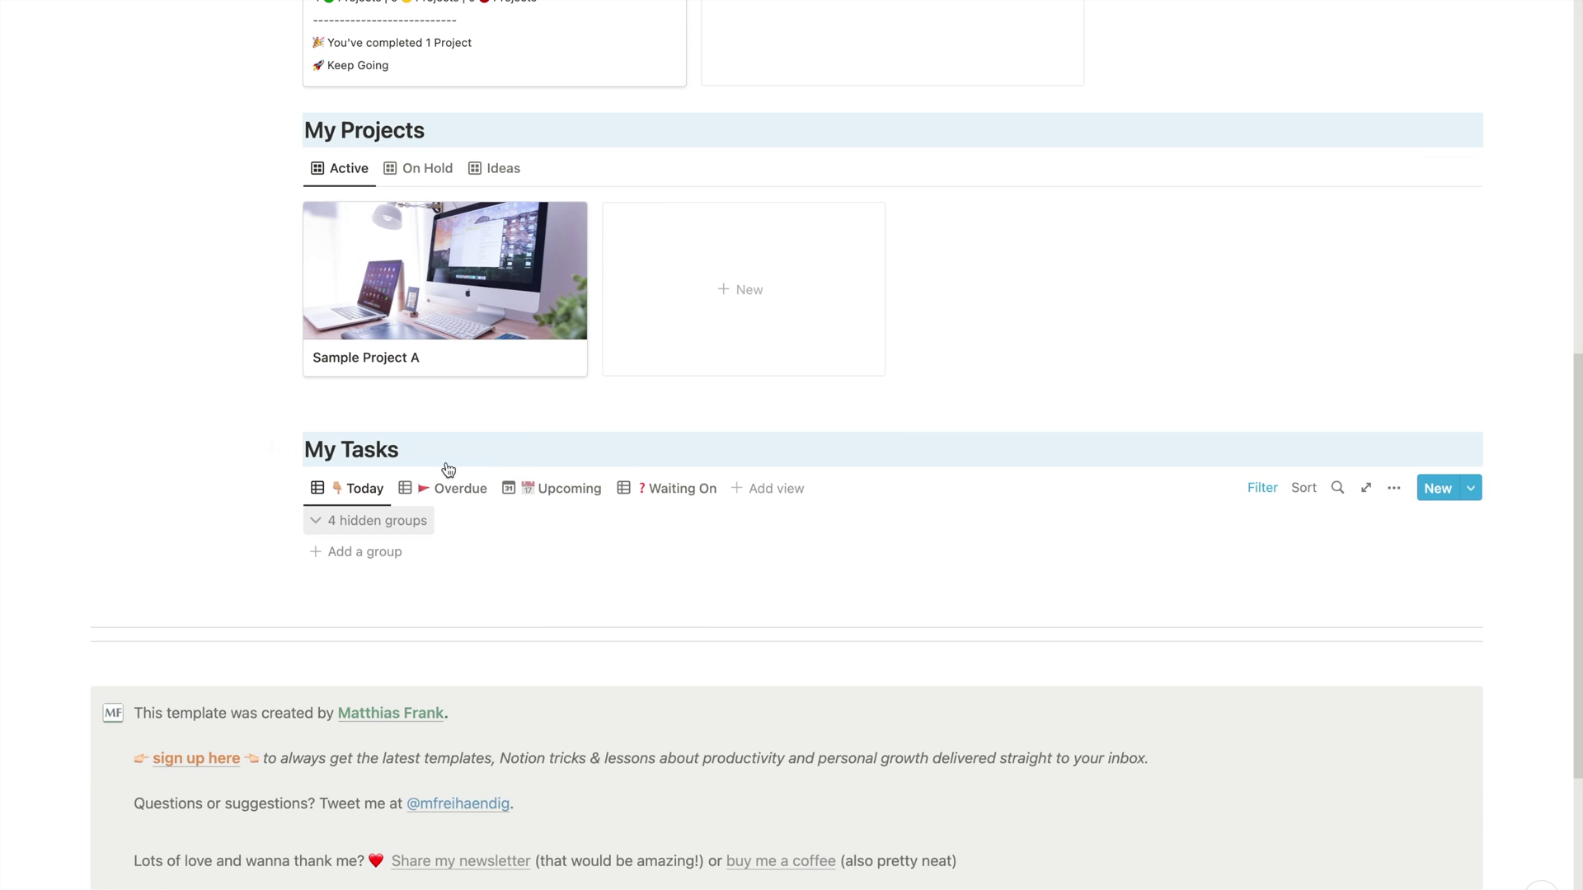
pyautogui.click(480, 500)
# View upcoming tasks on the My Tasks calendar on the Home dashboard
pyautogui.click(537, 495)
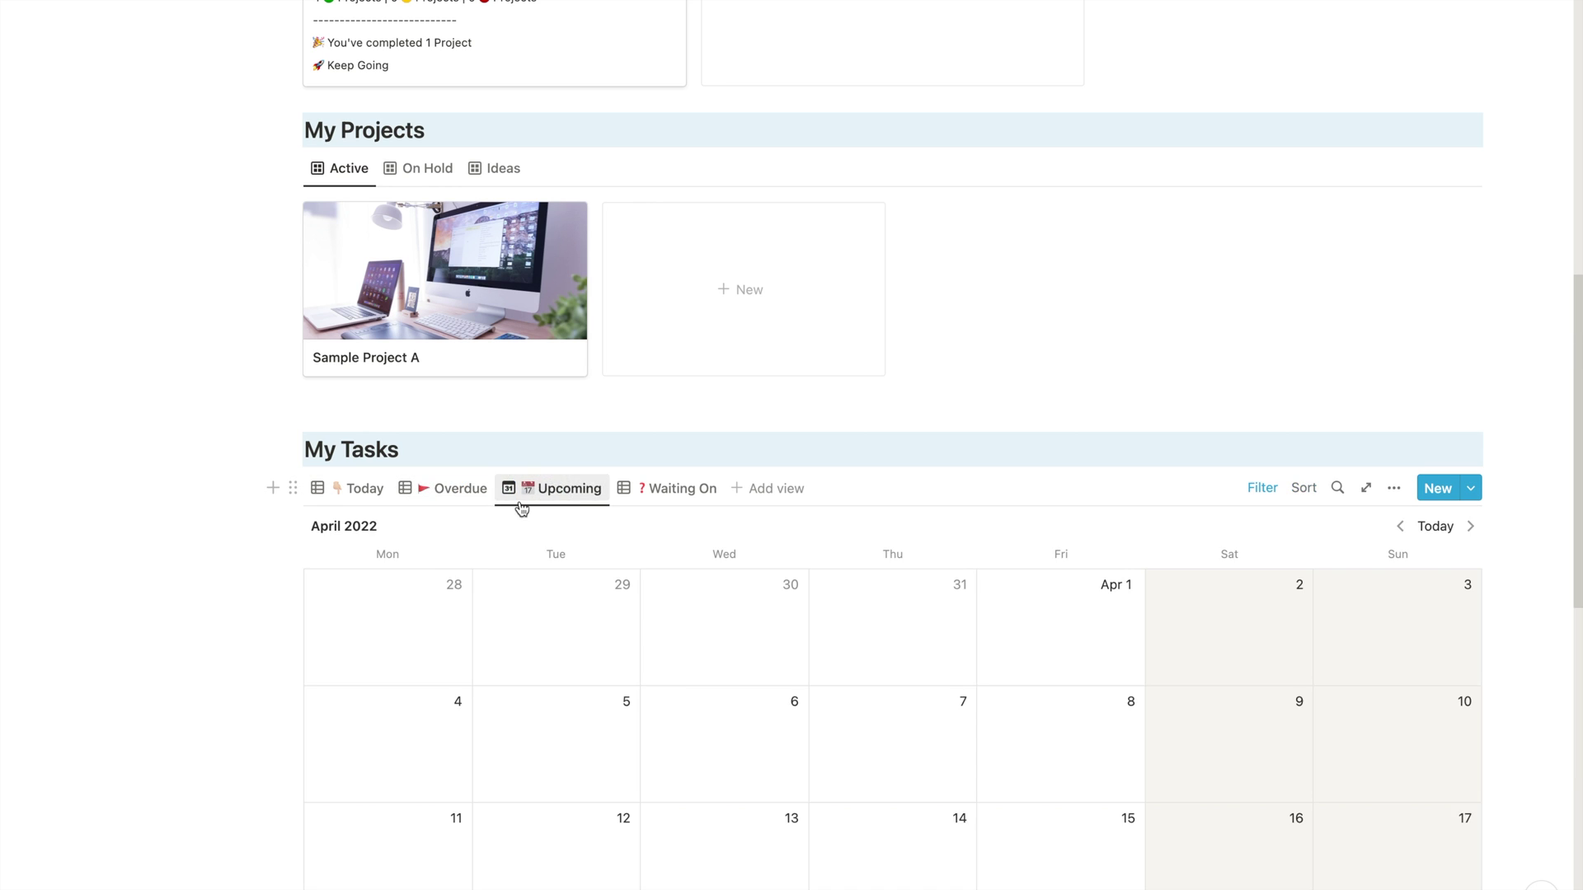
pyautogui.scroll(-6, 330, 505)
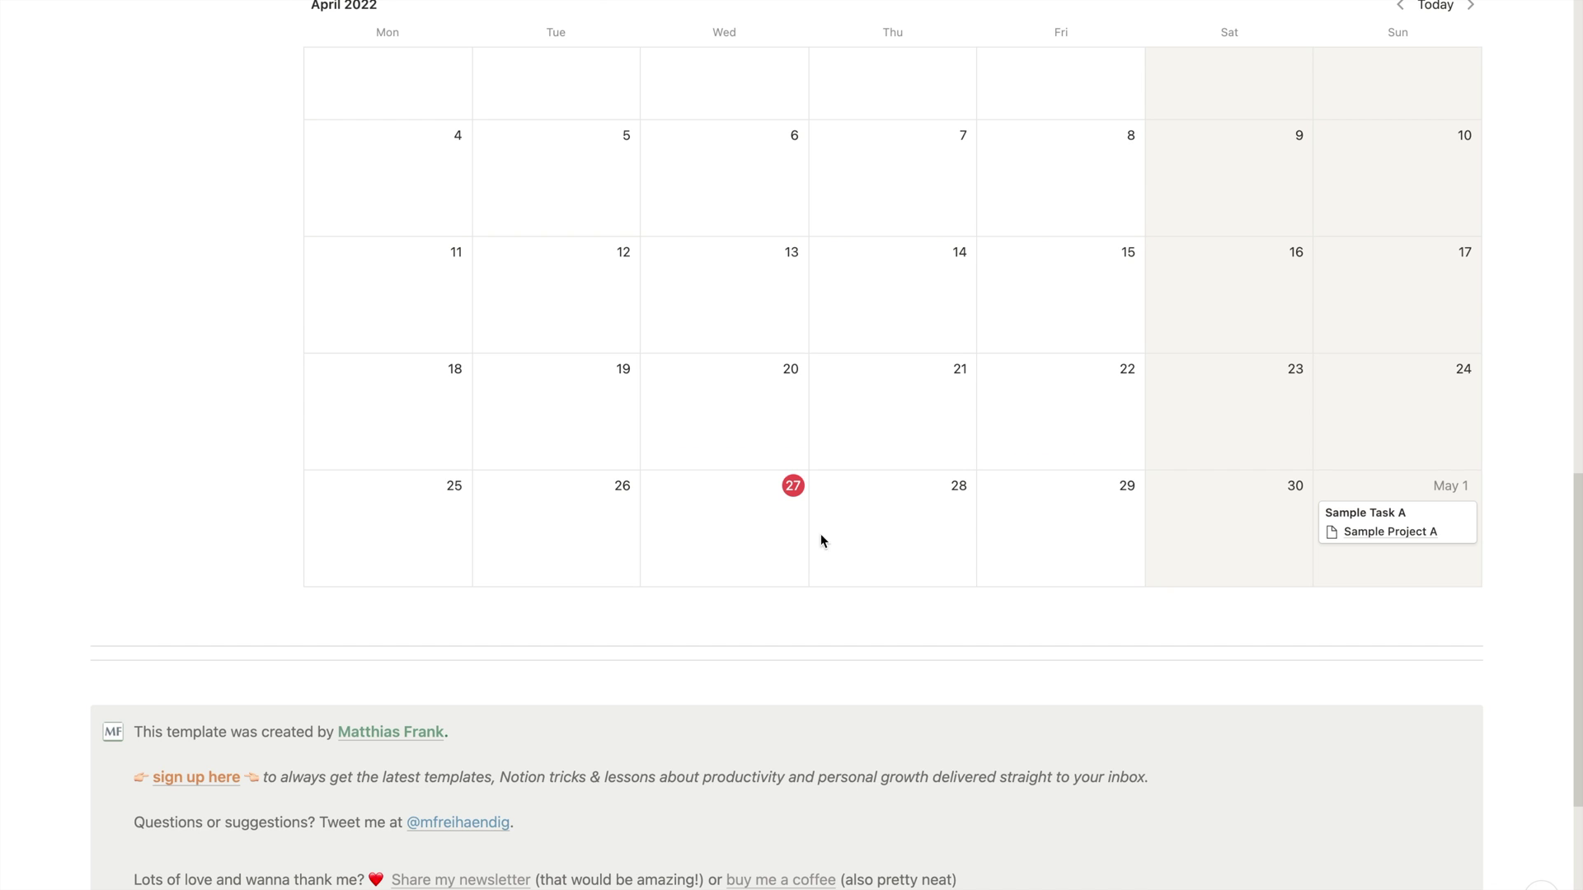
pyautogui.scroll(2, 1056, 565)
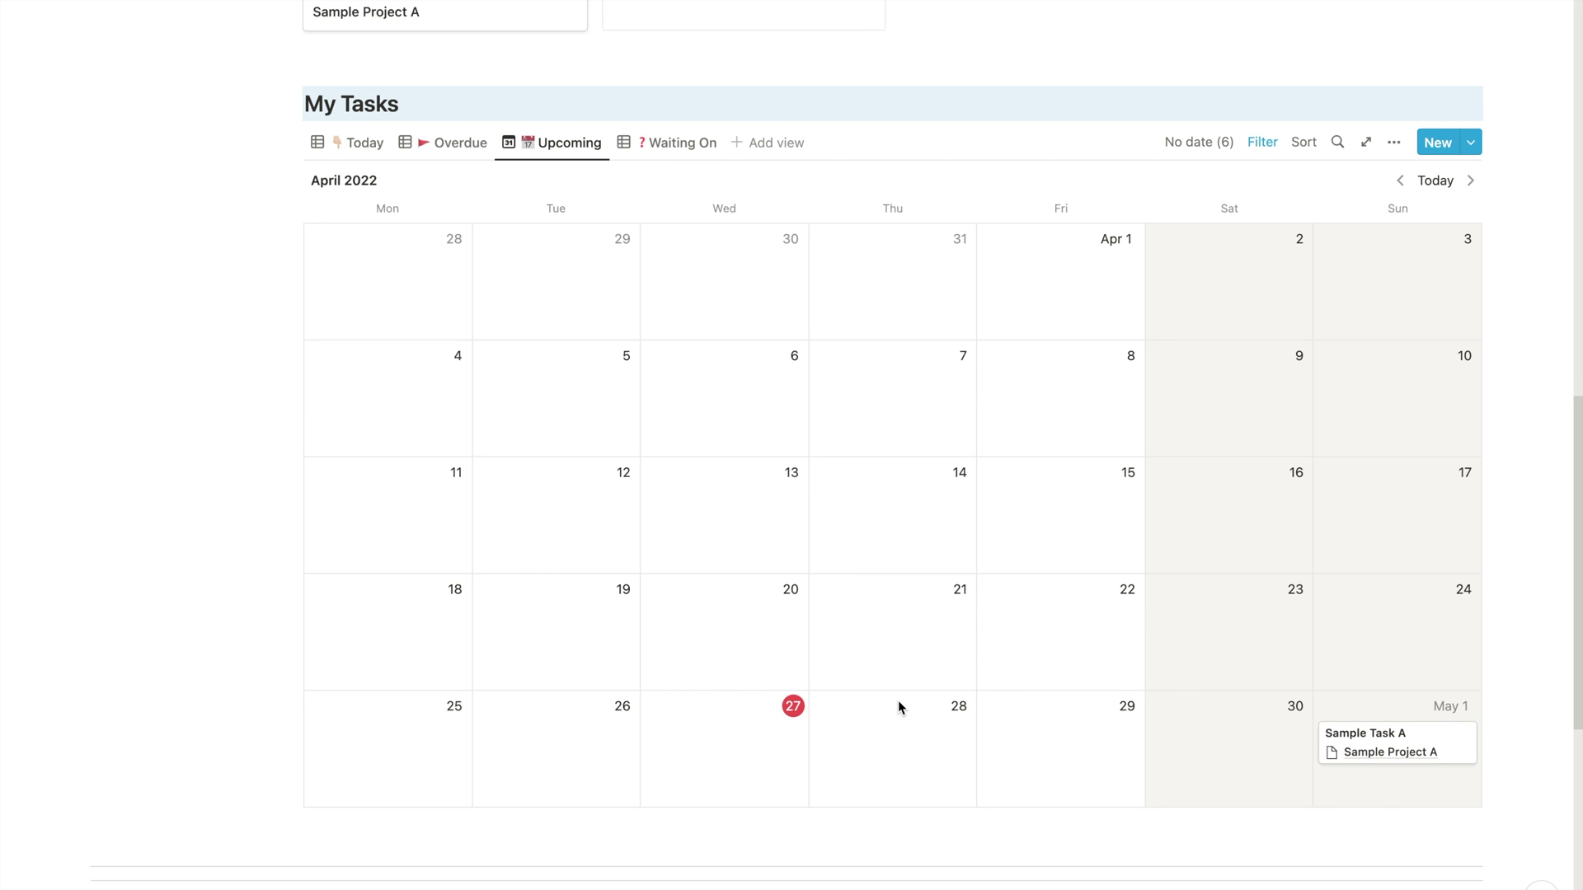
pyautogui.scroll(1, 898, 706)
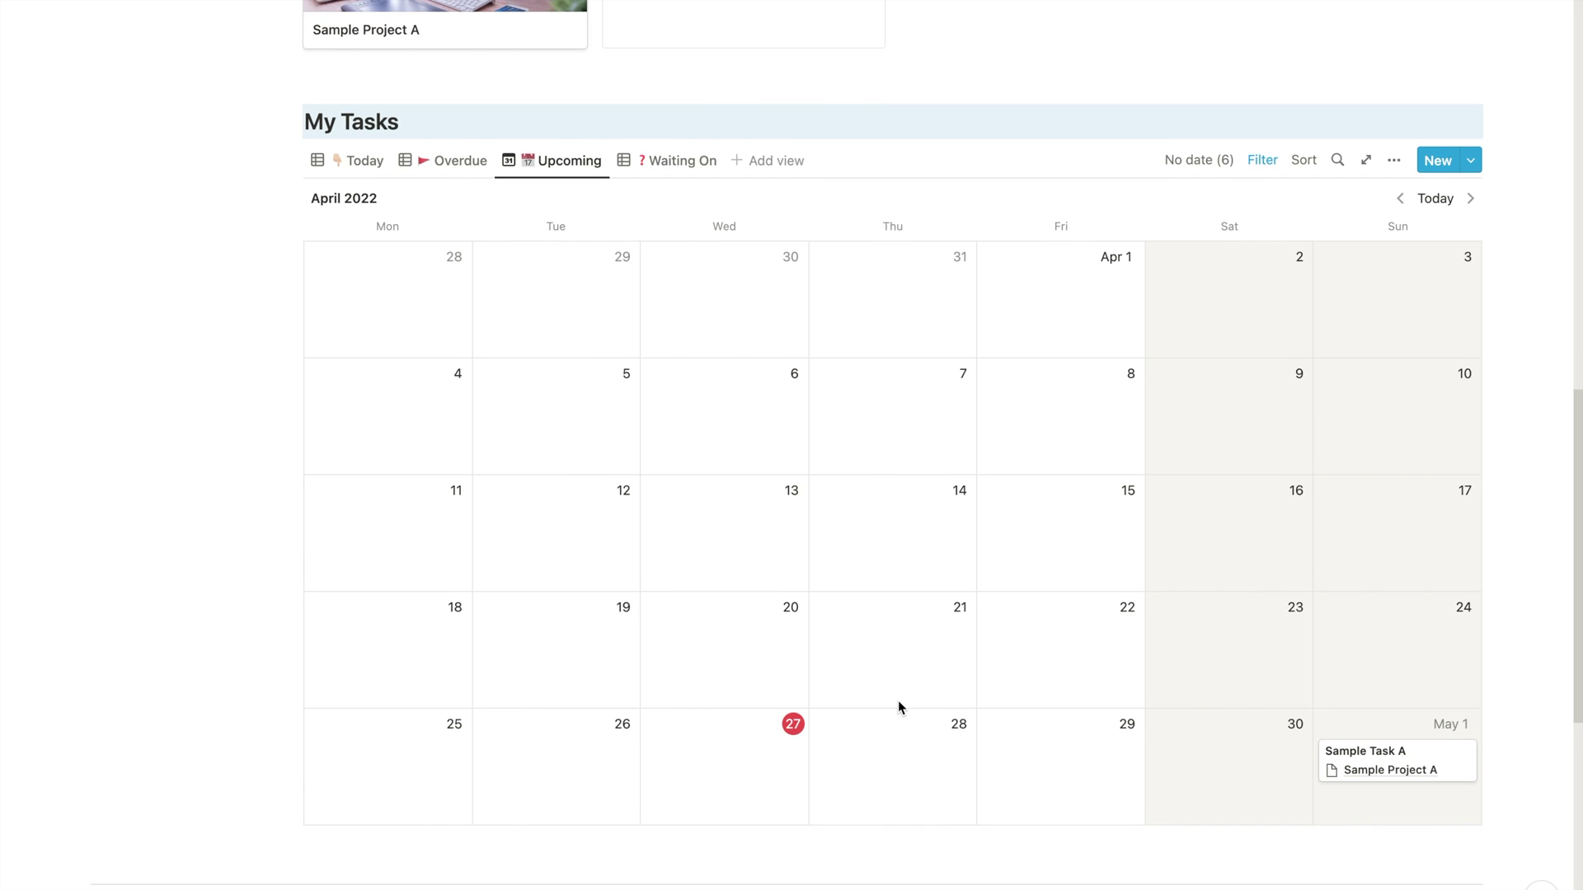
pyautogui.scroll(5, 880, 699)
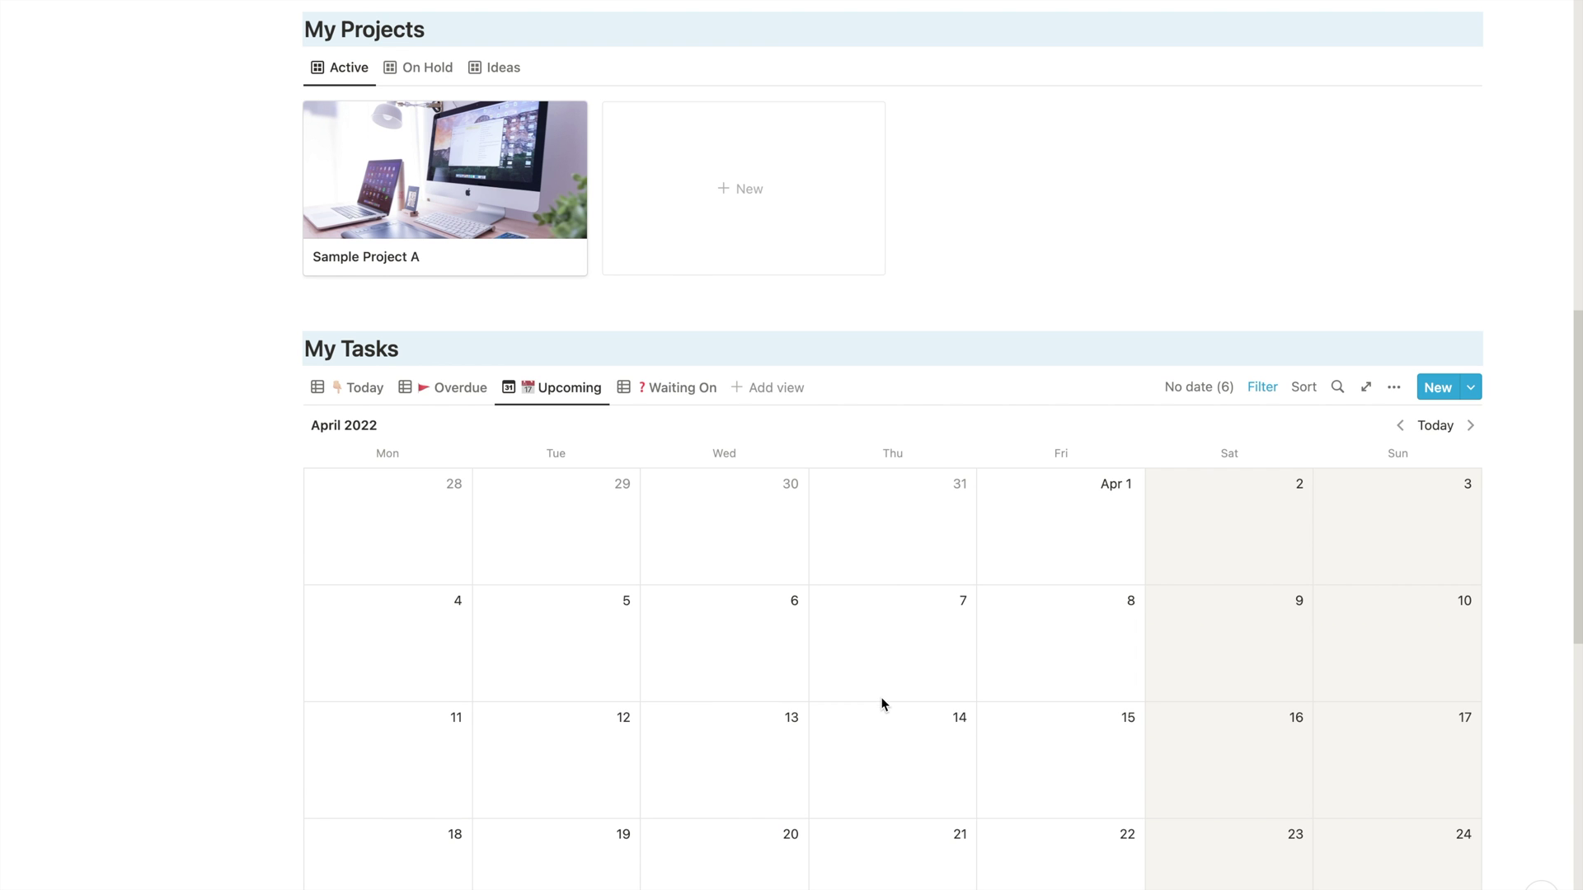
# Switch My Tasks from Waiting On back to Today, then go to My Projects
pyautogui.click(657, 402)
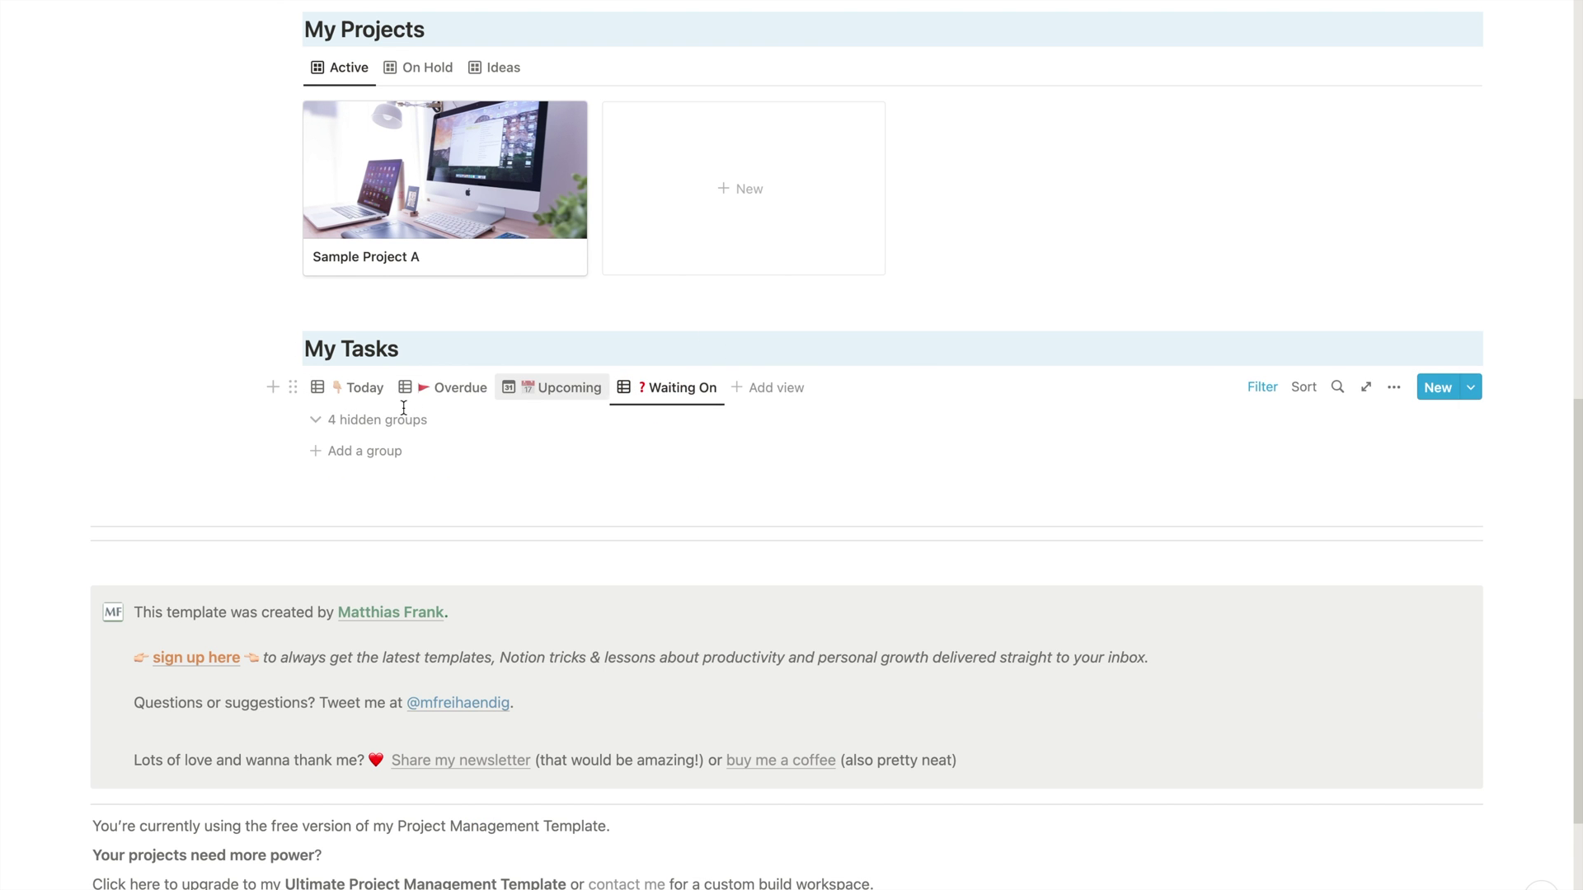
pyautogui.click(368, 392)
pyautogui.scroll(10, 417, 442)
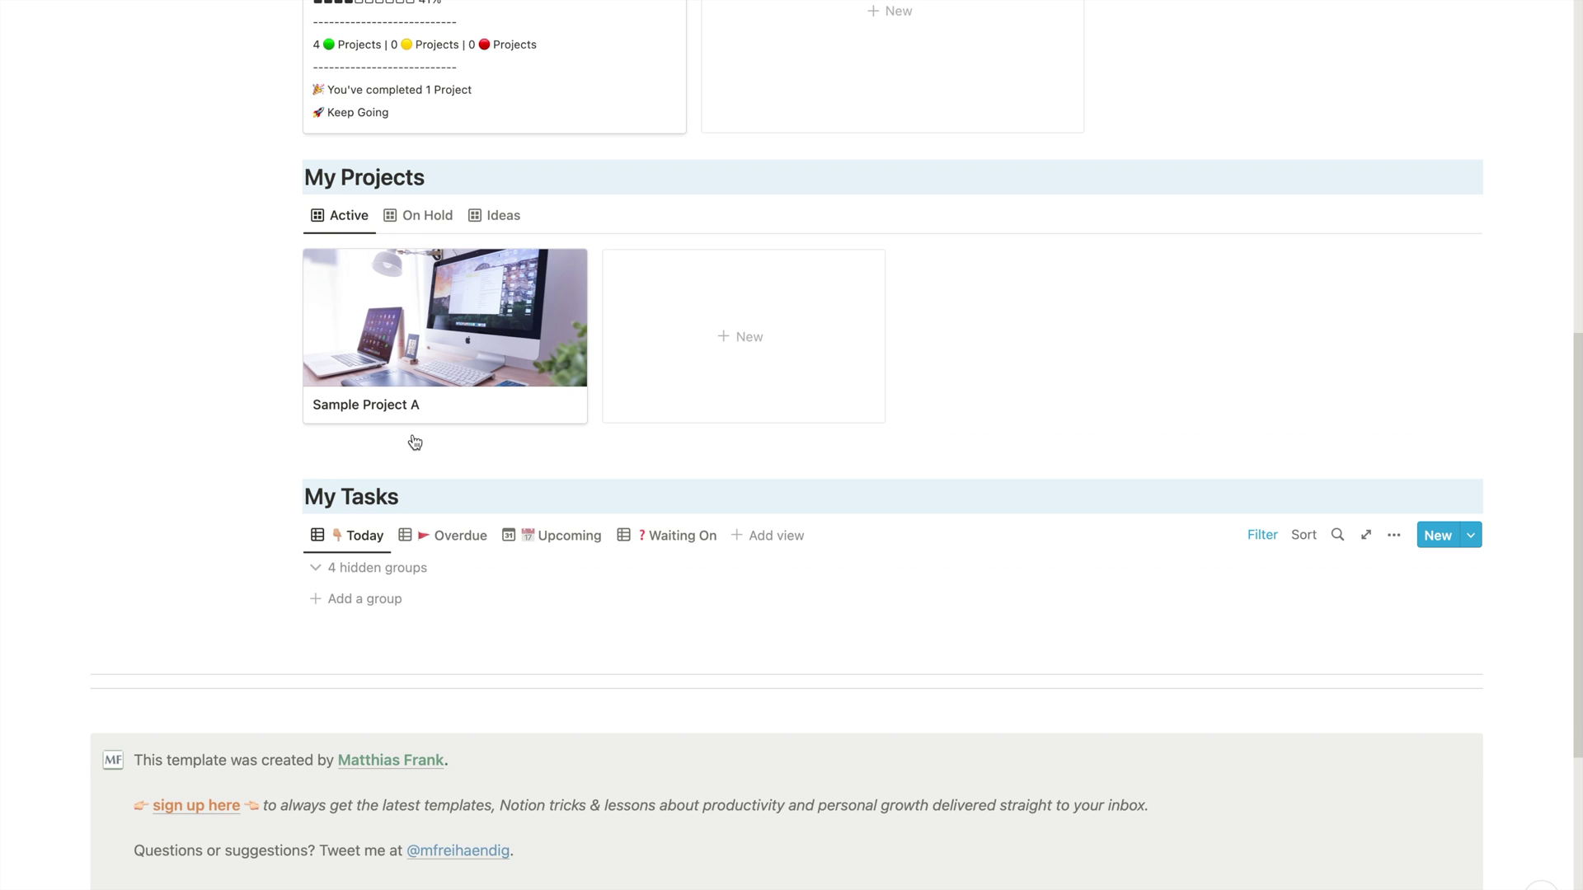
pyautogui.scroll(3, 417, 442)
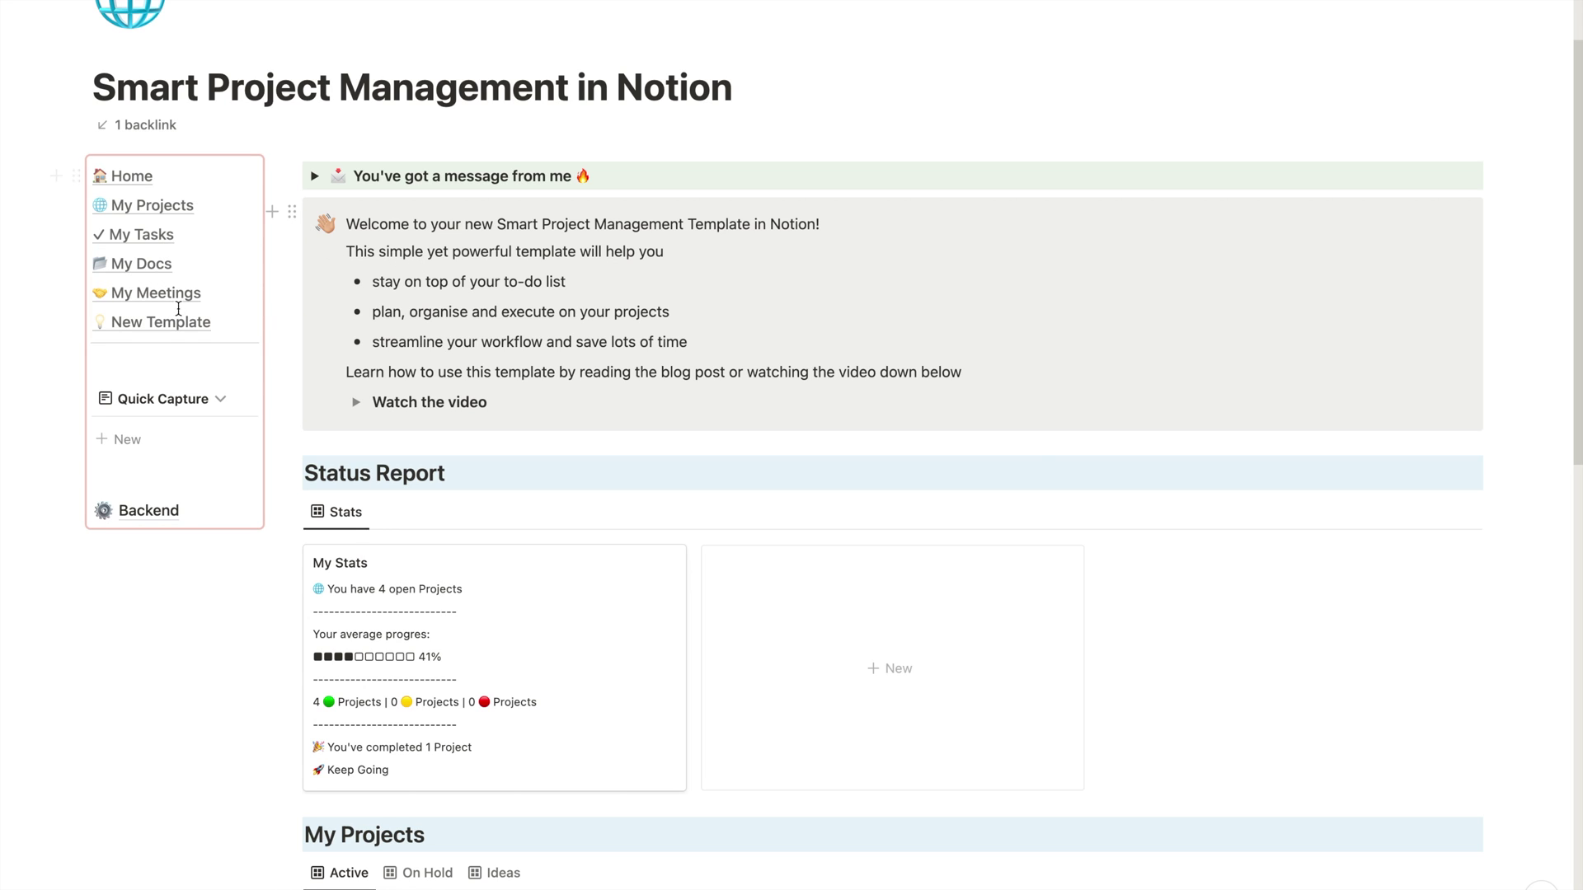
pyautogui.click(177, 208)
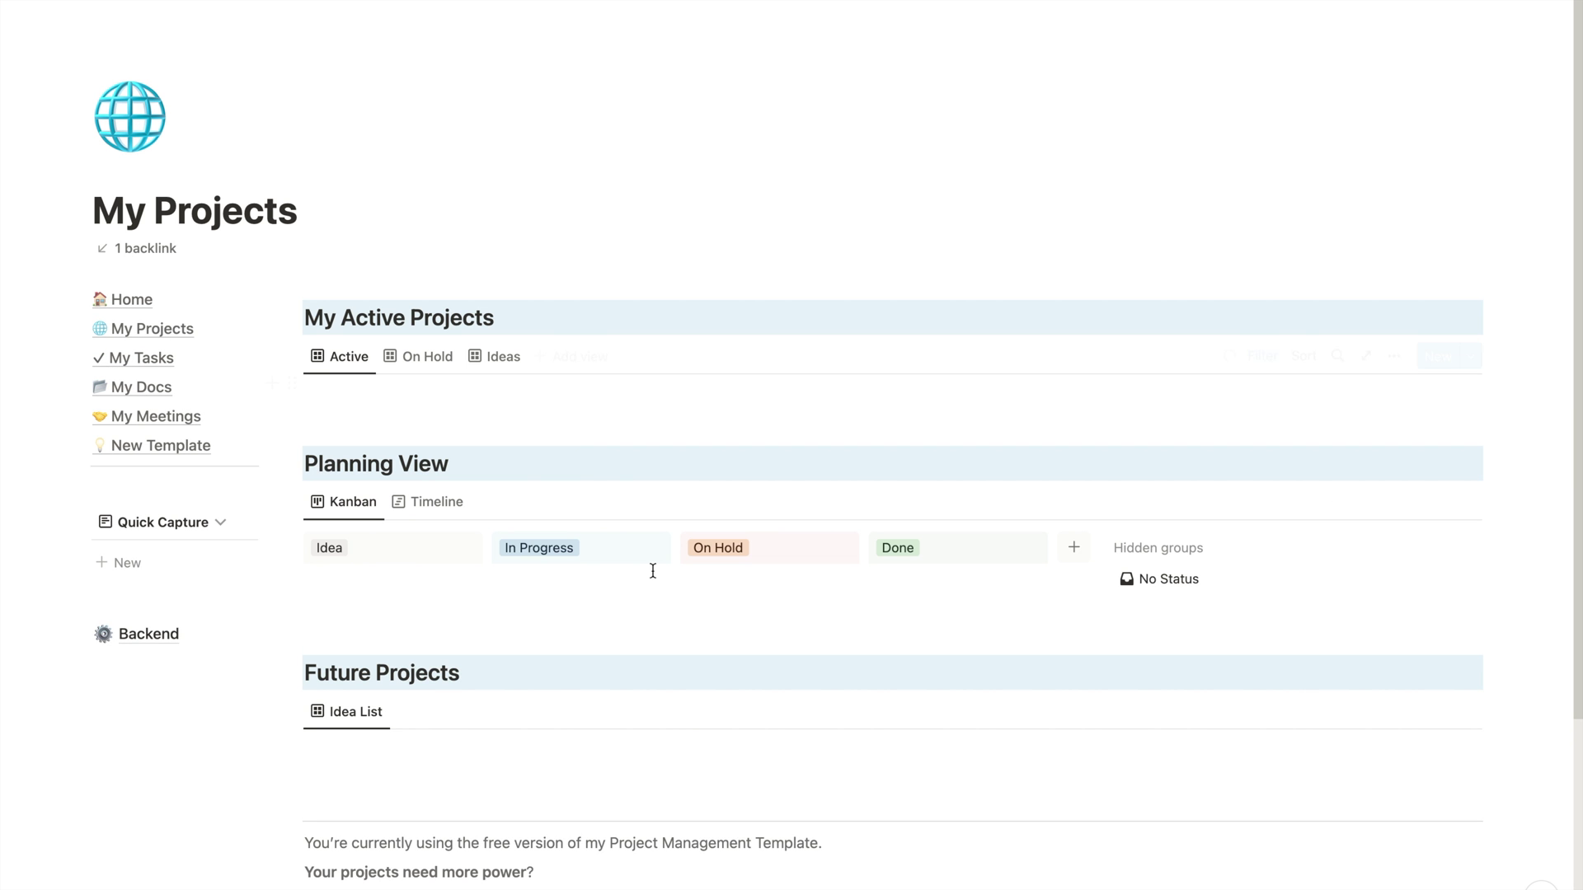
# Drag enw project to In Progress, and Sample Project A to On Hold and back to In Progress
pyautogui.scroll(-5, 444, 574)
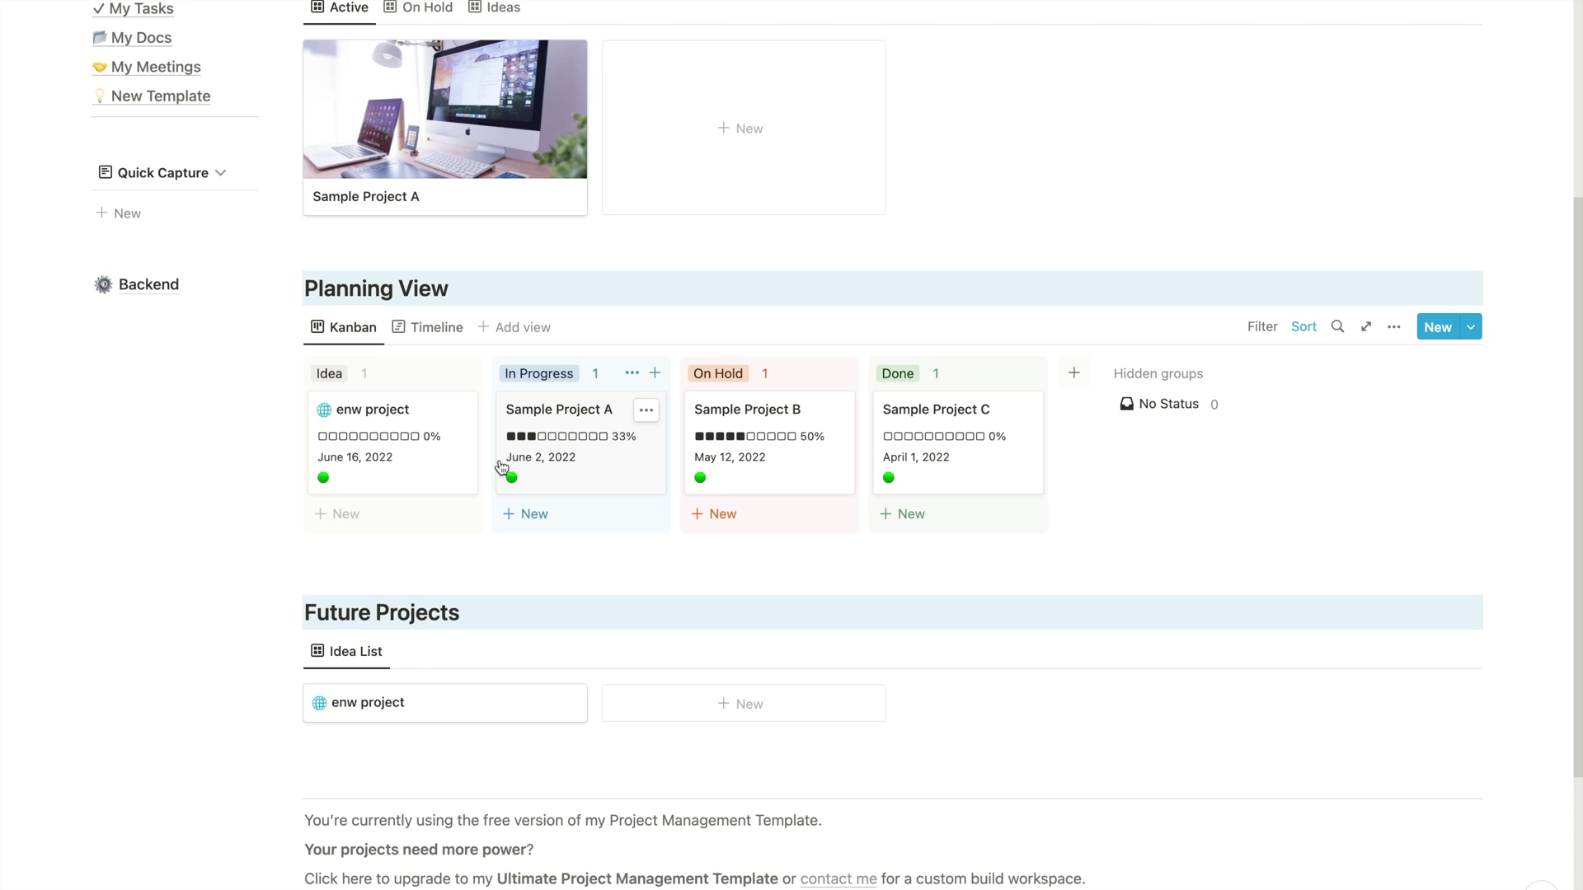
pyautogui.scroll(-3, 488, 466)
pyautogui.scroll(2, 477, 409)
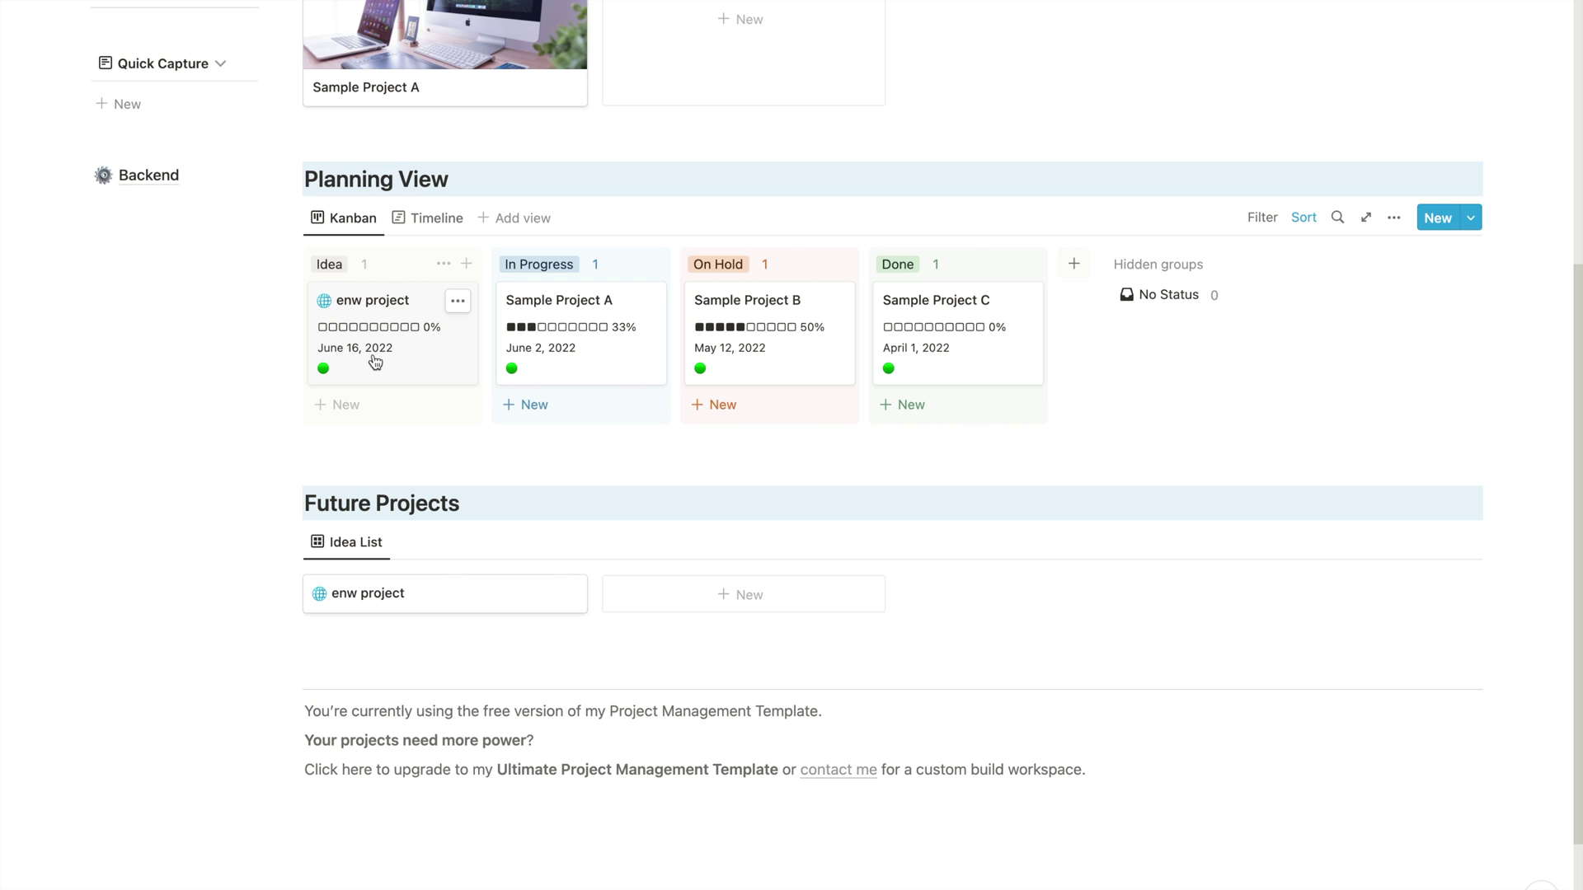
pyautogui.moveTo(389, 303); pyautogui.dragTo(581, 268)
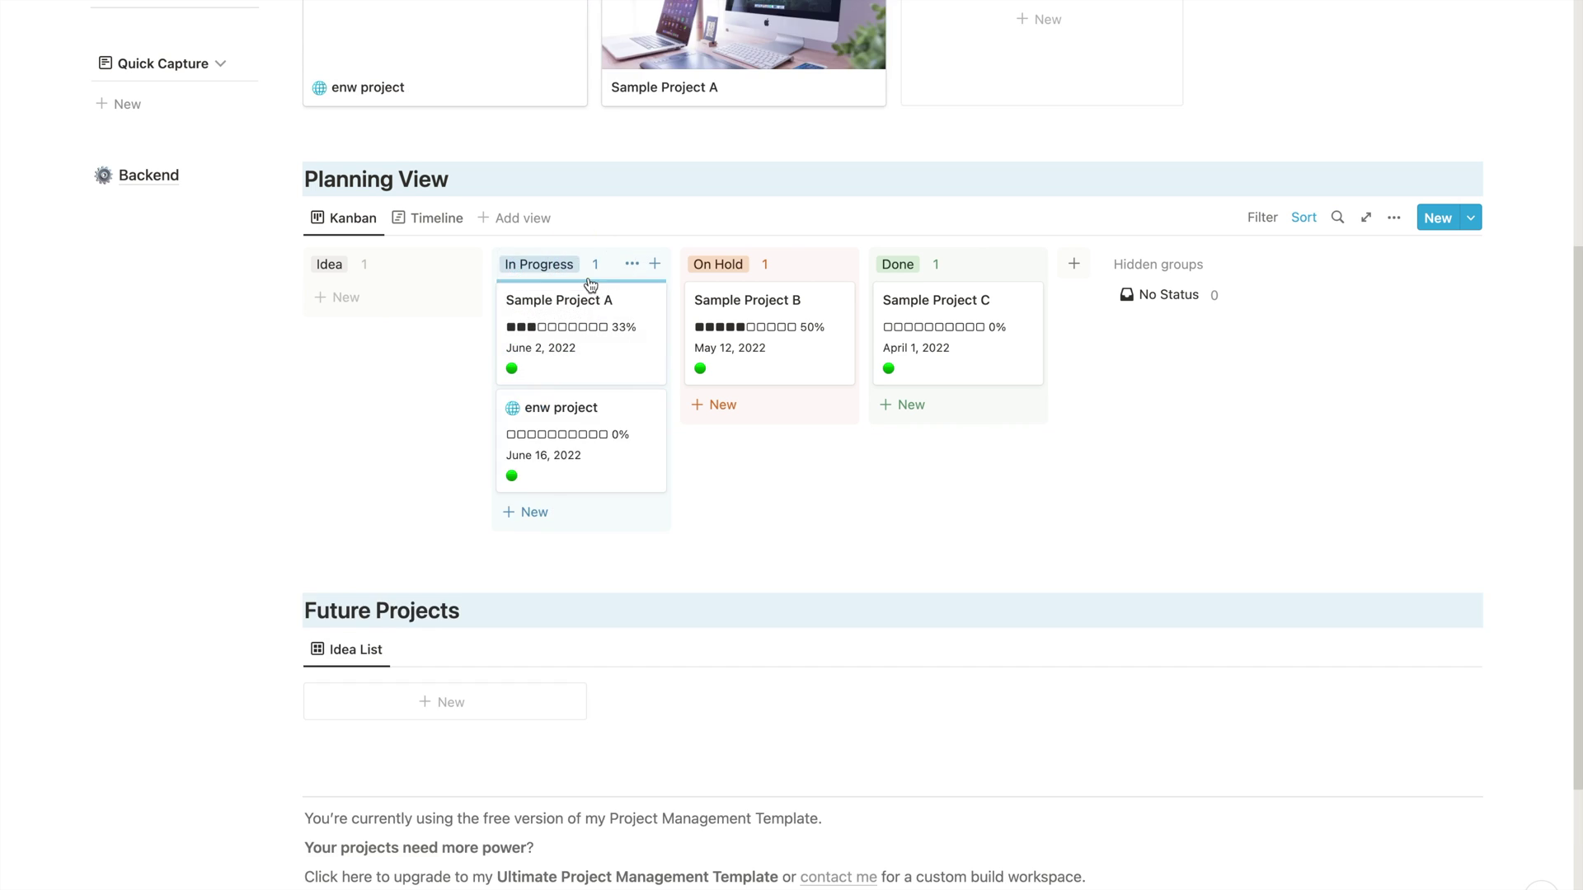
pyautogui.scroll(2, 610, 363)
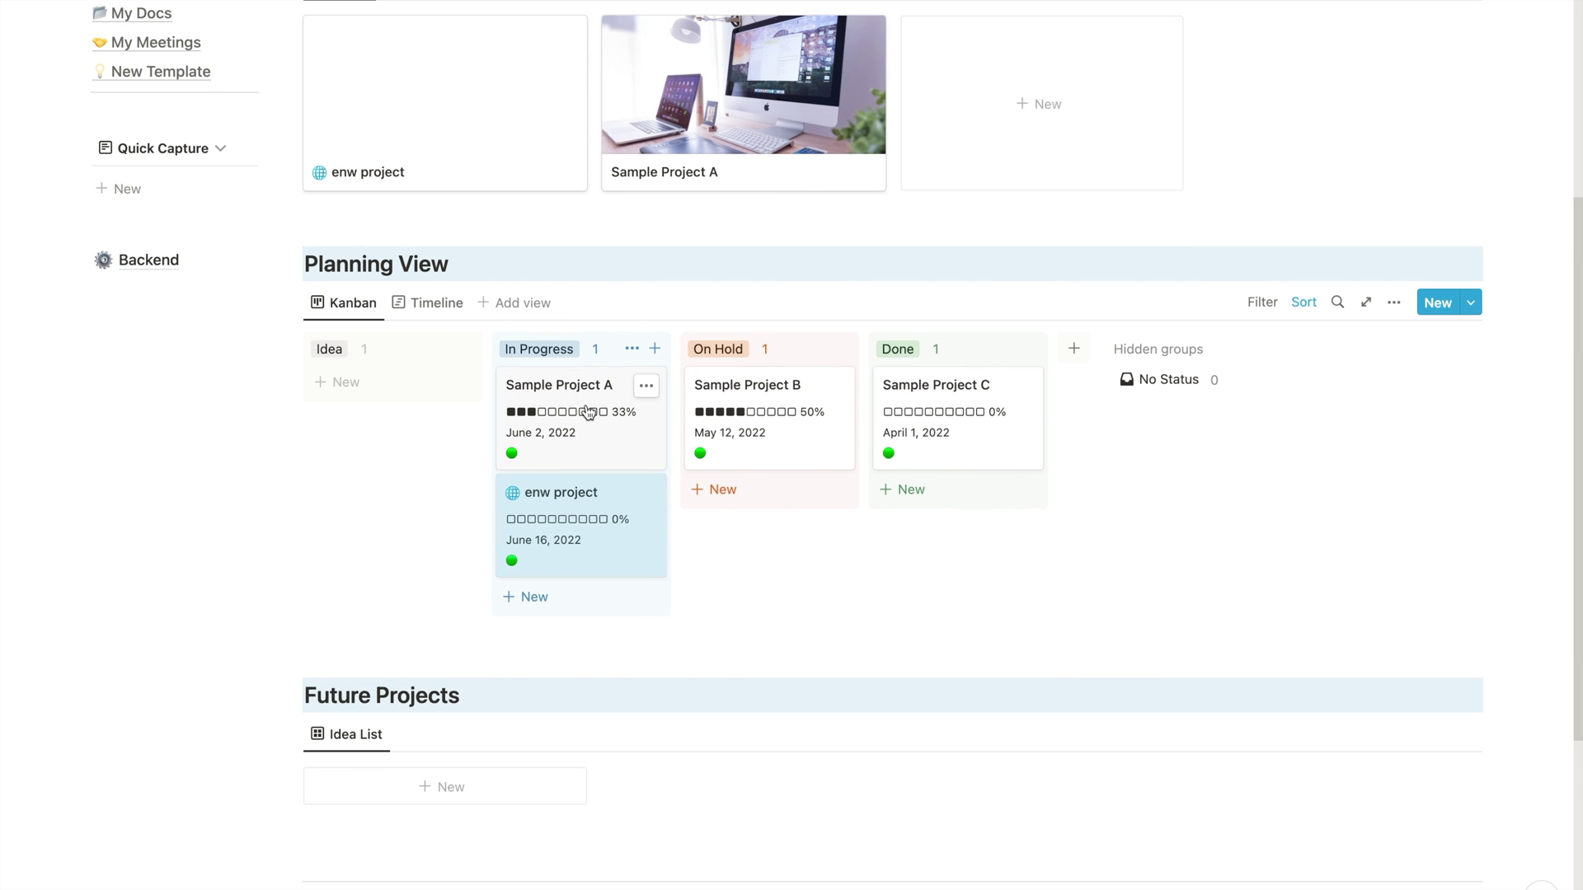
pyautogui.moveTo(630, 386); pyautogui.dragTo(758, 502)
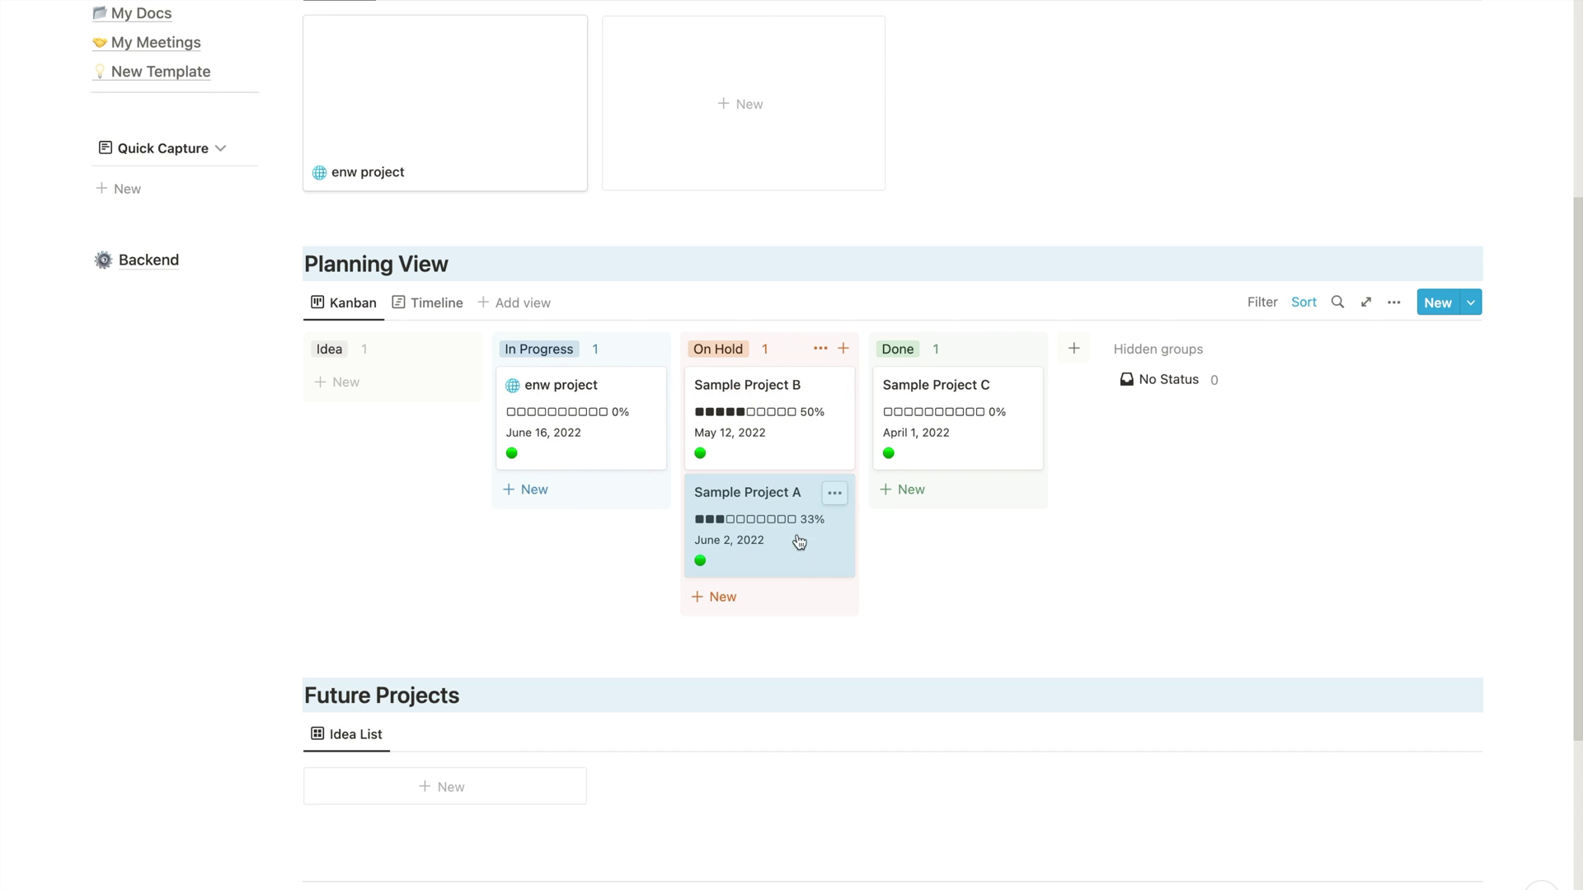
pyautogui.moveTo(695, 478); pyautogui.dragTo(387, 389)
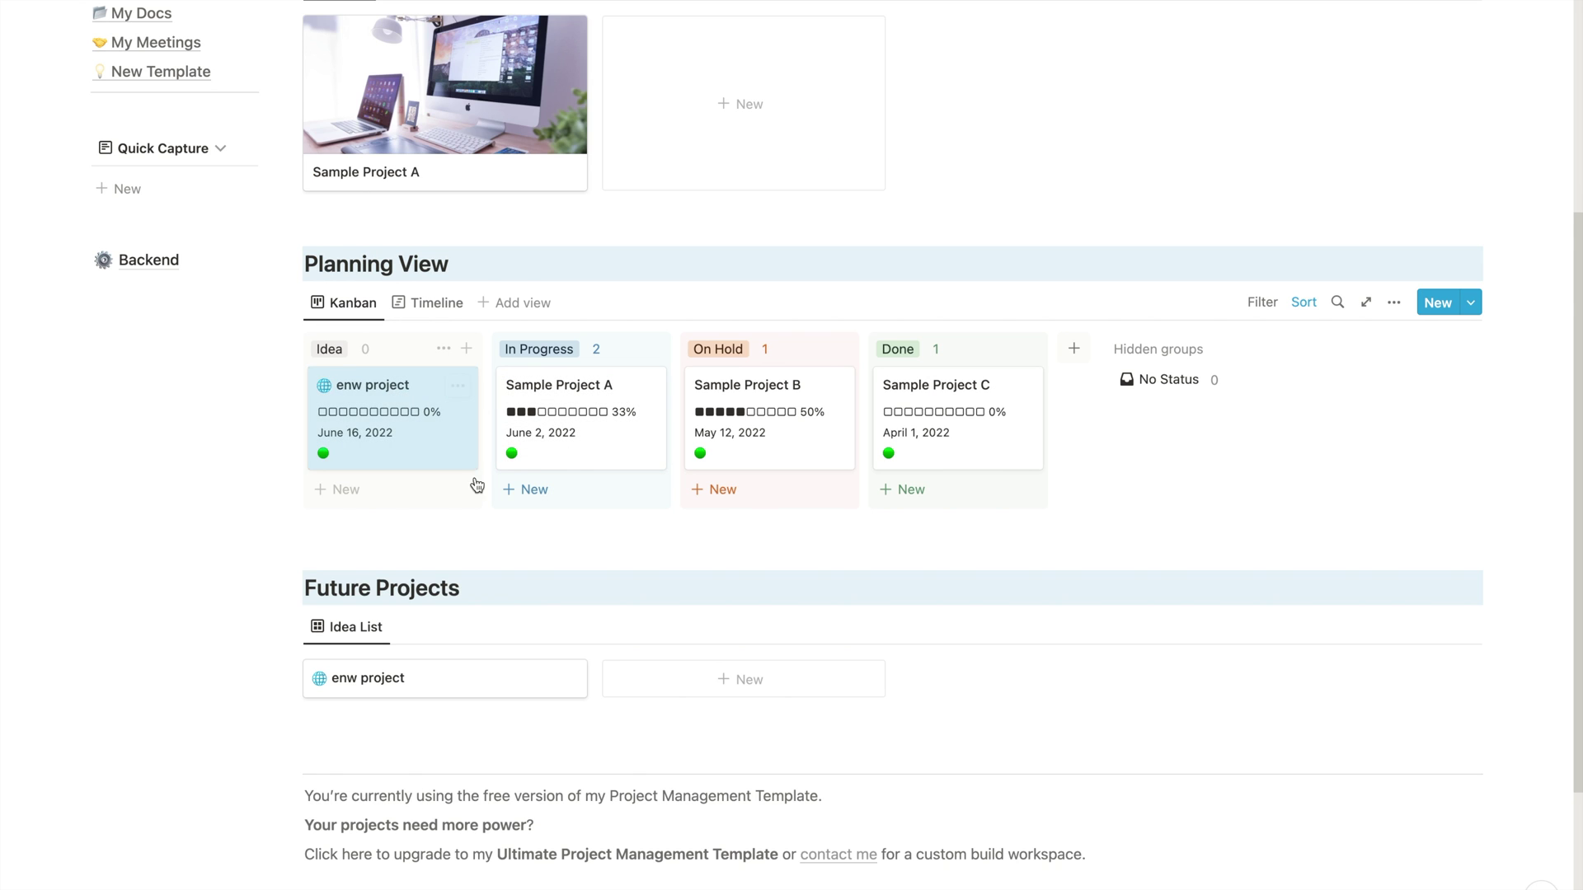
pyautogui.scroll(-3, 487, 486)
pyautogui.scroll(6, 657, 497)
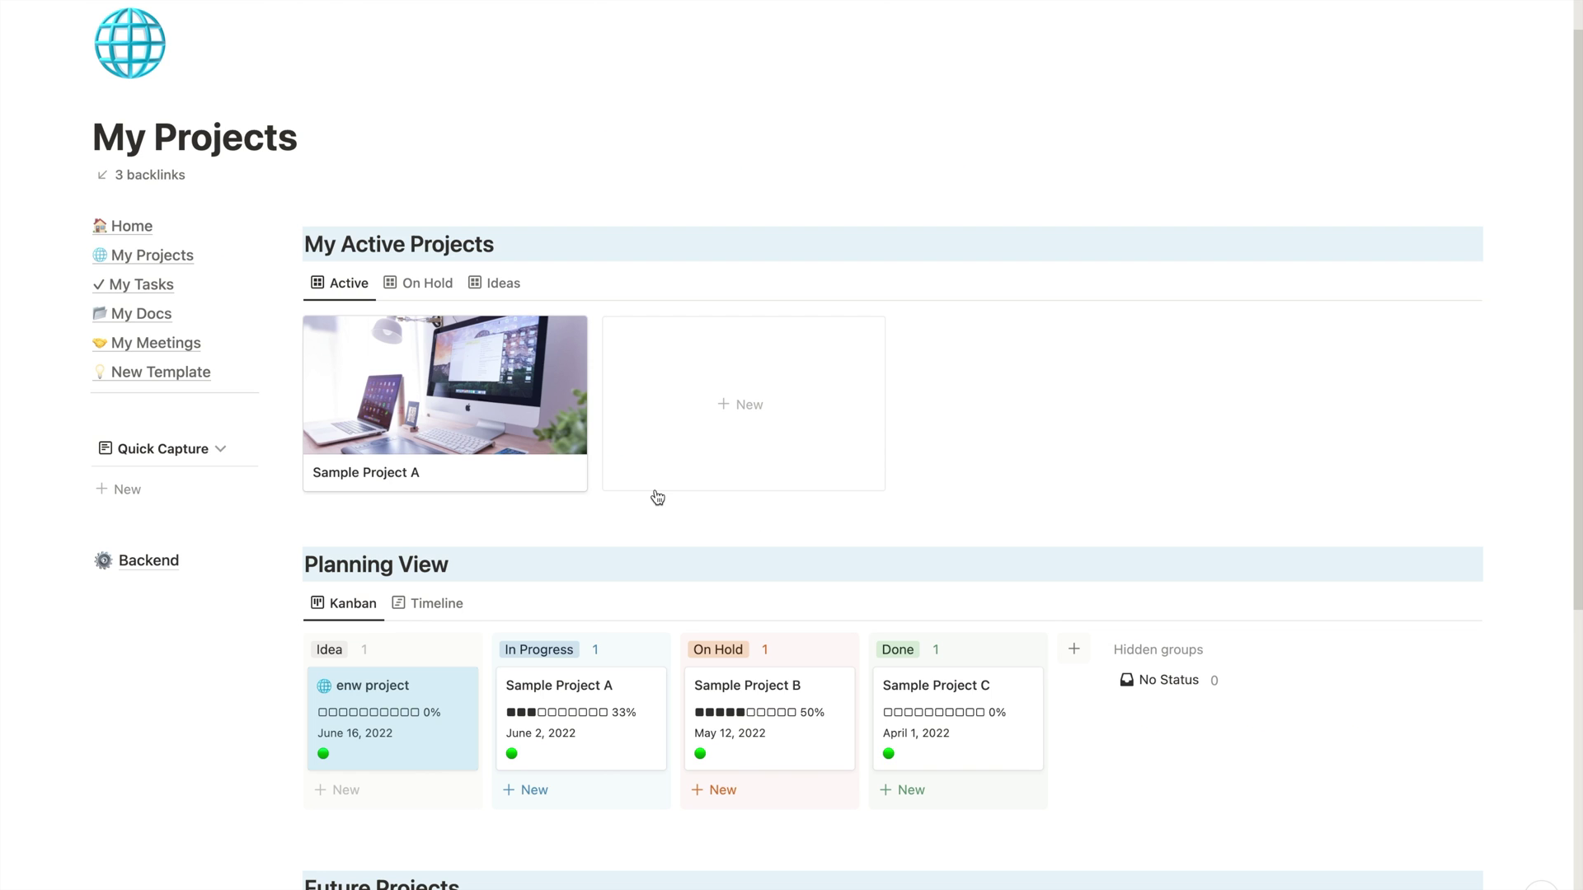
# On My Tasks, quick-capture a task titled 'New Task that I just thought of'
pyautogui.click(153, 288)
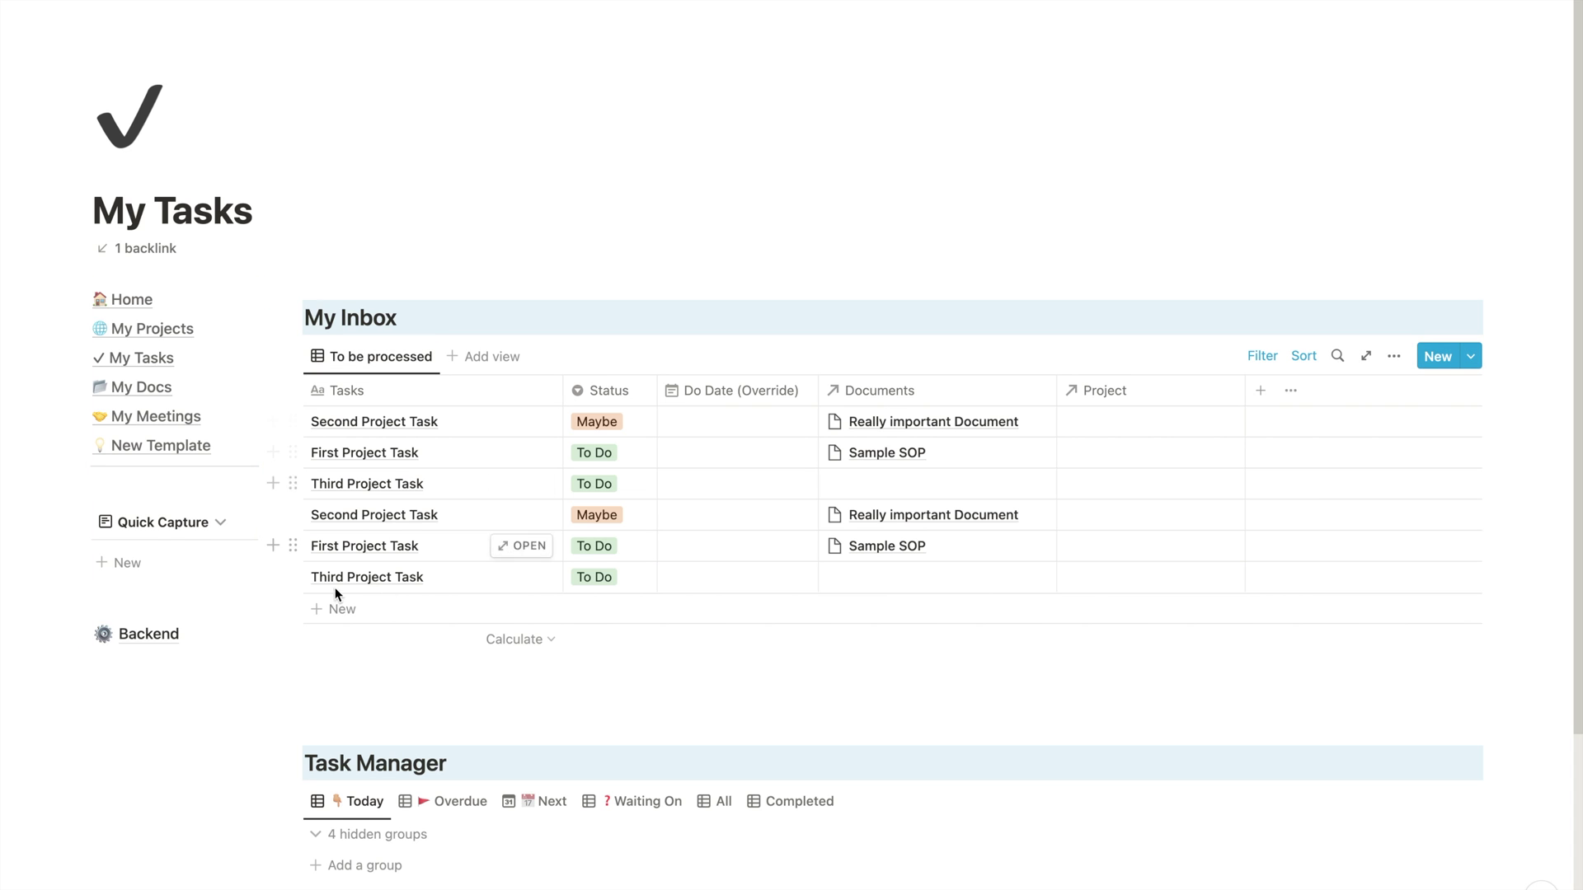
pyautogui.click(135, 561)
pyautogui.write('N')
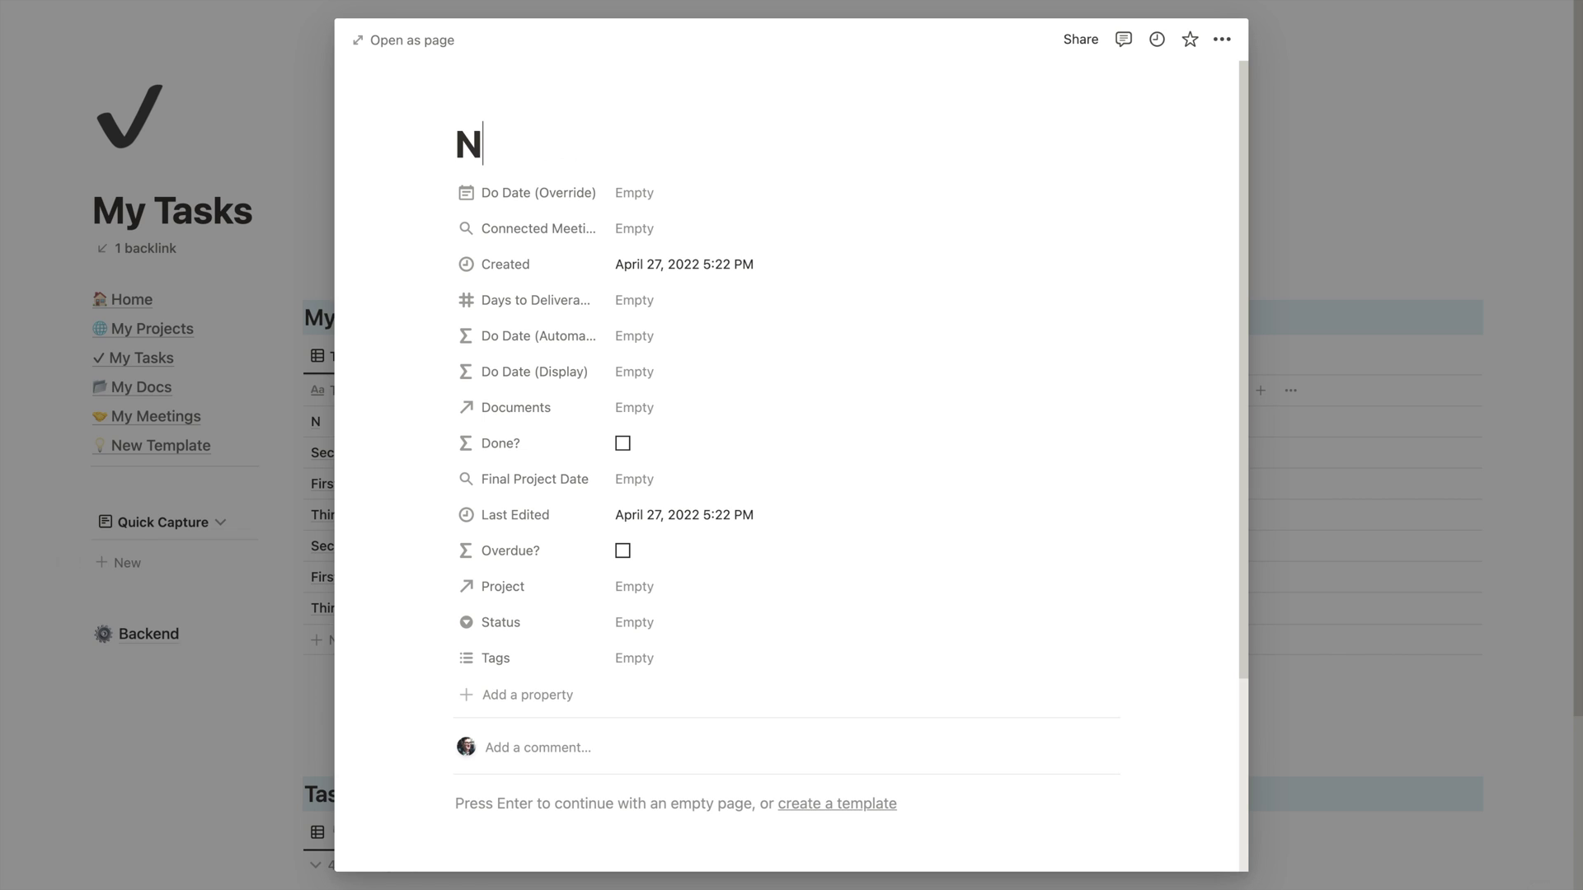
pyautogui.write('ew Task that I ju')
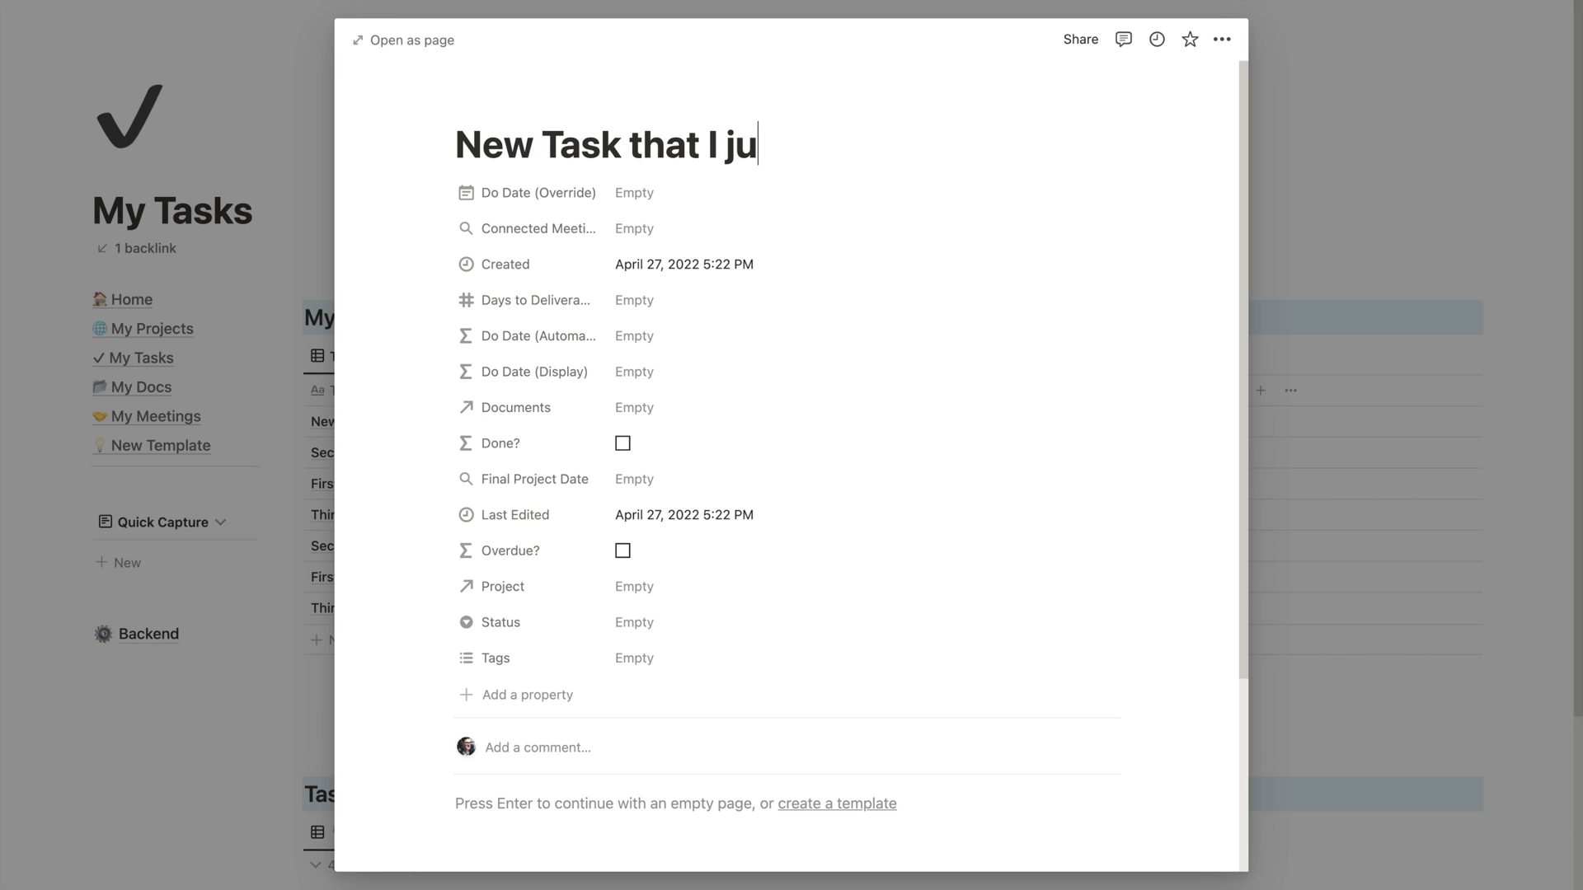
pyautogui.write('st thought of')
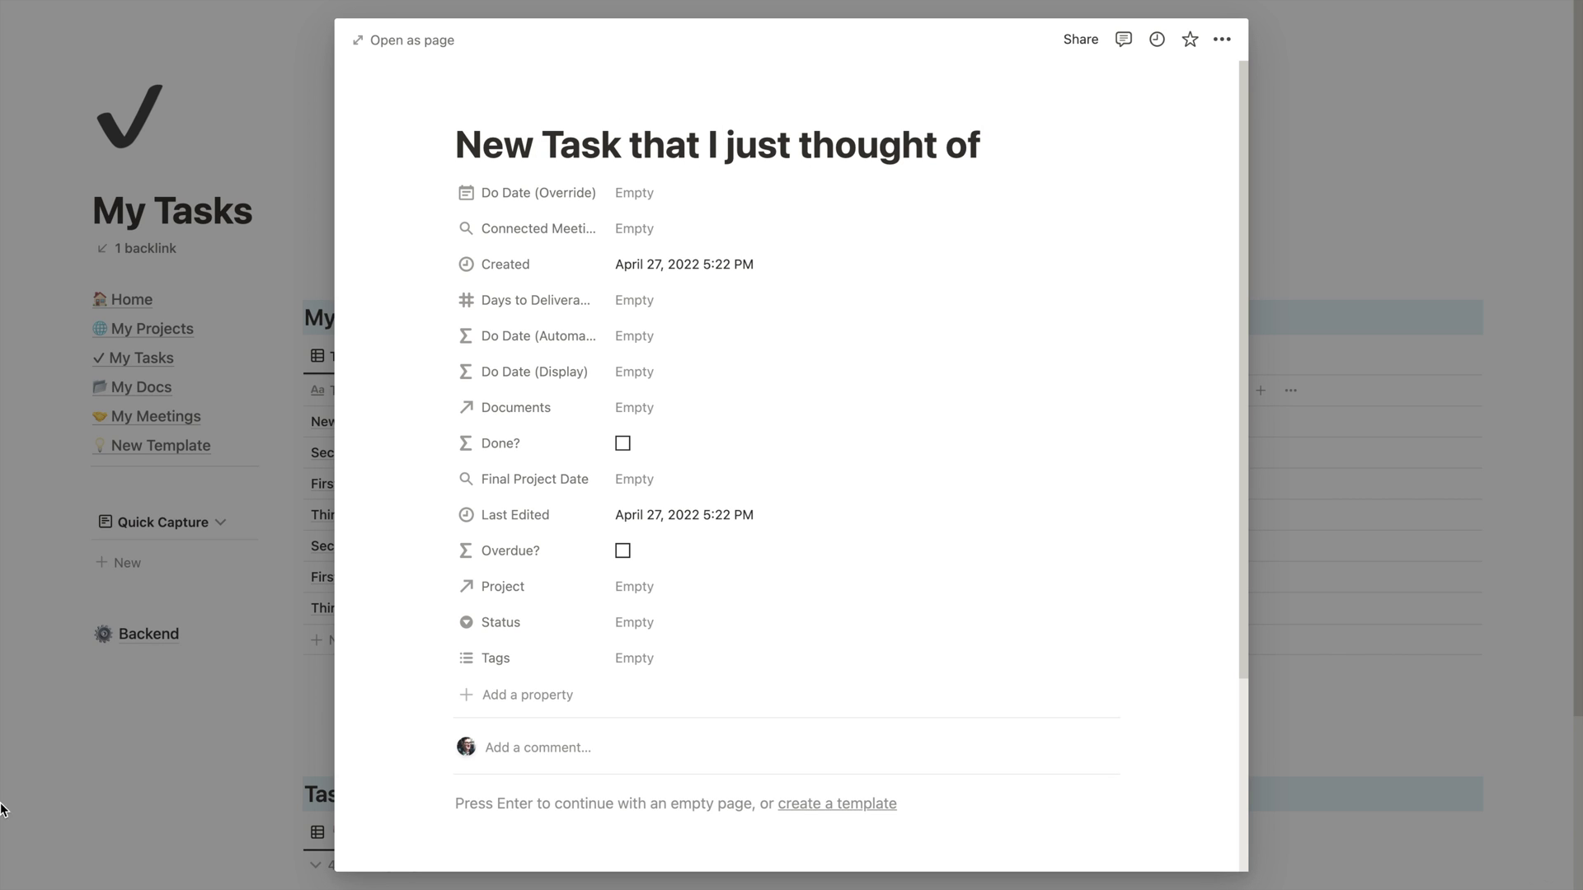
pyautogui.click(180, 787)
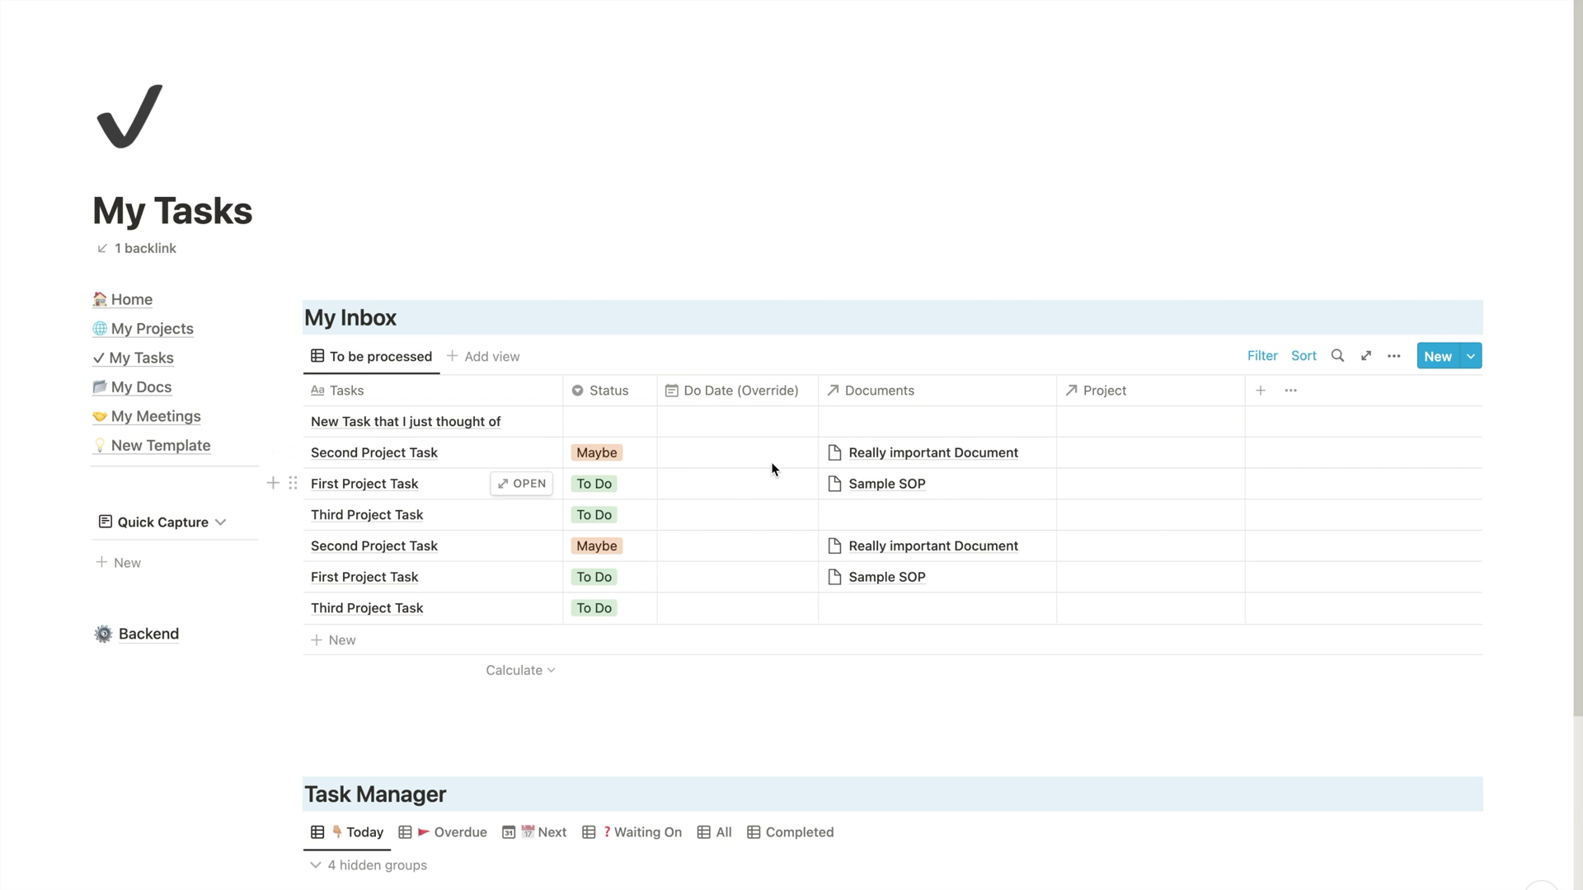
# Set the new task's Project relation to enw project
pyautogui.click(1215, 422)
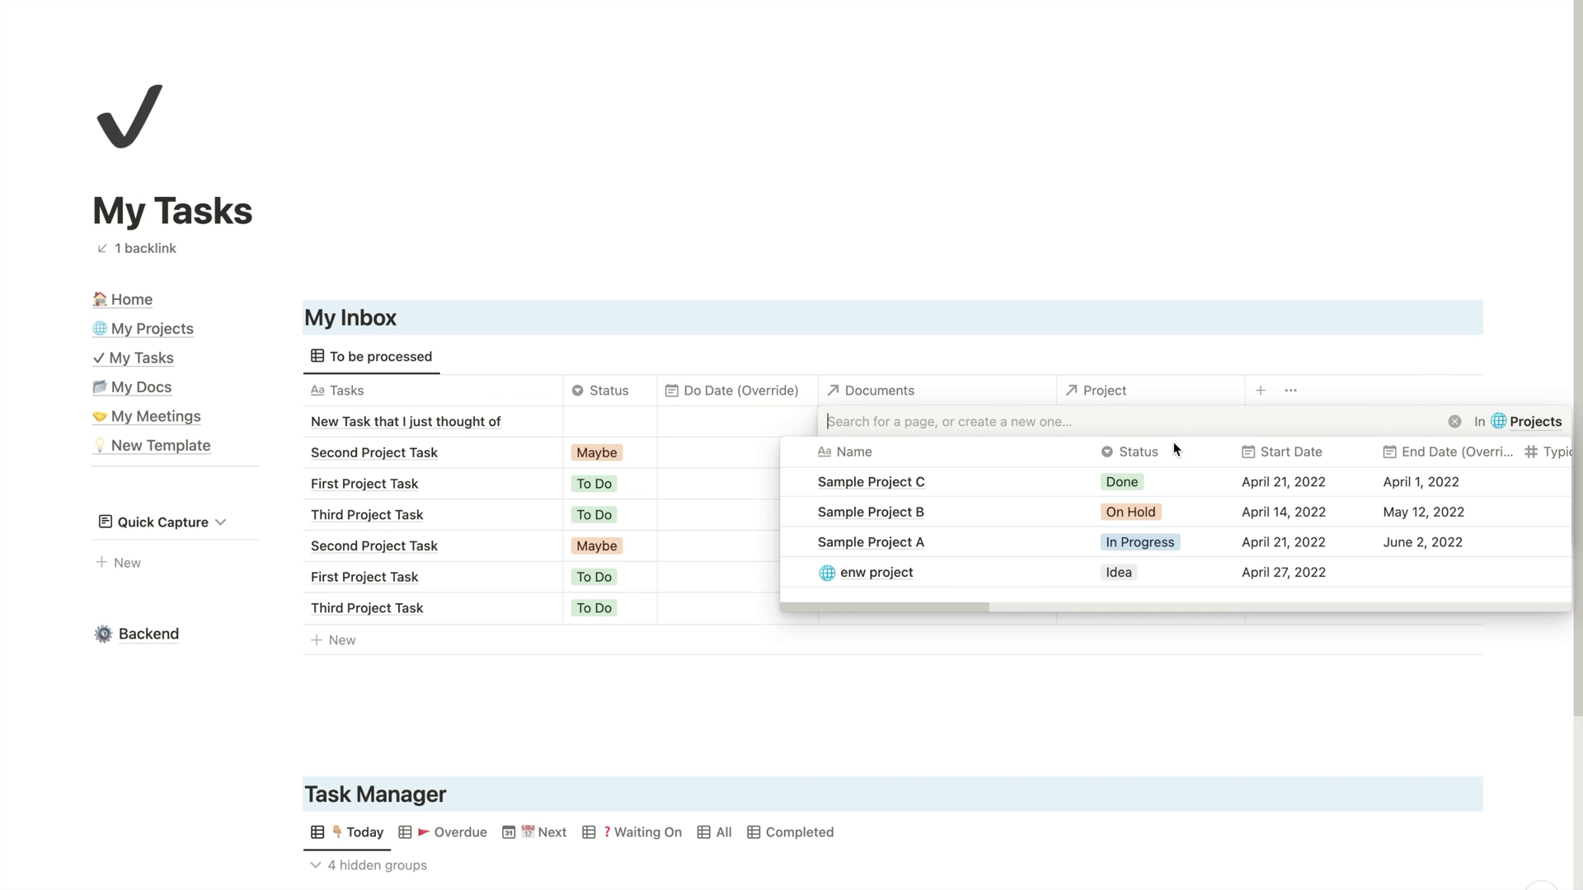
pyautogui.click(798, 573)
pyautogui.click(937, 215)
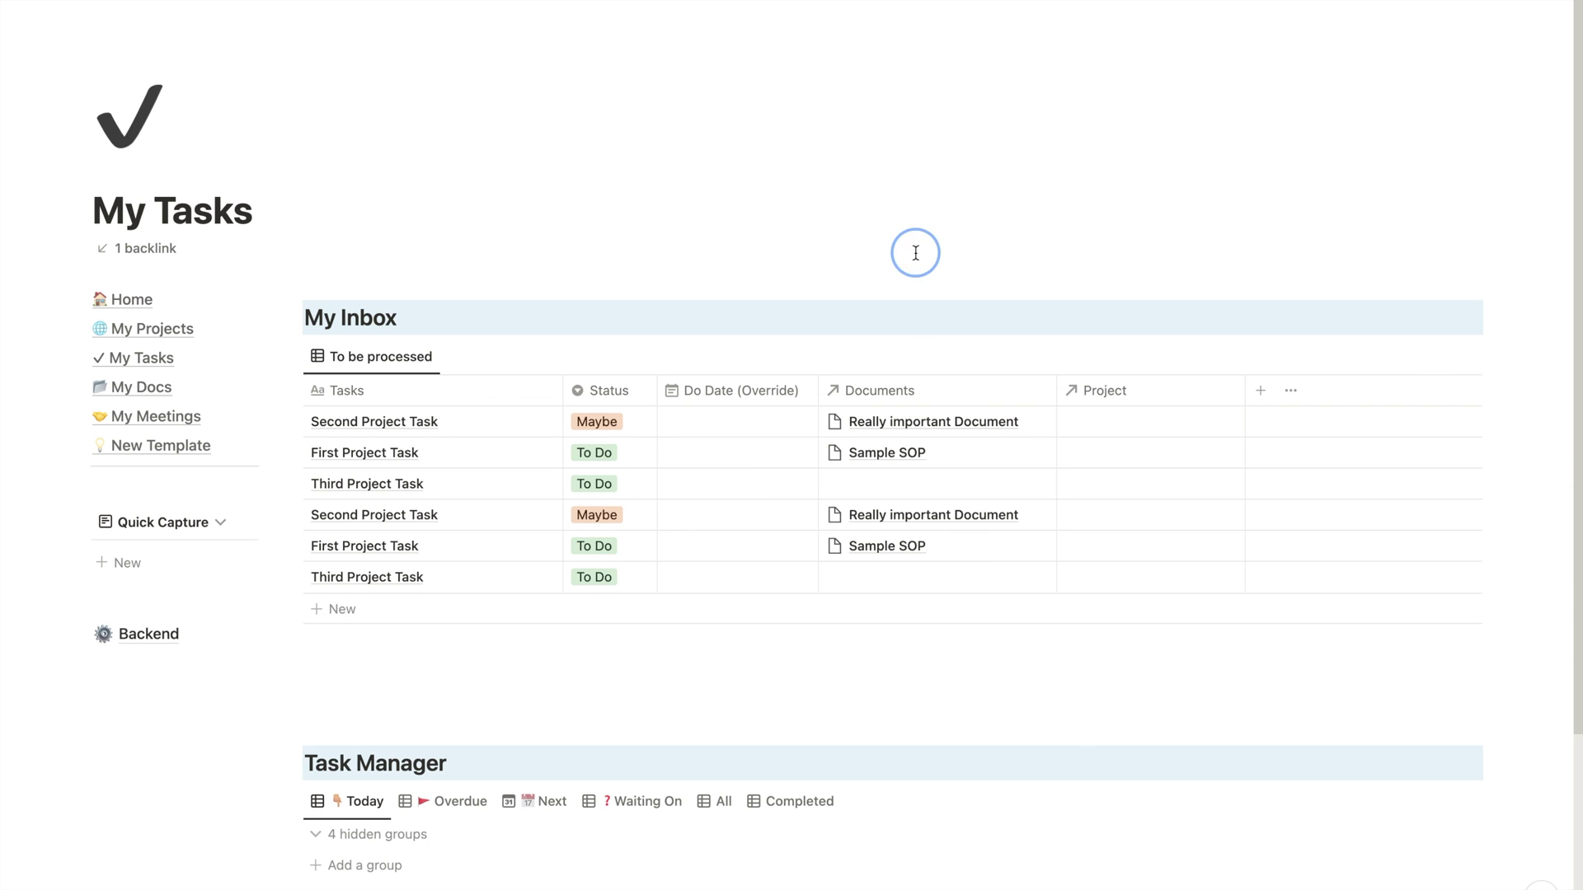
pyautogui.scroll(-2, 693, 615)
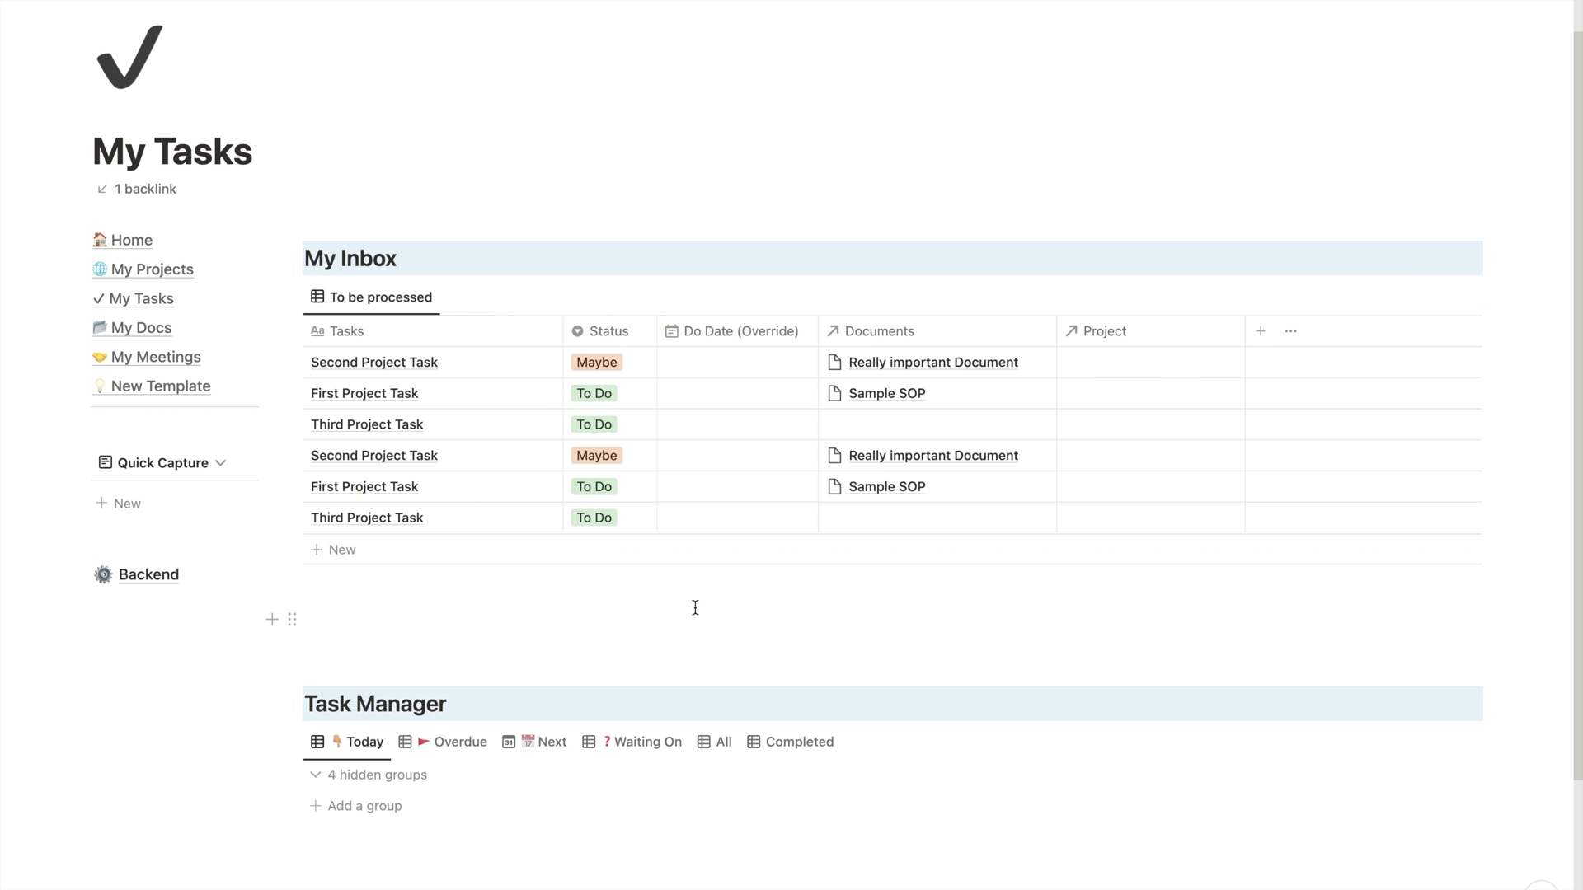
pyautogui.scroll(-2, 686, 598)
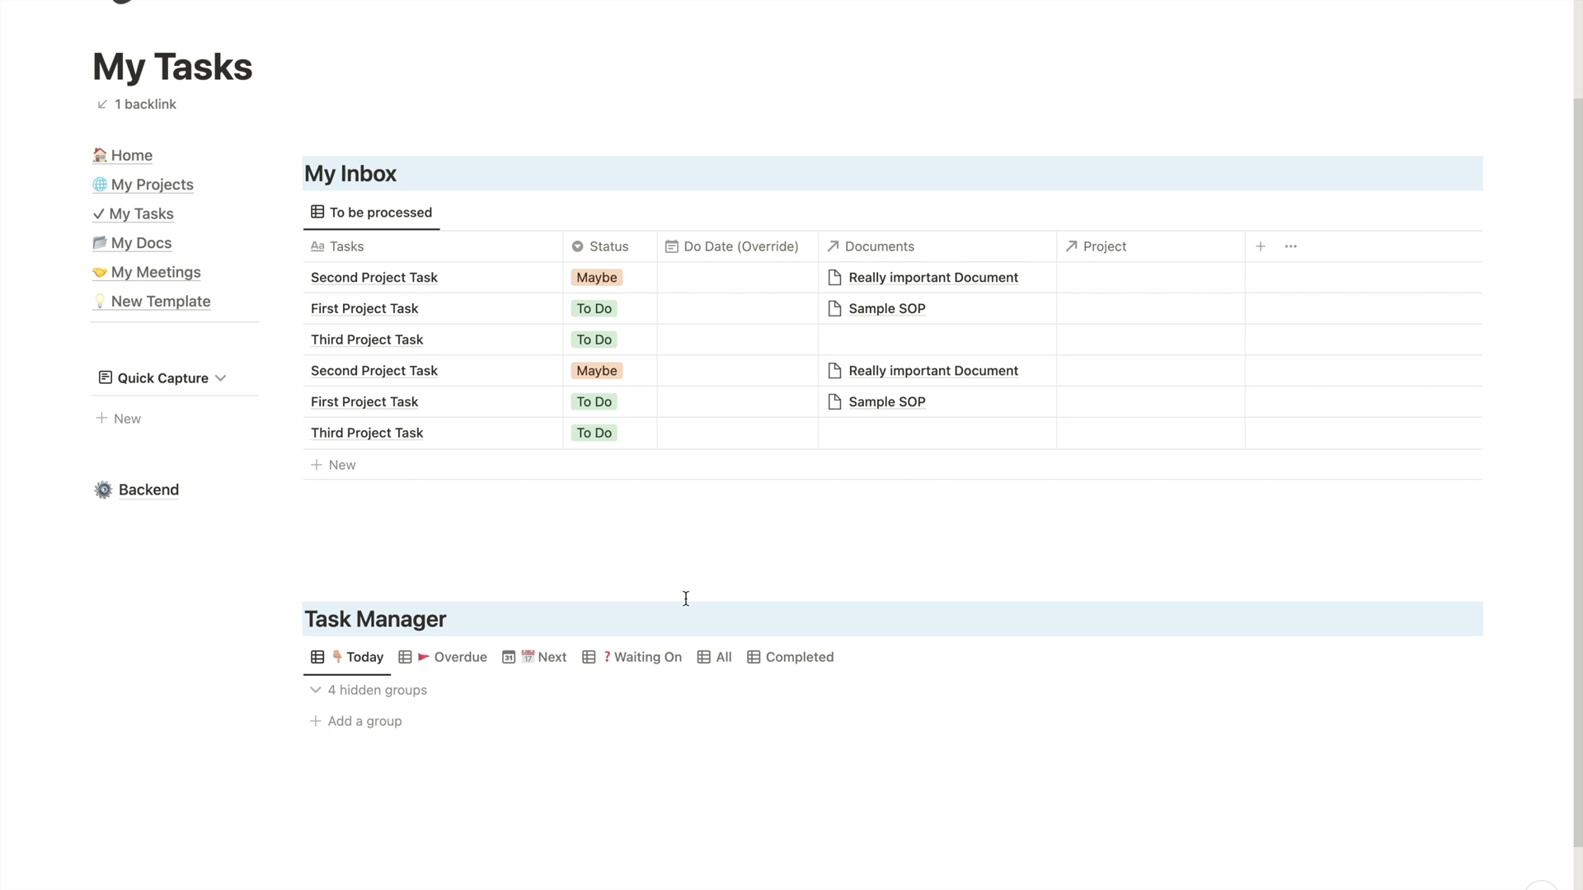
pyautogui.scroll(-3, 686, 598)
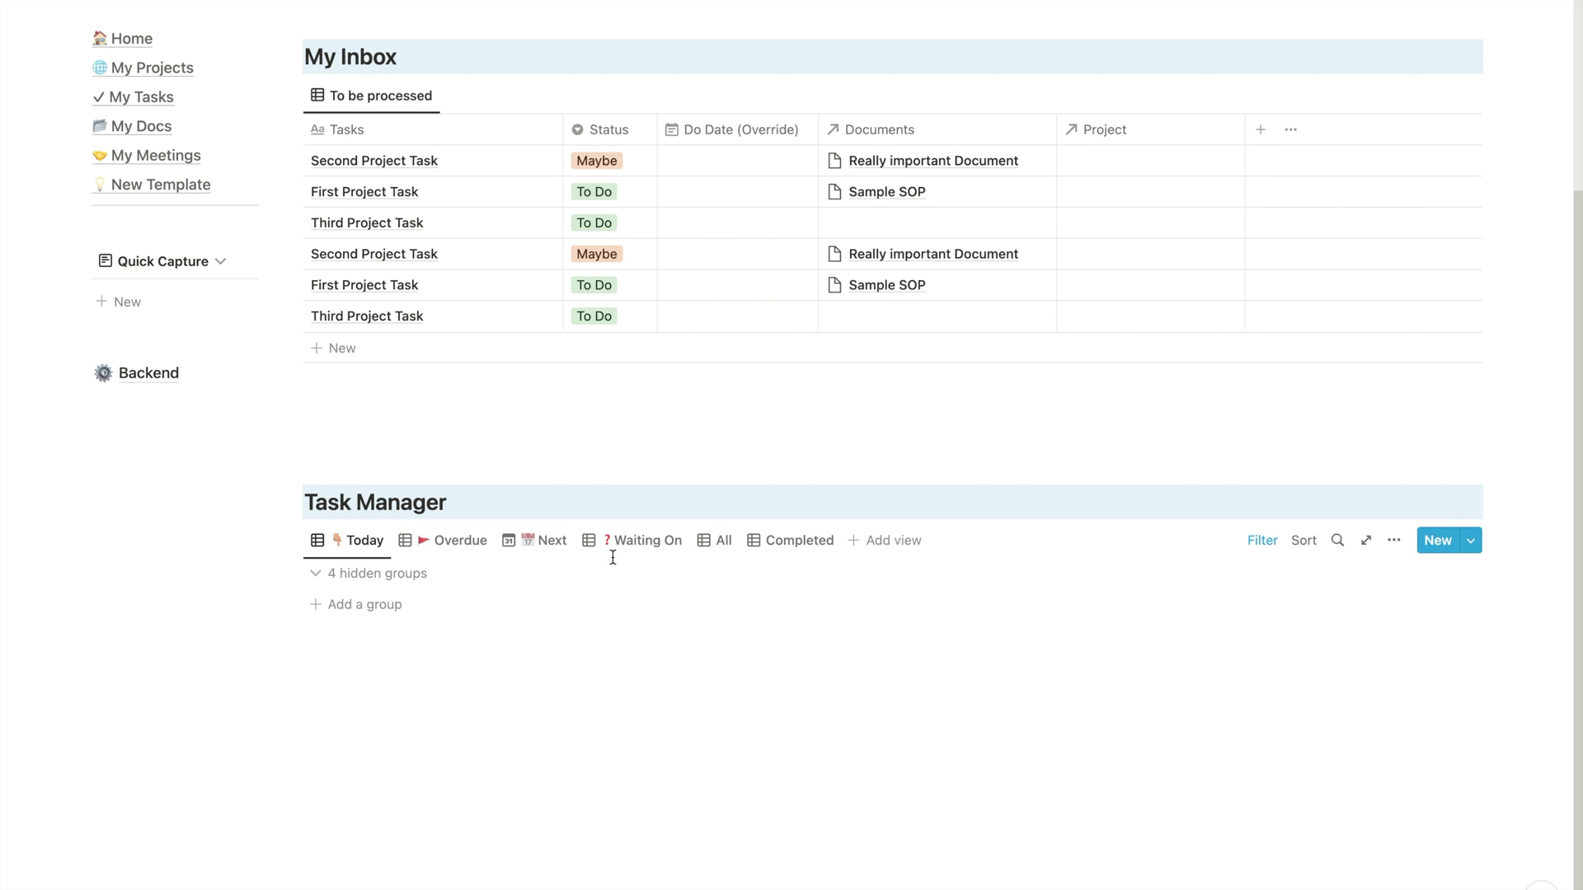
# Check Task Manager's Completed view, then return to All showing the new enw project task
pyautogui.click(710, 541)
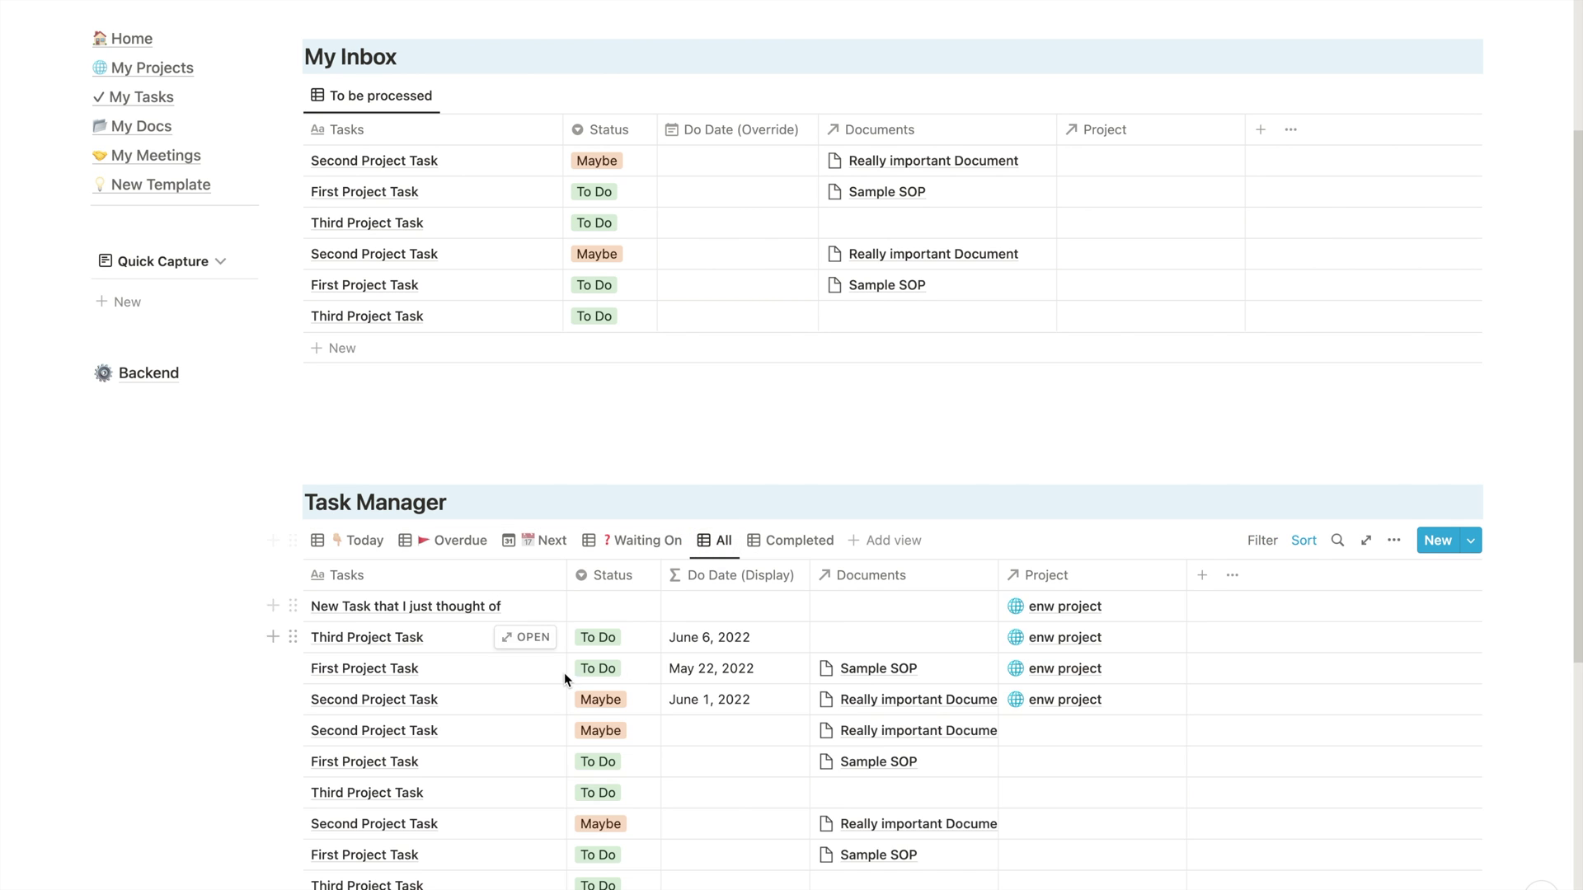
pyautogui.scroll(-8, 564, 672)
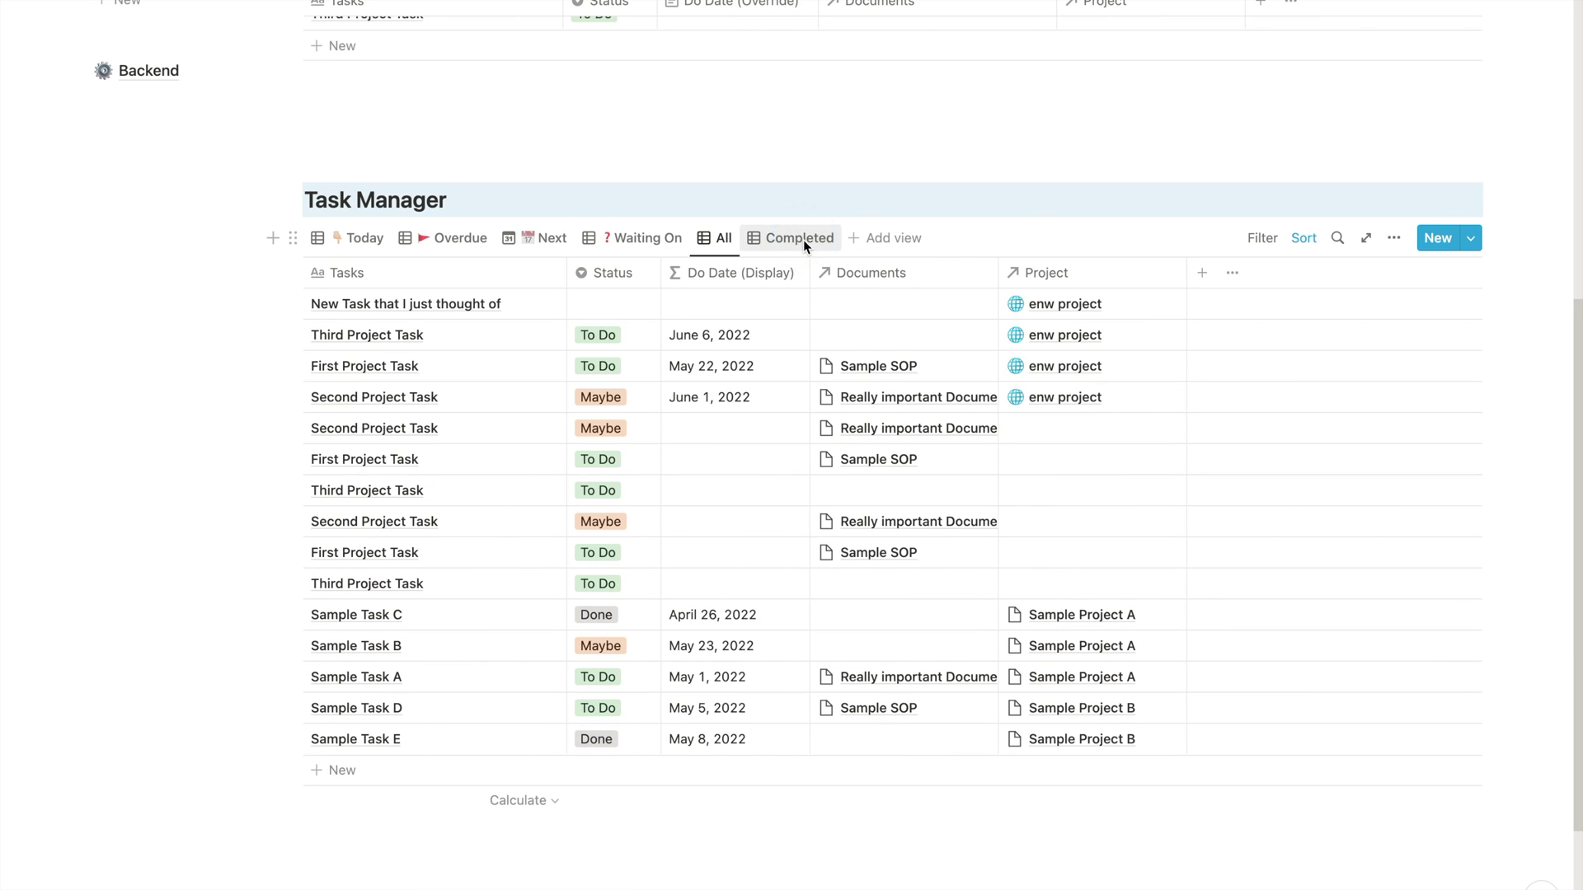
pyautogui.click(799, 238)
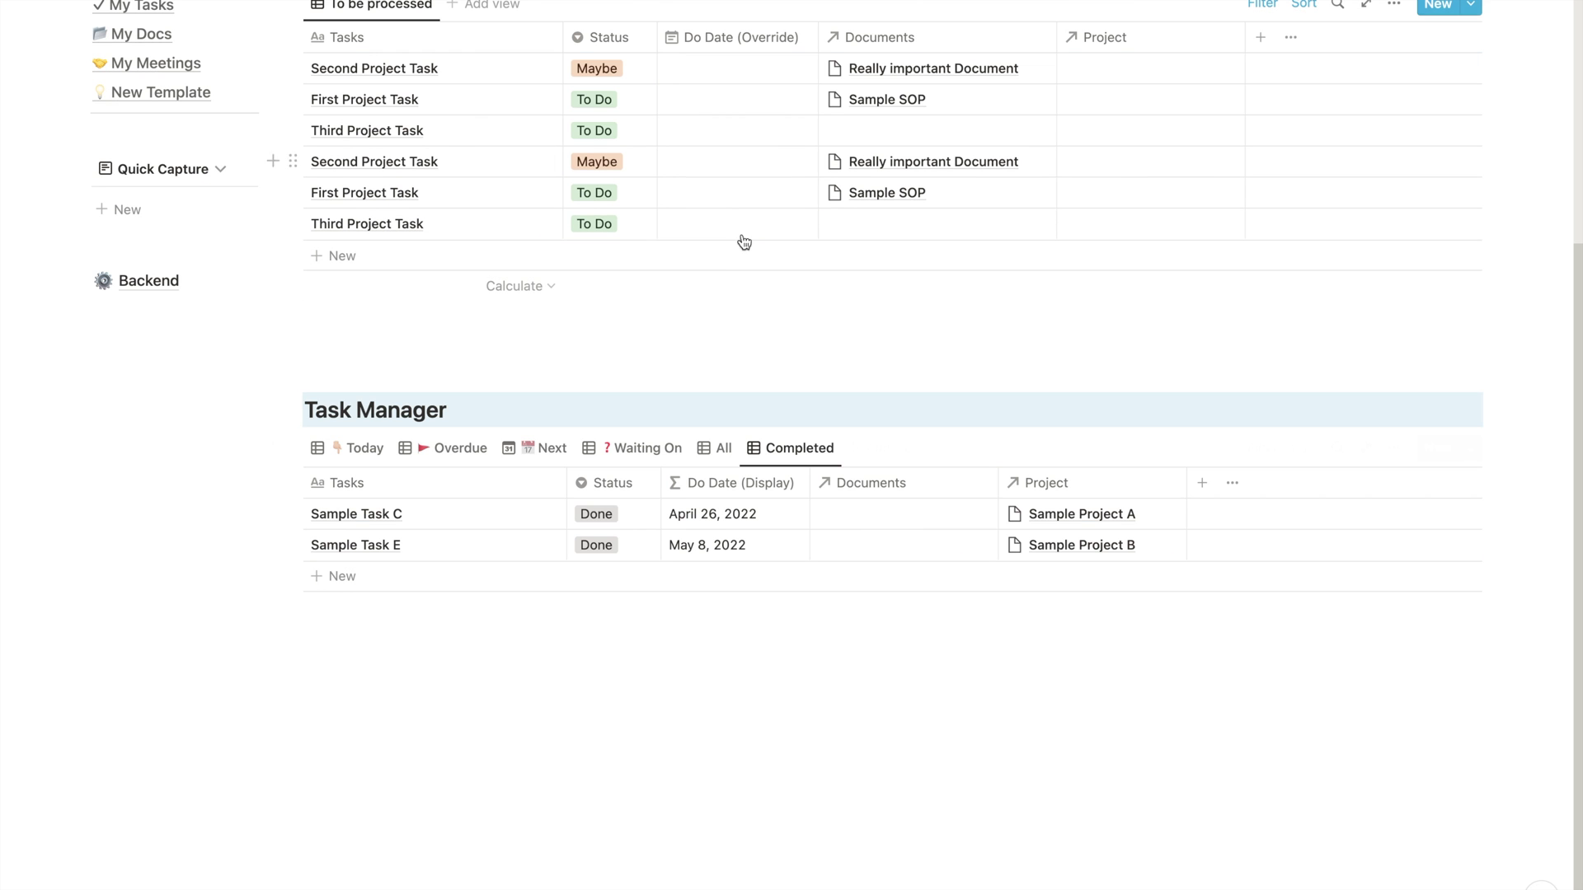
pyautogui.click(708, 451)
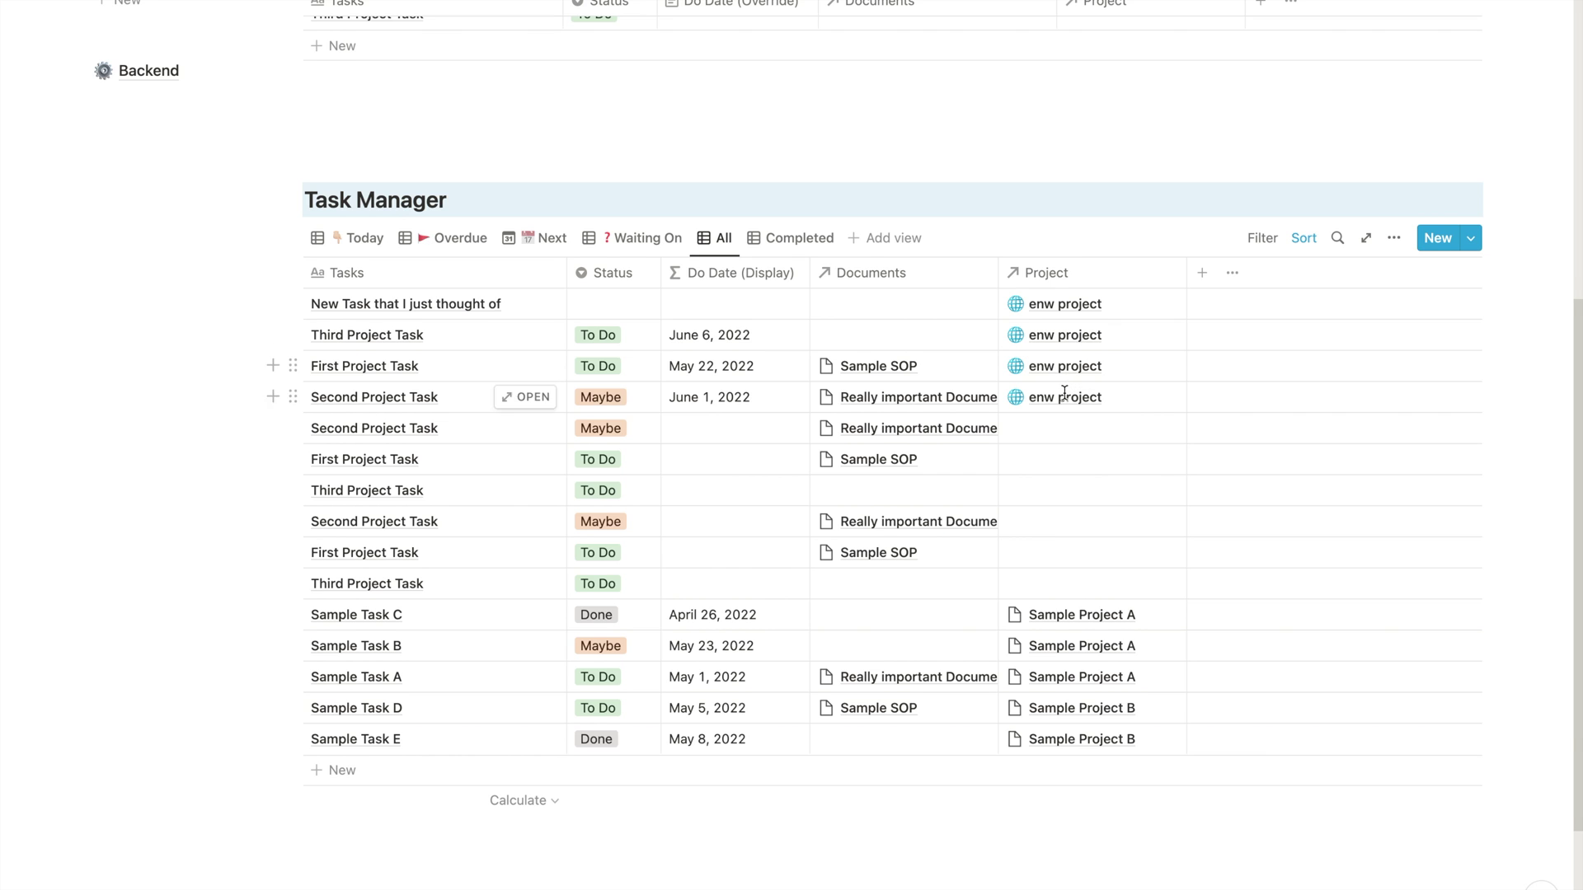
pyautogui.scroll(7, 1064, 393)
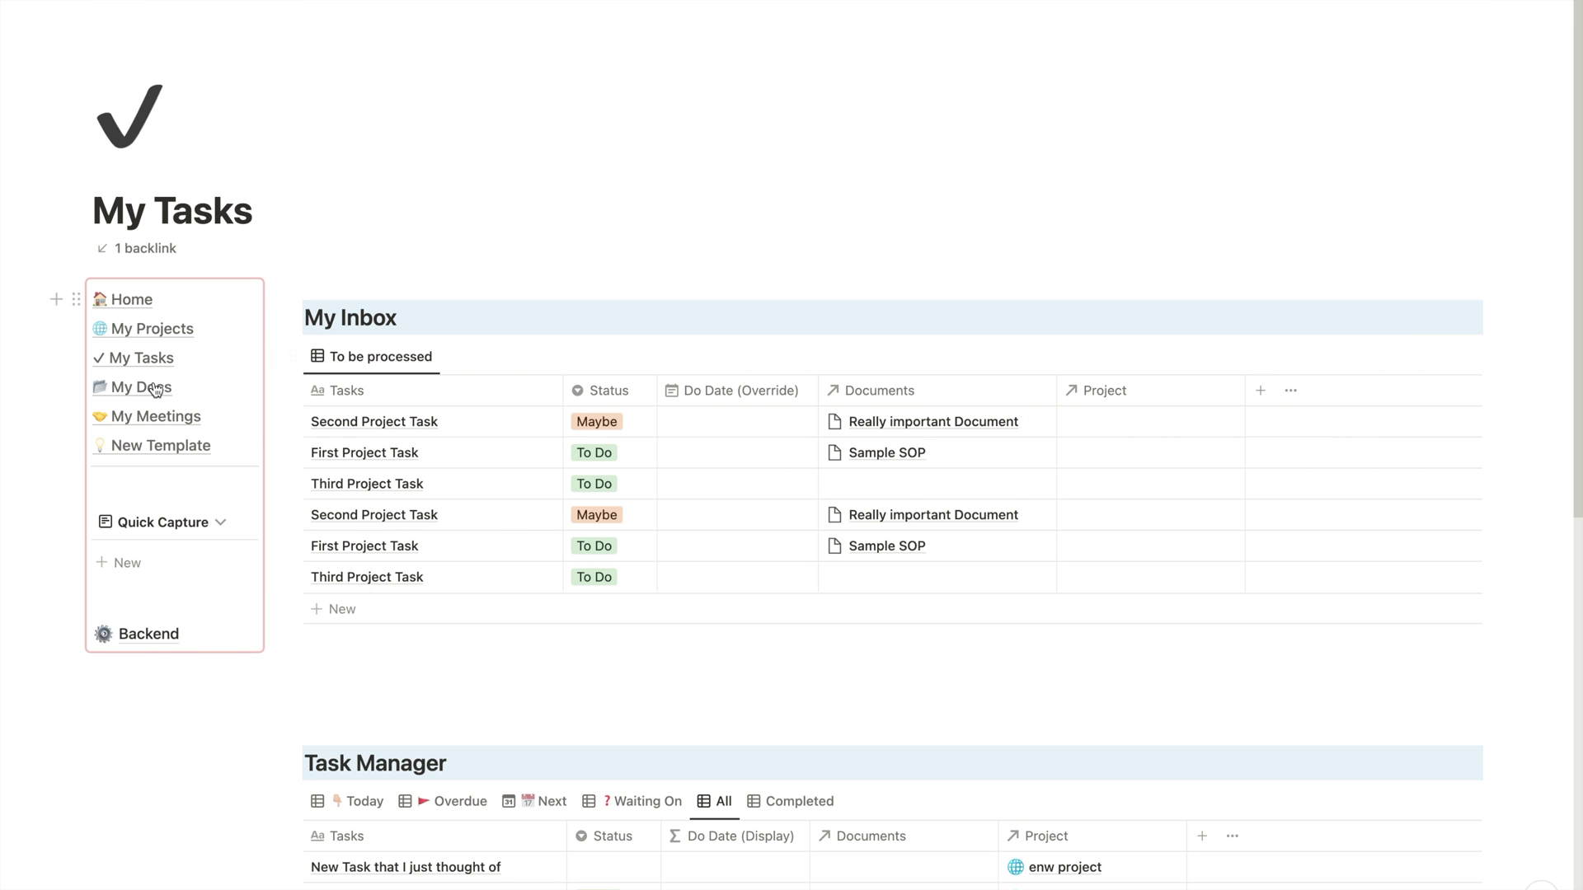
# Go via My Docs to My Meetings and inspect the New Meeting template without changes
pyautogui.click(156, 389)
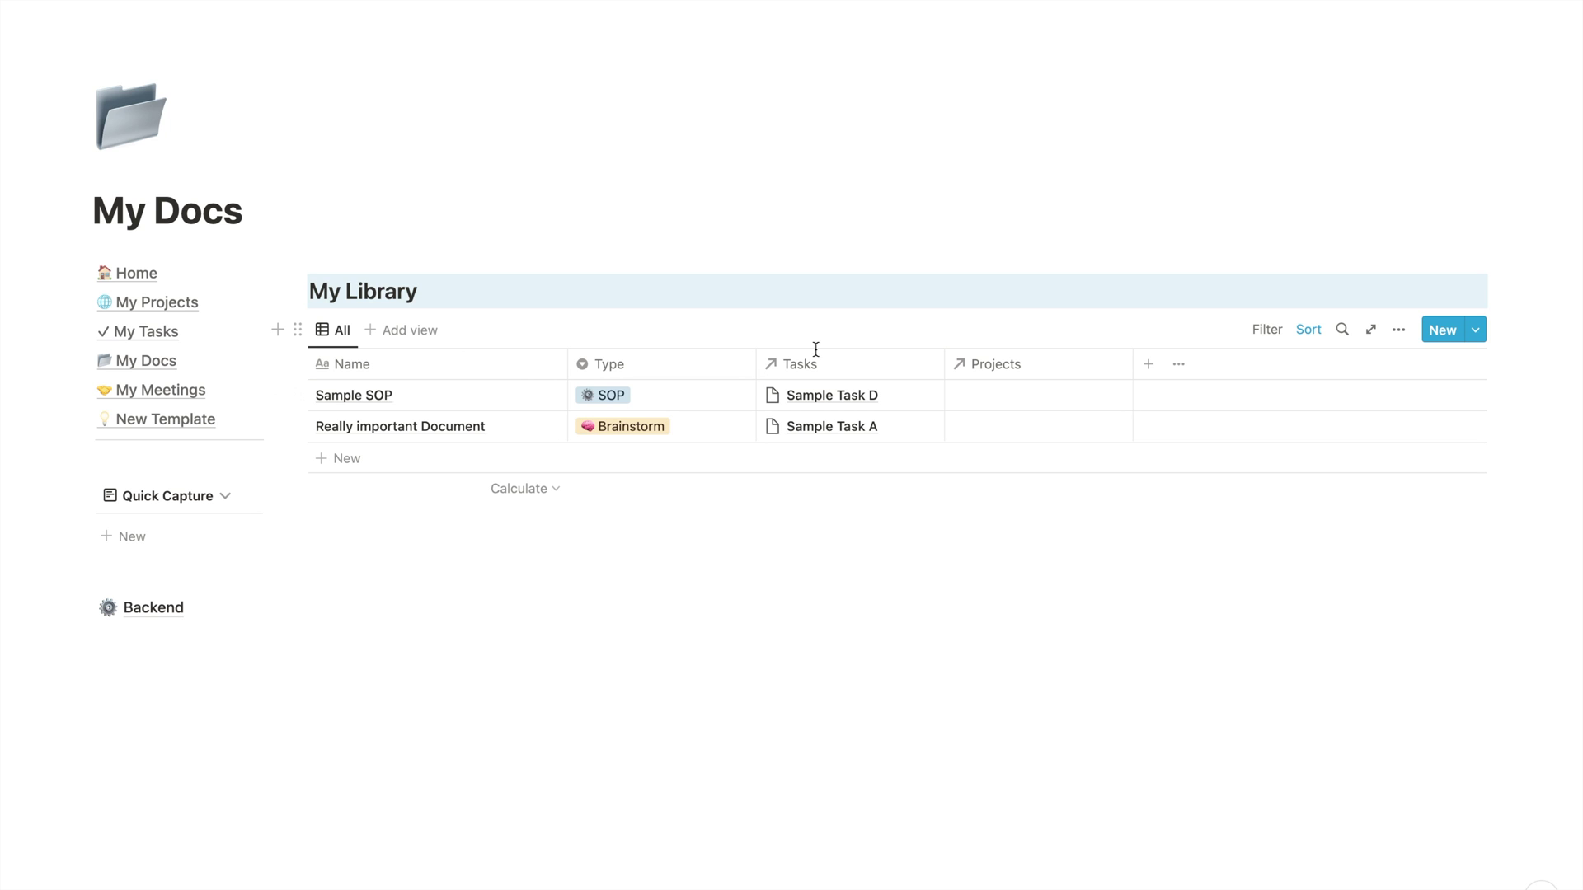
pyautogui.click(173, 397)
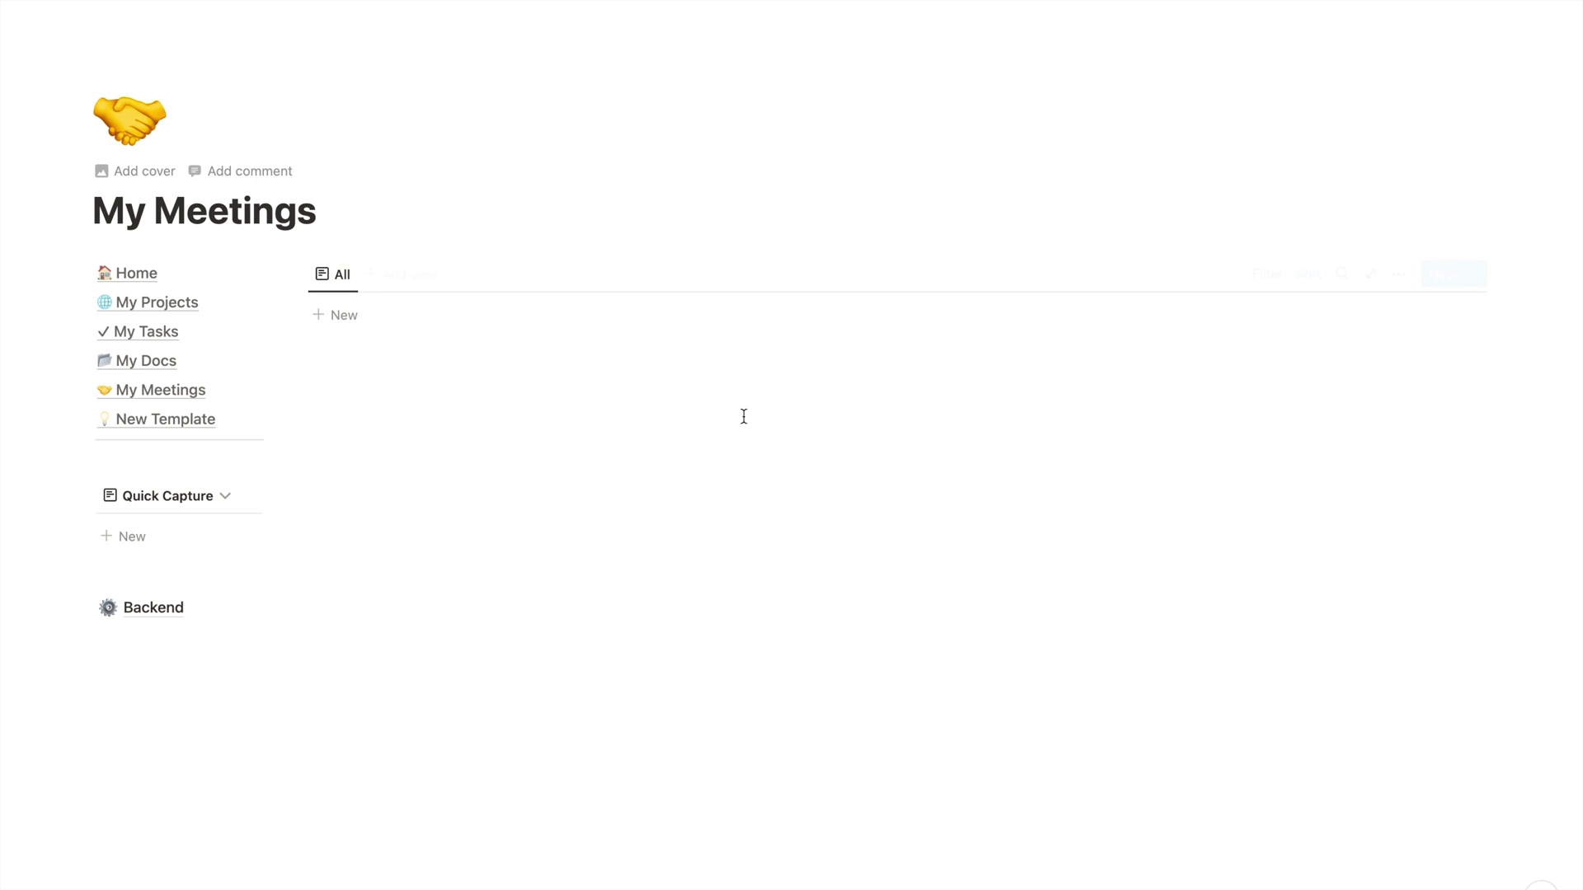
pyautogui.click(1476, 272)
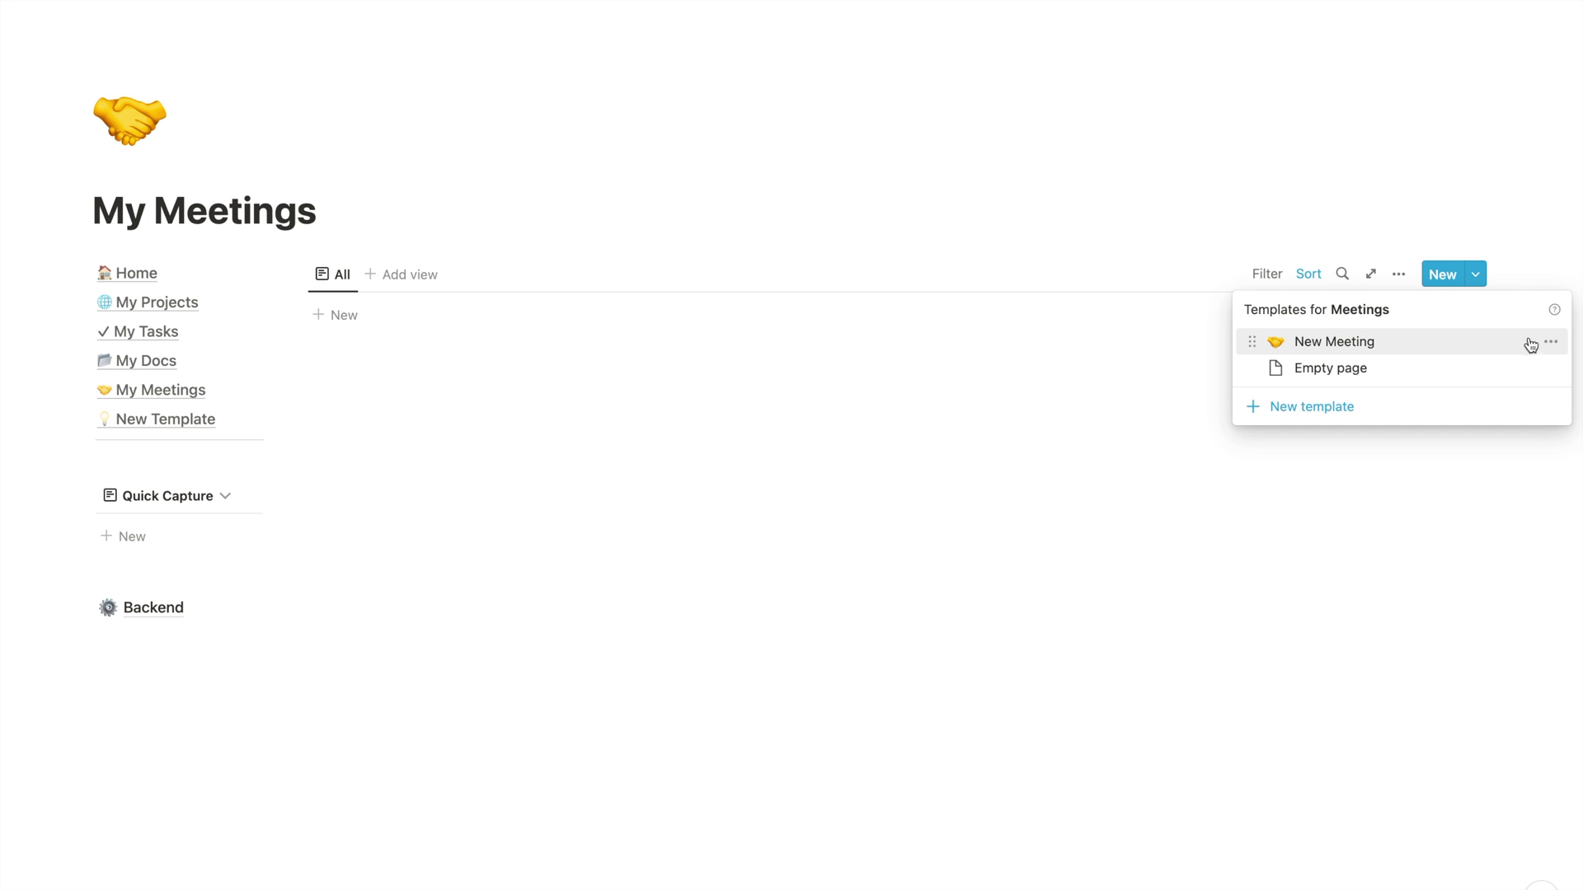
pyautogui.click(1548, 342)
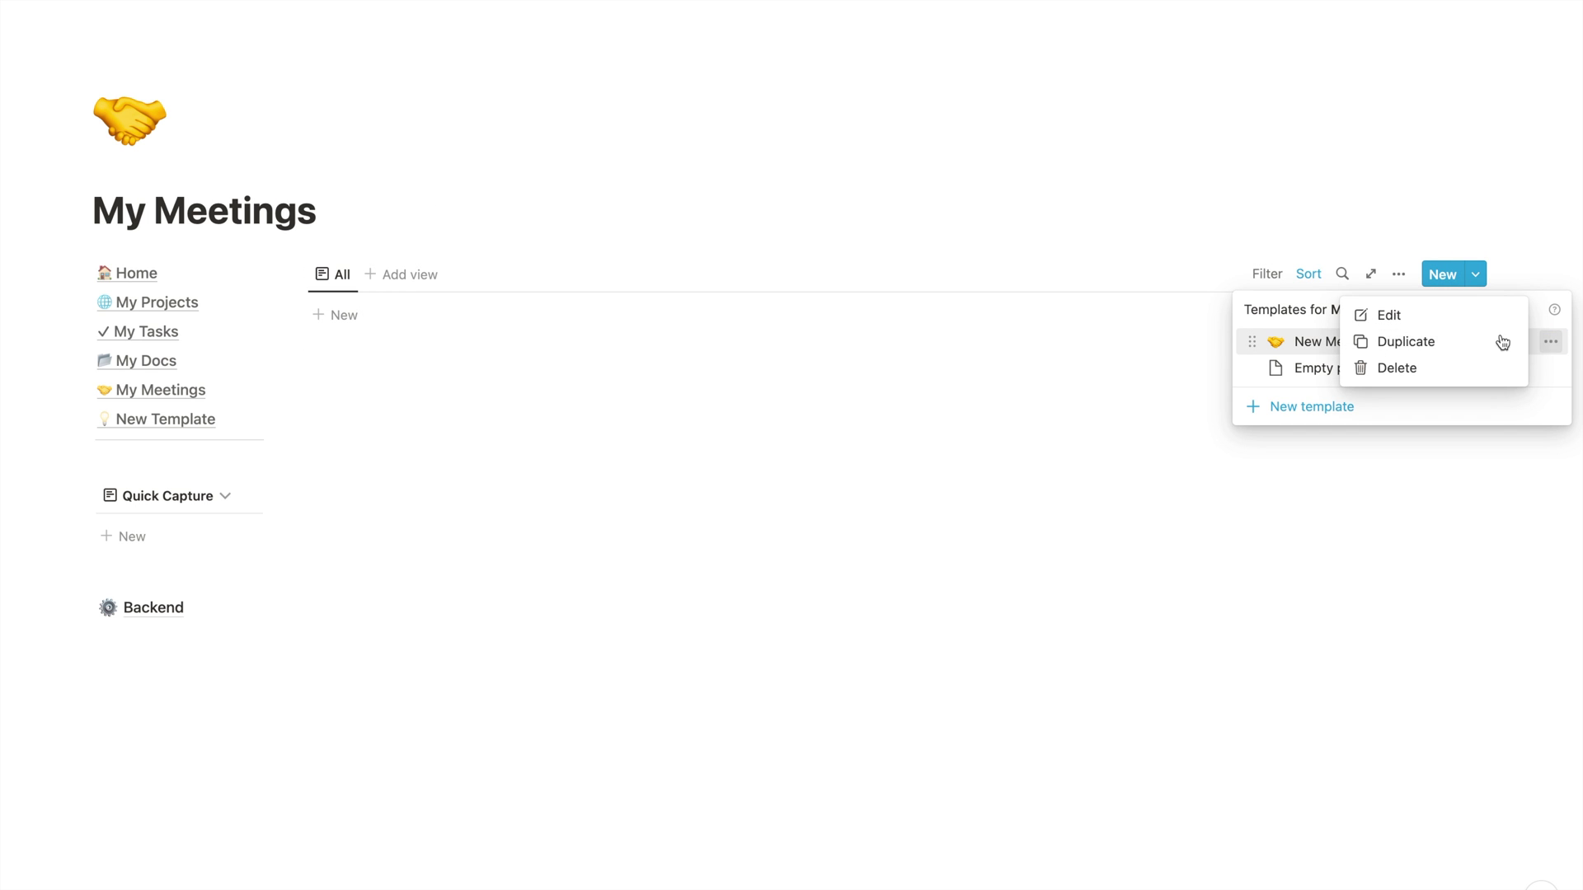
pyautogui.click(1430, 316)
pyautogui.scroll(-3, 1155, 478)
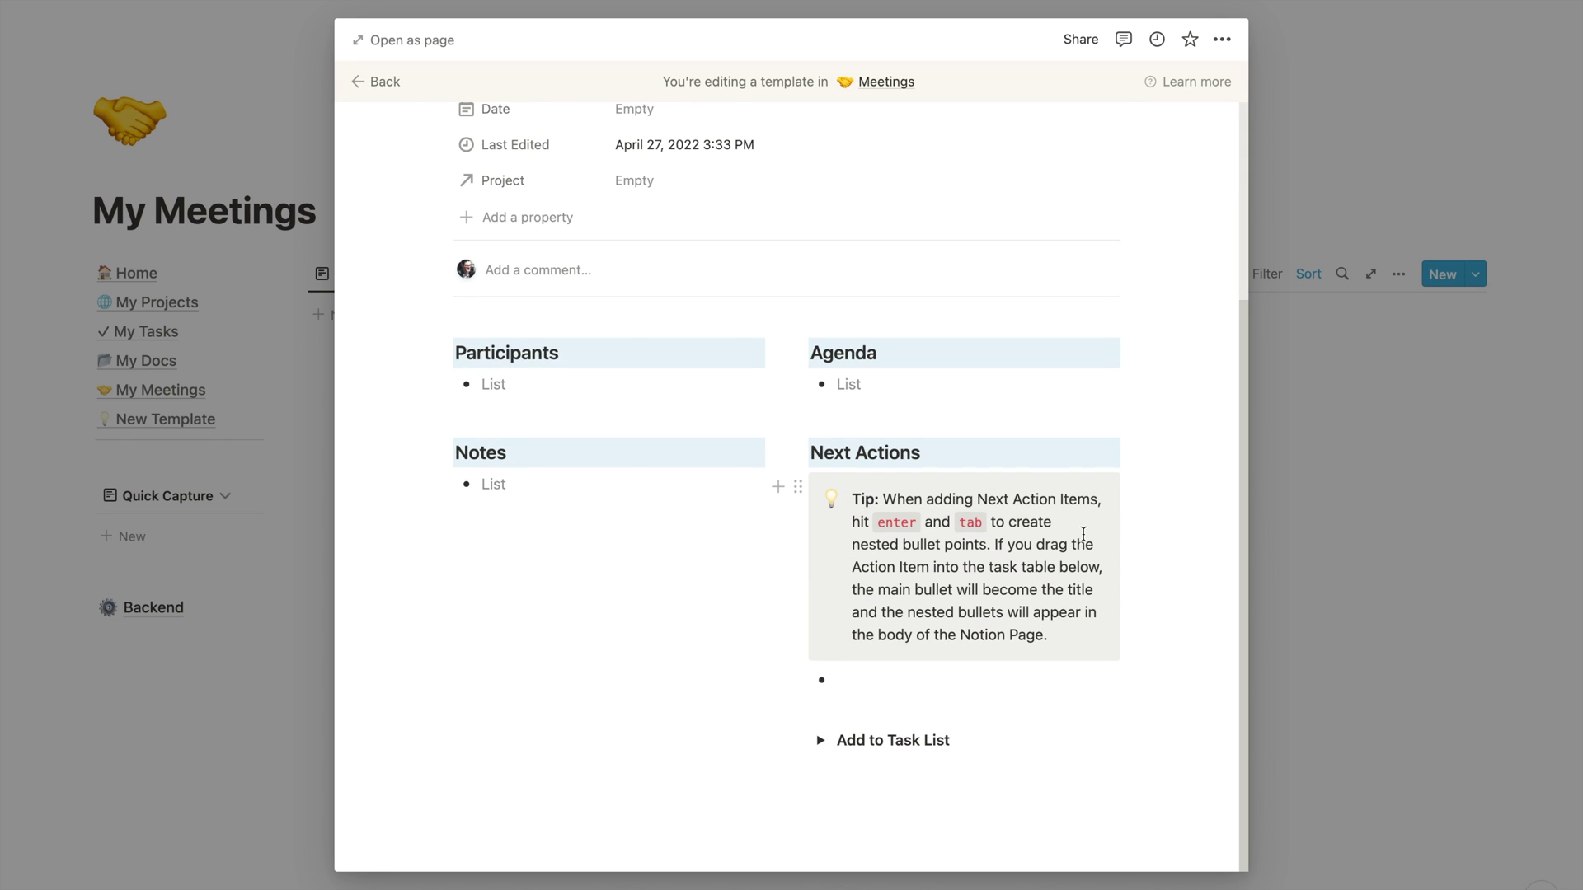
pyautogui.click(1314, 513)
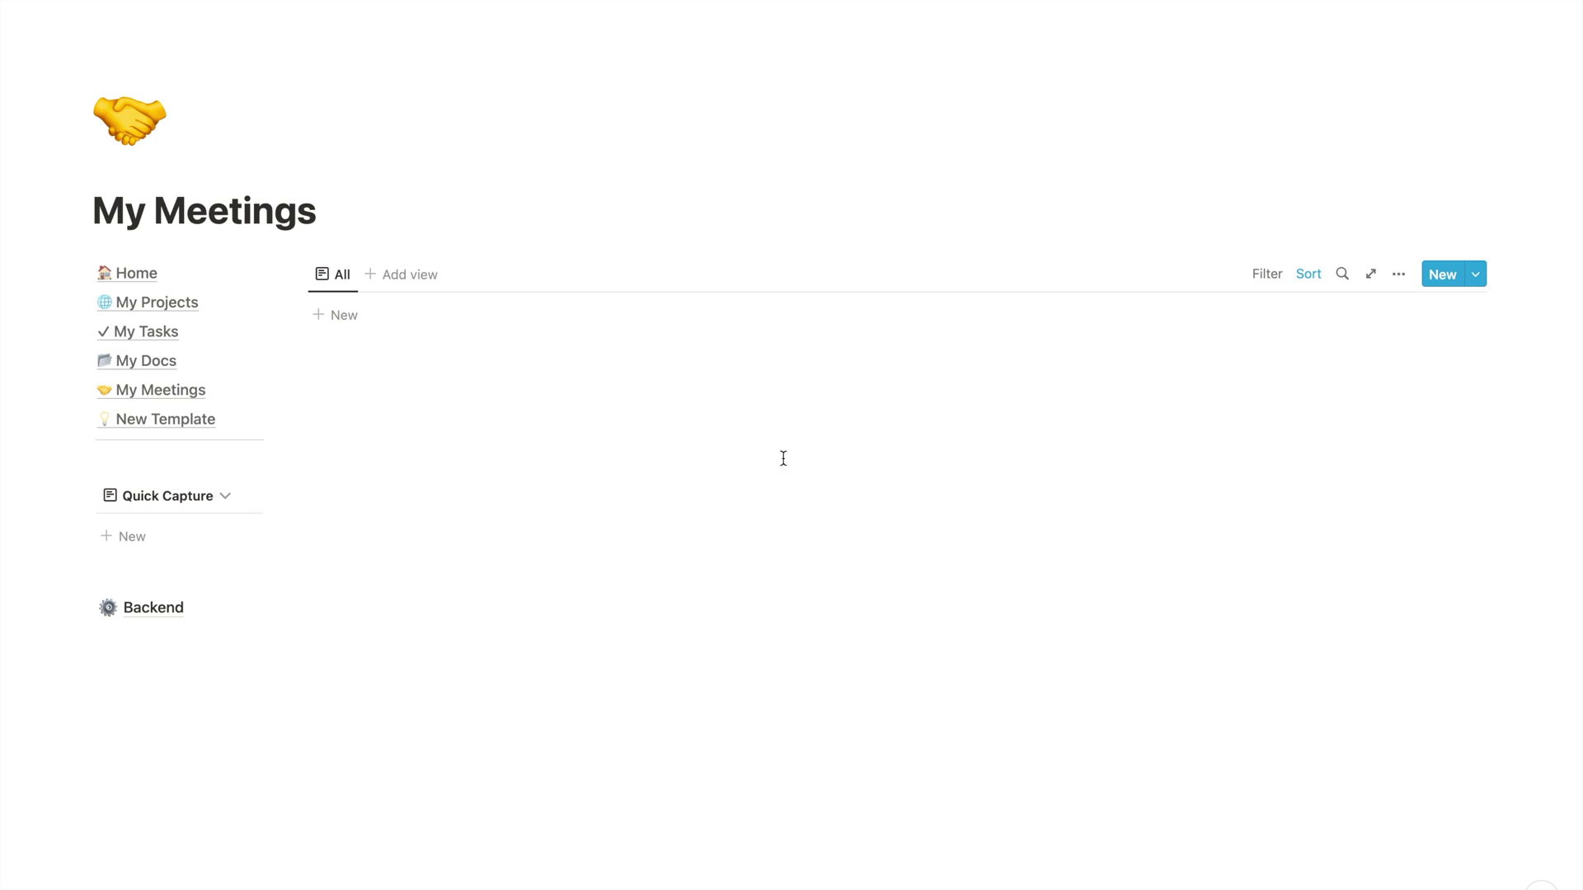
pyautogui.moveTo(178, 399)
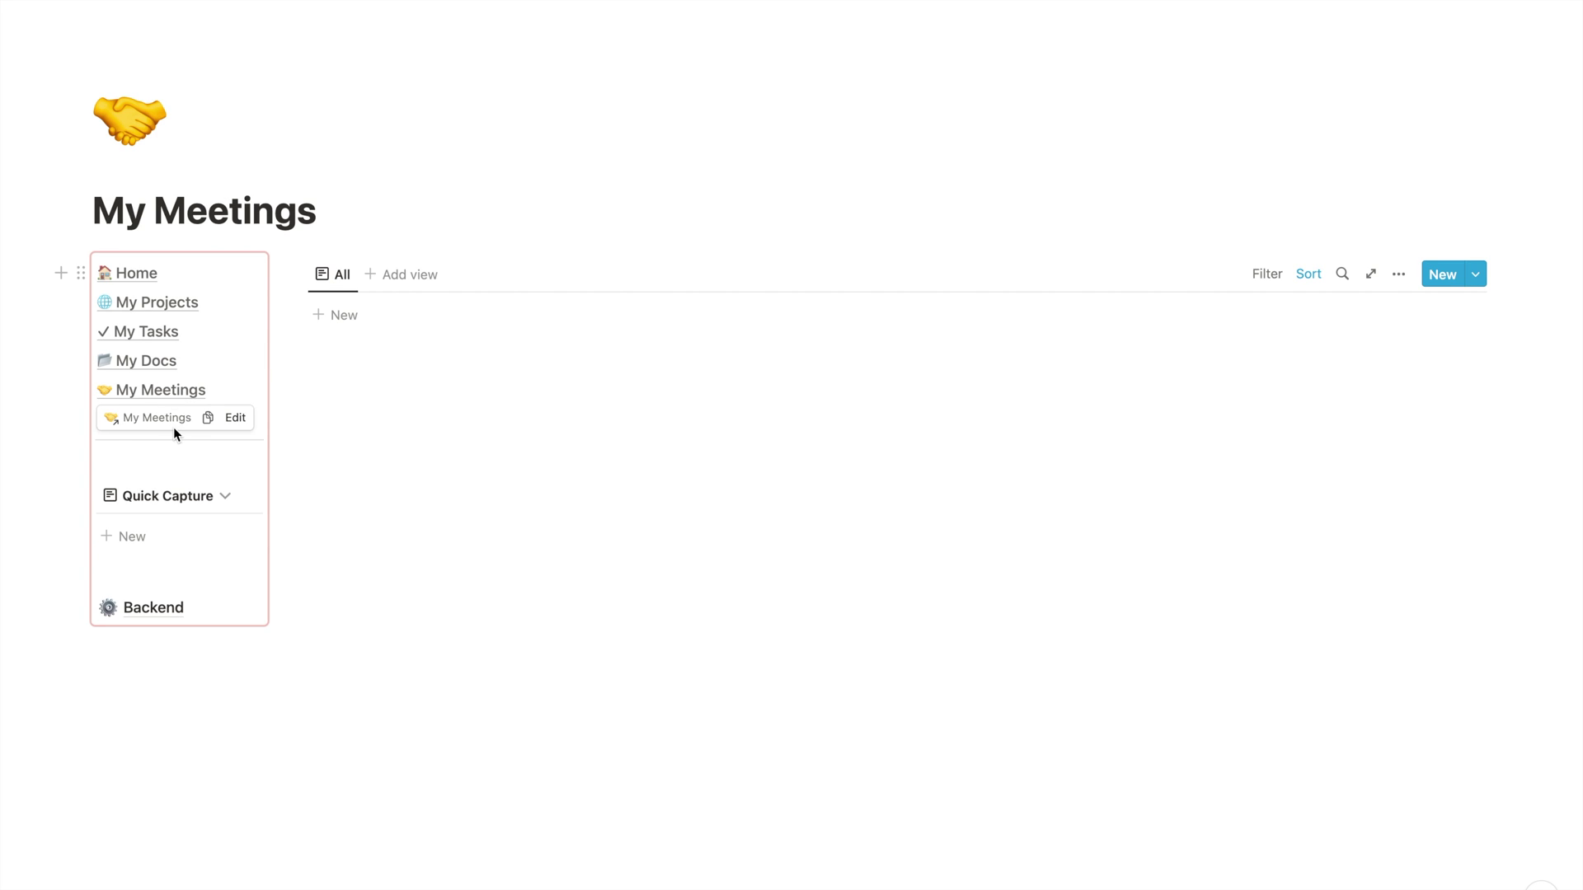
# On the Create New Project Template page, duplicate the Create New Dynamic Project Template
pyautogui.click(151, 424)
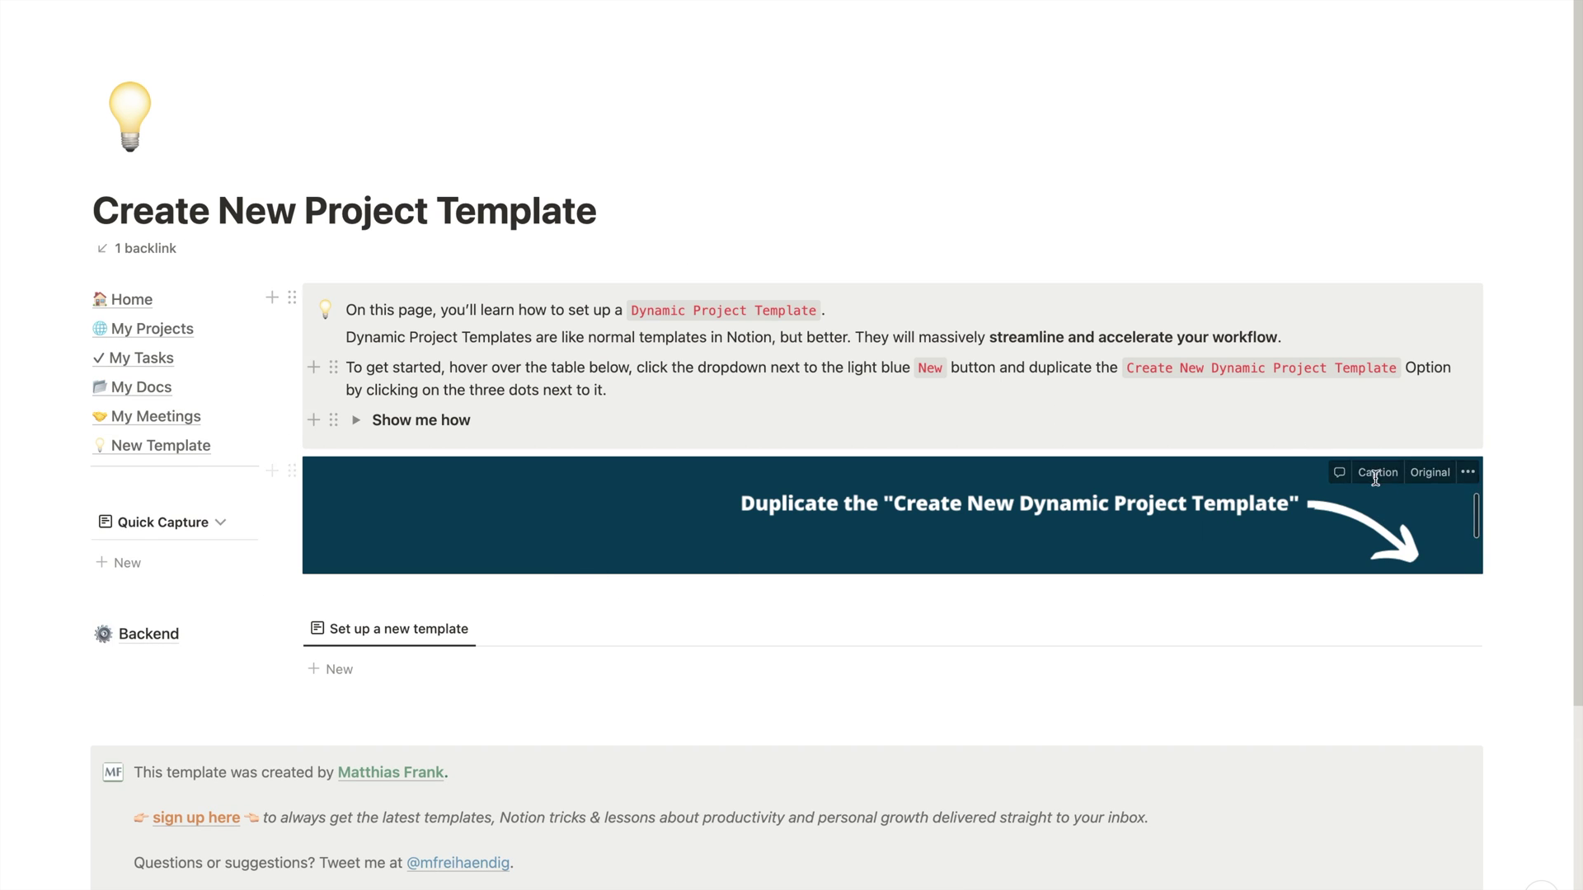
pyautogui.moveTo(1474, 647)
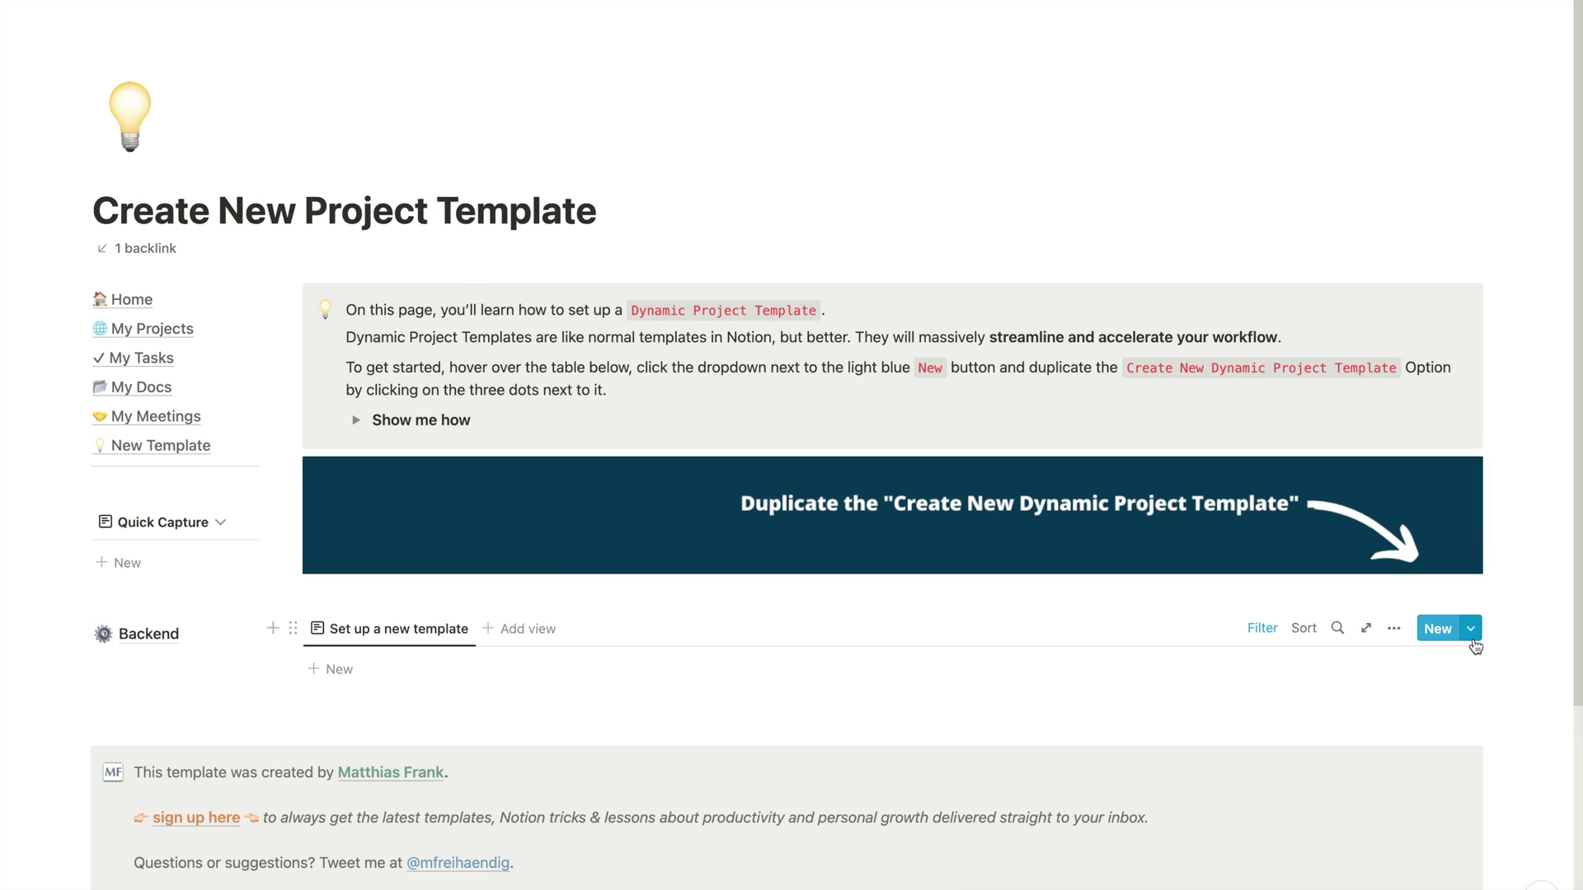
pyautogui.click(1472, 629)
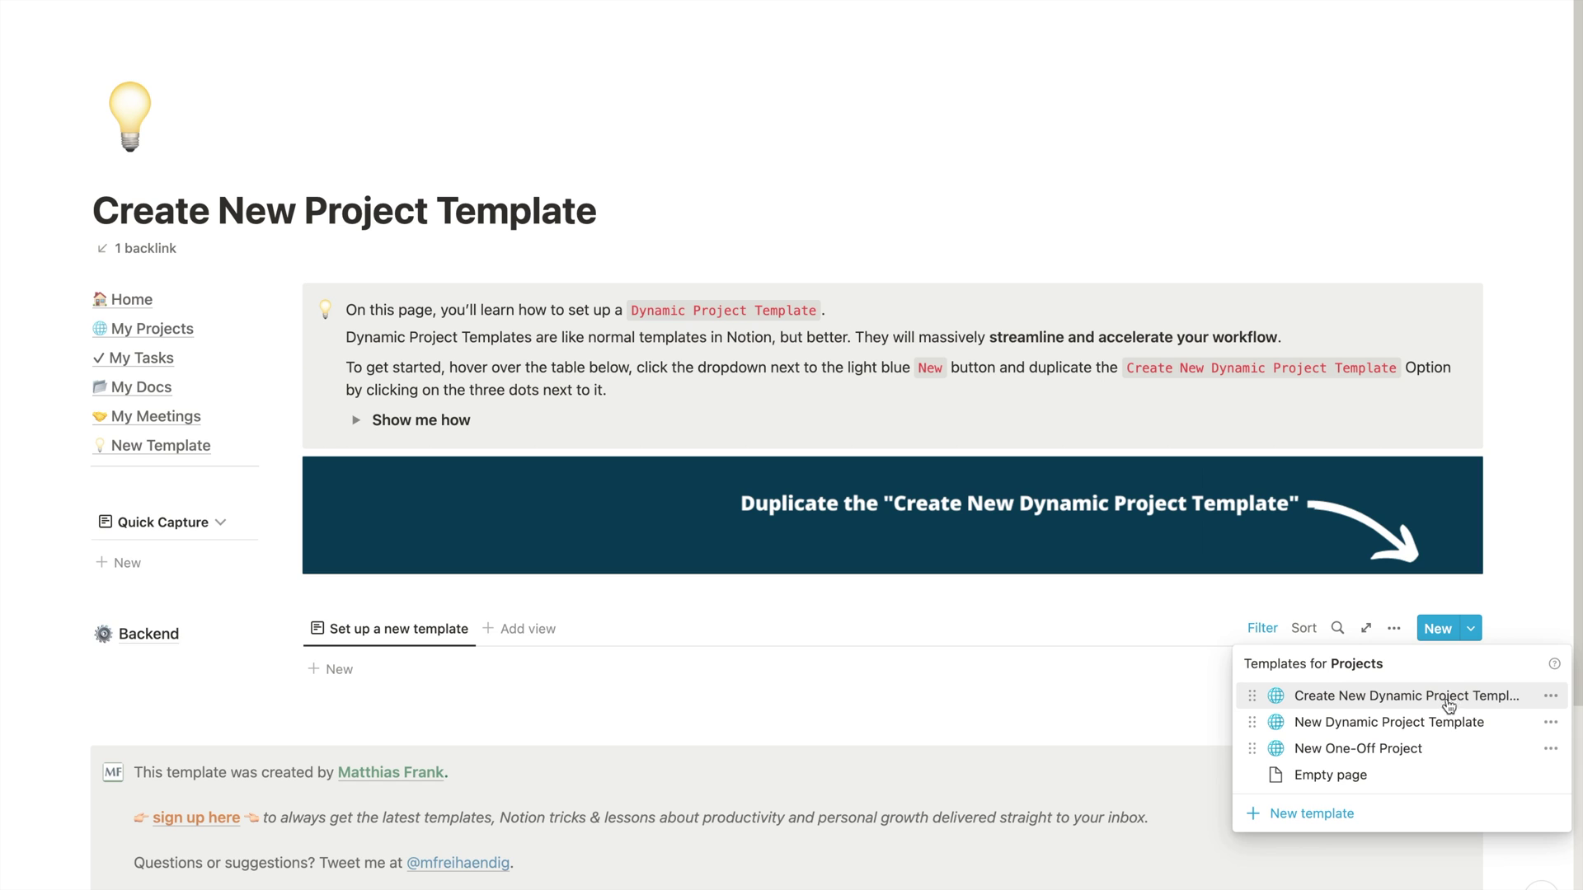
pyautogui.click(1545, 695)
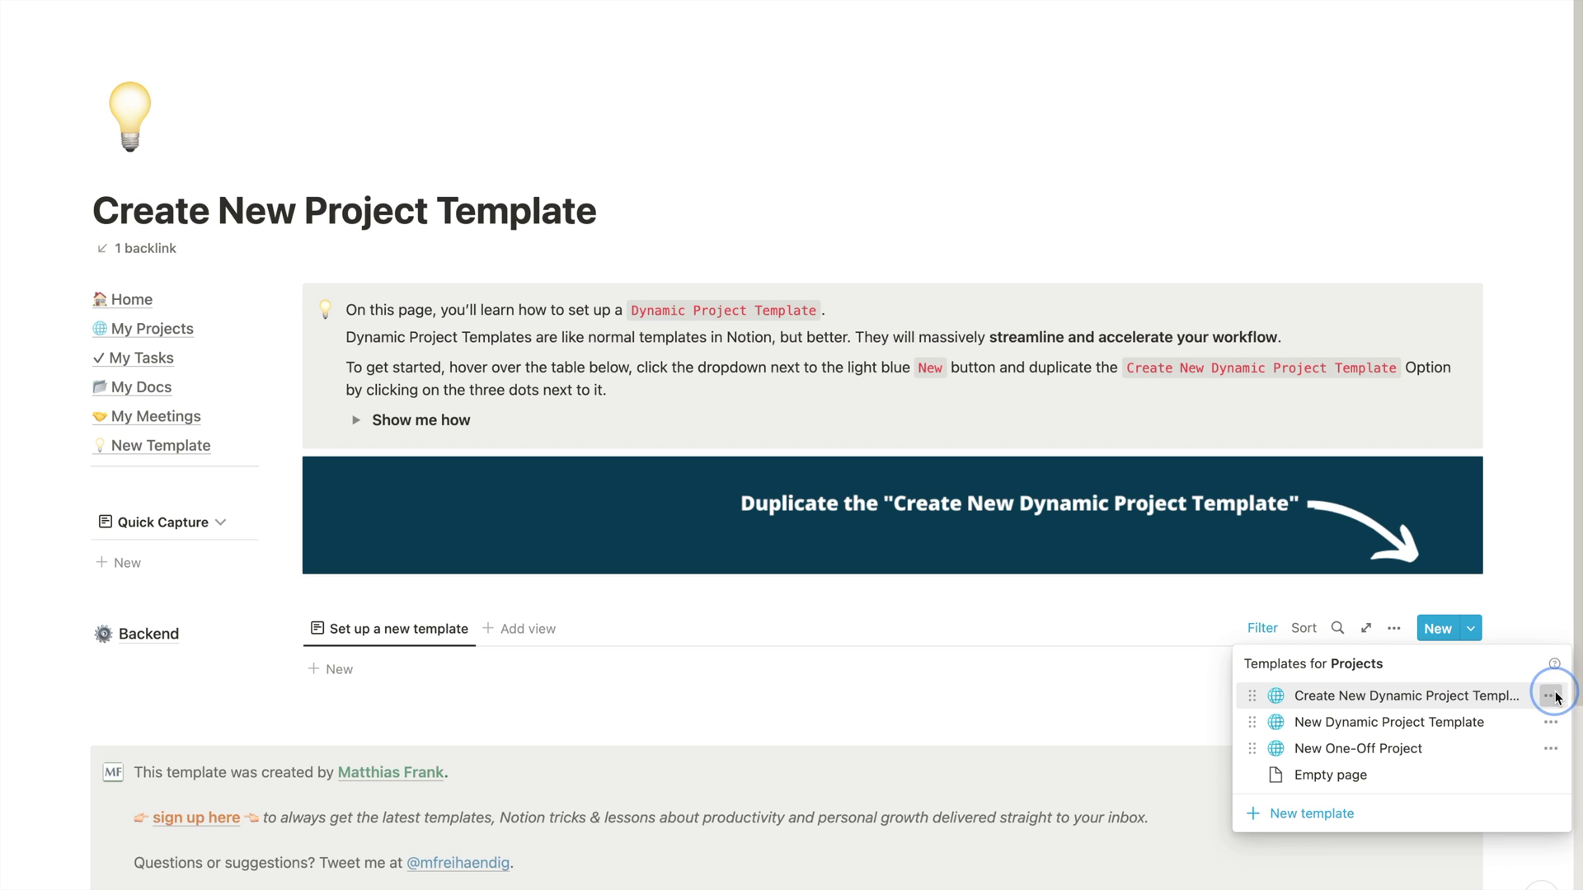
pyautogui.click(1473, 697)
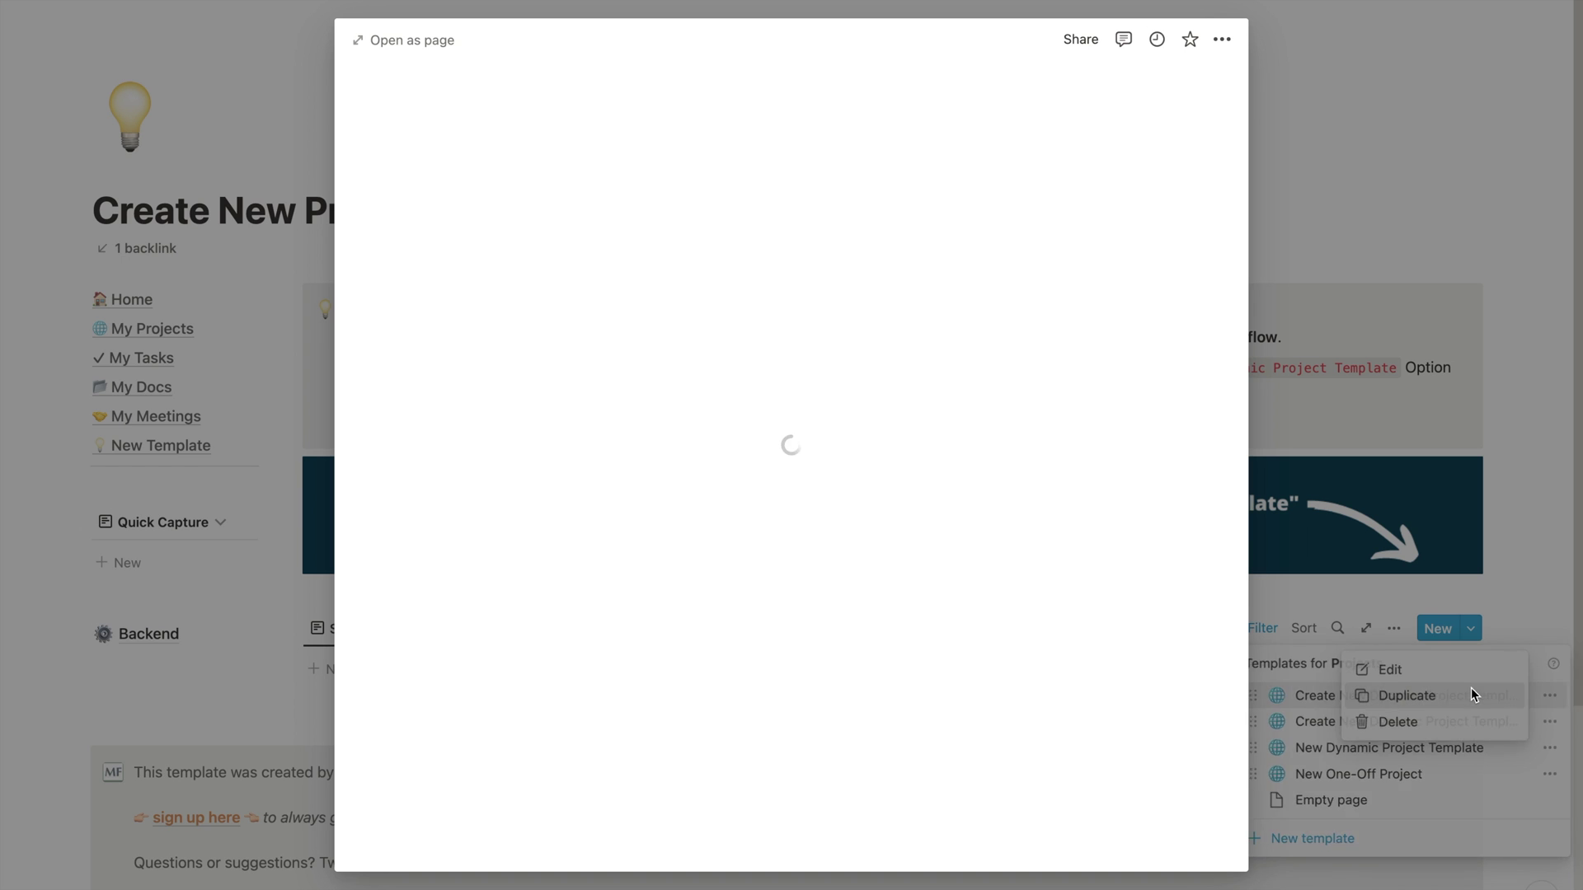
# Delete the duplicated template copy from its page options
pyautogui.scroll(-1, 834, 516)
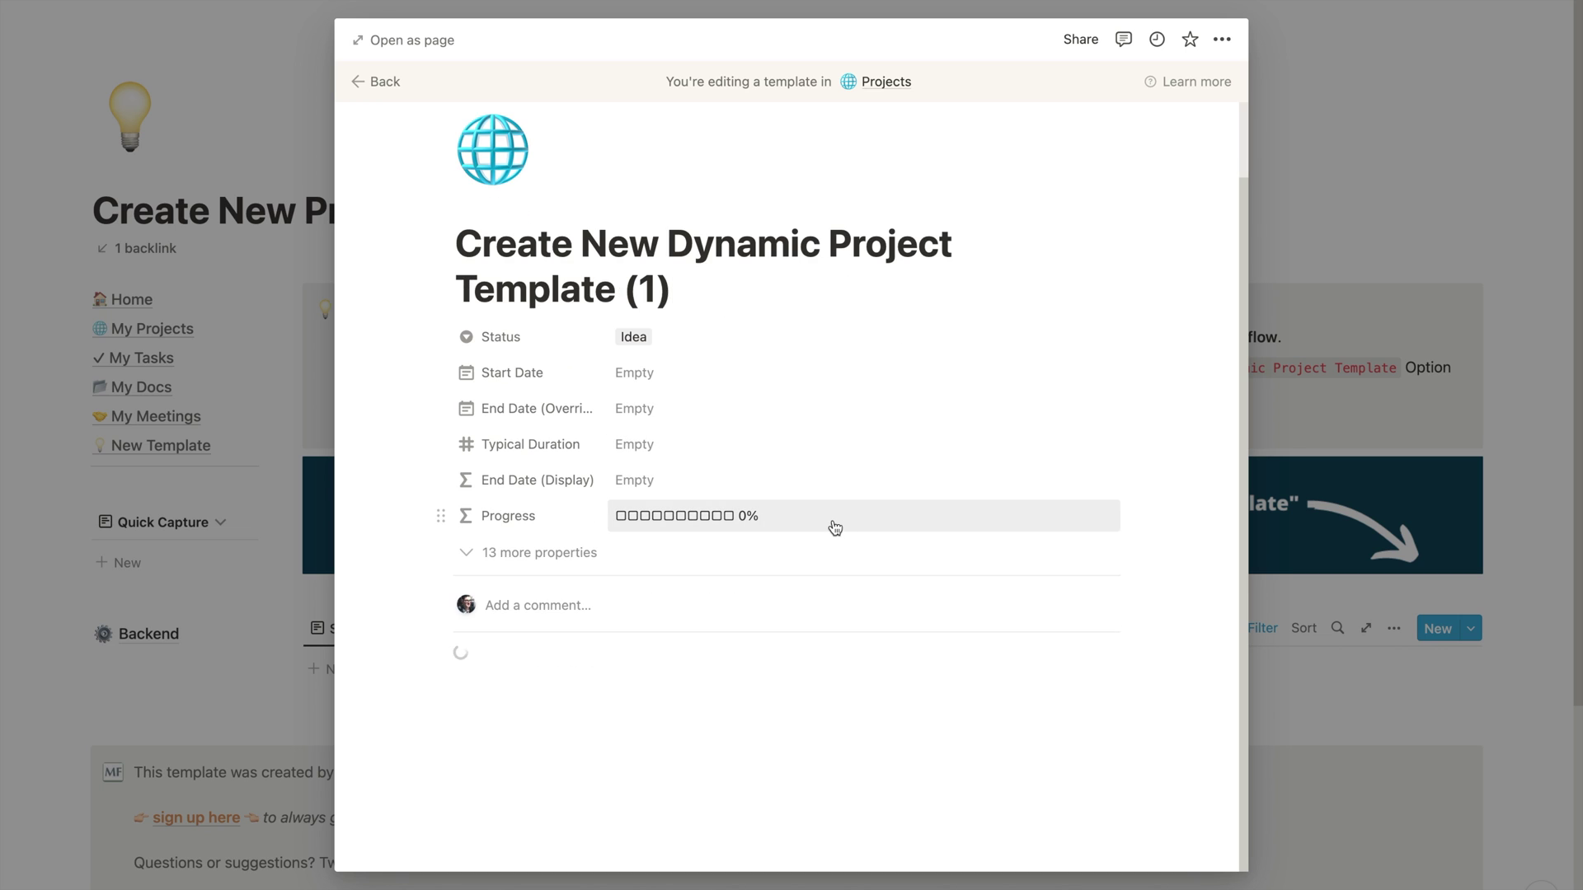
pyautogui.scroll(1, 882, 499)
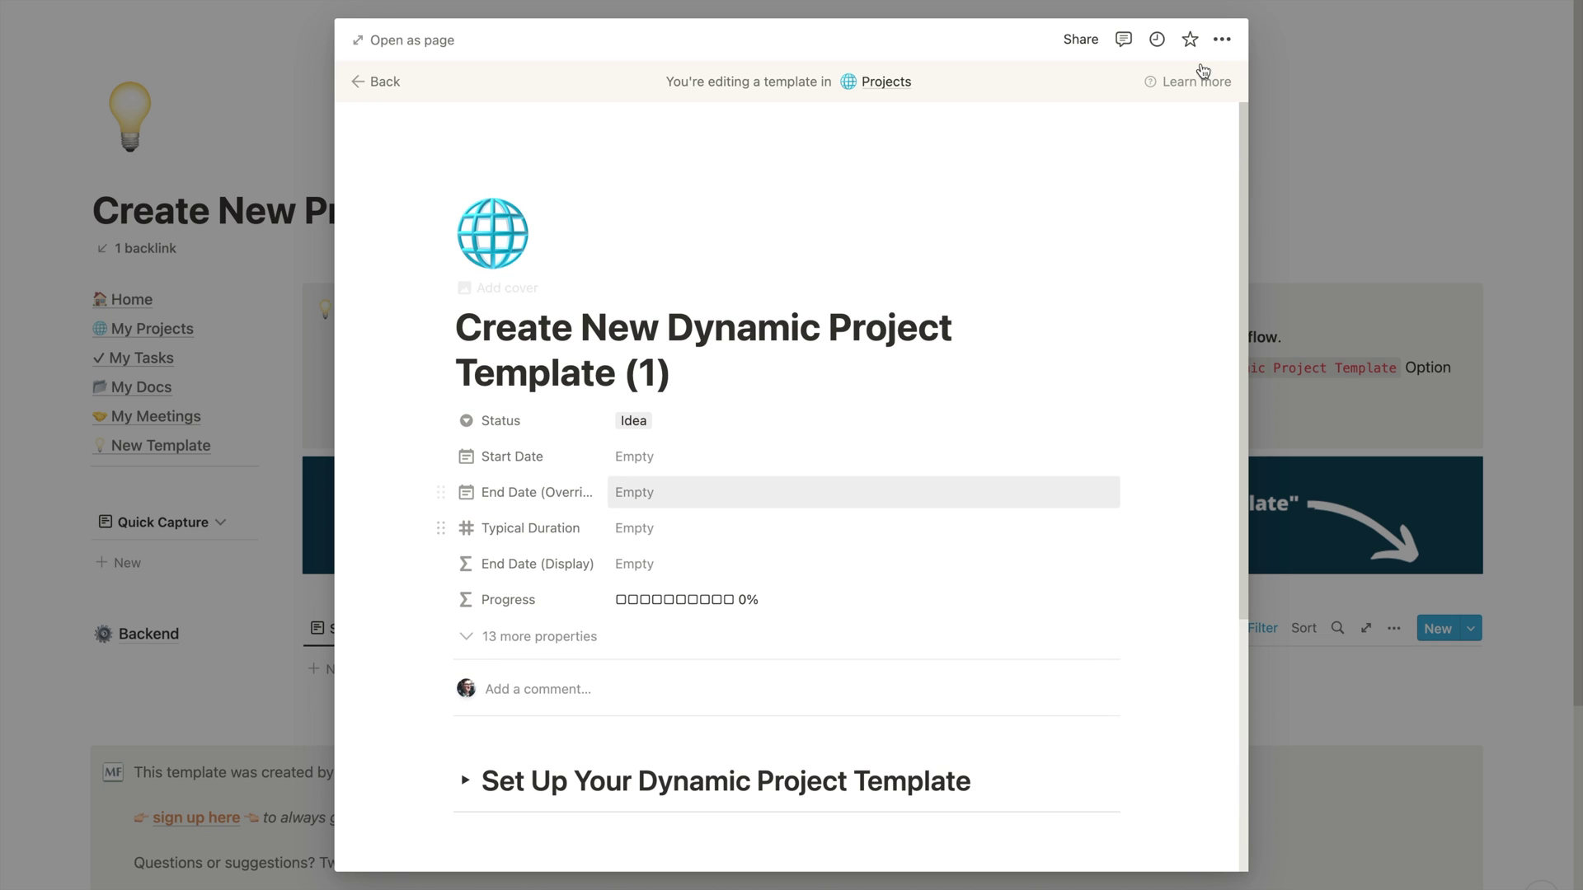
pyautogui.click(1222, 39)
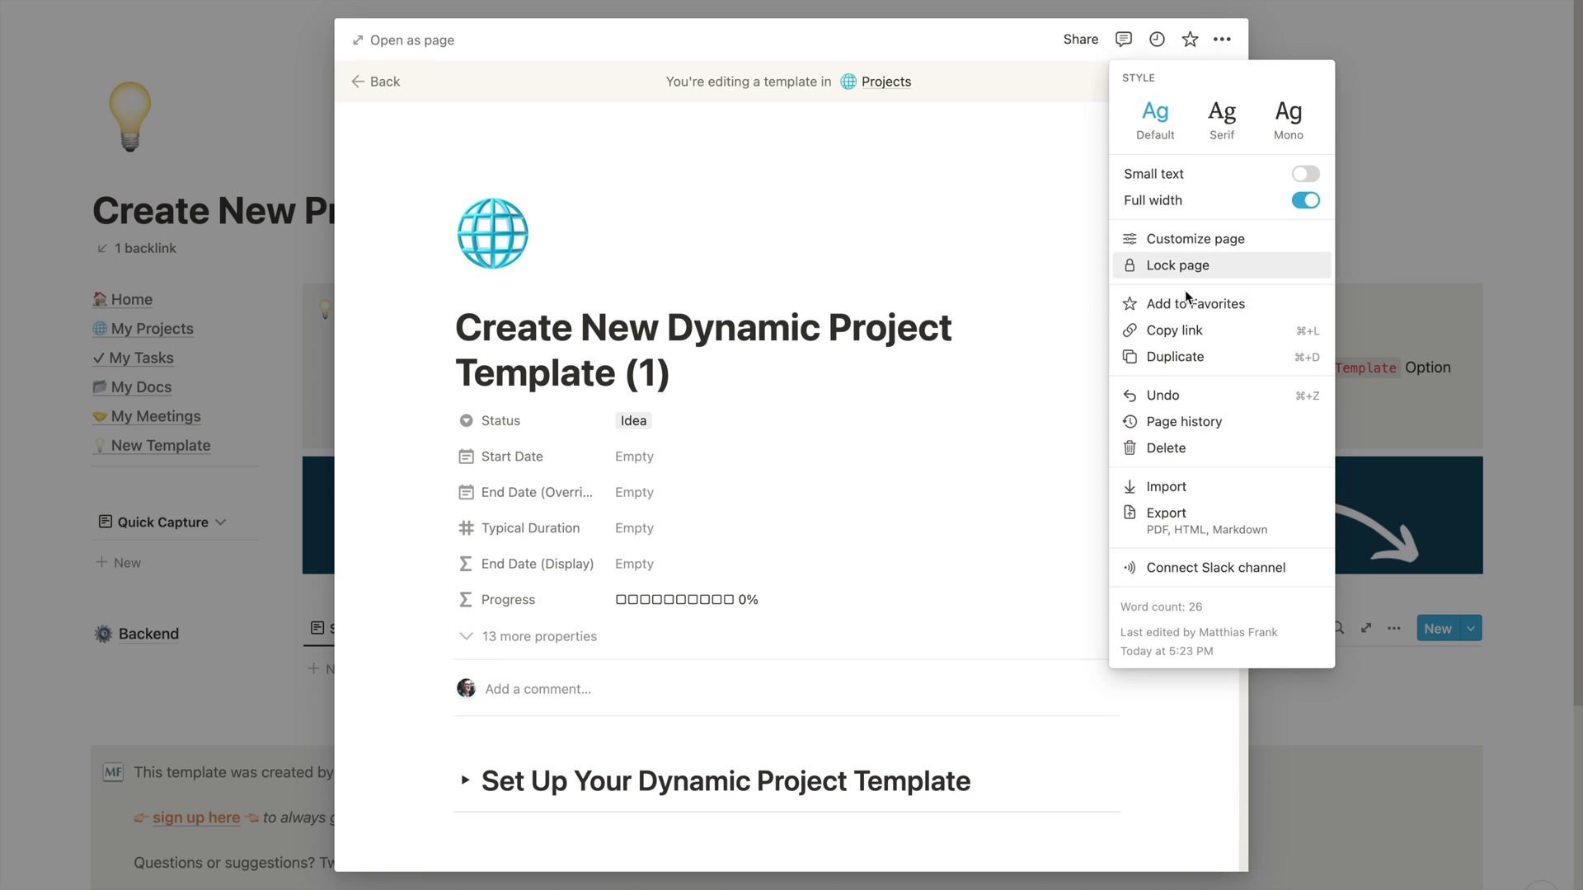
pyautogui.click(1165, 447)
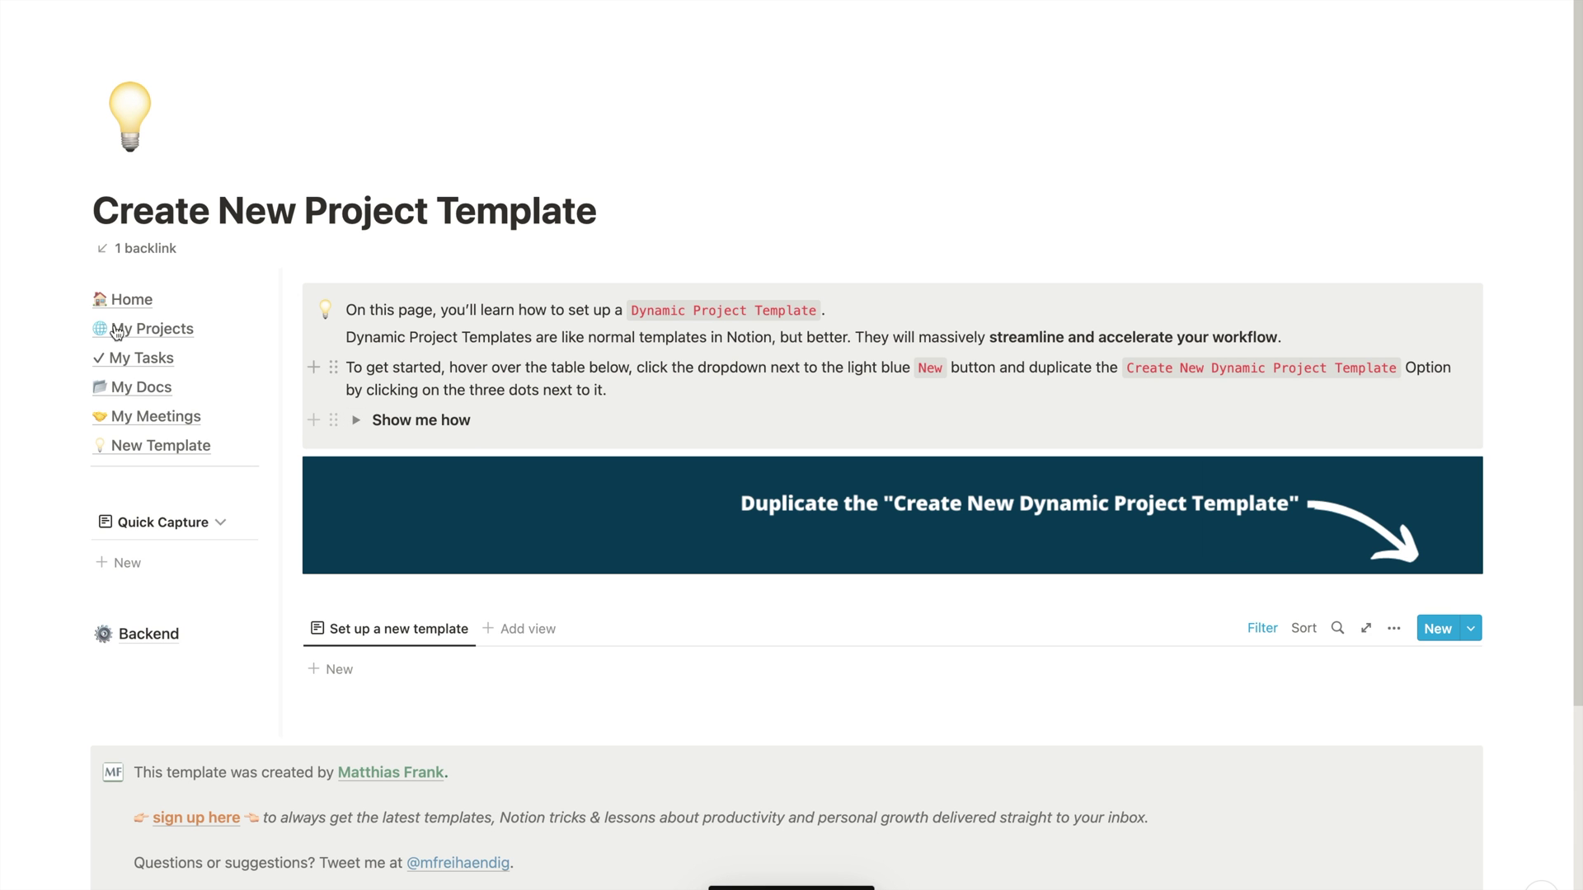
# Open the Sample Project A card from the My Projects page
pyautogui.click(164, 330)
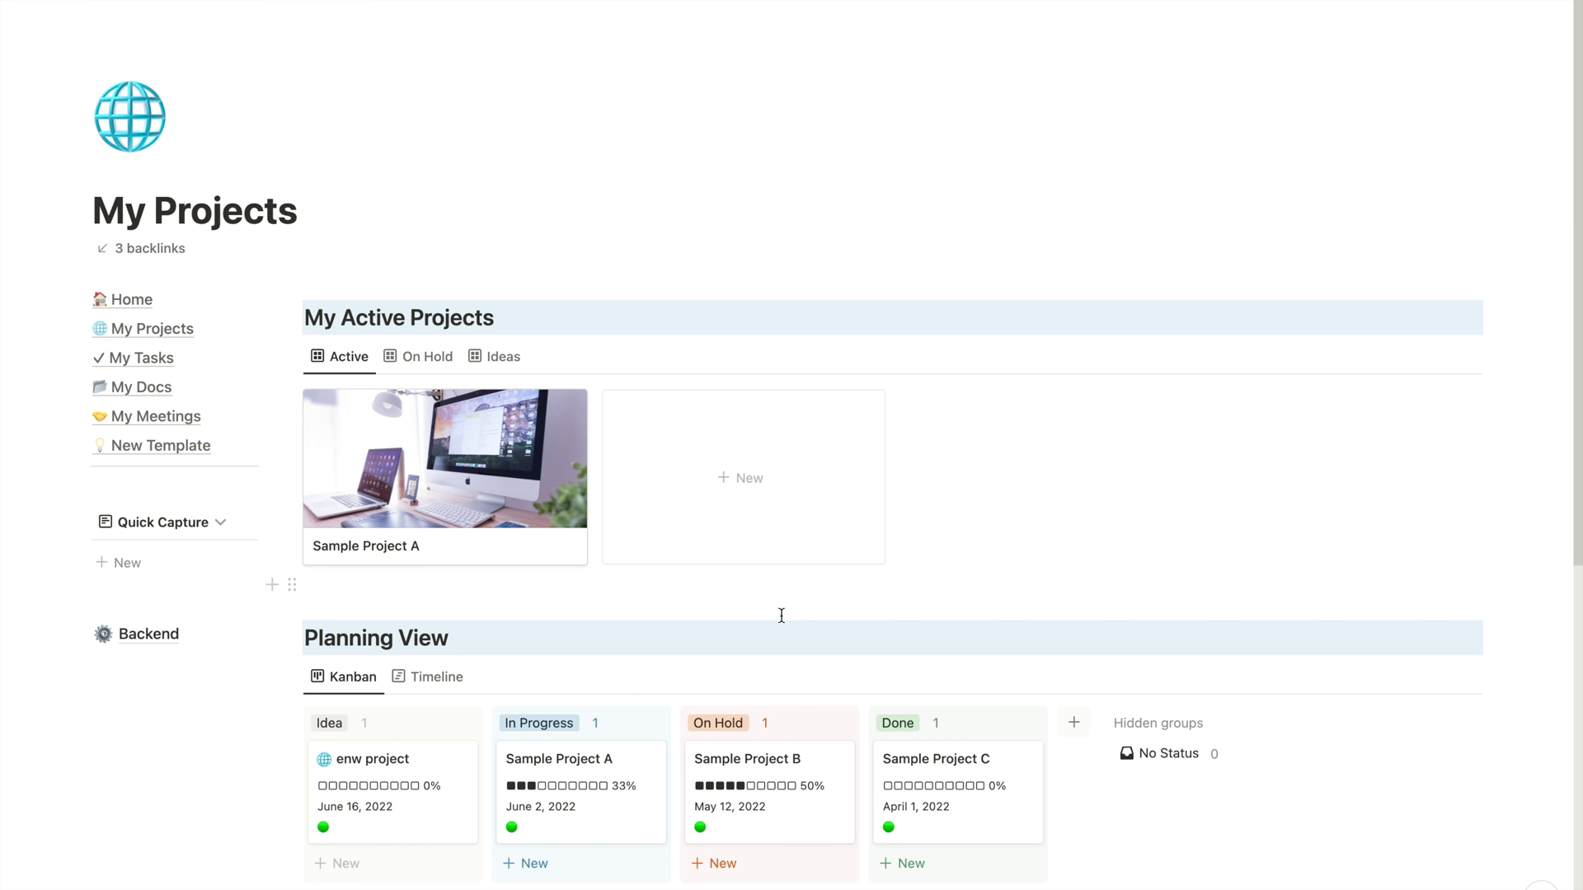
pyautogui.scroll(-1, 660, 577)
pyautogui.scroll(-1, 570, 527)
pyautogui.click(463, 438)
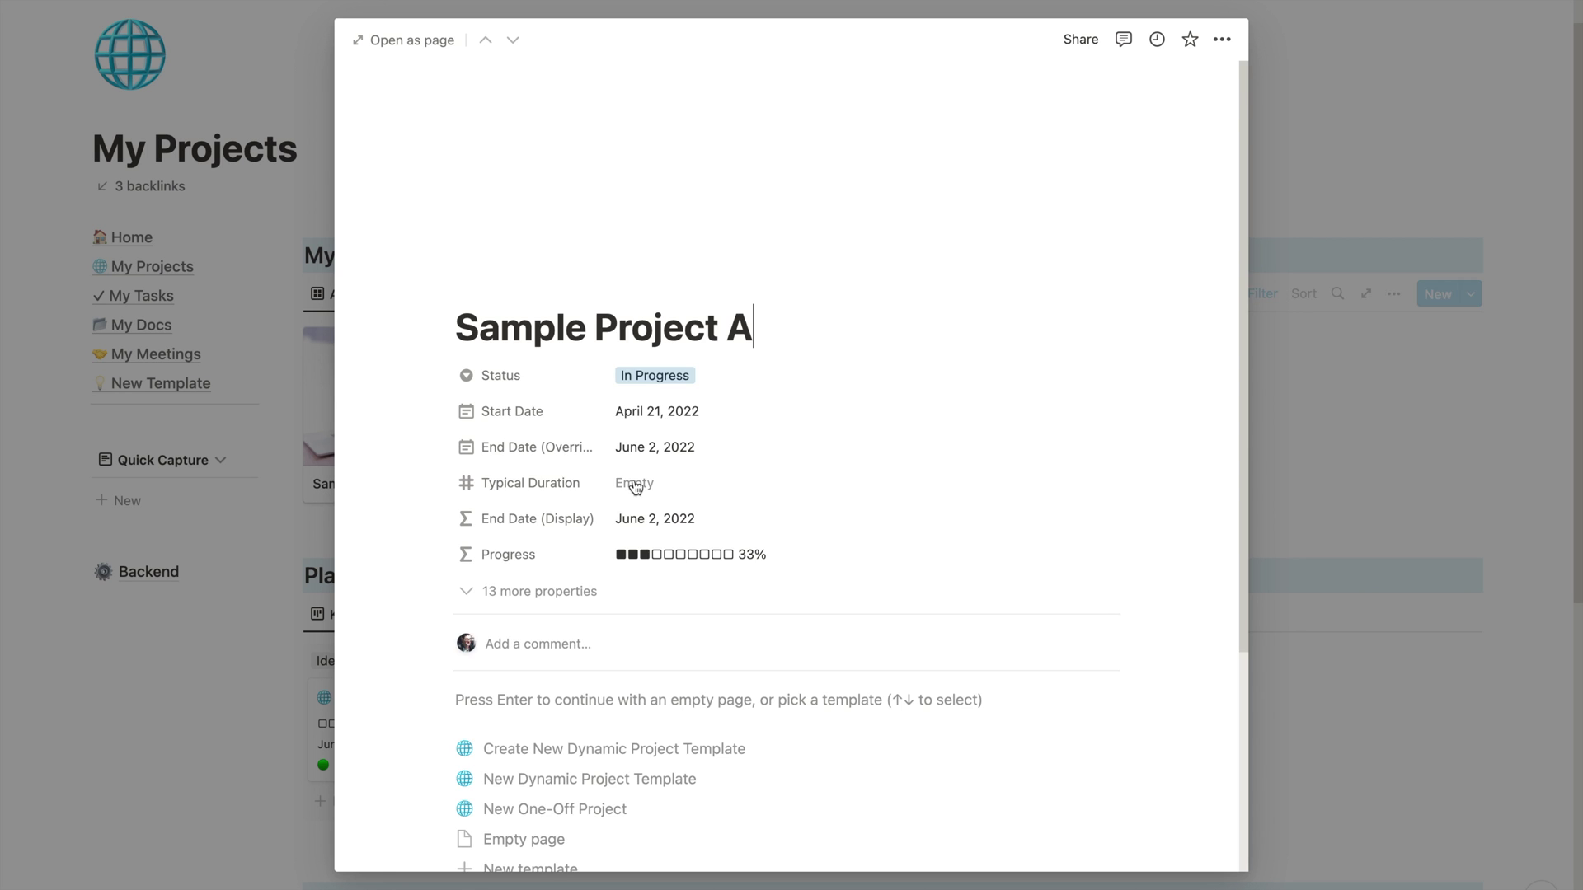
pyautogui.scroll(-5, 659, 508)
pyautogui.scroll(3, 626, 511)
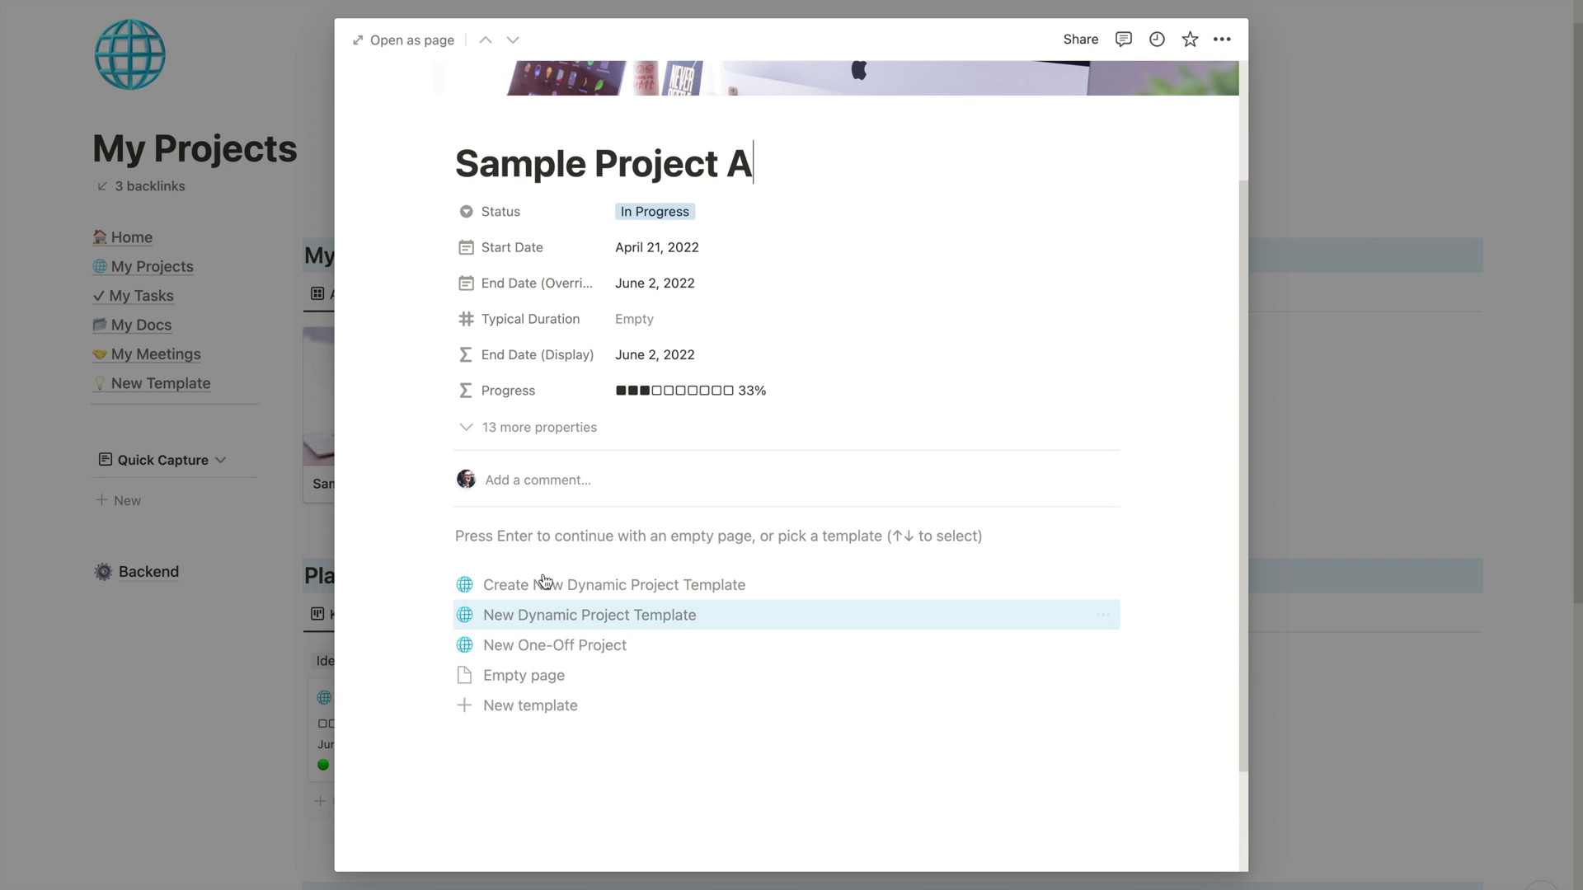
# Apply the New One-Off Project template to Sample Project A, review its sections, and close it
pyautogui.click(561, 649)
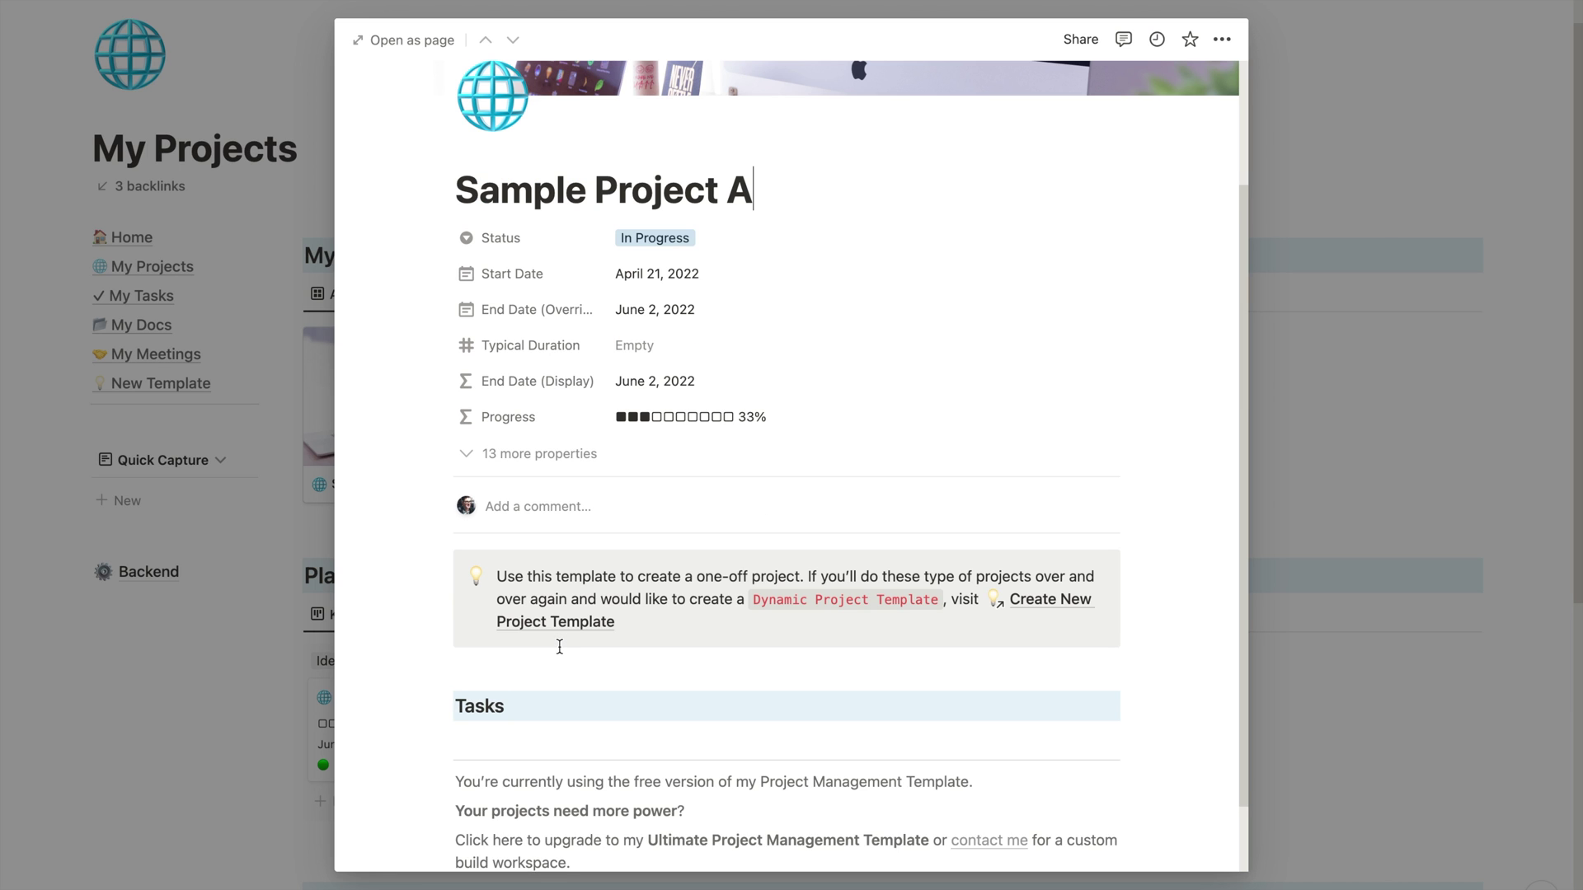
pyautogui.scroll(-3, 560, 647)
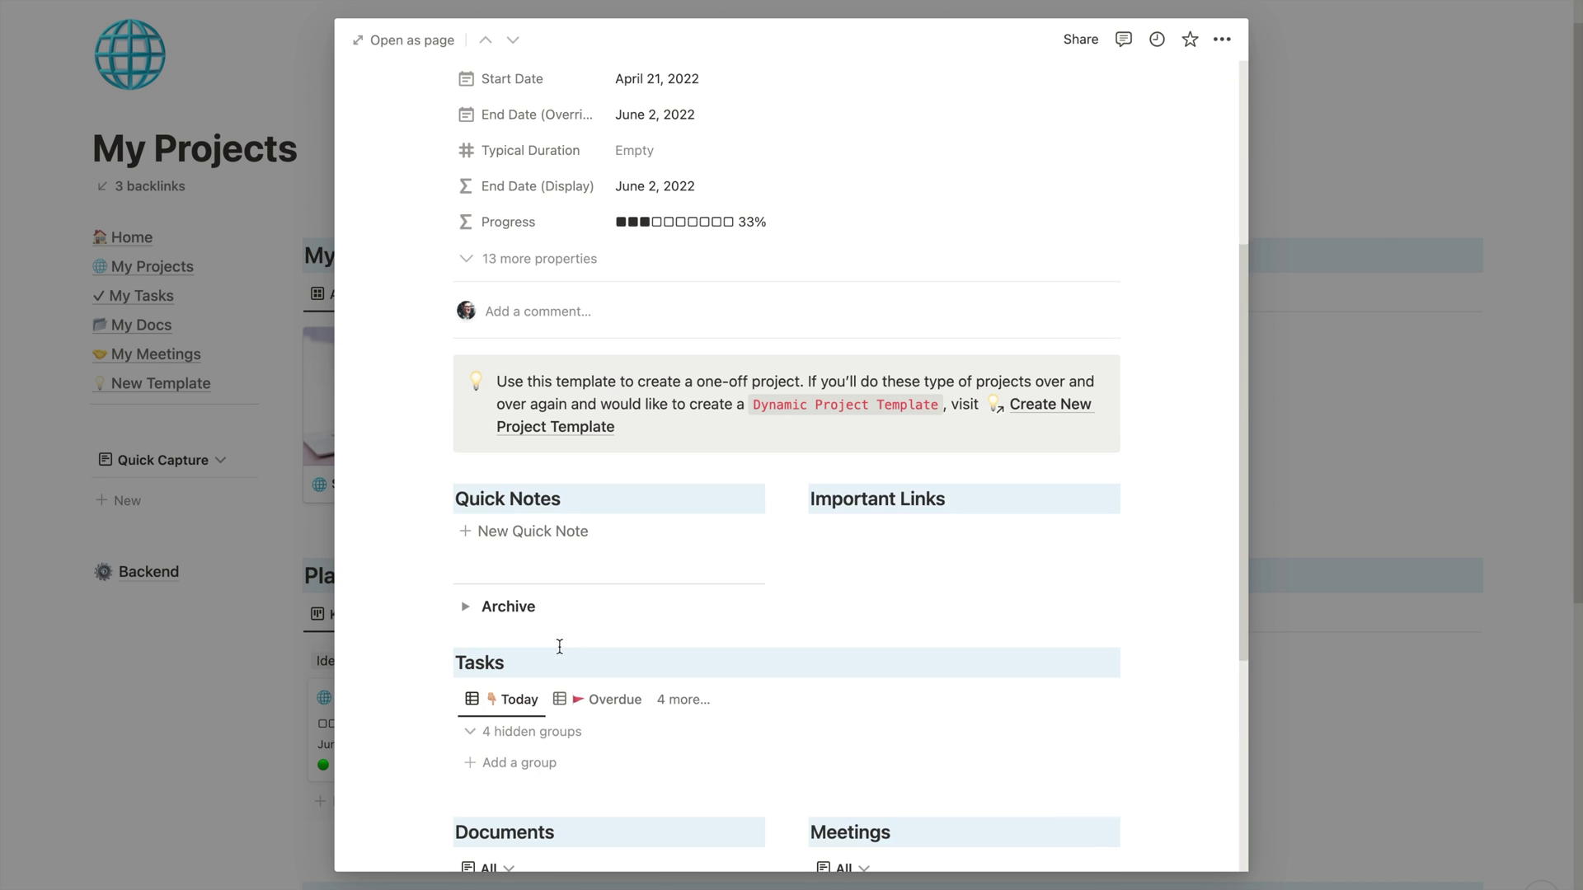
pyautogui.scroll(-1, 560, 647)
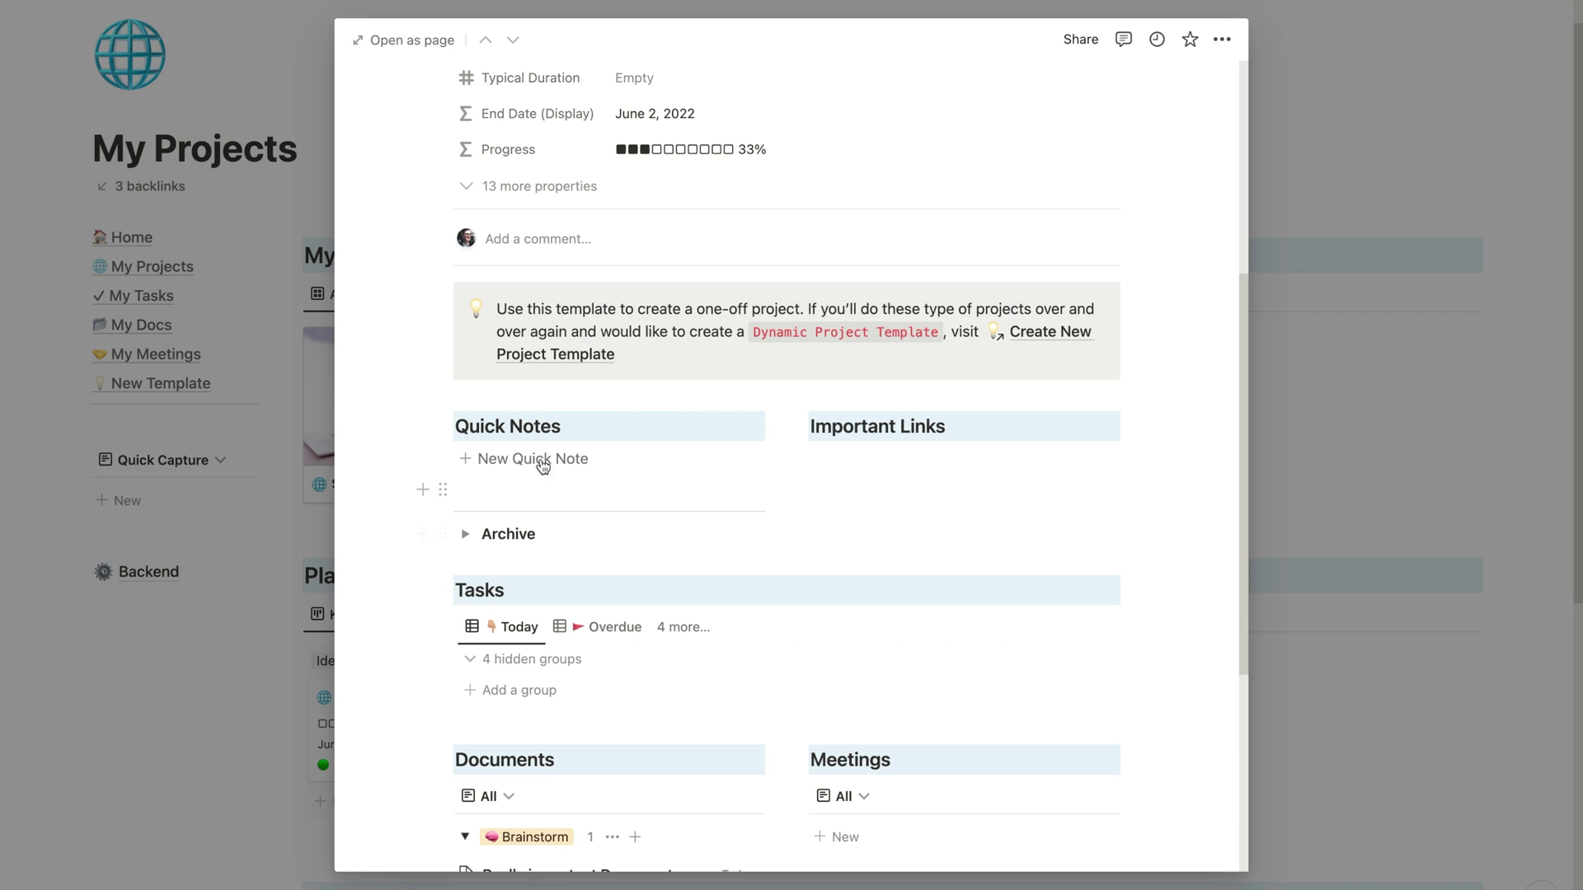
pyautogui.scroll(-2, 852, 495)
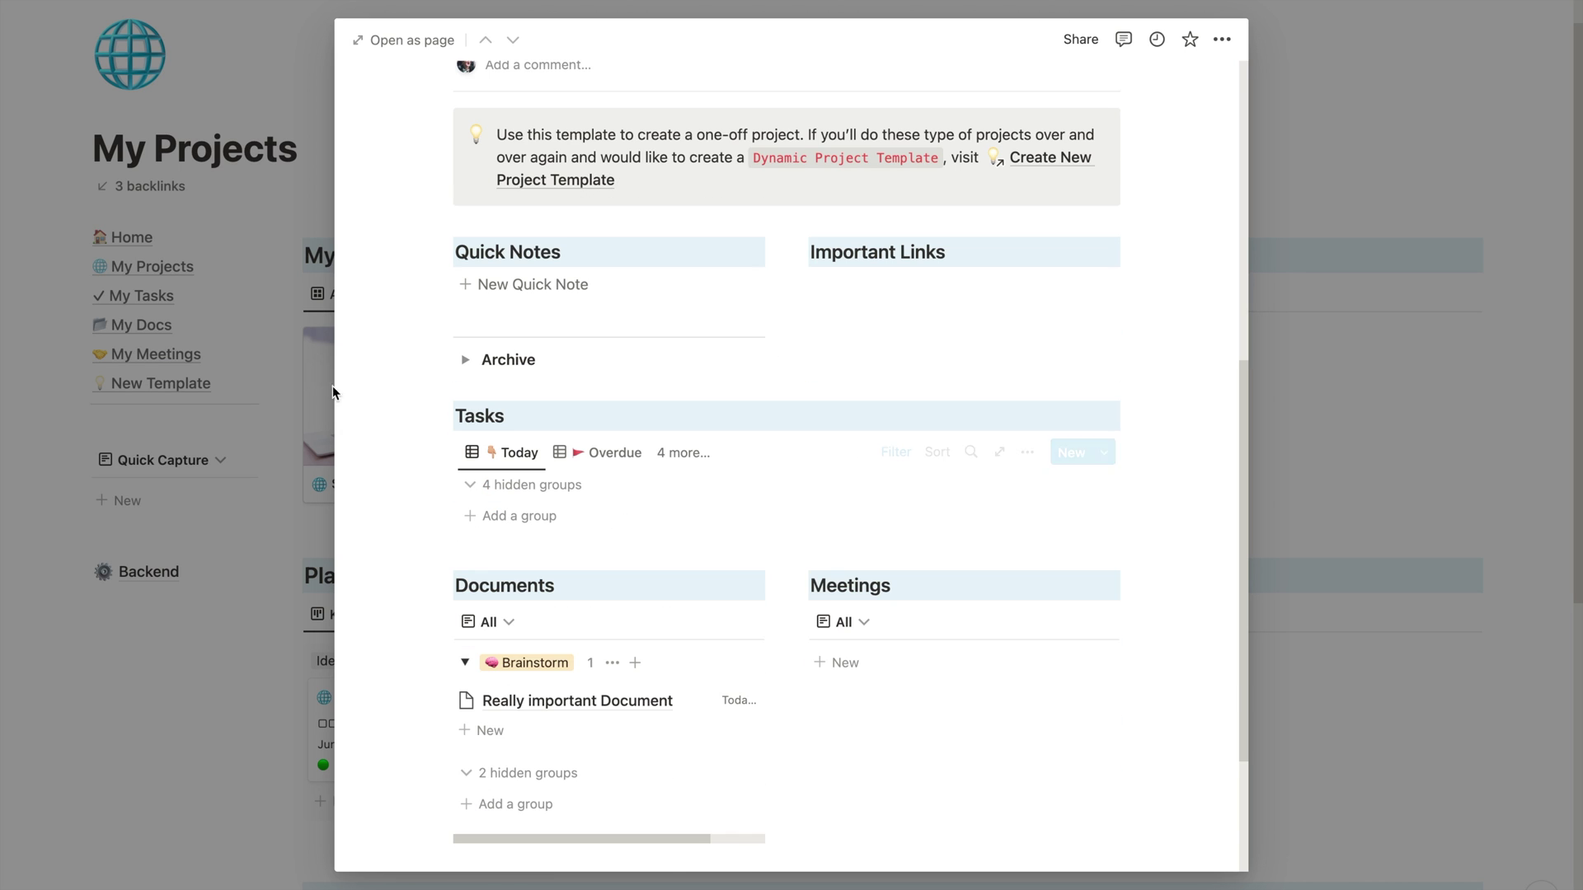
pyautogui.scroll(-3, 682, 560)
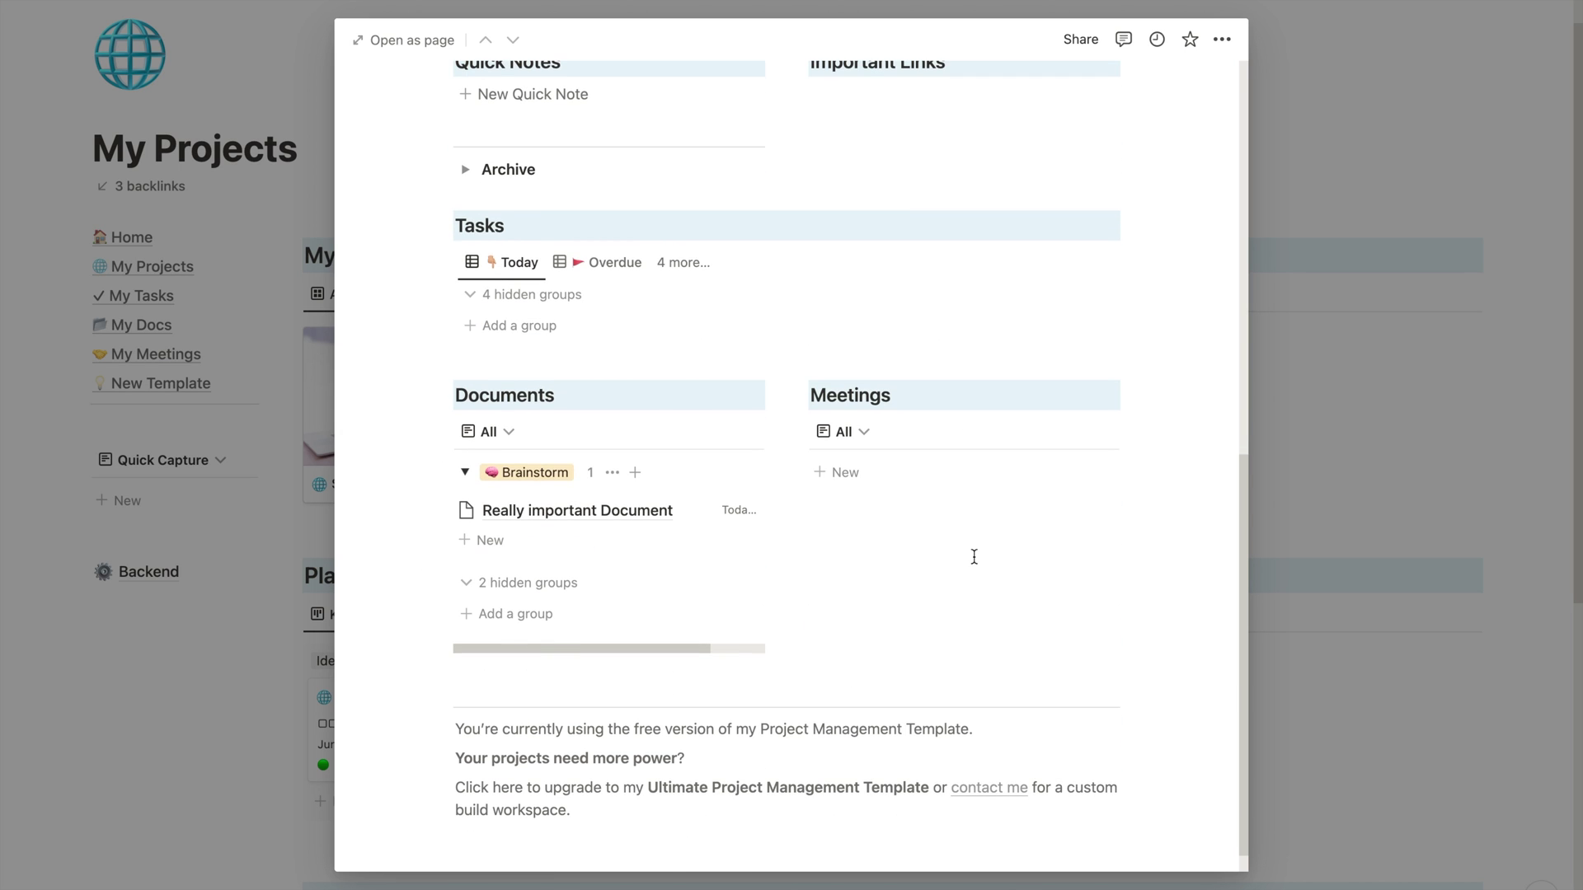
pyautogui.click(1468, 578)
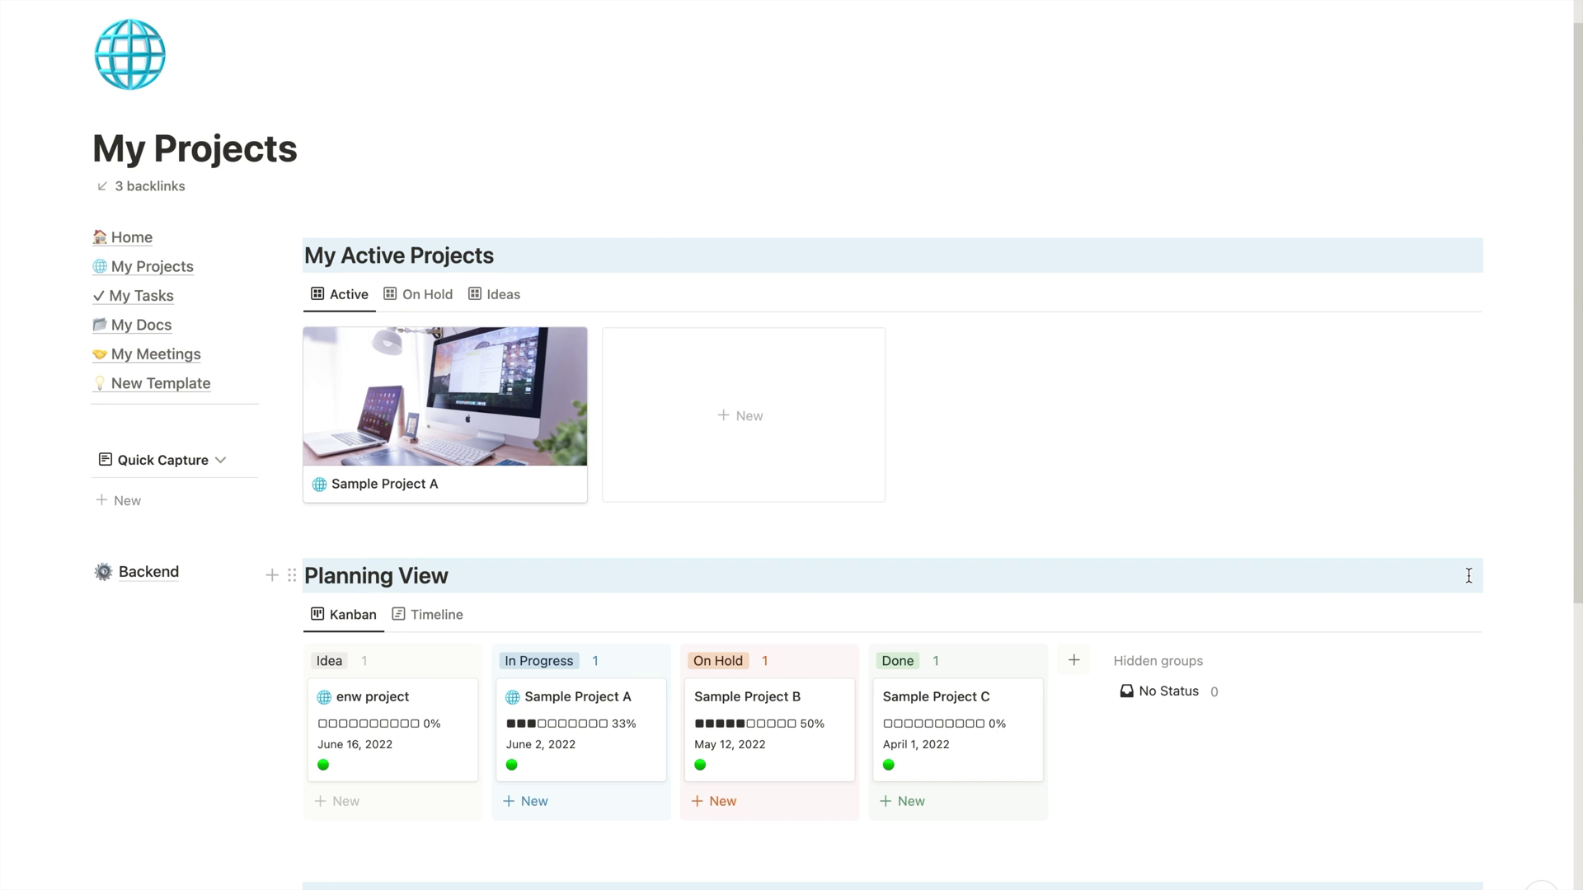
pyautogui.scroll(1, 1196, 577)
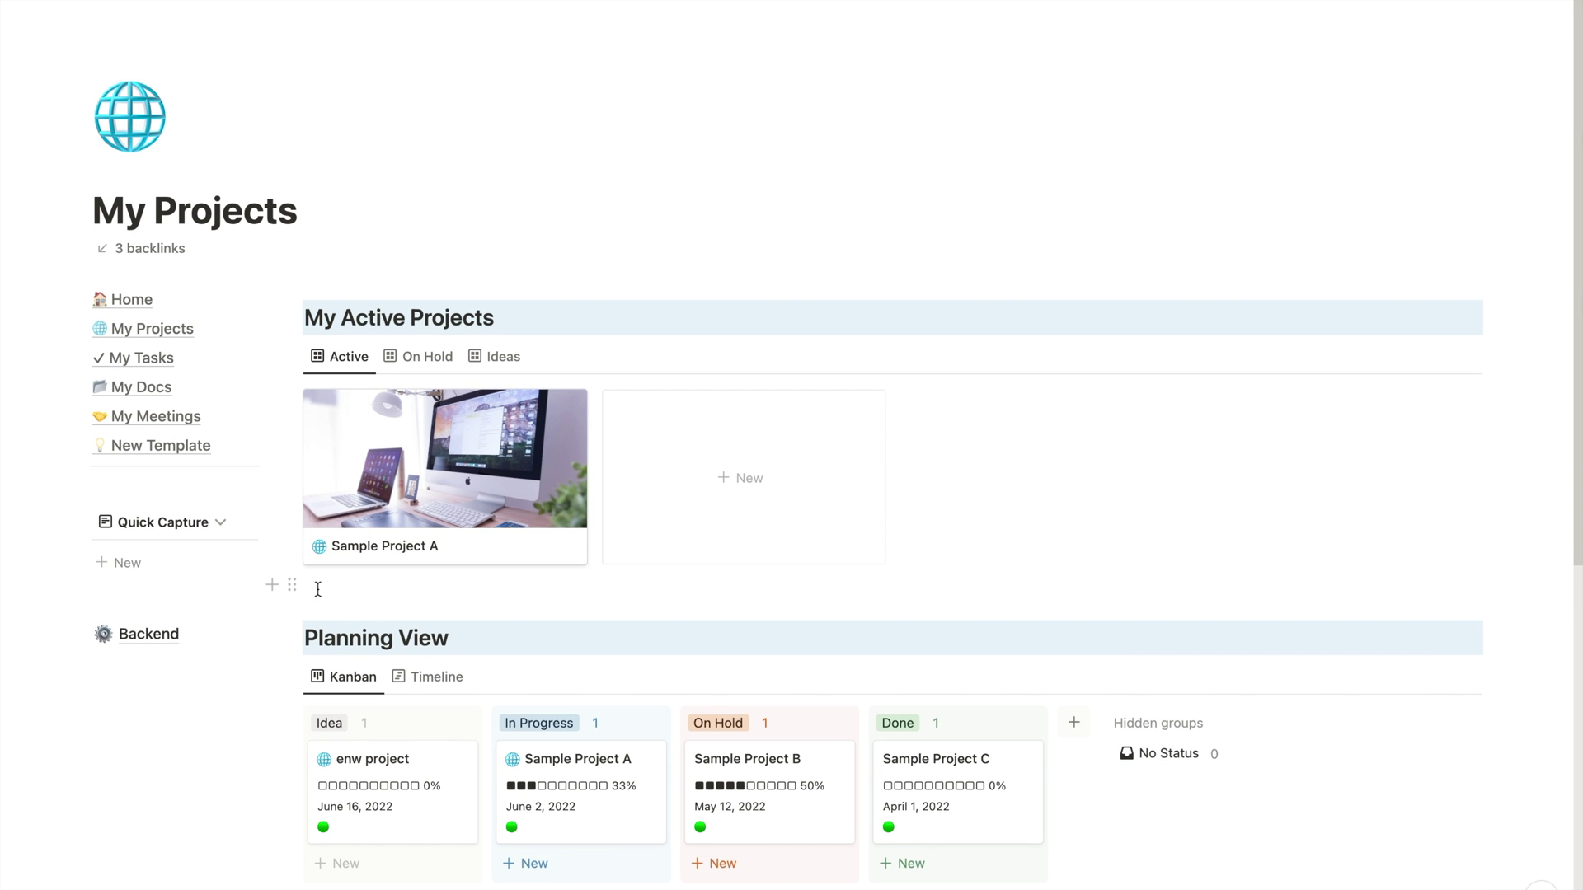
# Open the Backend page from the sidebar
pyautogui.click(186, 634)
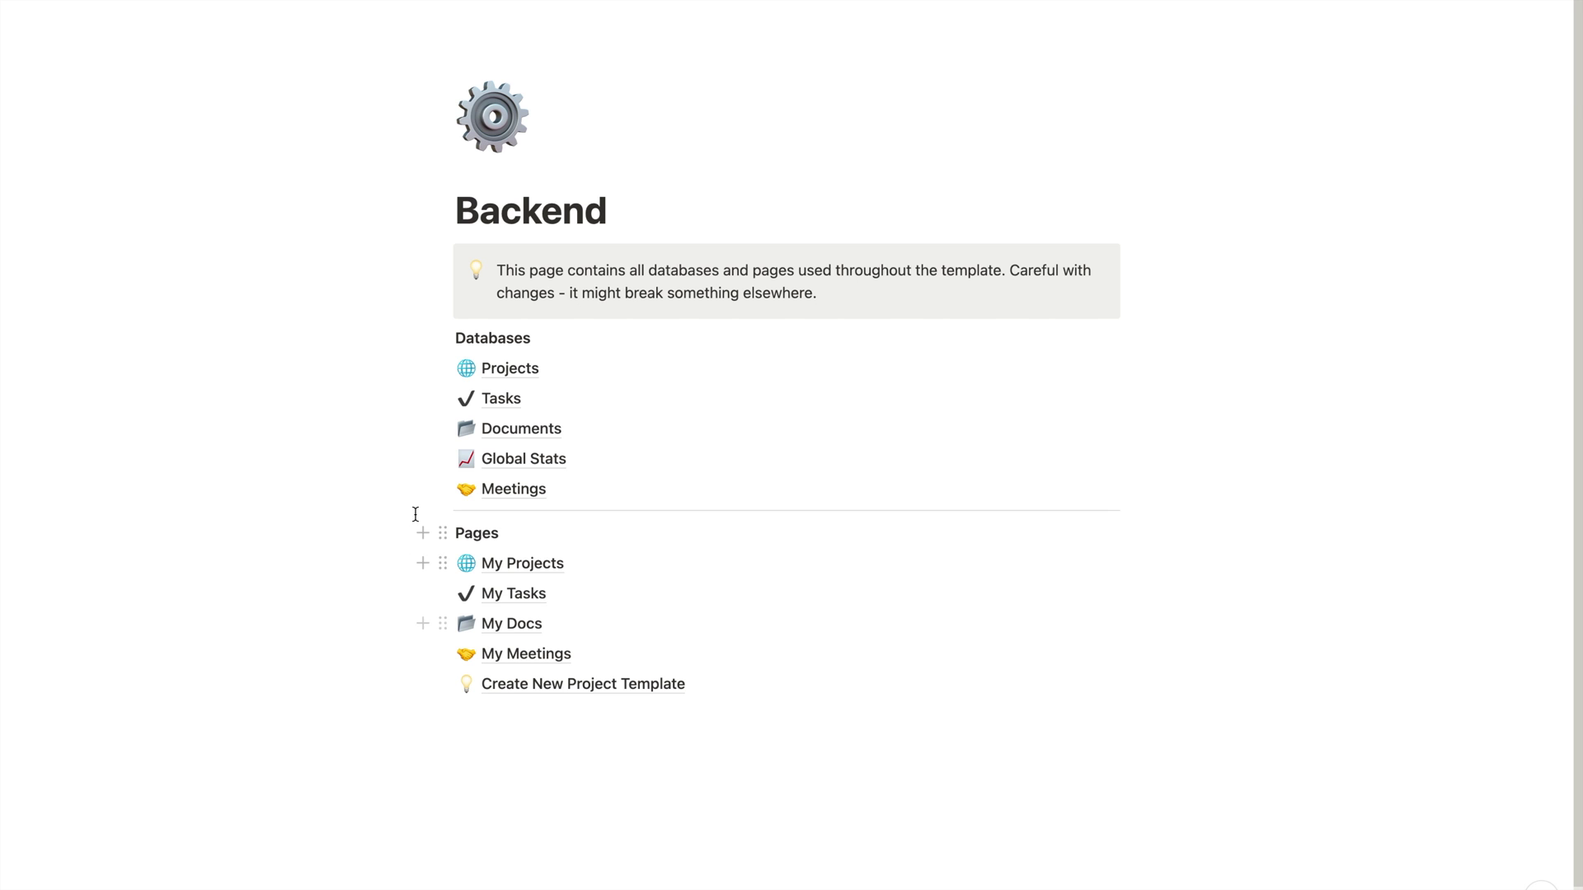